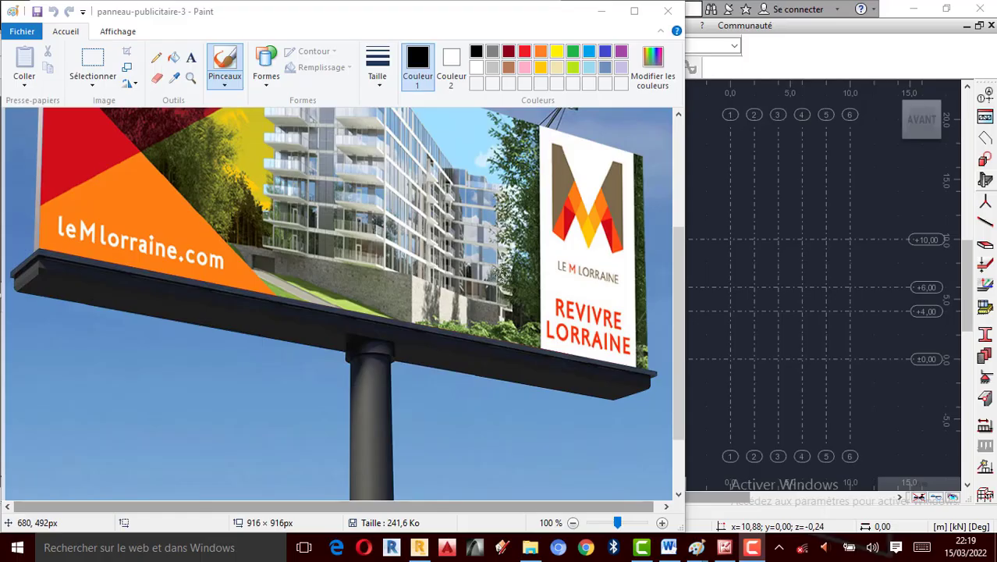
# Examine the billboard reference pictures, including panneau-publicitaire-3 and the chocolaterie sign, focusing on the panel, its base and the supporting post.
pyautogui.scroll(3, 546, 269)
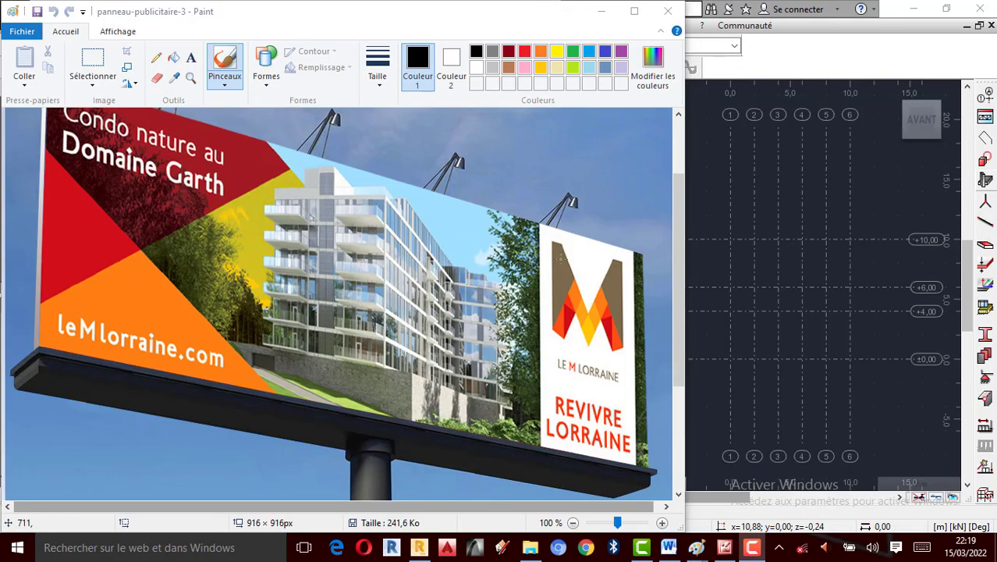
pyautogui.scroll(2, 823, 266)
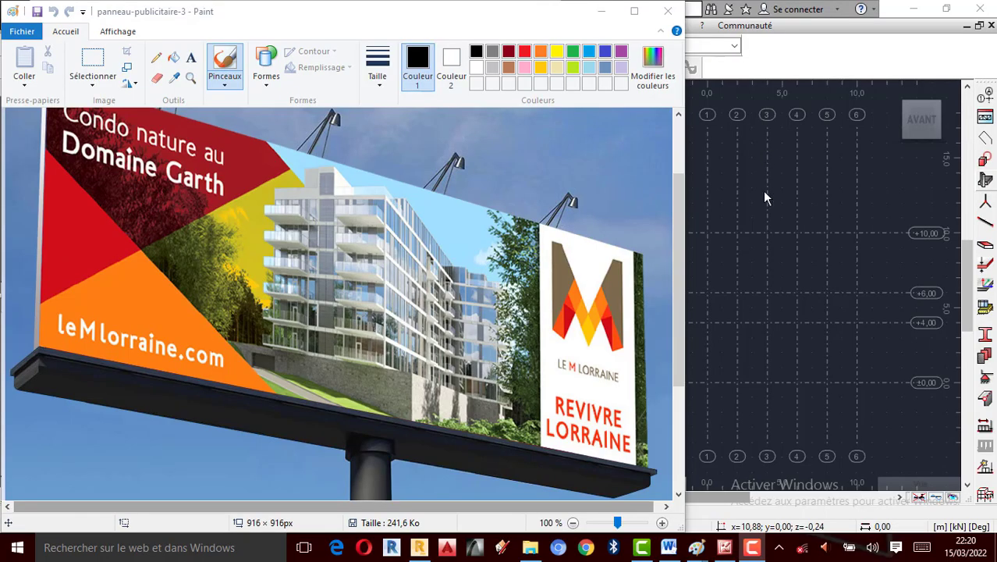
pyautogui.scroll(1, 810, 238)
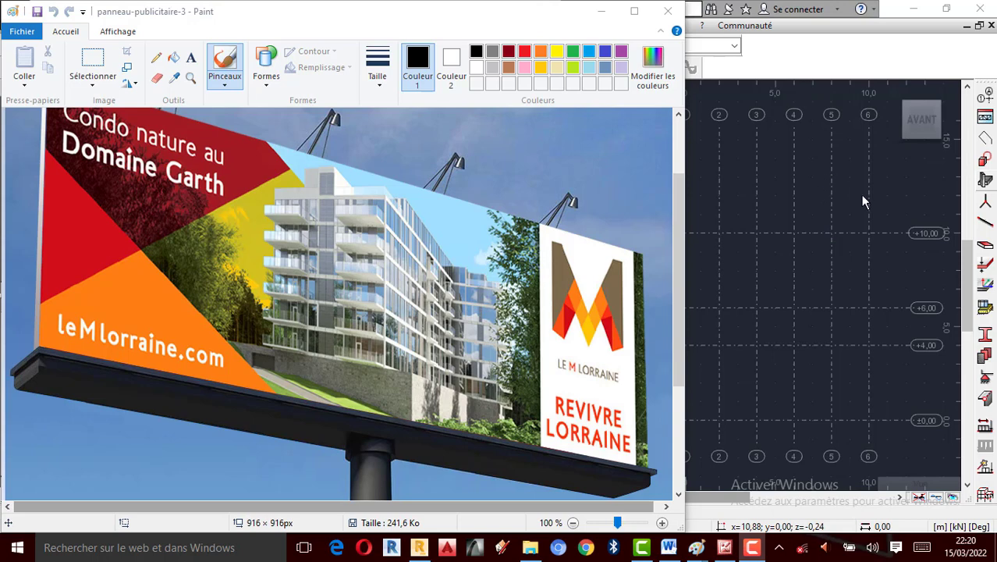
pyautogui.scroll(-2, 828, 207)
pyautogui.scroll(1, 777, 271)
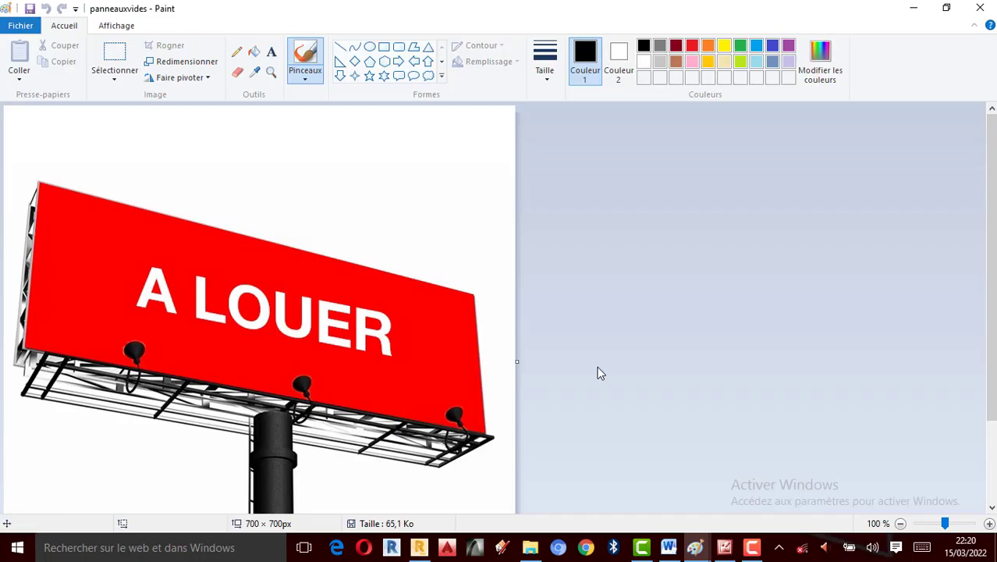
pyautogui.click(725, 547)
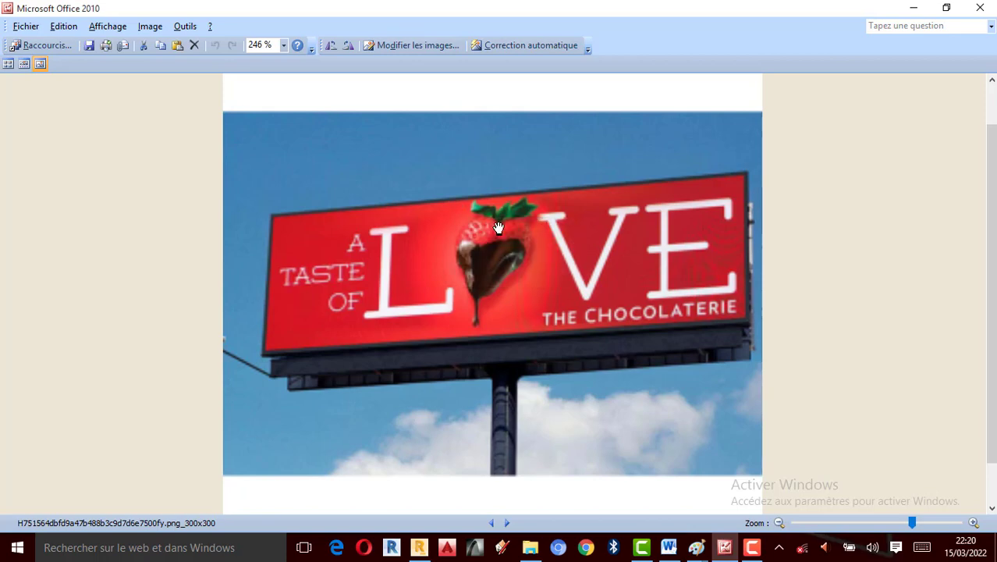
pyautogui.click(913, 9)
pyautogui.moveTo(699, 552)
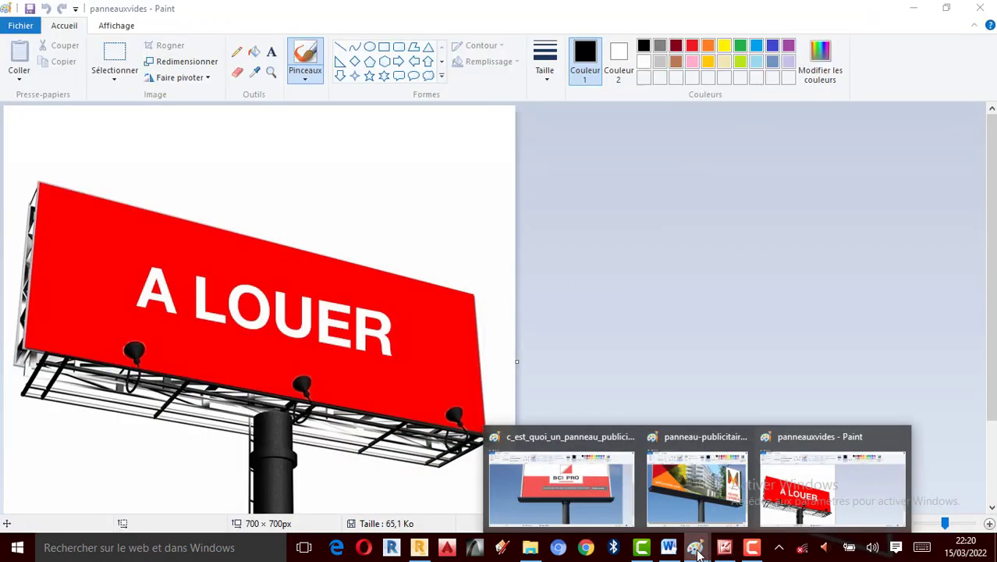
pyautogui.click(696, 488)
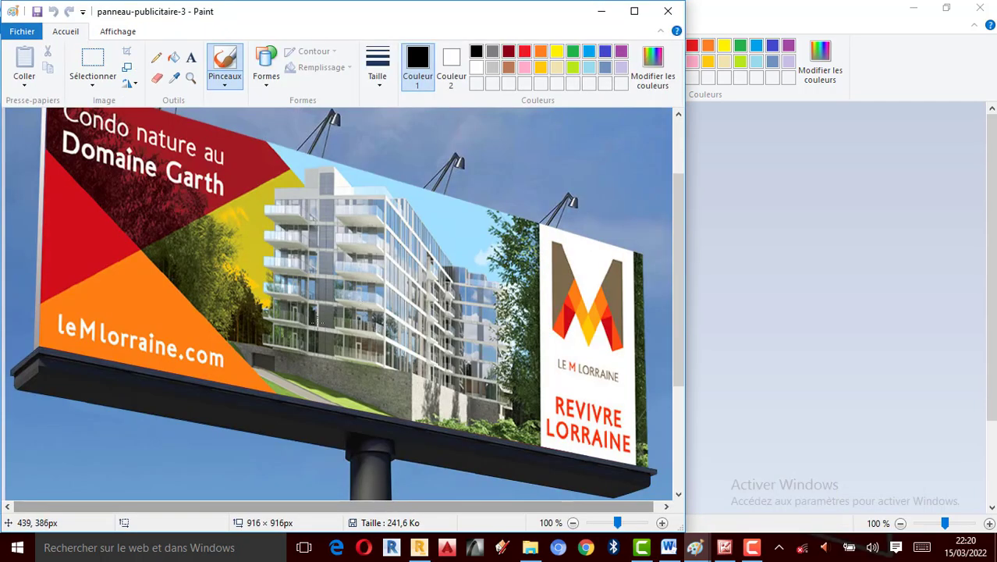
pyautogui.scroll(-2, 317, 320)
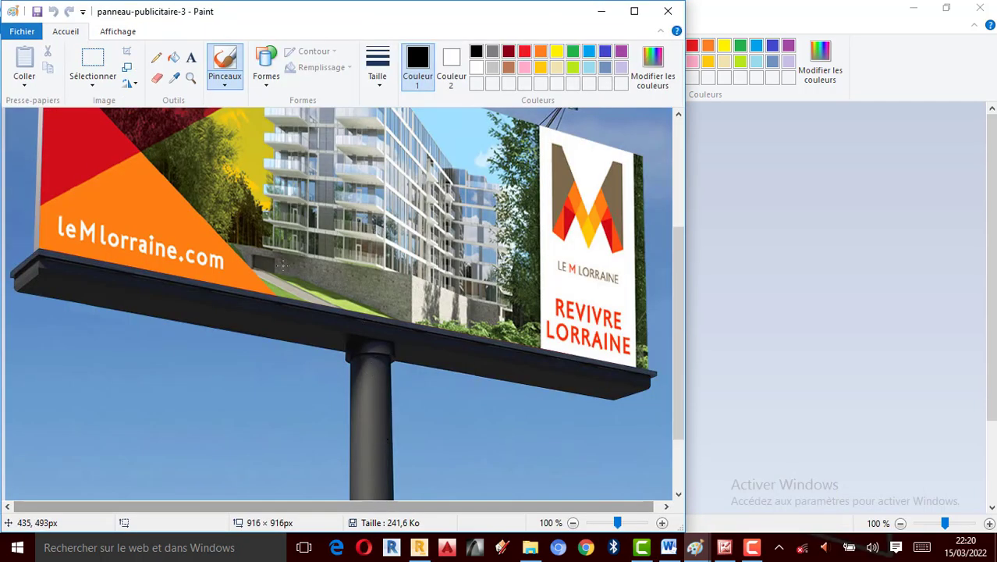
pyautogui.scroll(2, 284, 265)
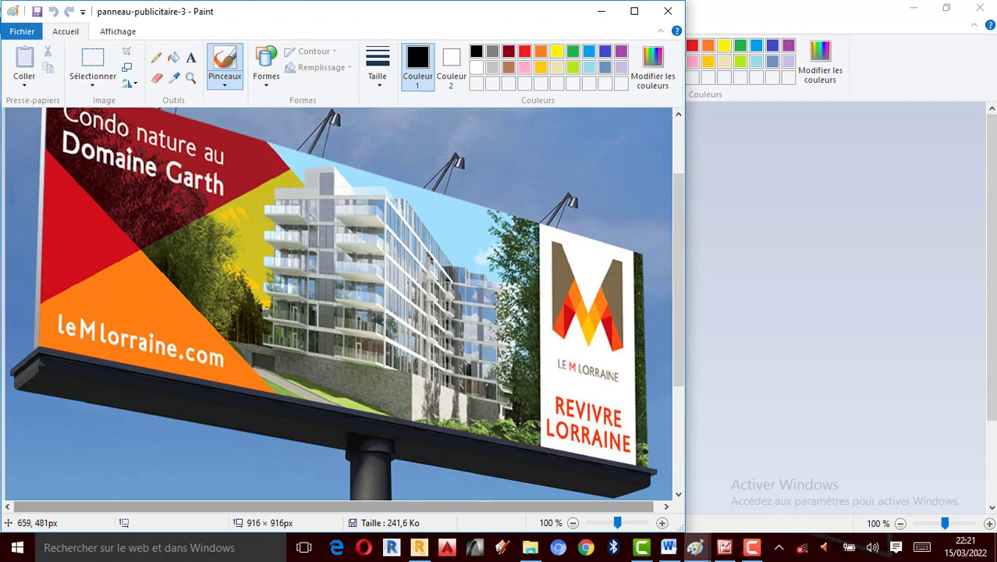
# Switch to Robot Structural Analysis and start a new shell study project (Etude d'une Coque).
pyautogui.click(420, 549)
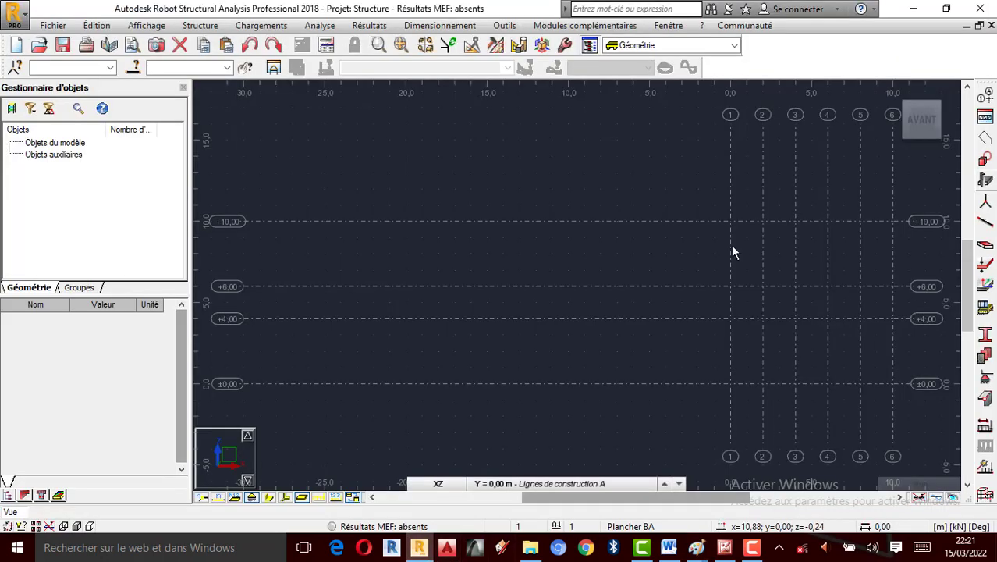
pyautogui.scroll(1, 767, 302)
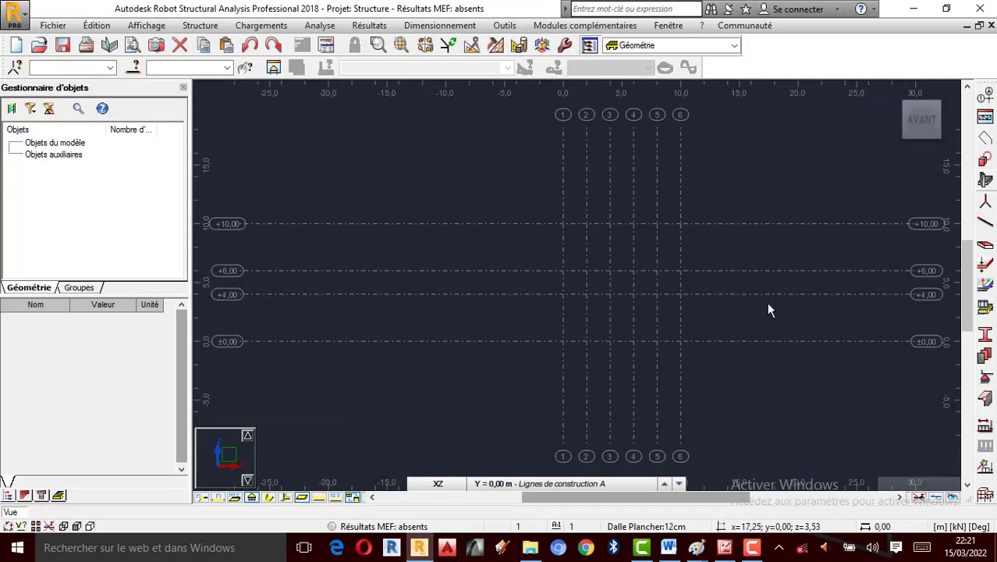
pyautogui.scroll(2, 685, 296)
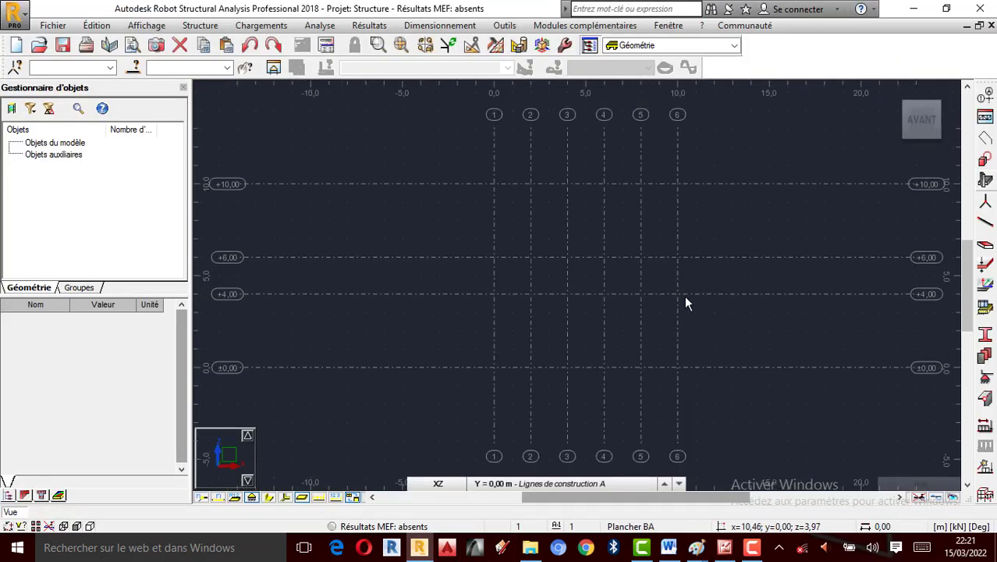
pyautogui.click(53, 25)
pyautogui.click(78, 44)
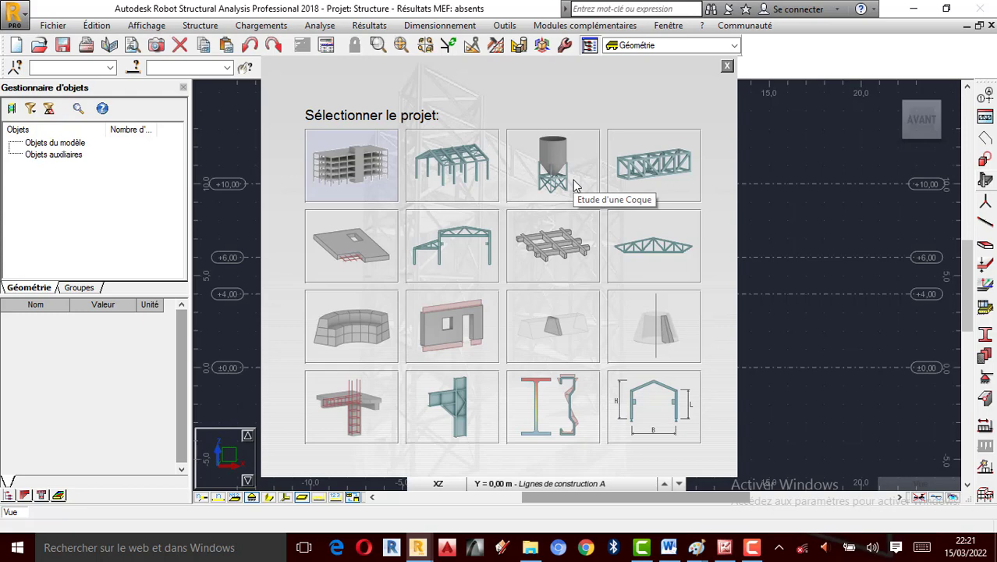
pyautogui.click(572, 180)
pyautogui.click(549, 303)
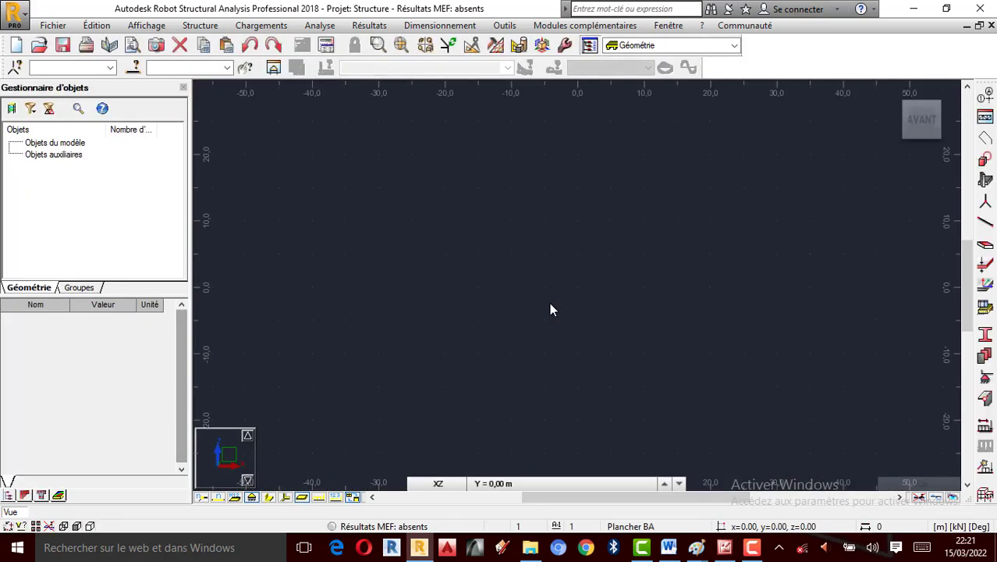
pyautogui.rightClick(543, 229)
pyautogui.click(523, 238)
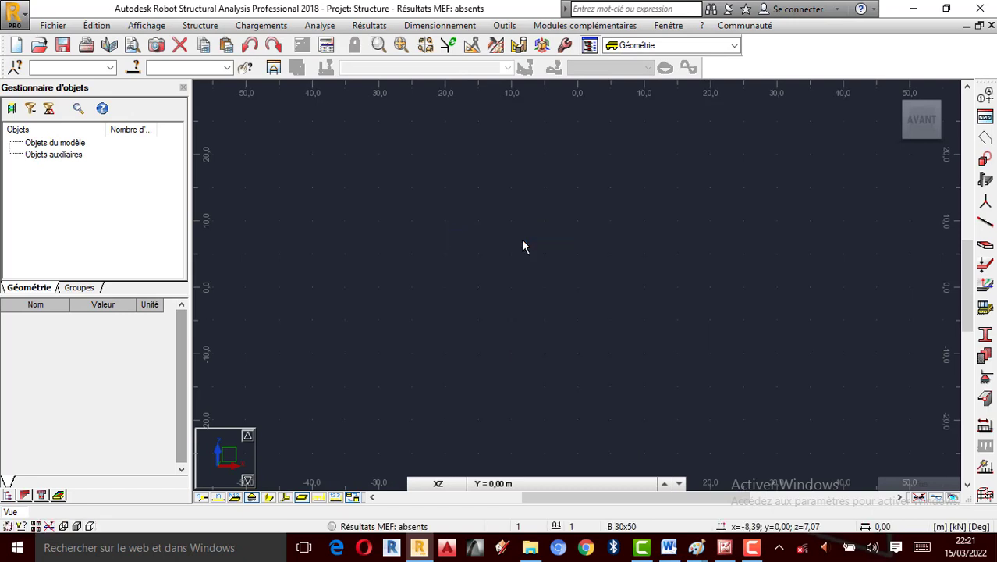
# Review the dimension and force units in the job preferences and accept them.
pyautogui.click(505, 26)
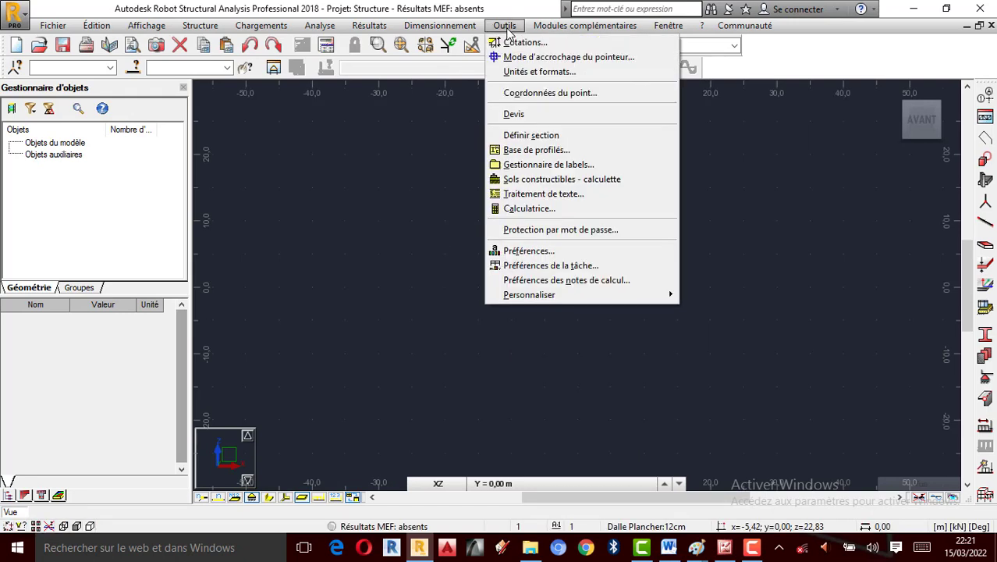
pyautogui.click(556, 264)
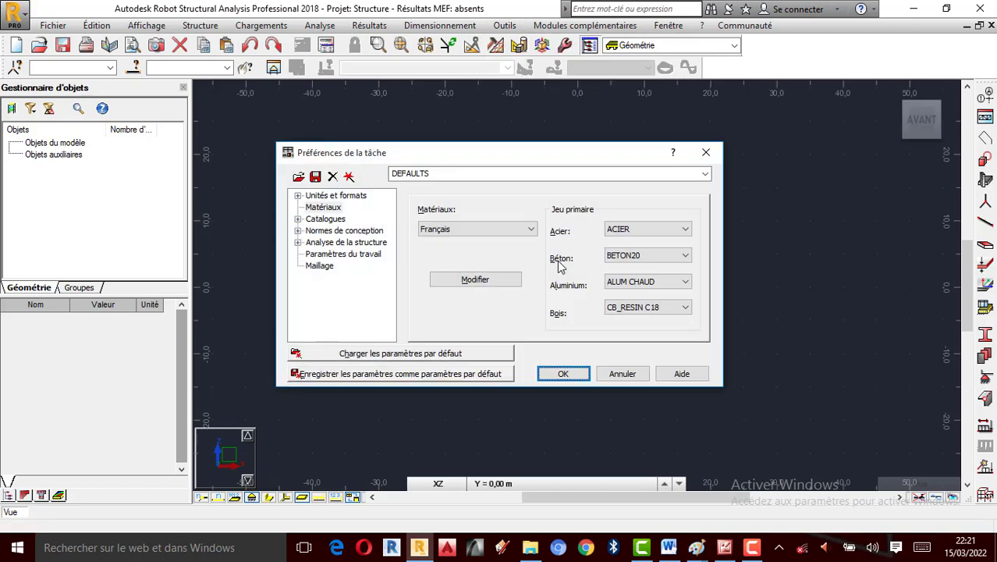
pyautogui.click(297, 195)
pyautogui.click(339, 208)
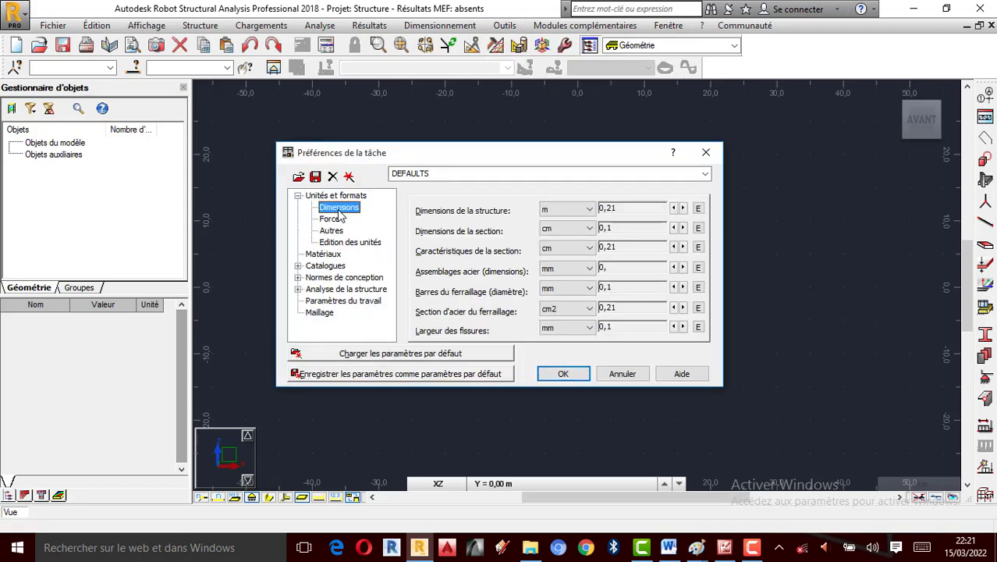
pyautogui.click(338, 220)
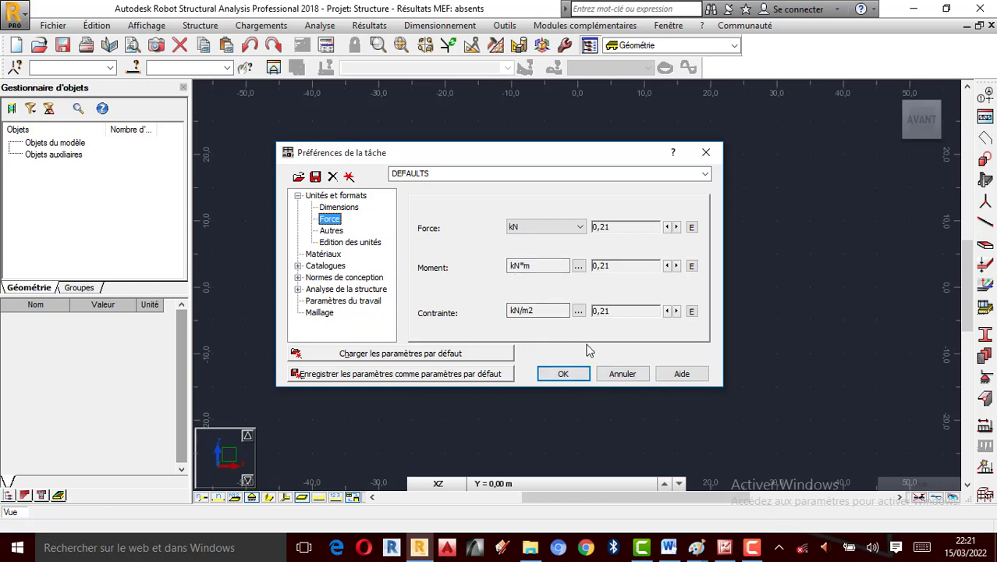
pyautogui.click(564, 374)
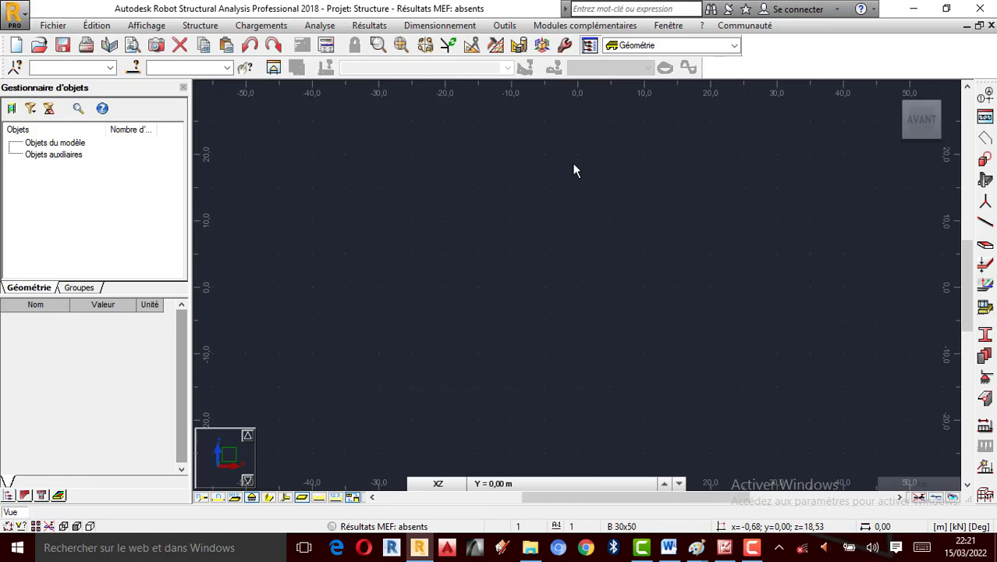
# Define Cartesian construction lines in the X direction at positions 0 and 2.5 m.
pyautogui.click(986, 100)
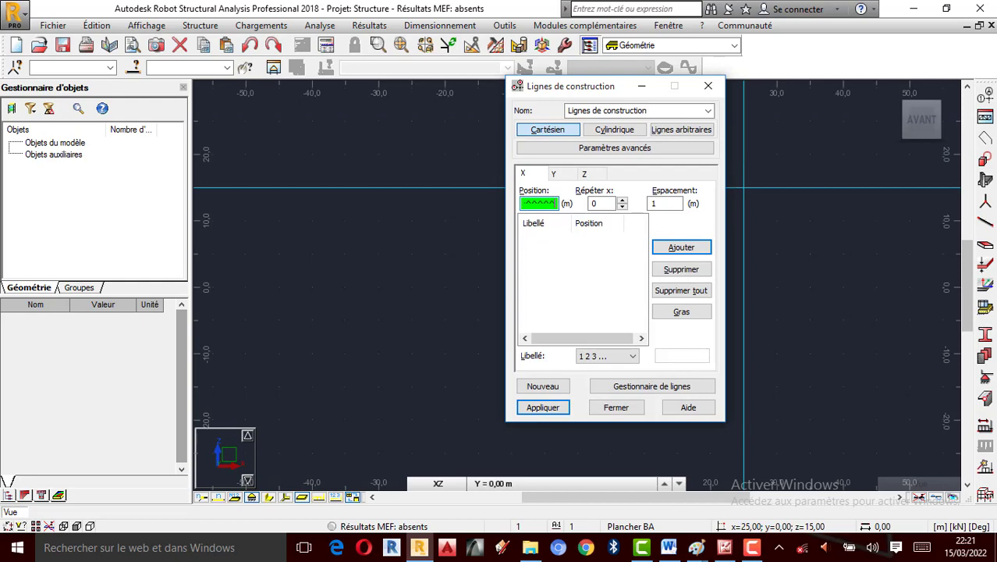
pyautogui.click(707, 86)
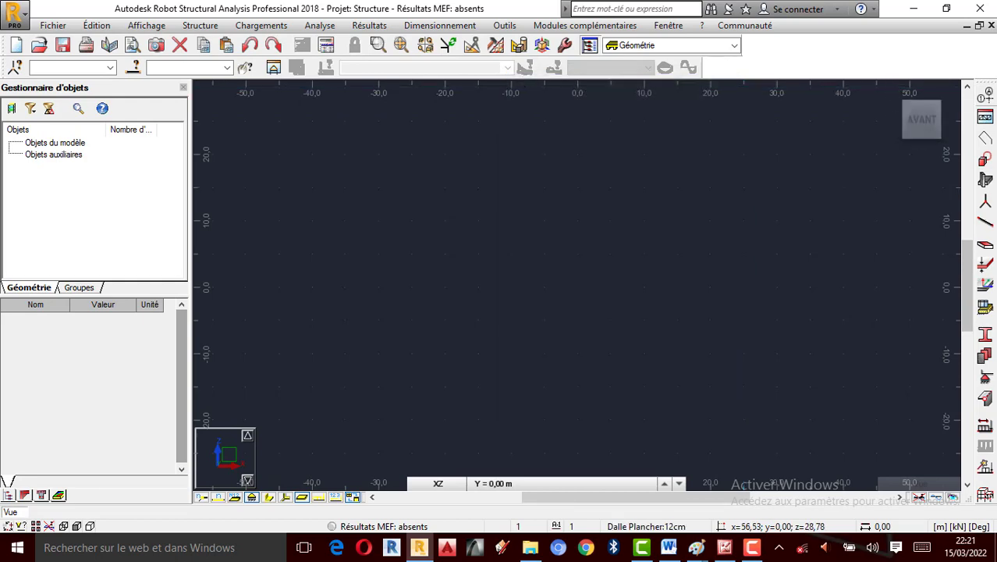
pyautogui.click(986, 100)
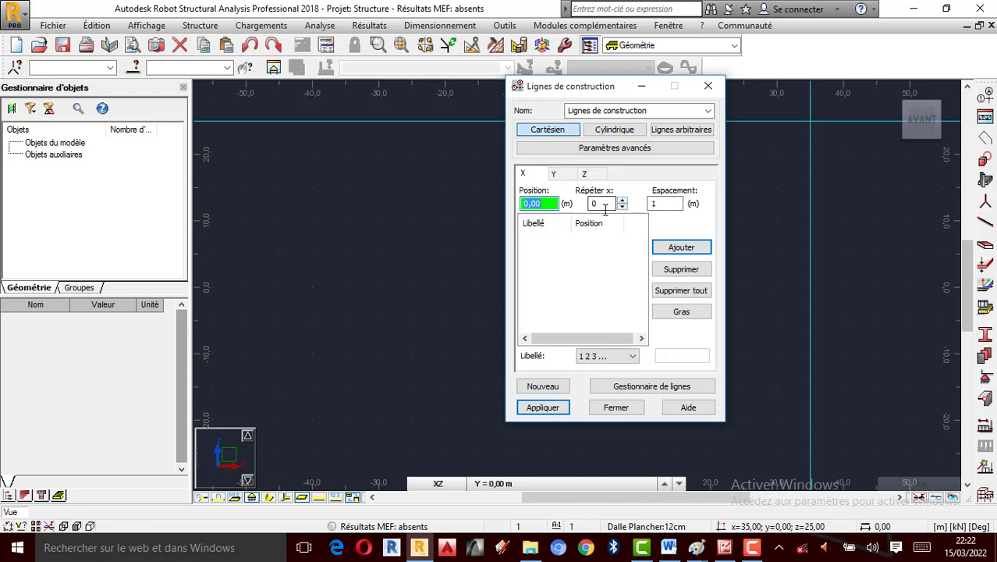
pyautogui.click(681, 248)
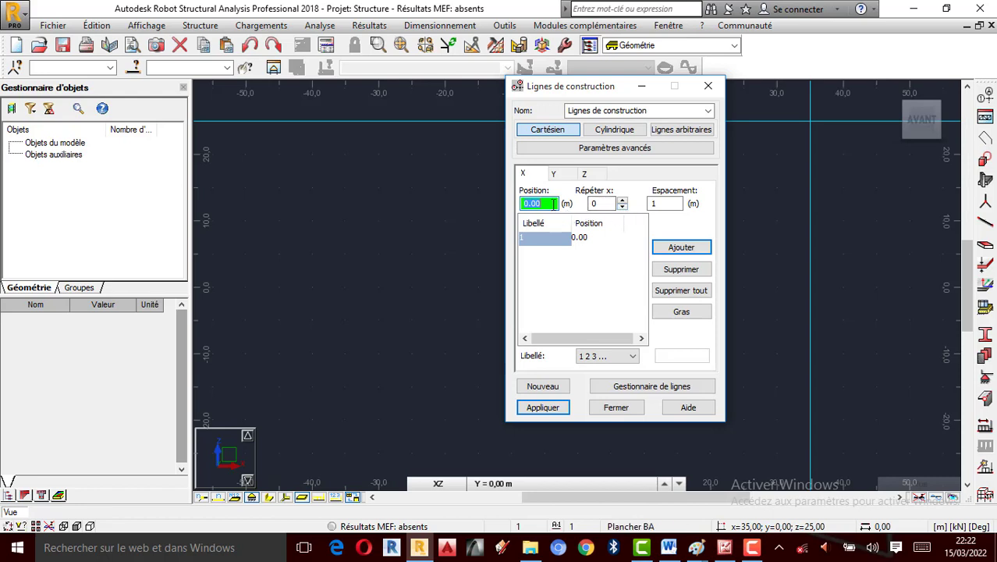
pyautogui.write('-2')
pyautogui.write('2.5')
pyautogui.click(682, 249)
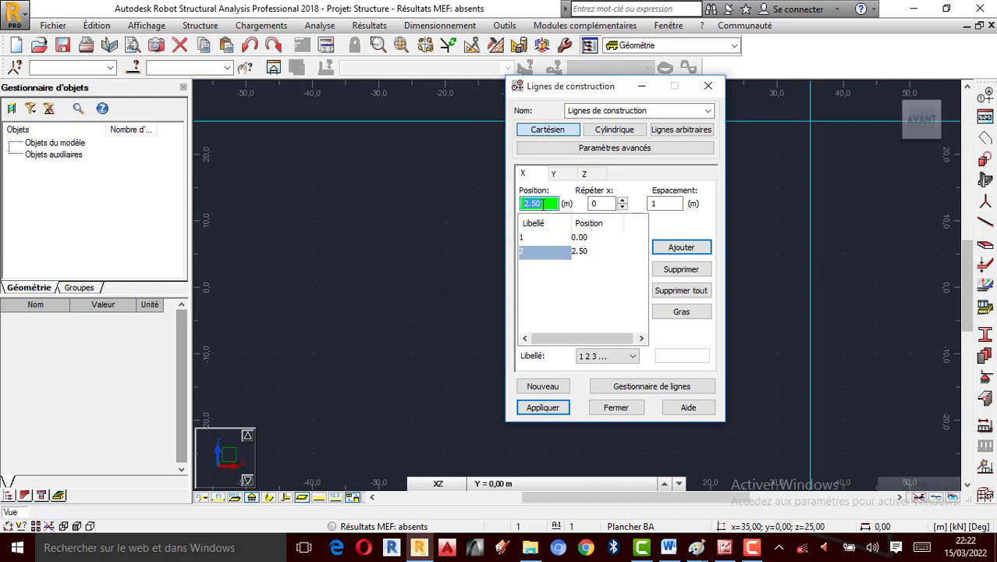
# Add further X-direction construction lines at positions 5, 7.5 and 10 m.
pyautogui.write('5')
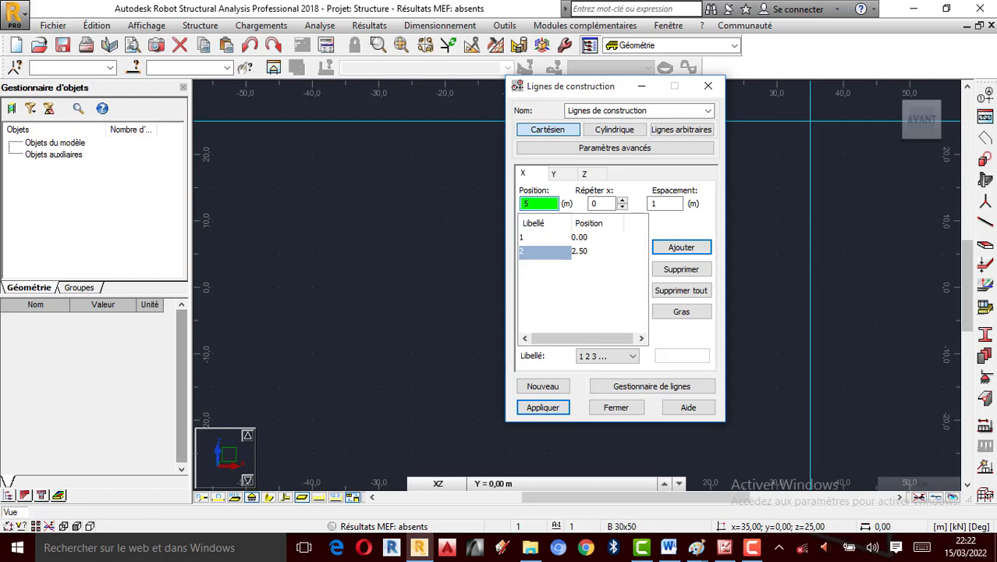
pyautogui.click(692, 248)
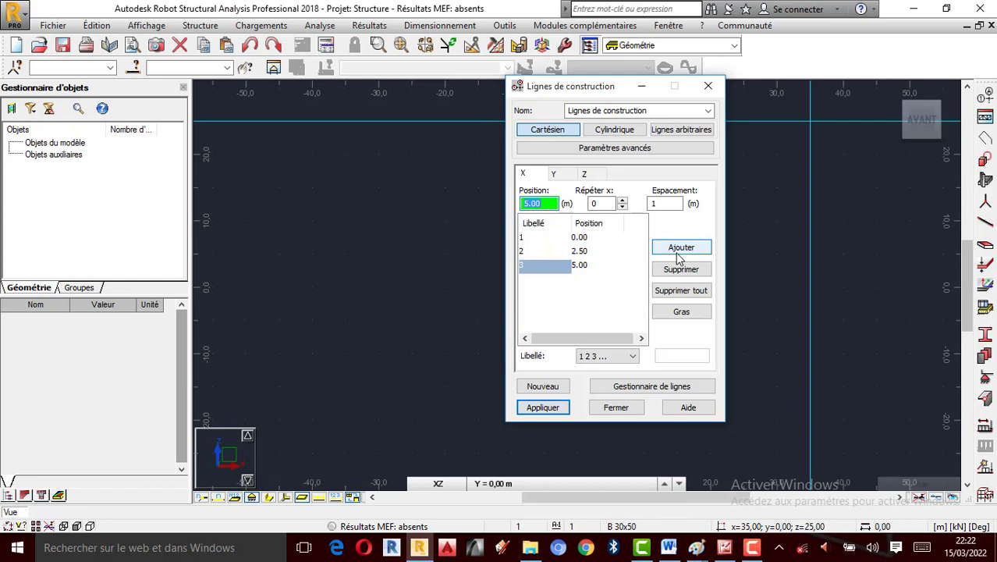
pyautogui.write('7.5')
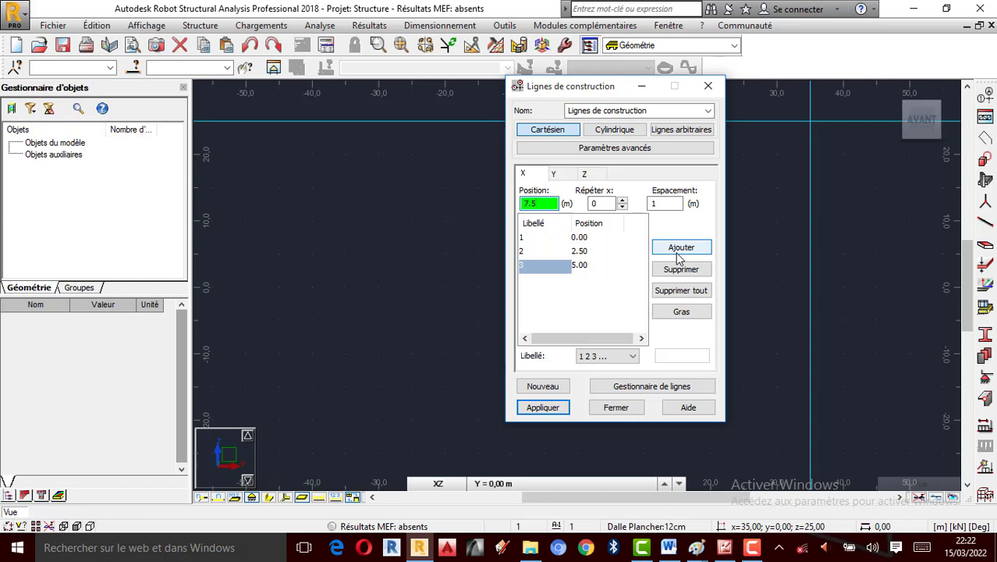
pyautogui.click(680, 248)
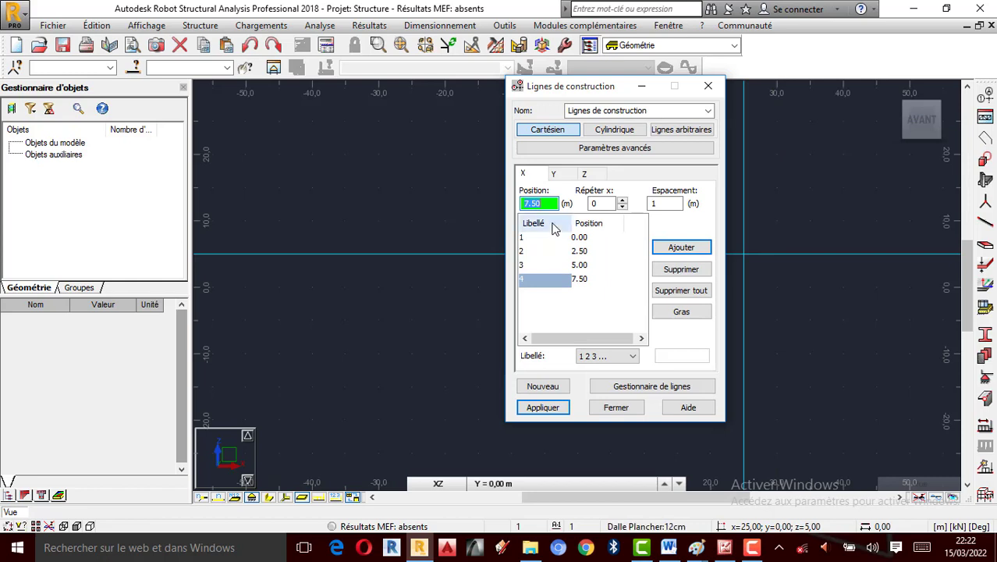
pyautogui.write('10')
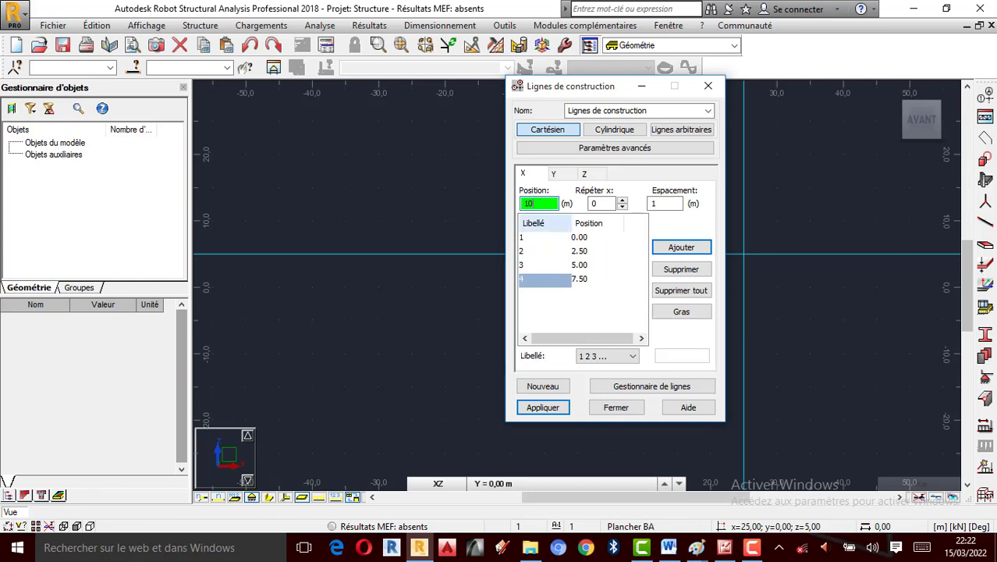
pyautogui.click(684, 247)
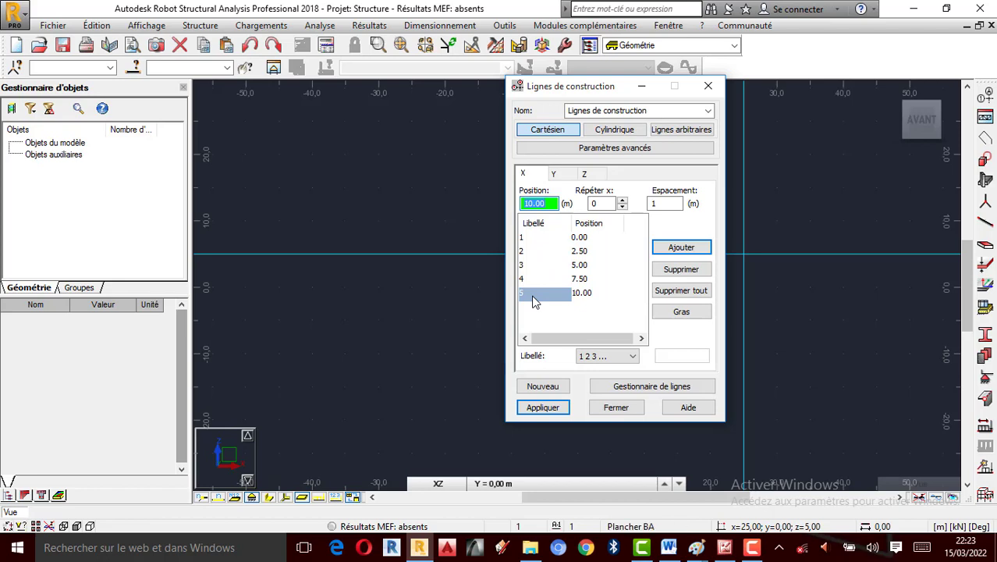
# Add Y-direction construction lines at positions 0 and 0.50 m.
pyautogui.click(556, 175)
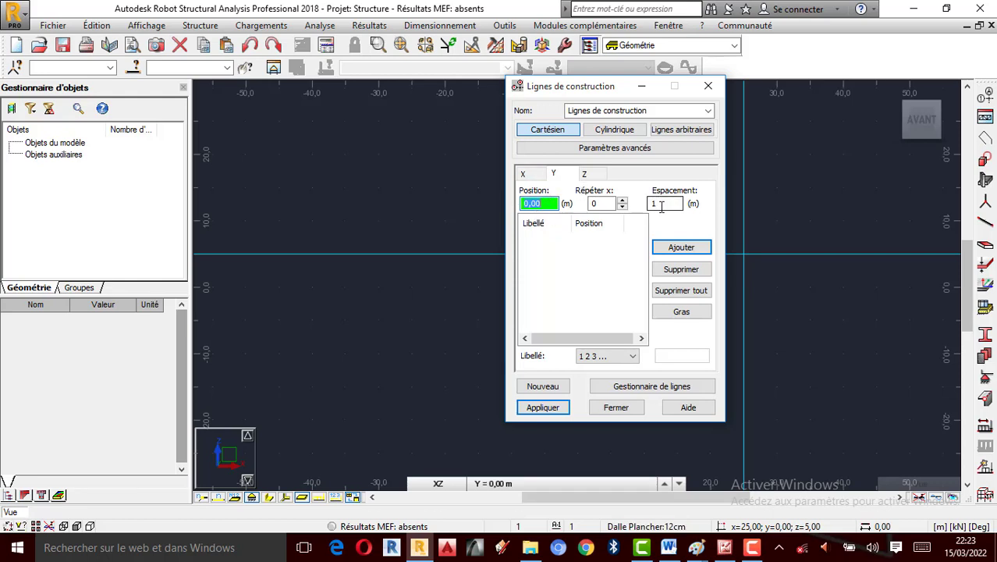
pyautogui.click(680, 248)
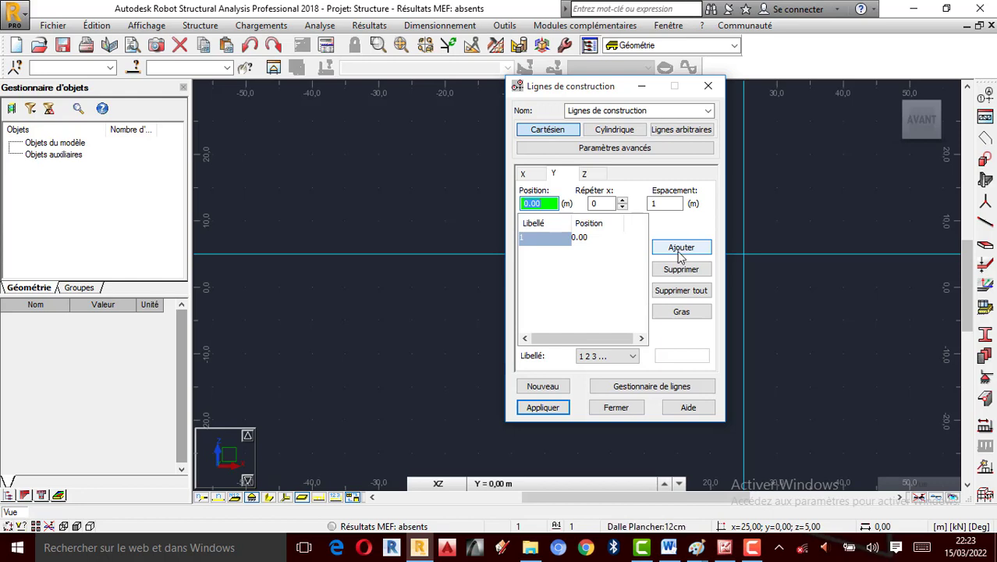
pyautogui.write('0.50')
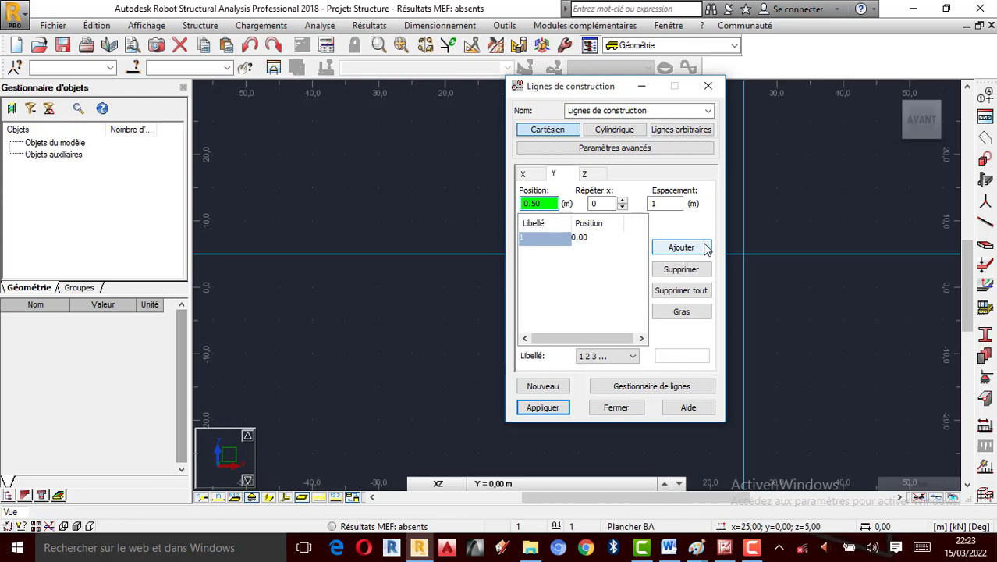
pyautogui.click(681, 247)
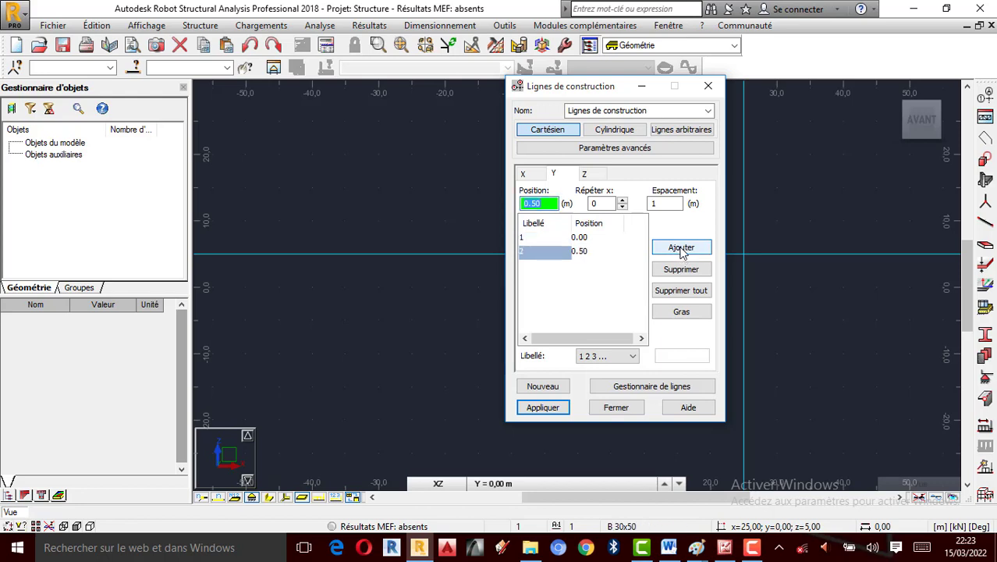
# Label the Y-direction construction lines A B C, and add a Z-direction line at 0 m labelled by value (Valeur).
pyautogui.click(634, 357)
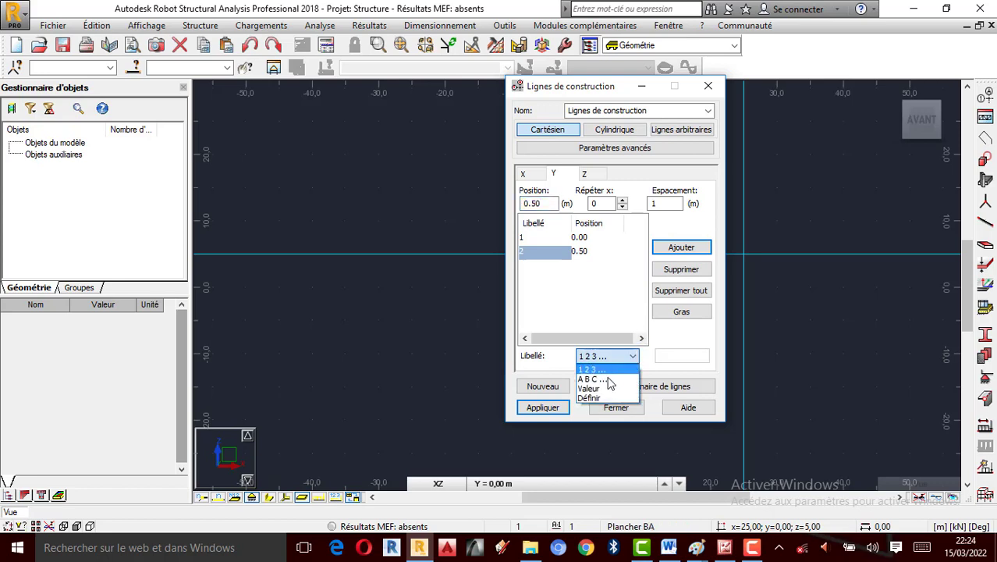
pyautogui.click(605, 379)
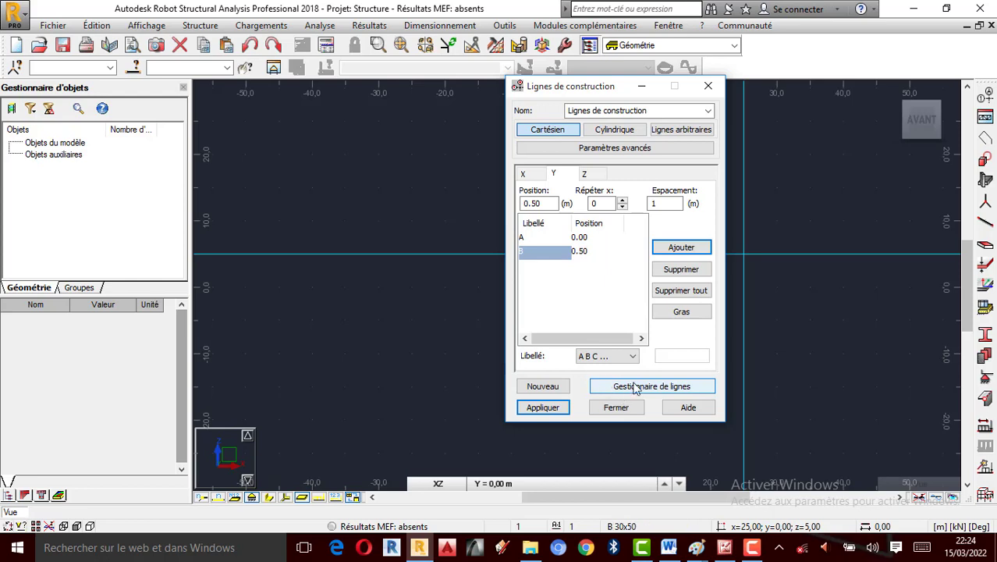
pyautogui.click(591, 175)
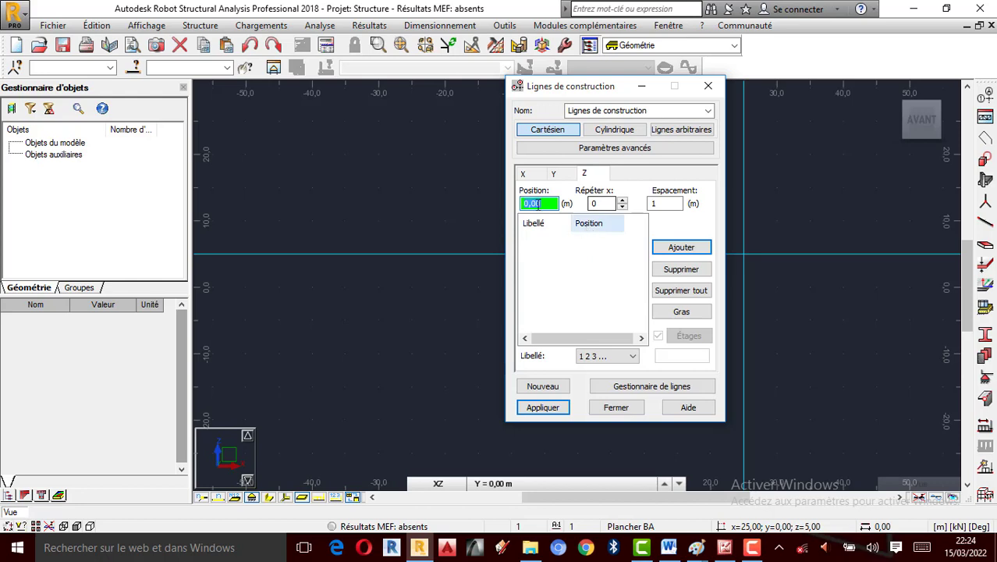
pyautogui.click(681, 248)
pyautogui.click(617, 356)
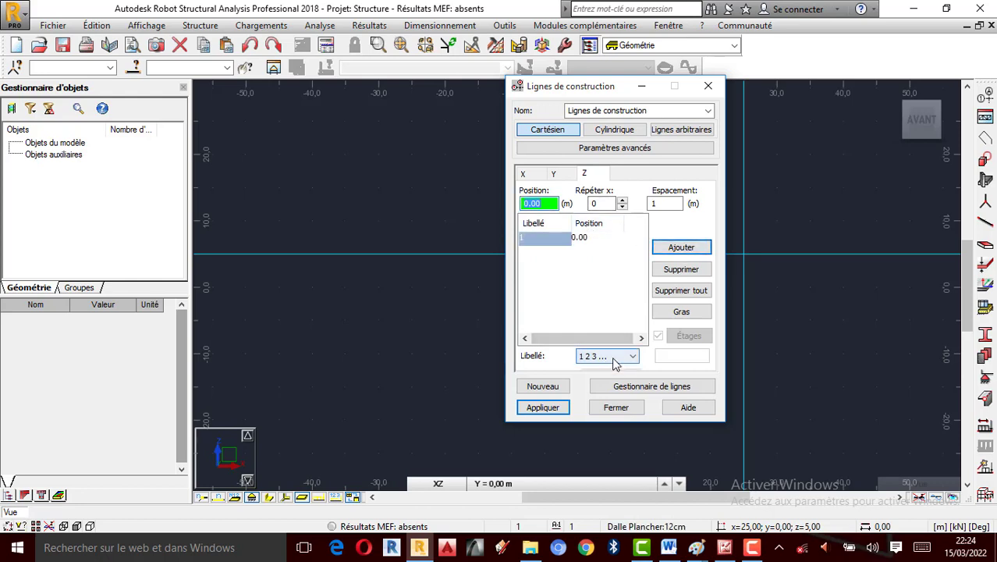
pyautogui.click(599, 388)
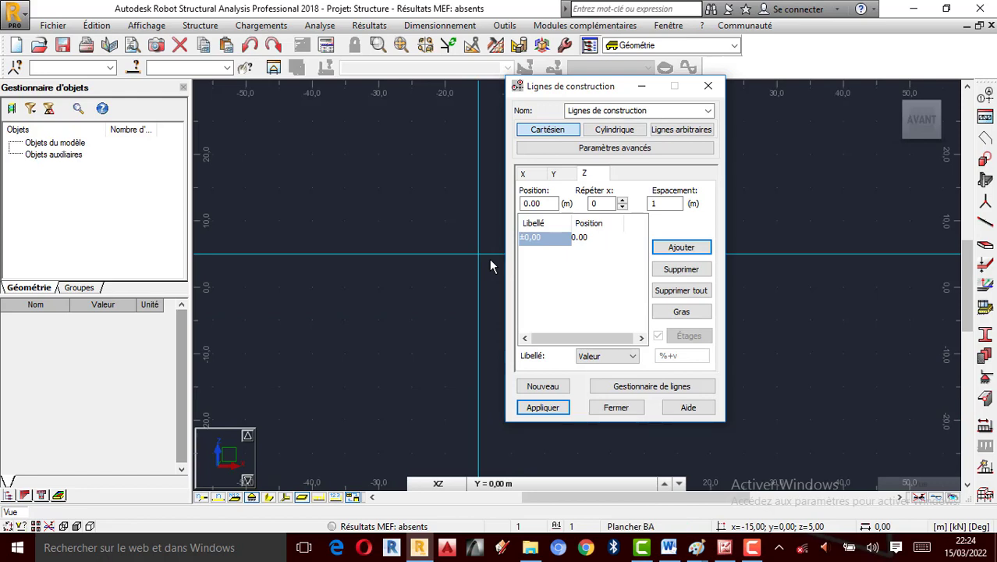
# Add Z-direction construction lines at positions 5, 7.5 and 10 m.
pyautogui.click(538, 203)
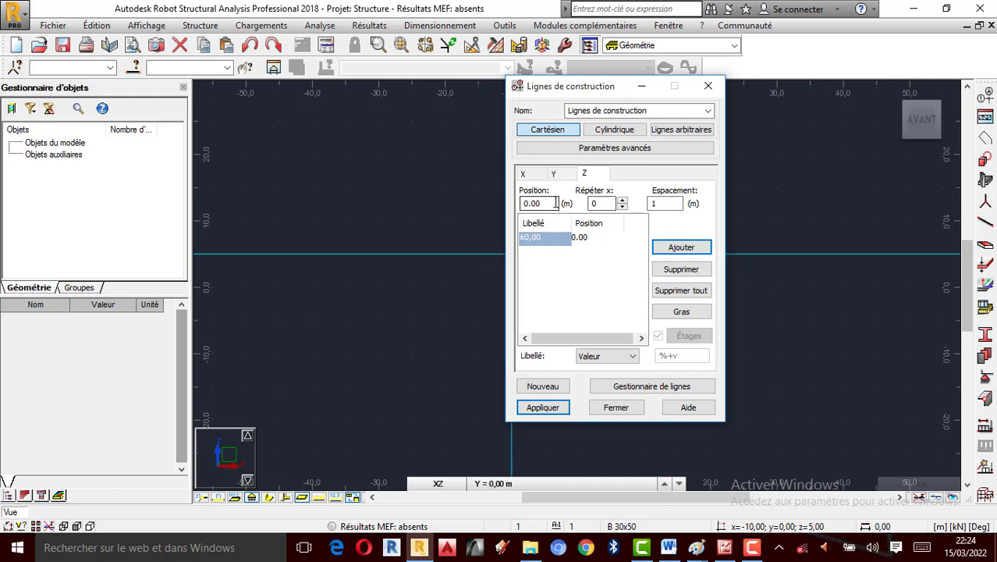
pyautogui.write('5')
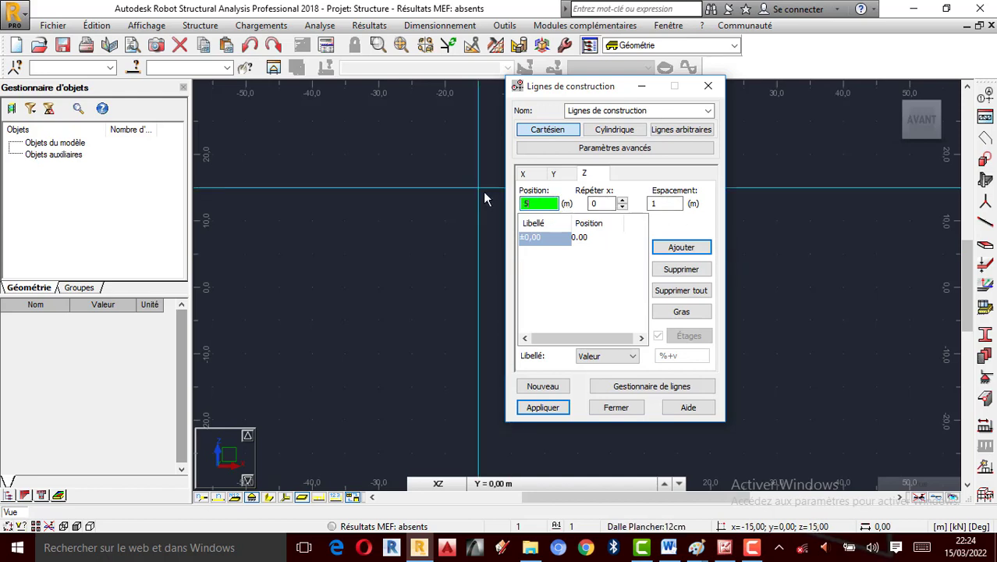
pyautogui.click(690, 249)
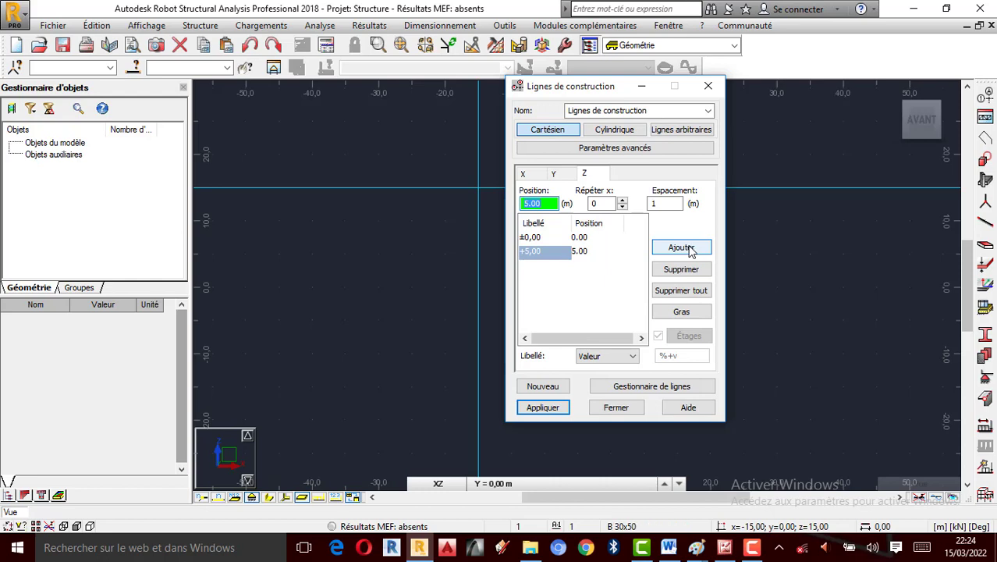
pyautogui.write('7')
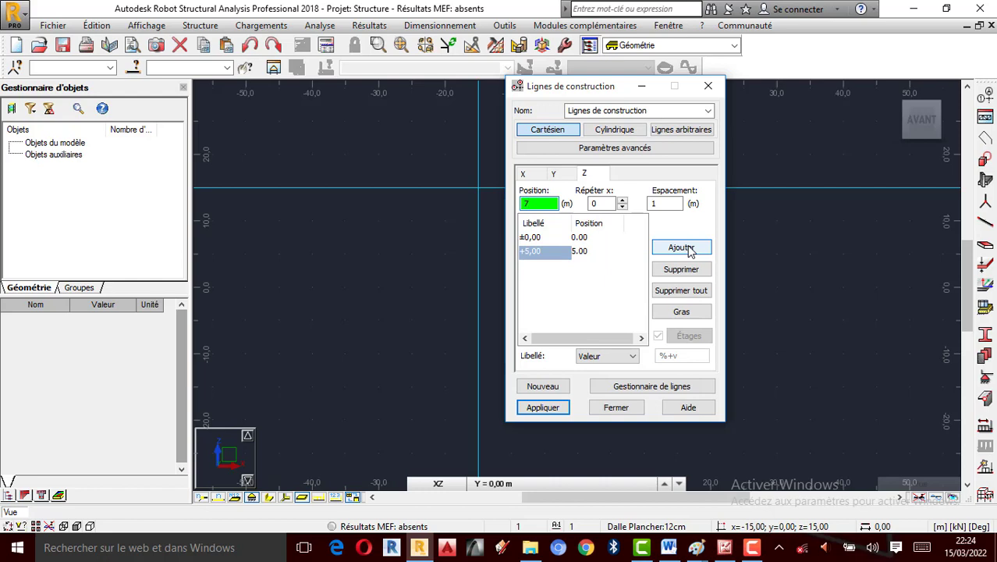
pyautogui.write('.5')
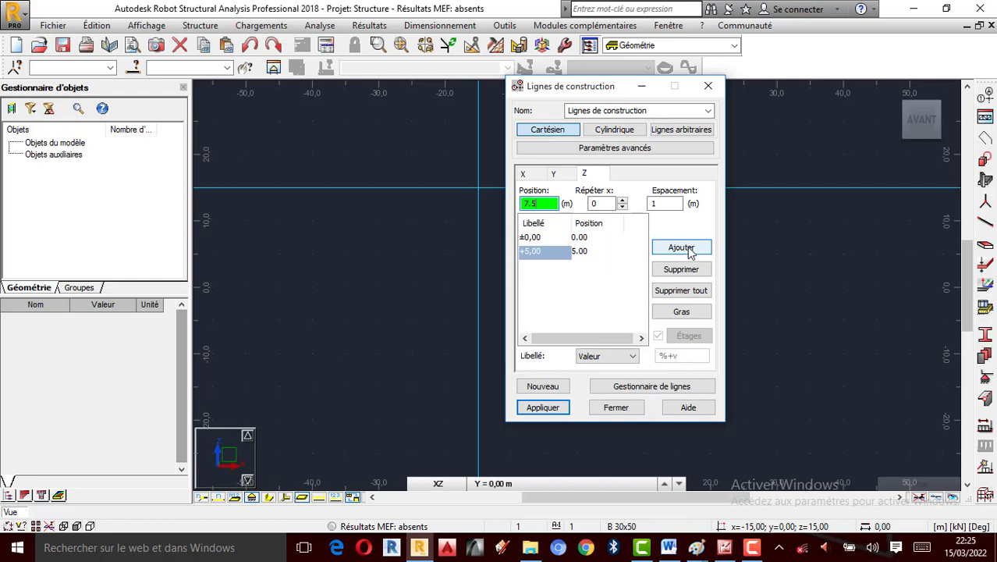
pyautogui.click(681, 248)
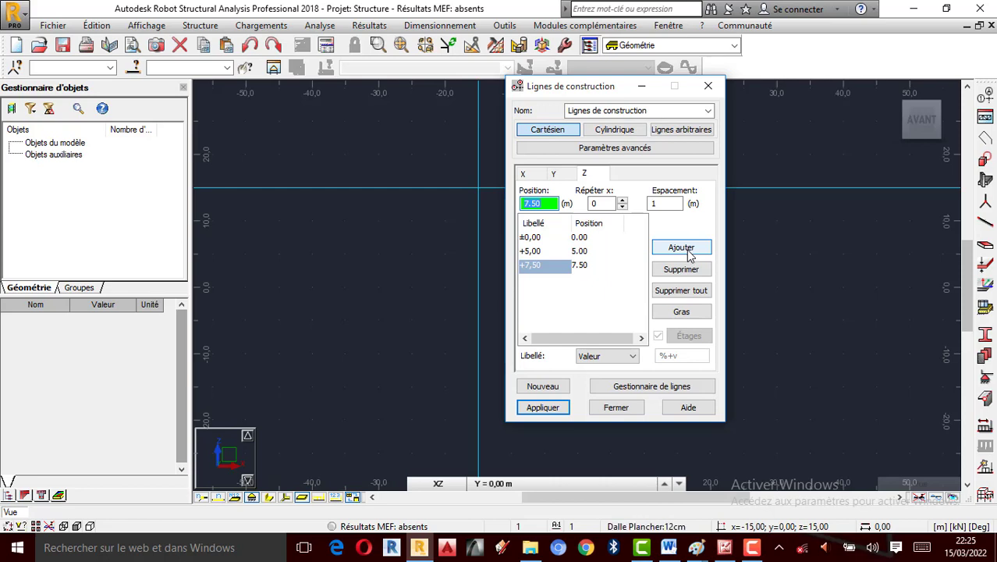
pyautogui.write('10')
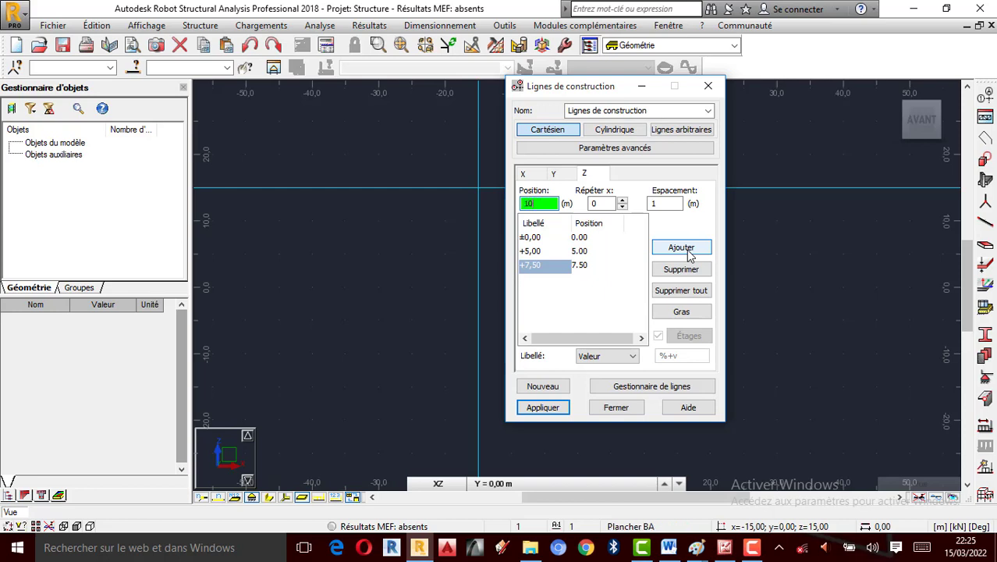
pyautogui.click(682, 247)
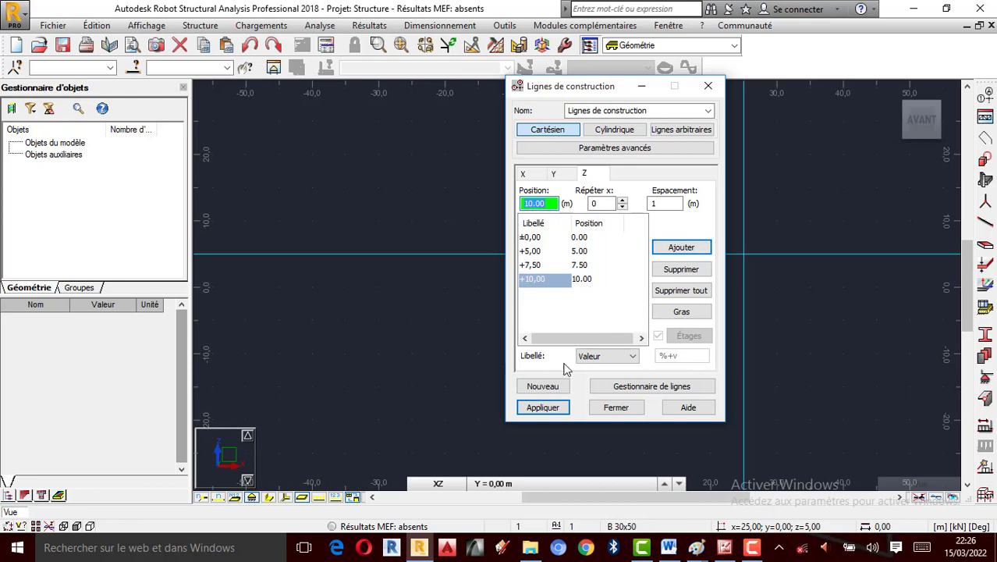
# Apply the construction line grid to the model and close its definition.
pyautogui.click(544, 409)
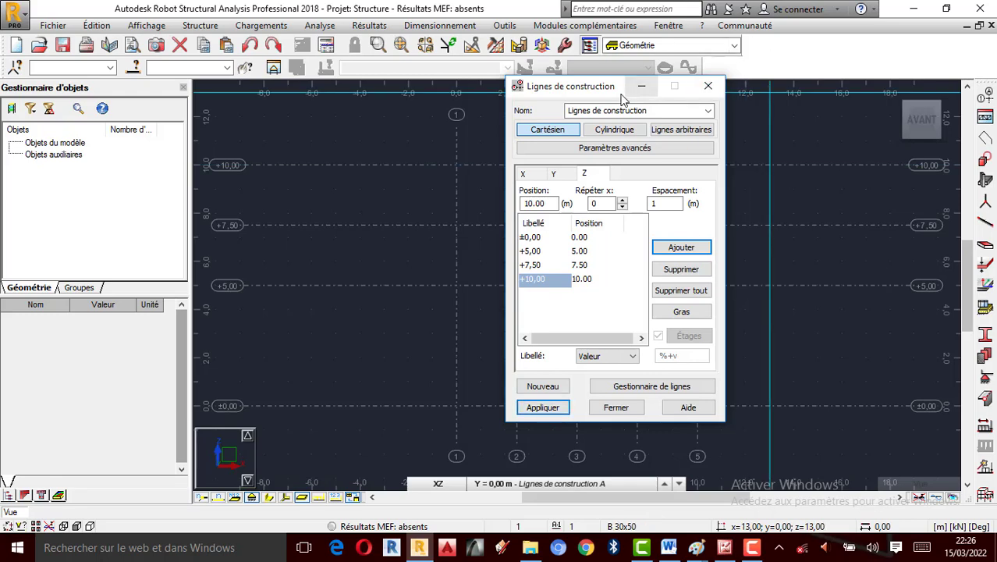
pyautogui.moveTo(594, 93); pyautogui.dragTo(179, 132)
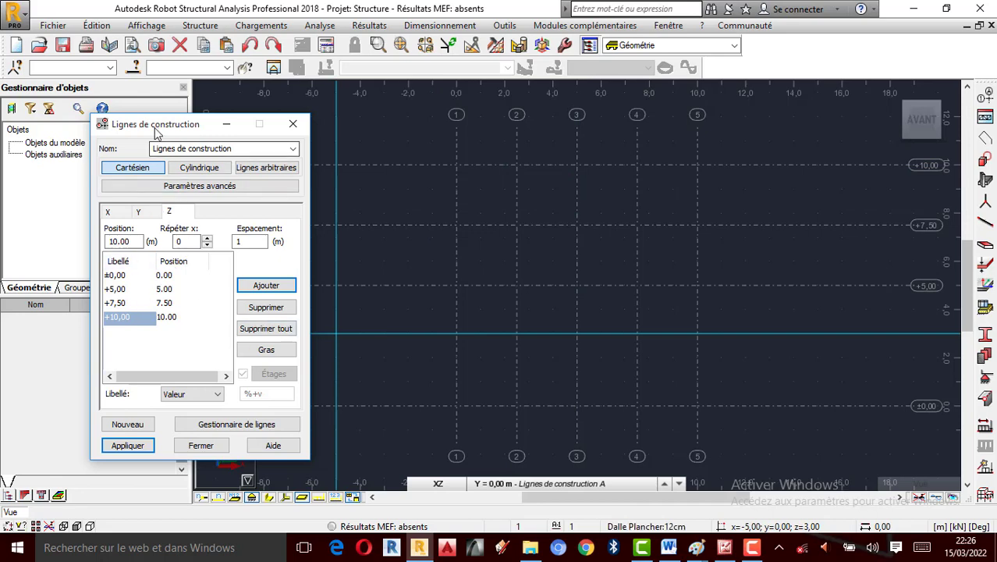
pyautogui.moveTo(156, 125); pyautogui.dragTo(254, 135)
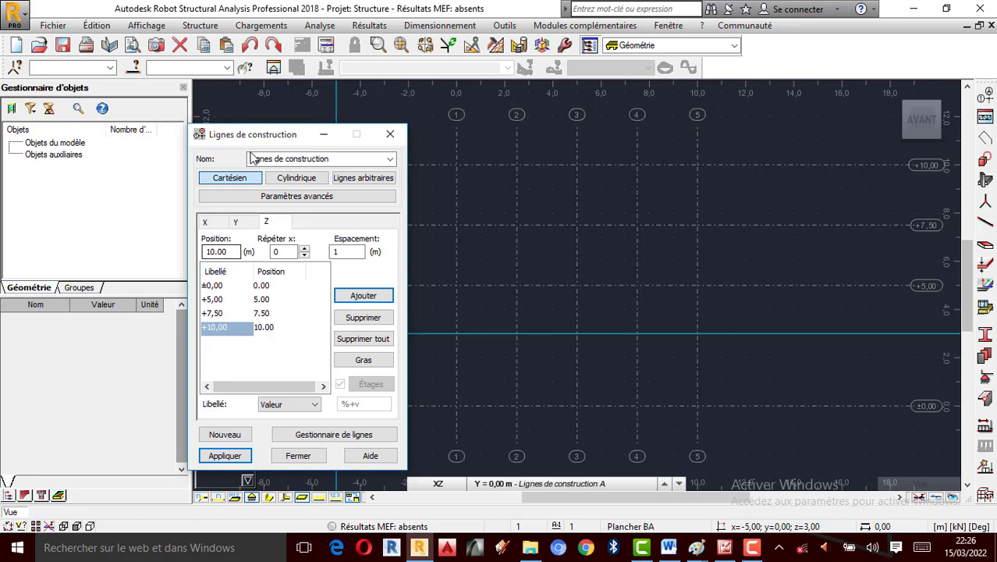
pyautogui.moveTo(253, 135); pyautogui.dragTo(91, 130)
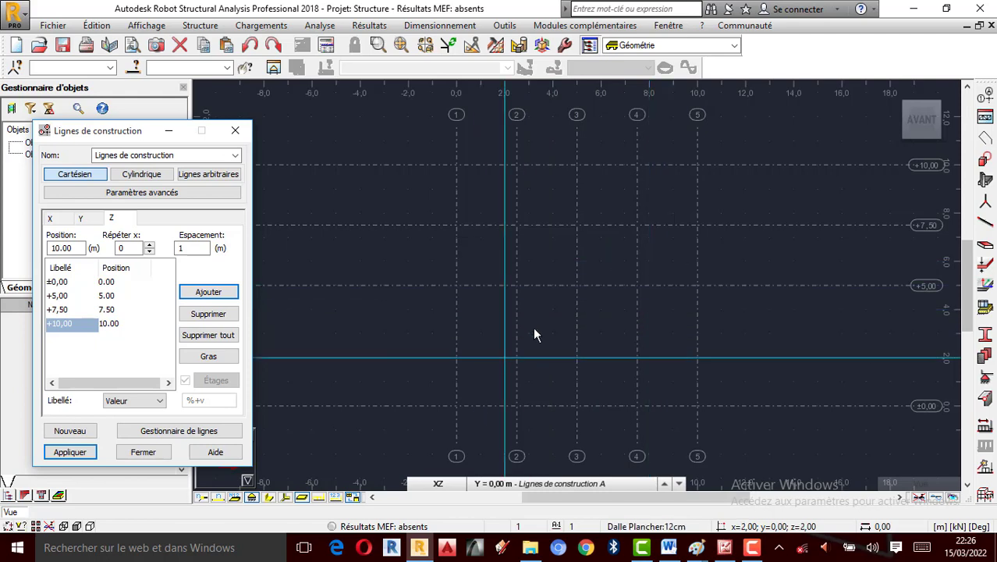
pyautogui.click(752, 547)
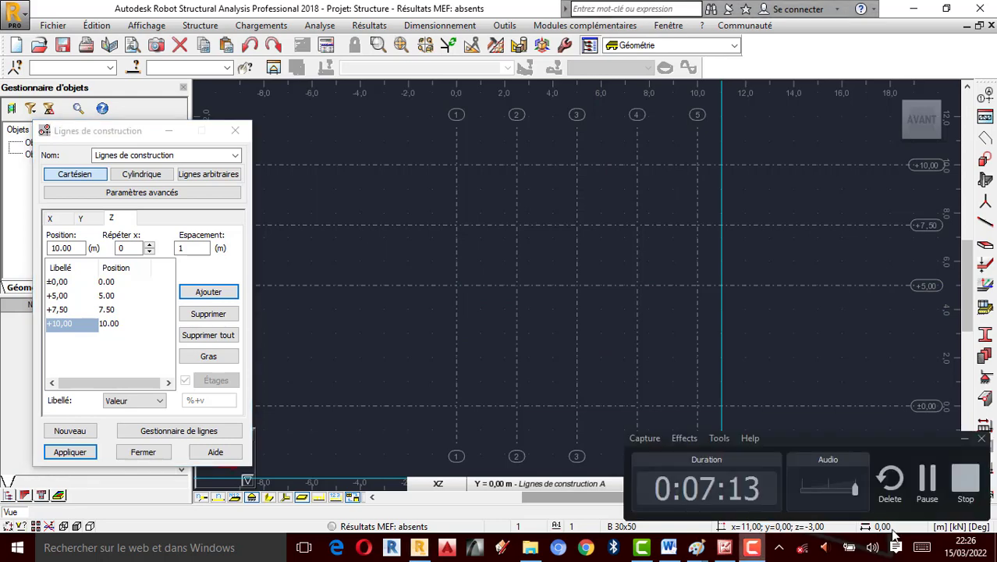
pyautogui.click(930, 485)
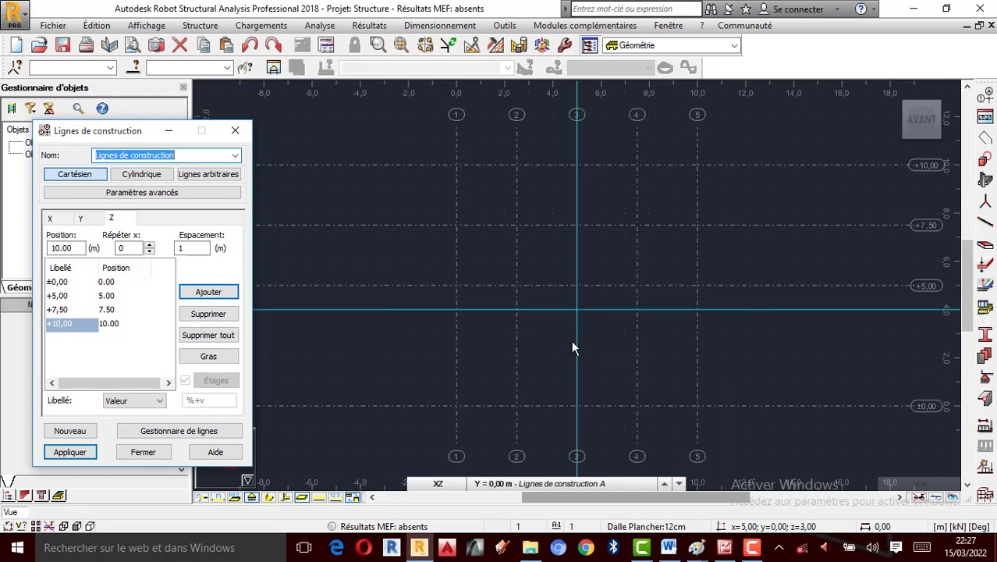
pyautogui.click(235, 130)
pyautogui.scroll(-3, 643, 245)
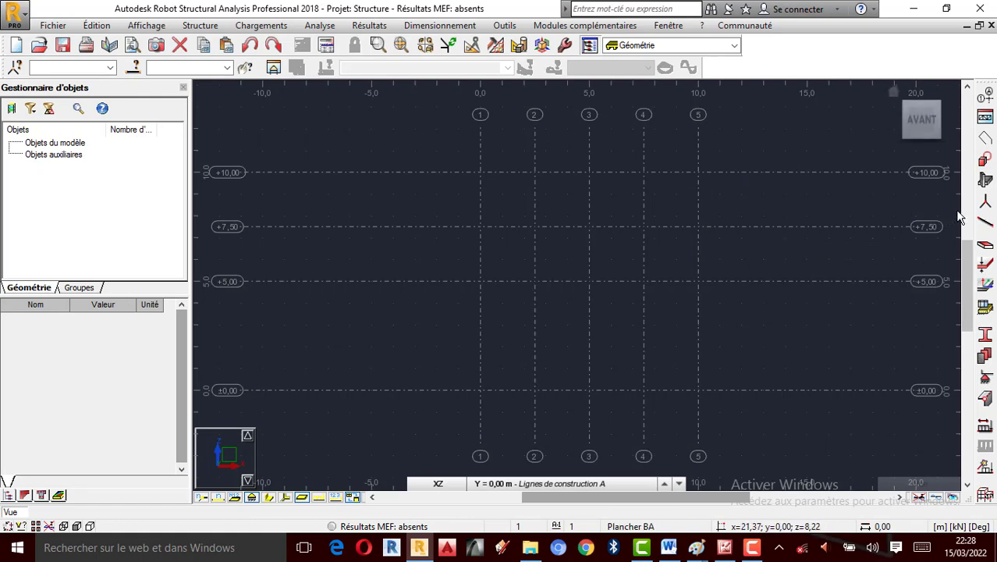
# Start defining a bar and set its type to Poteau (column).
pyautogui.click(986, 224)
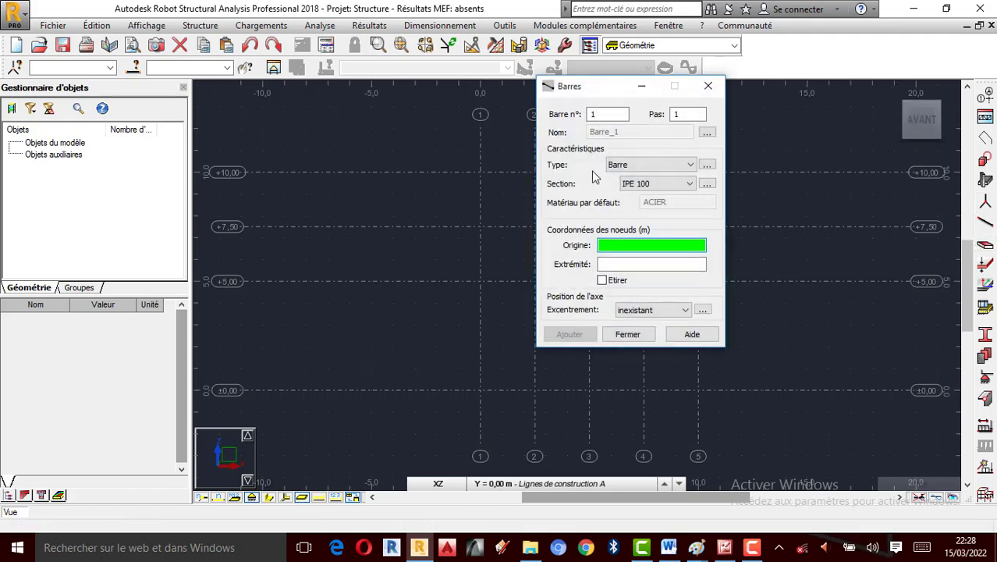
pyautogui.moveTo(597, 96); pyautogui.dragTo(251, 106)
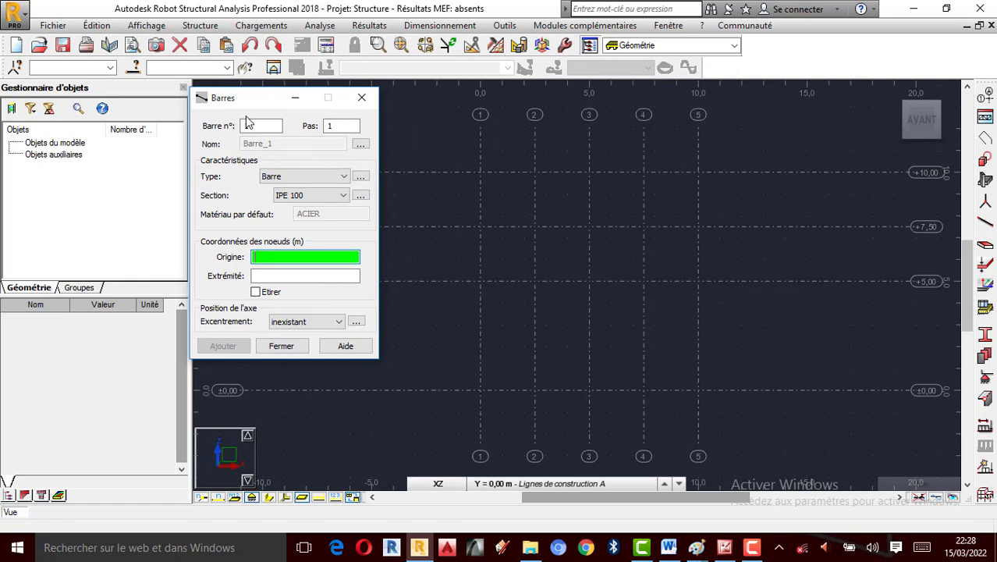
pyautogui.click(299, 197)
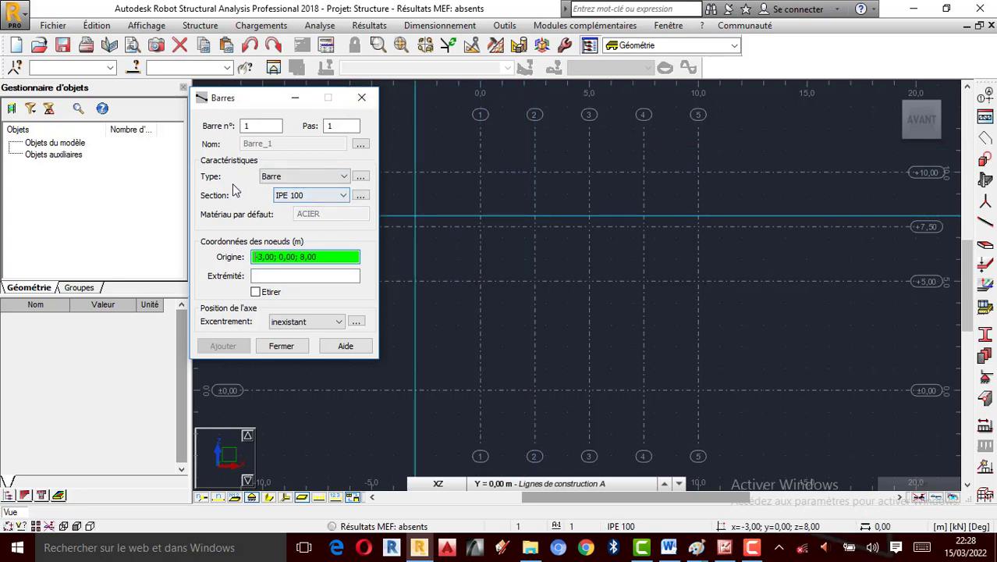
pyautogui.click(344, 177)
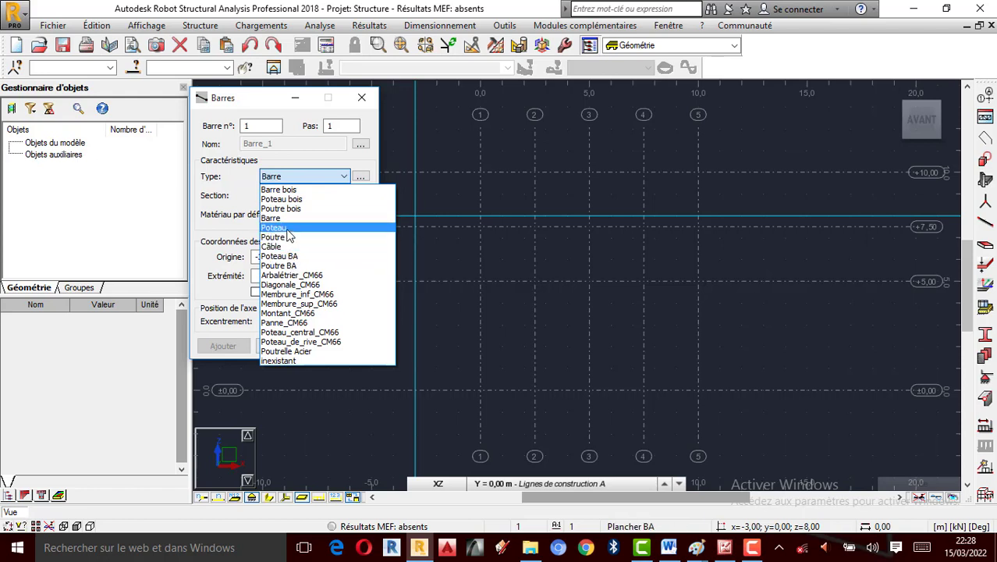
pyautogui.click(274, 228)
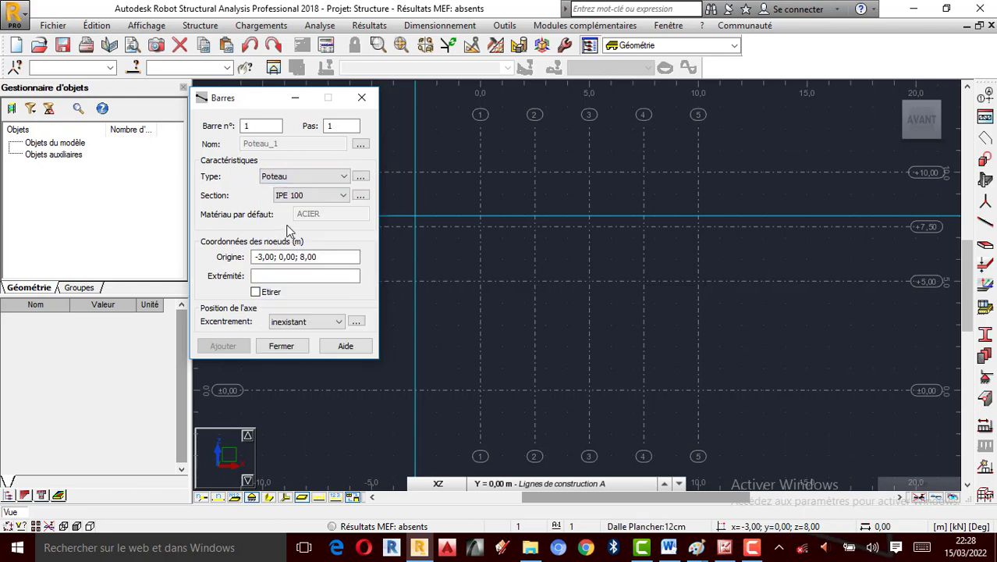
# Open a new steel section definition for the column, restrict it to tube profiles and check the database, family and section choices.
pyautogui.click(361, 196)
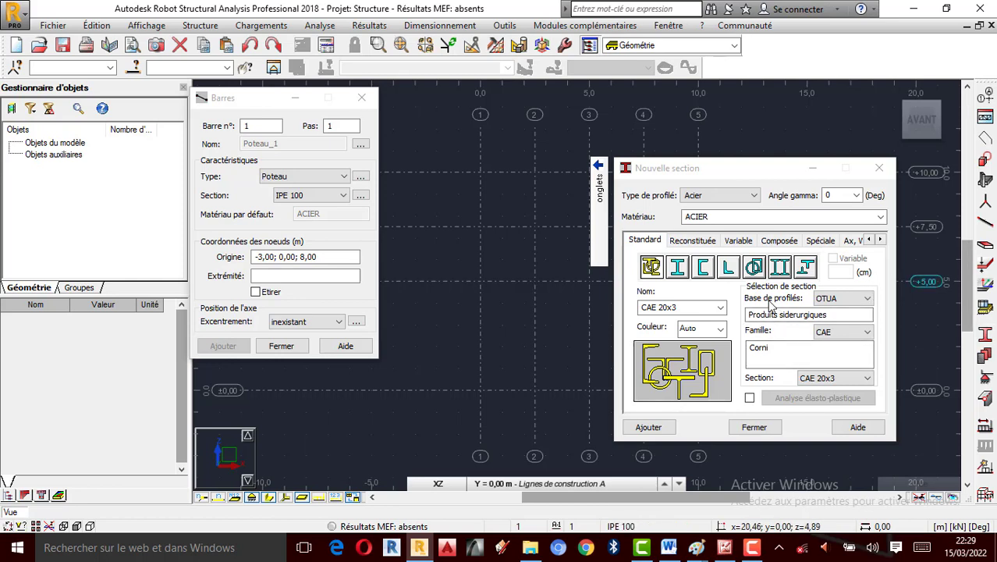
pyautogui.click(754, 268)
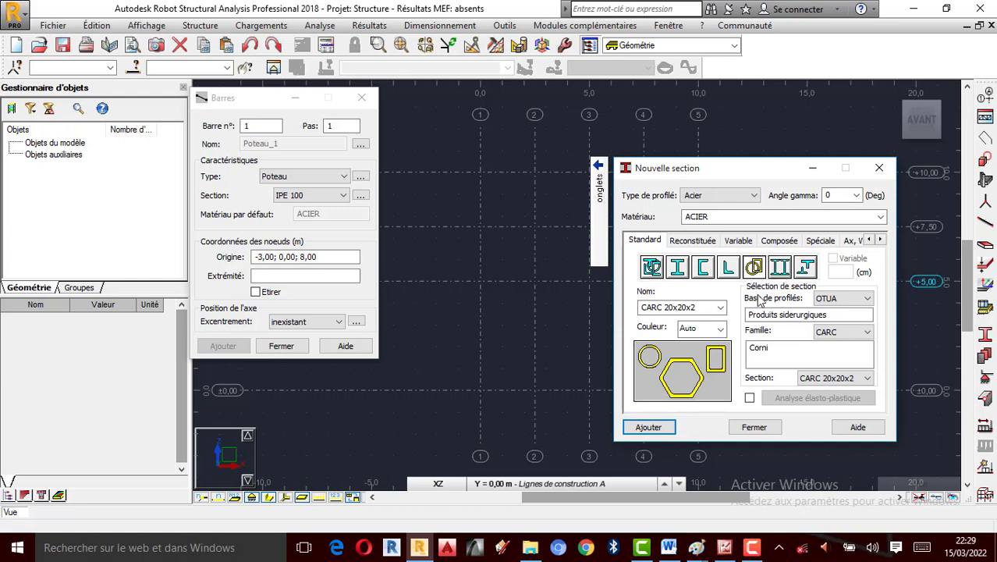
pyautogui.click(867, 299)
pyautogui.click(868, 300)
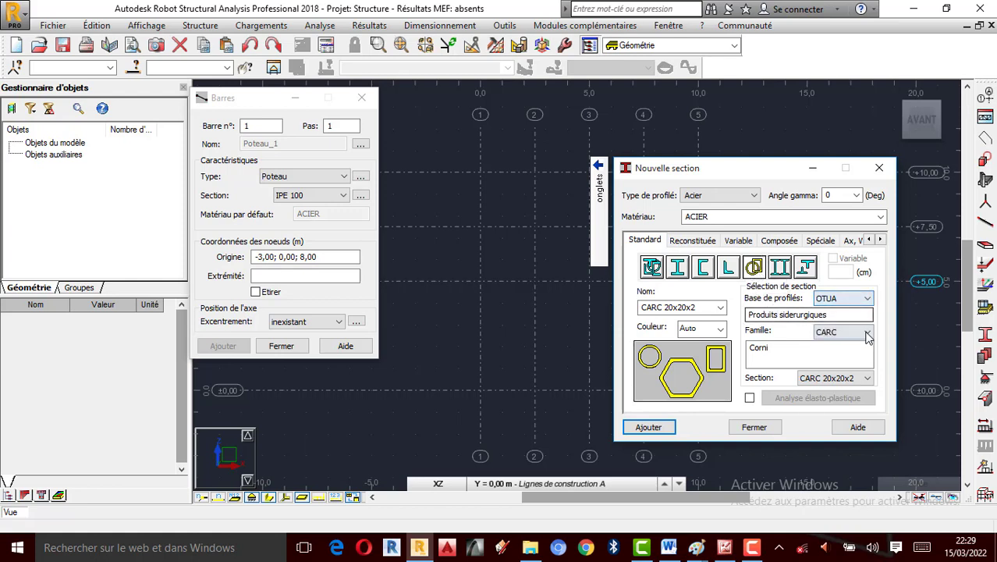
pyautogui.click(869, 333)
pyautogui.click(869, 333)
pyautogui.click(867, 378)
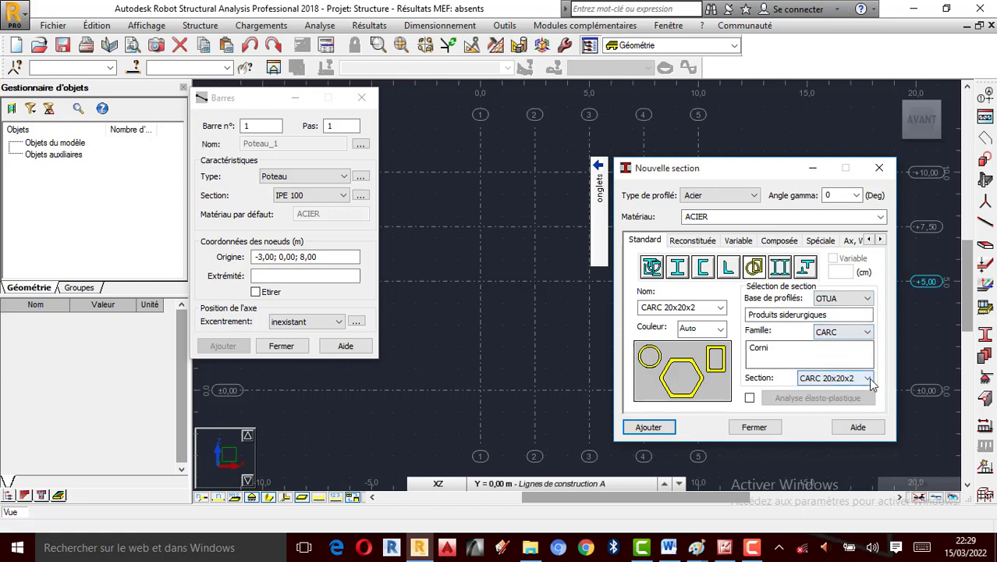
pyautogui.click(871, 380)
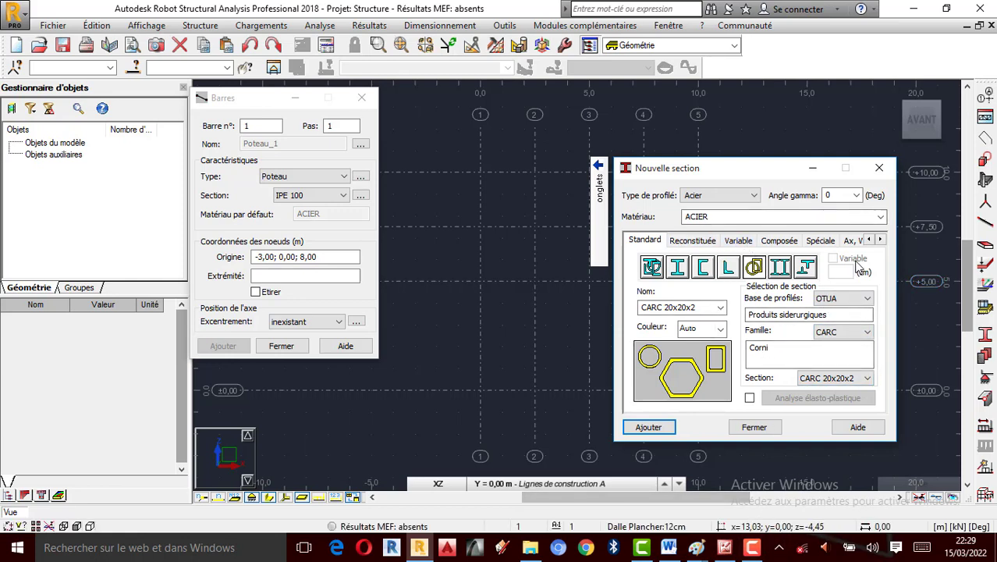
# Choose the round tube CARR 50 from the CARR family of the France profile database and add it as a section.
pyautogui.click(752, 548)
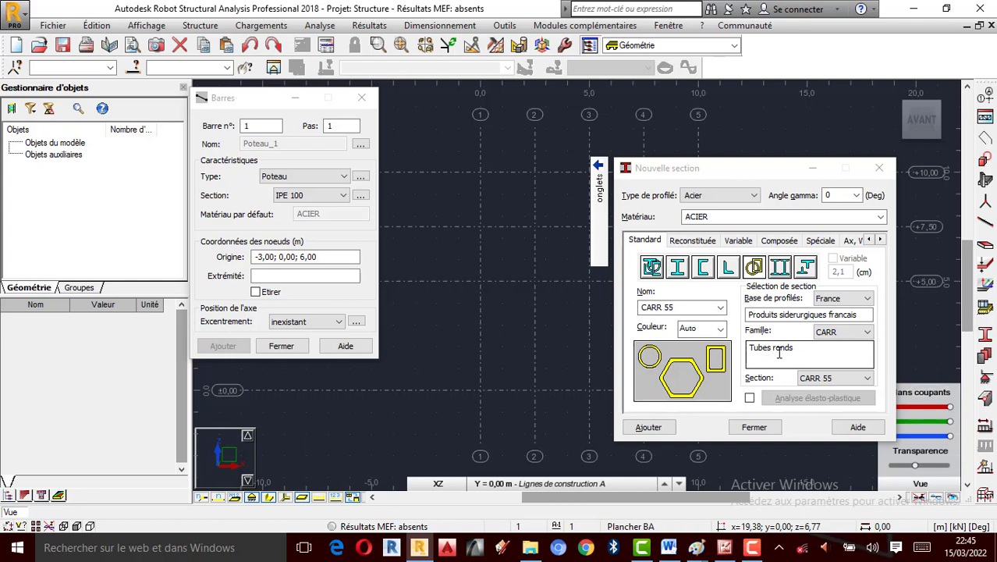
pyautogui.click(840, 379)
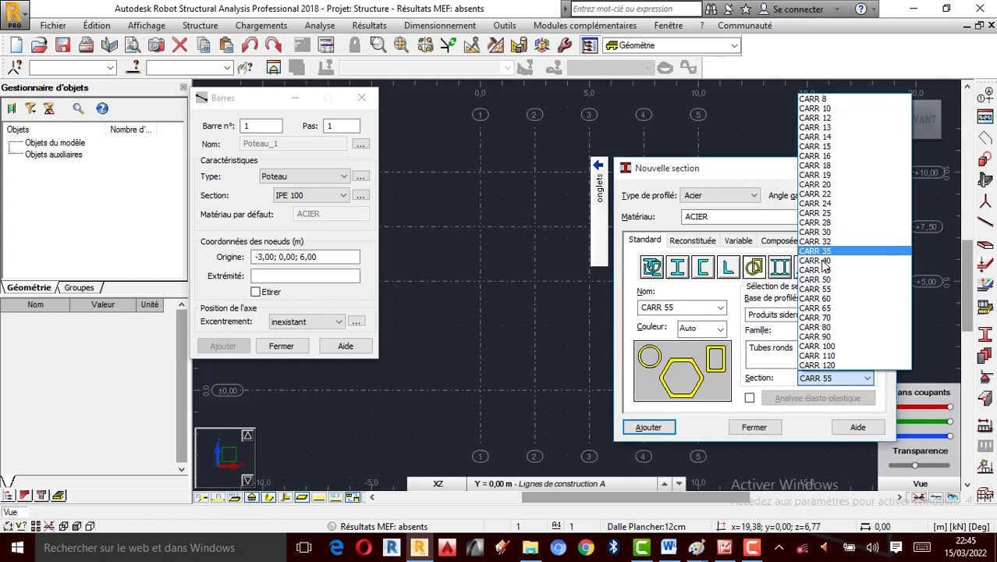
pyautogui.click(818, 279)
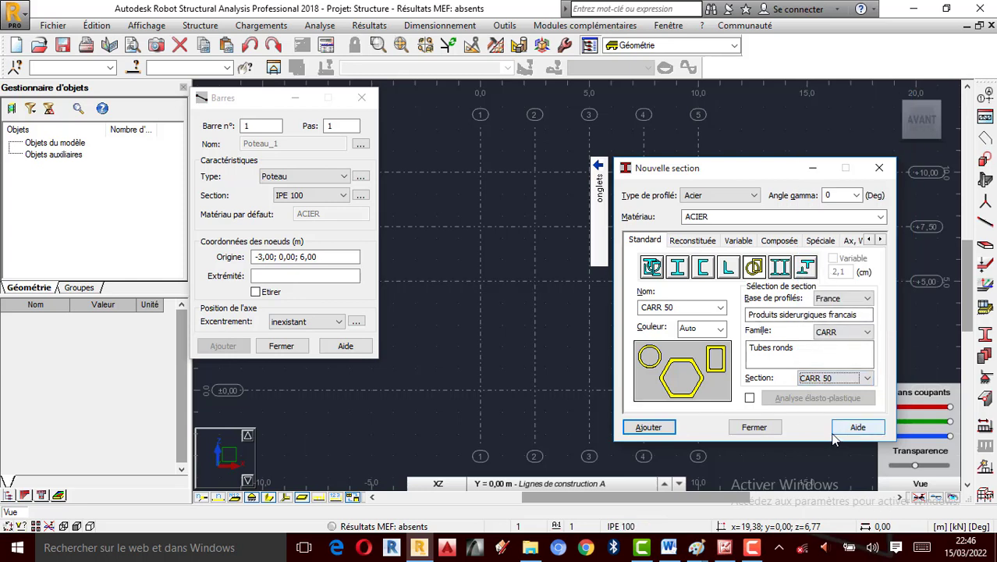
pyautogui.click(647, 427)
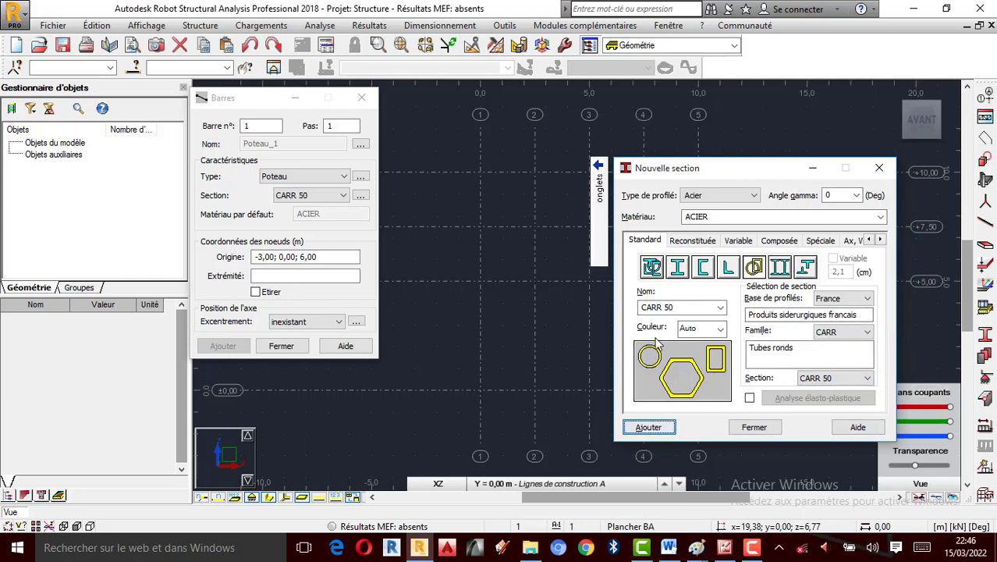
pyautogui.moveTo(676, 307); pyautogui.dragTo(590, 295)
pyautogui.write('^^^^^^^^^^^^')
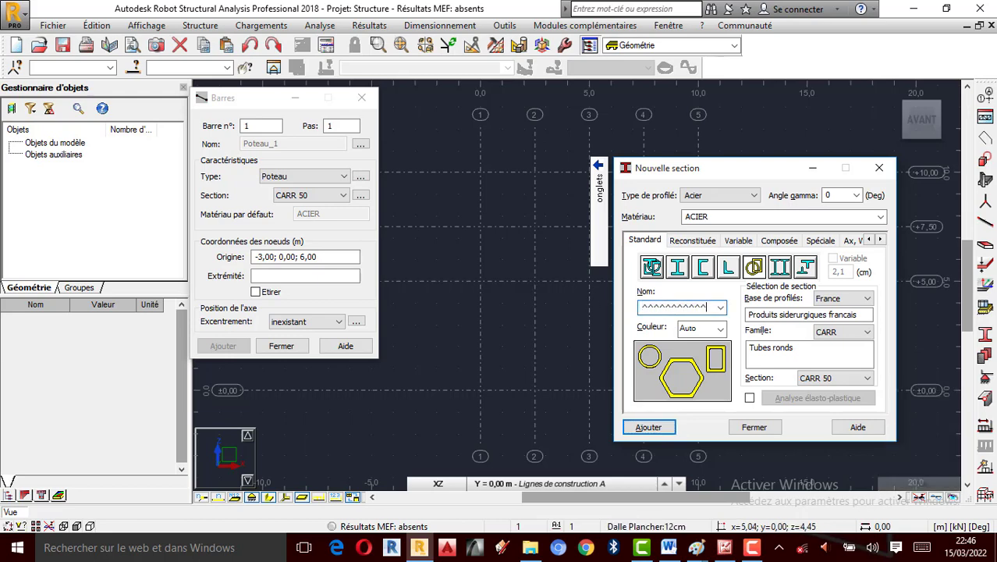
pyautogui.press('super')
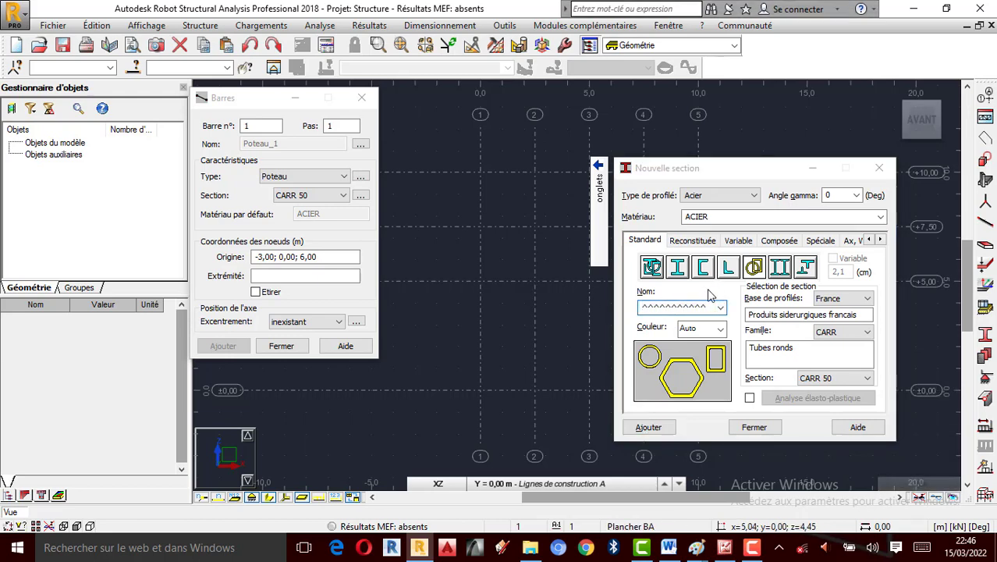
pyautogui.press('super')
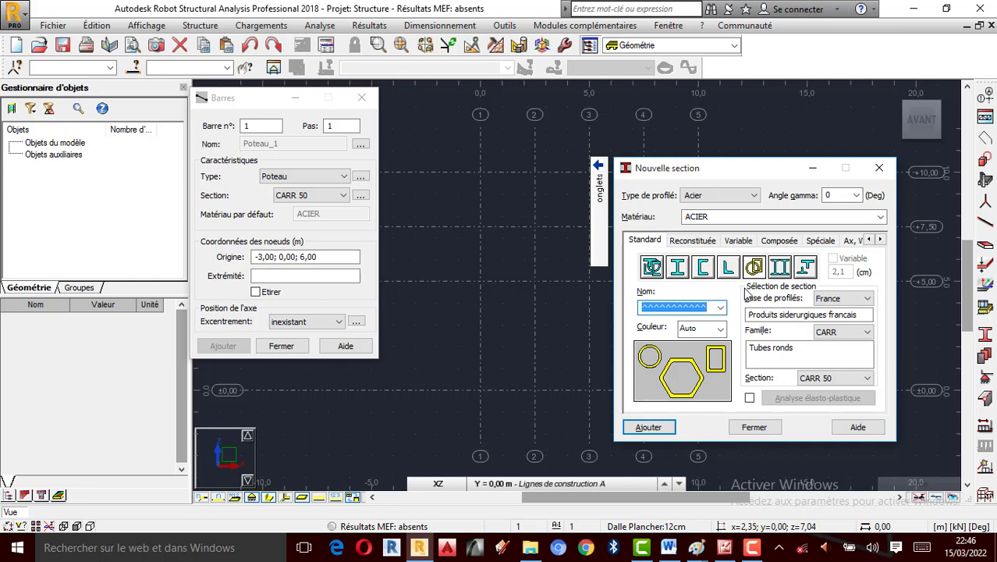
# Switch the section definition to the ROND family, name it Tube Rond 50, add it and close the definition.
pyautogui.write('R')
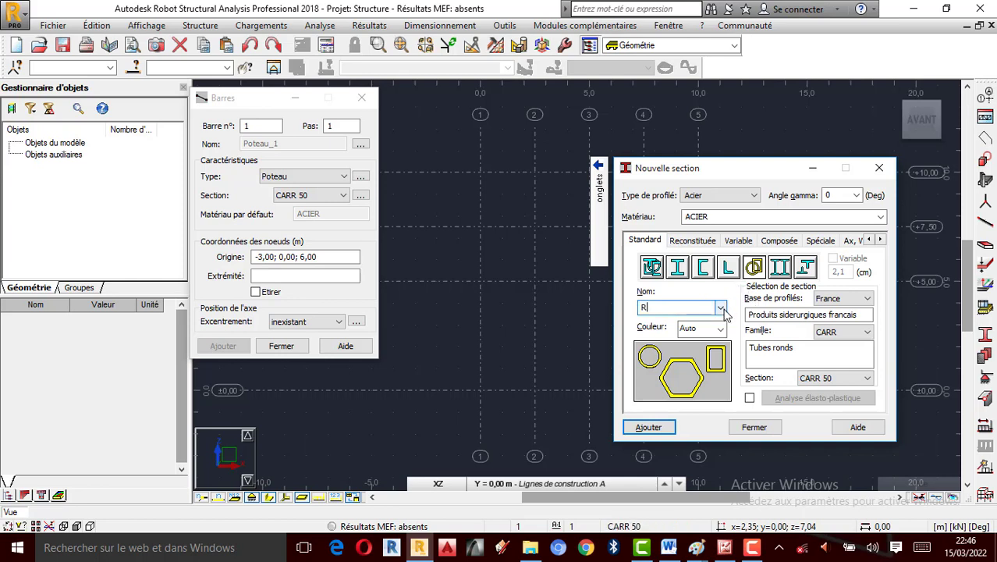
pyautogui.write('od')
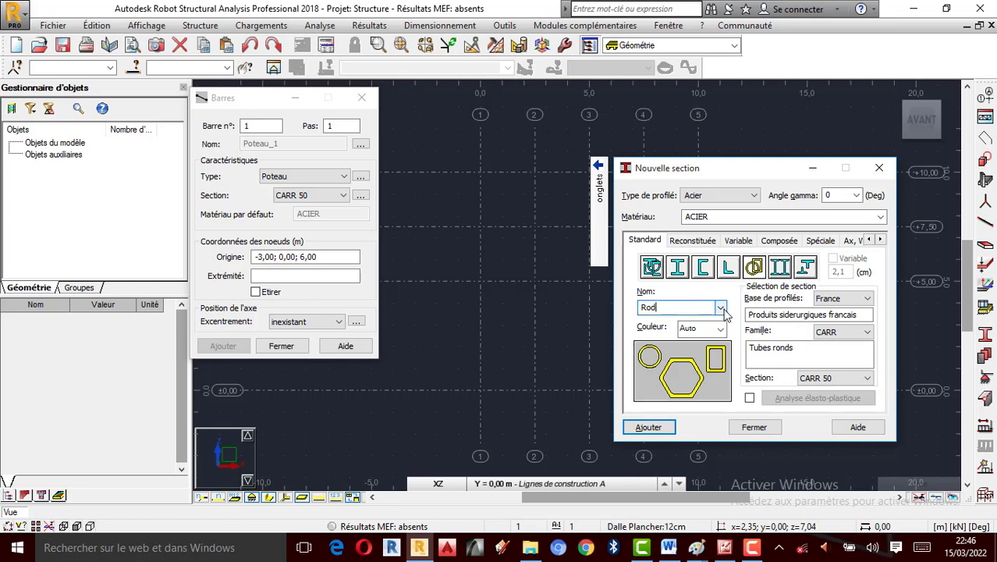
pyautogui.write('end')
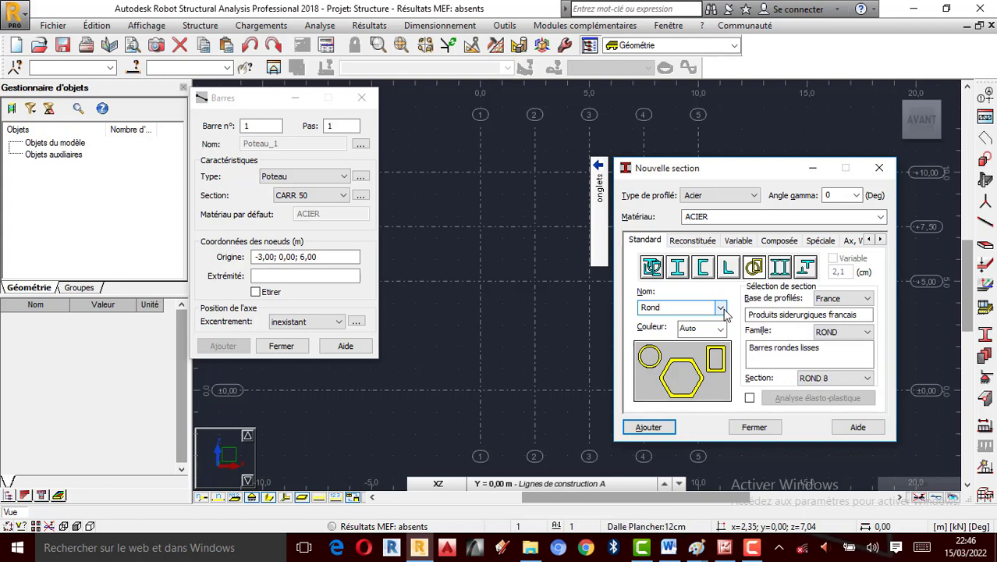
pyautogui.press('BackSpace')
pyautogui.press('BackSpace')
pyautogui.press('BackSpace')
pyautogui.press('BackSpace')
pyautogui.press('BackSpace')
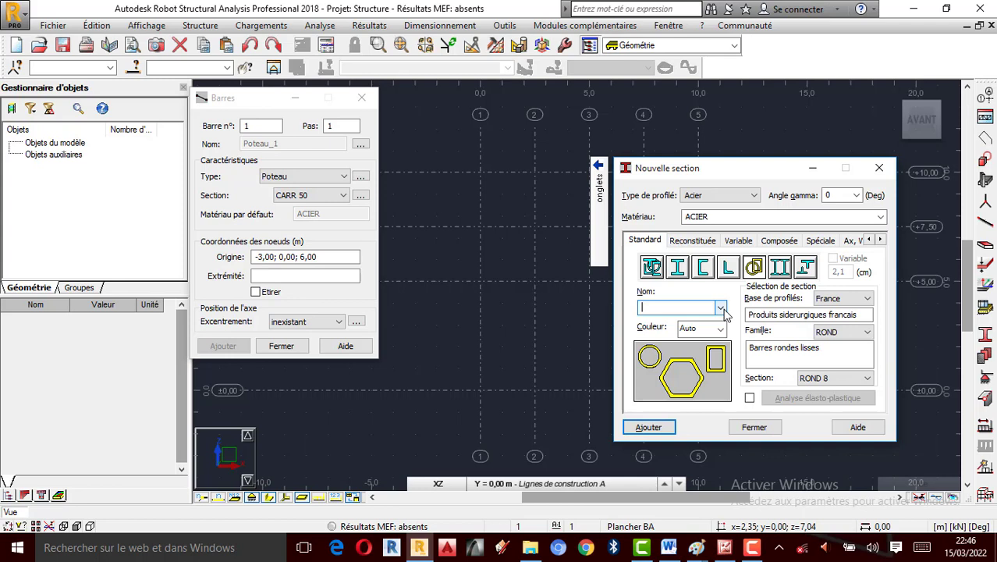
pyautogui.write('Tube Rond 50')
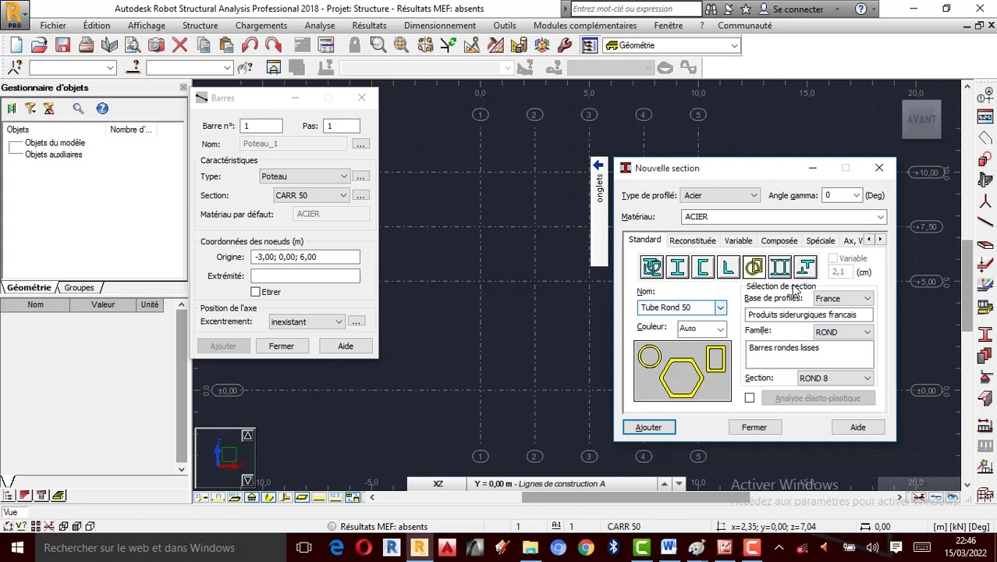
pyautogui.click(656, 430)
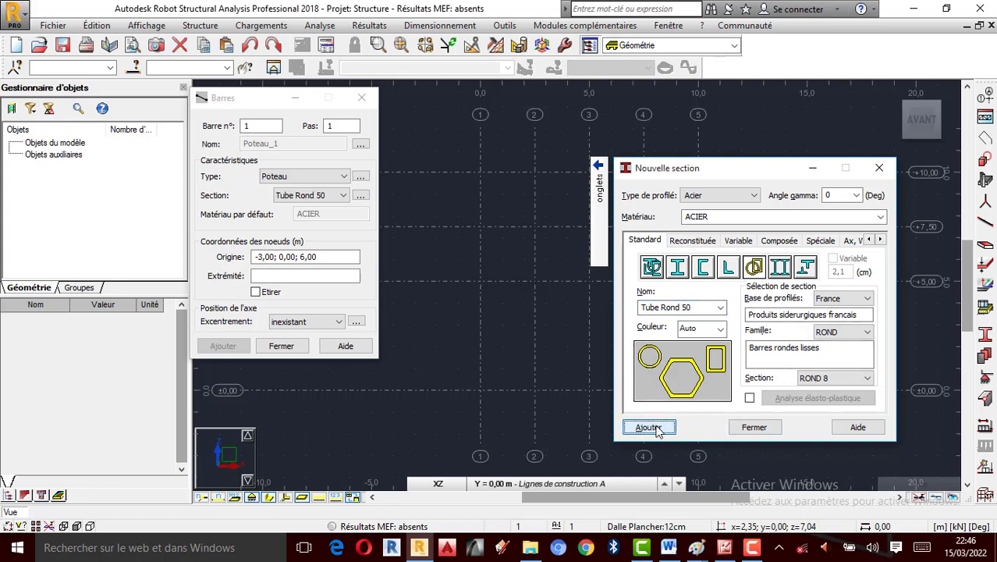
pyautogui.click(755, 427)
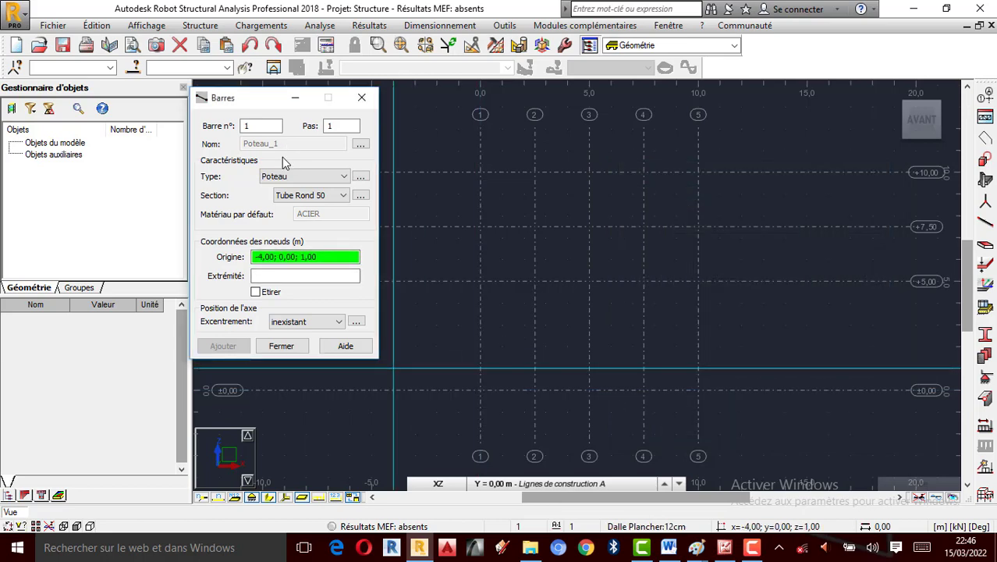
# Draw a Tube Rond 50 column on axis 3 from level ±0,00 to +10,00 and end the bar definition.
pyautogui.scroll(1, 534, 312)
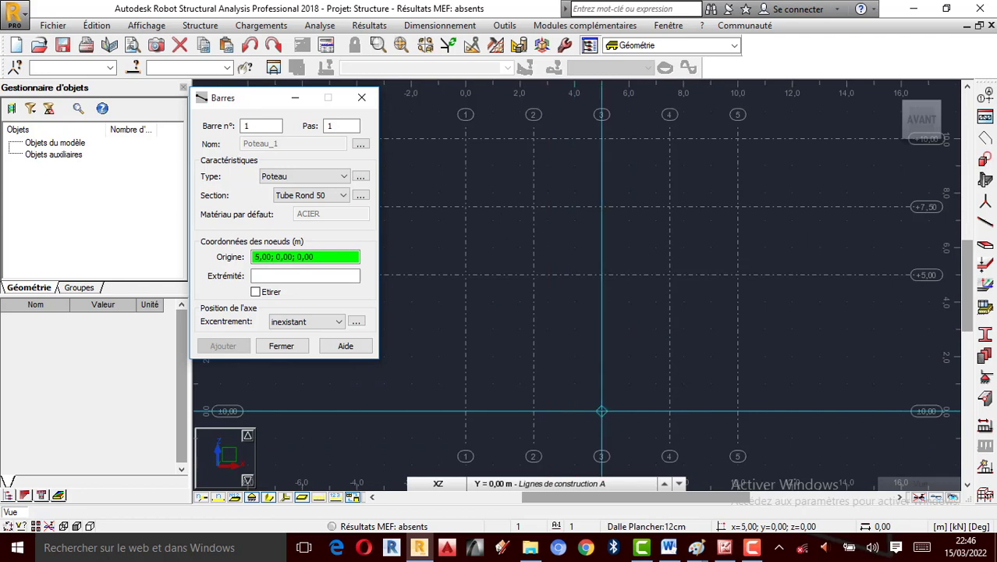
pyautogui.click(601, 411)
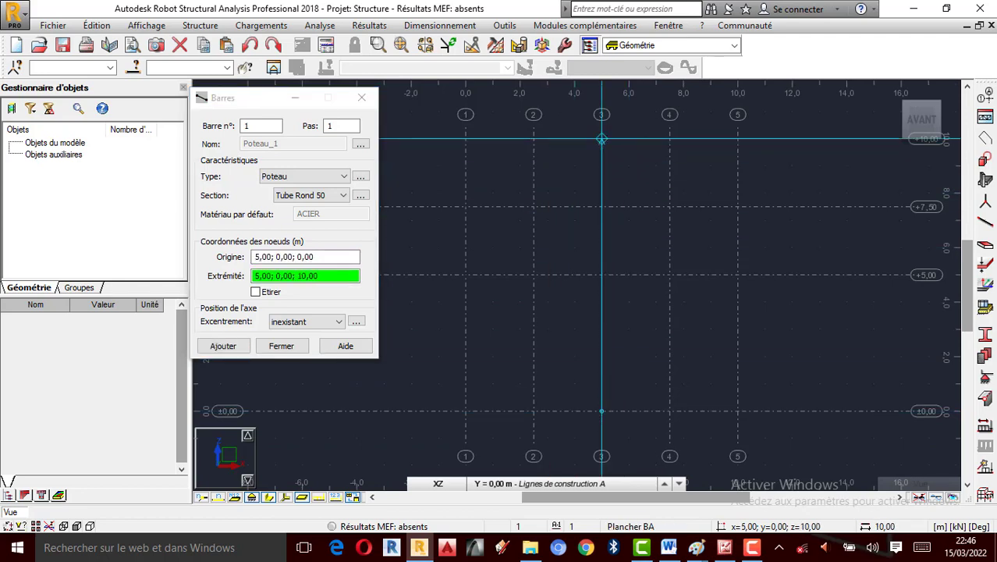
pyautogui.click(601, 139)
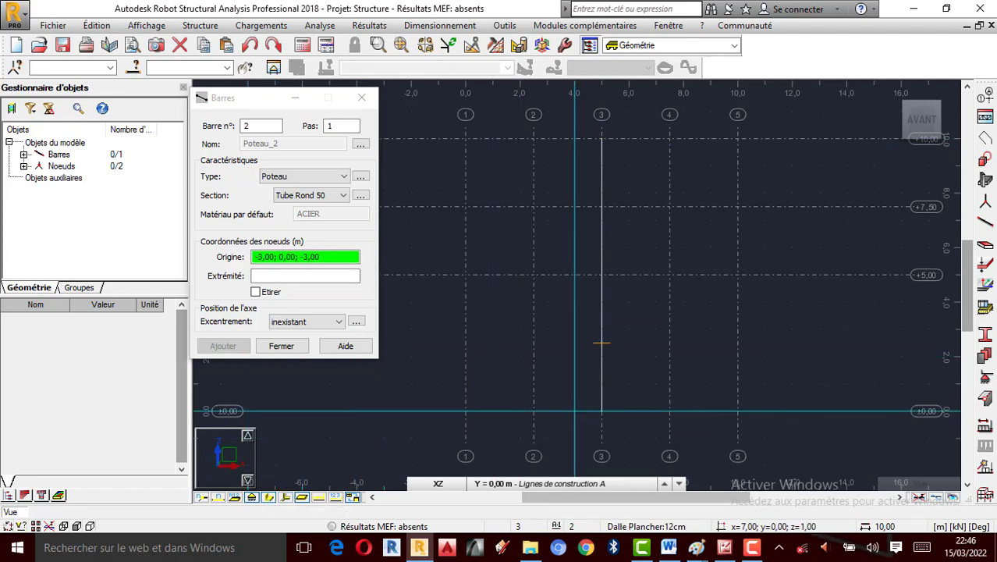
pyautogui.click(361, 98)
# Check the column in 3D, return to the XZ view and delete the column with its nodes.
pyautogui.rightClick(614, 168)
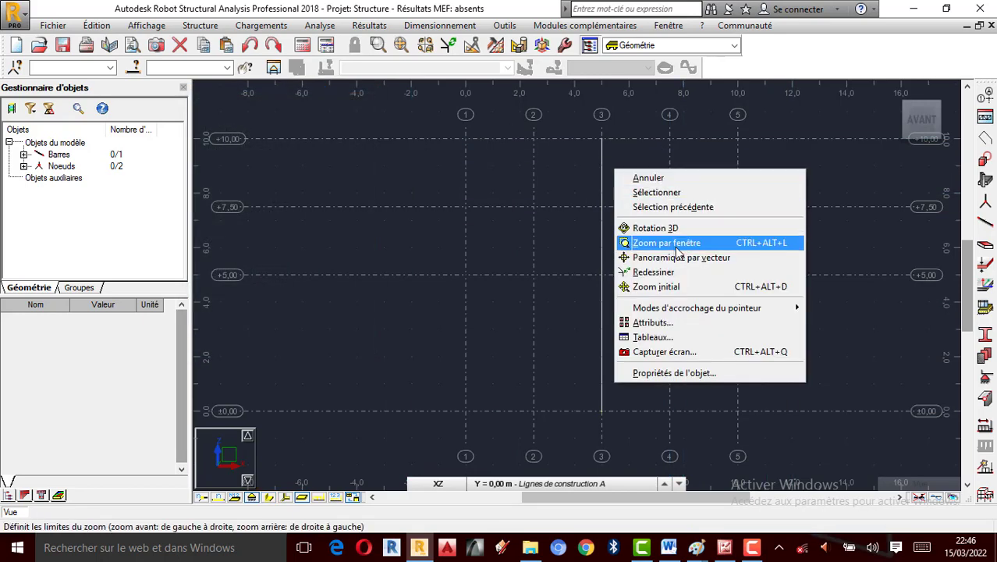
pyautogui.click(672, 228)
pyautogui.moveTo(670, 240); pyautogui.dragTo(597, 323)
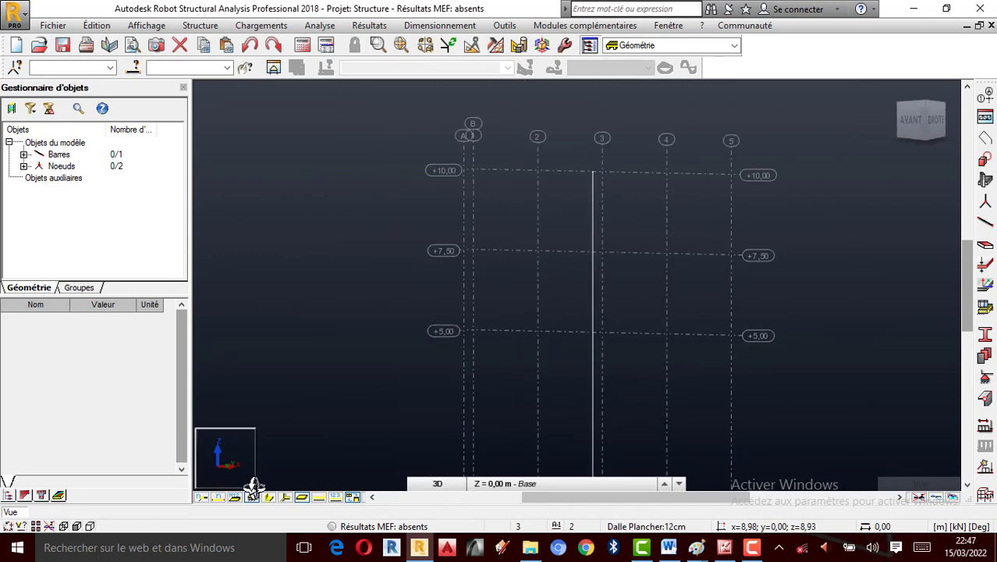
pyautogui.click(437, 484)
pyautogui.click(445, 469)
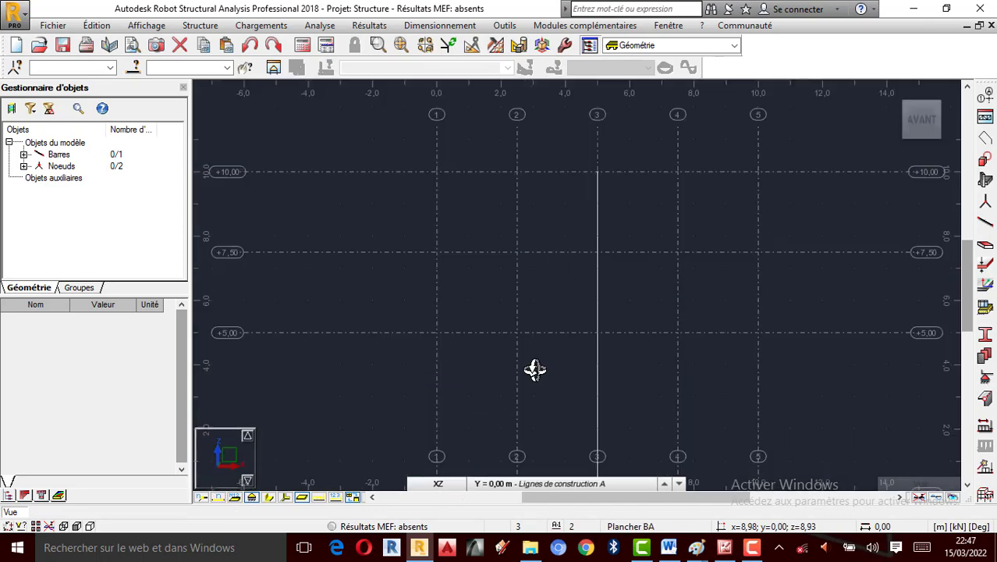
pyautogui.scroll(-2, 602, 288)
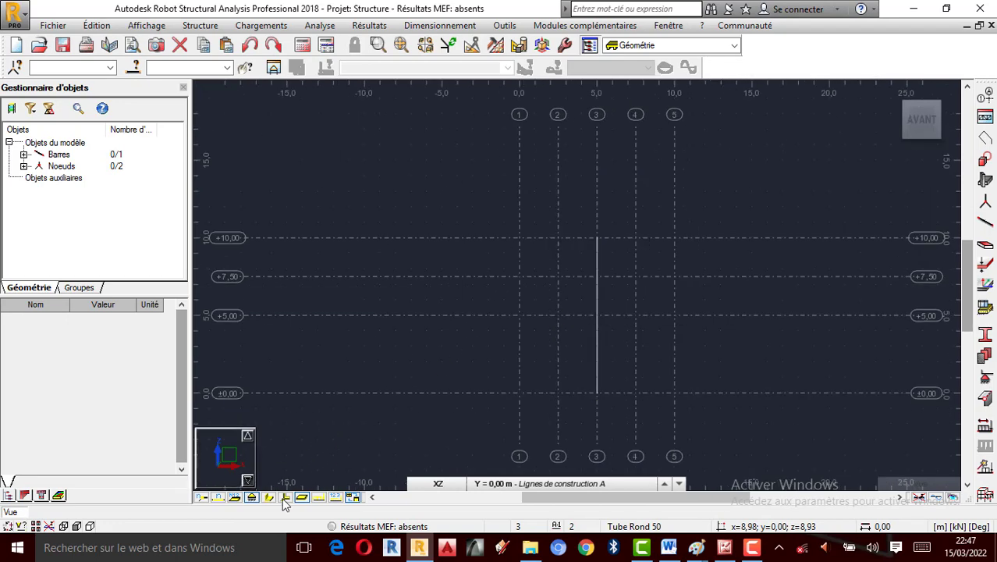
pyautogui.rightClick(649, 165)
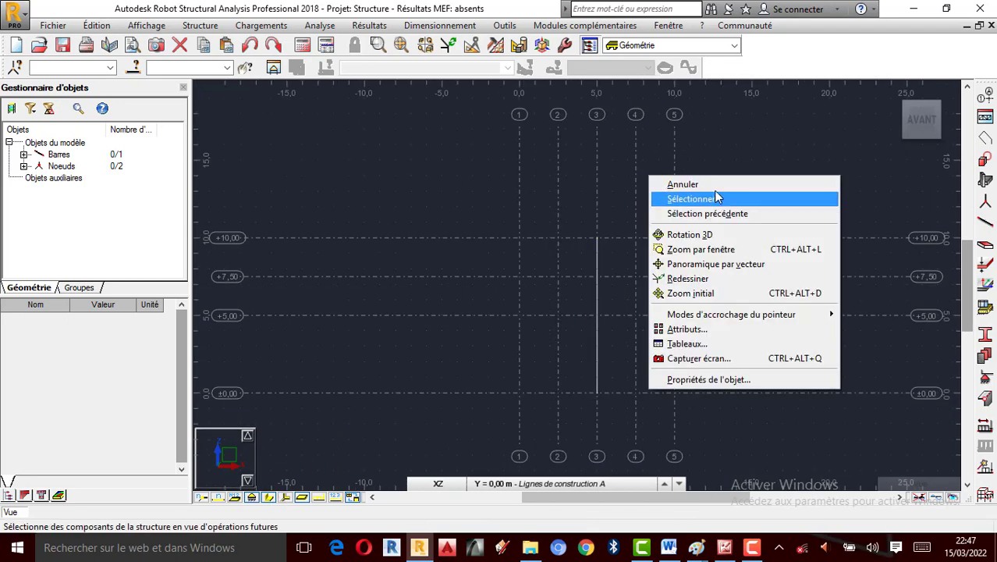
pyautogui.click(683, 184)
pyautogui.moveTo(691, 421); pyautogui.dragTo(535, 219)
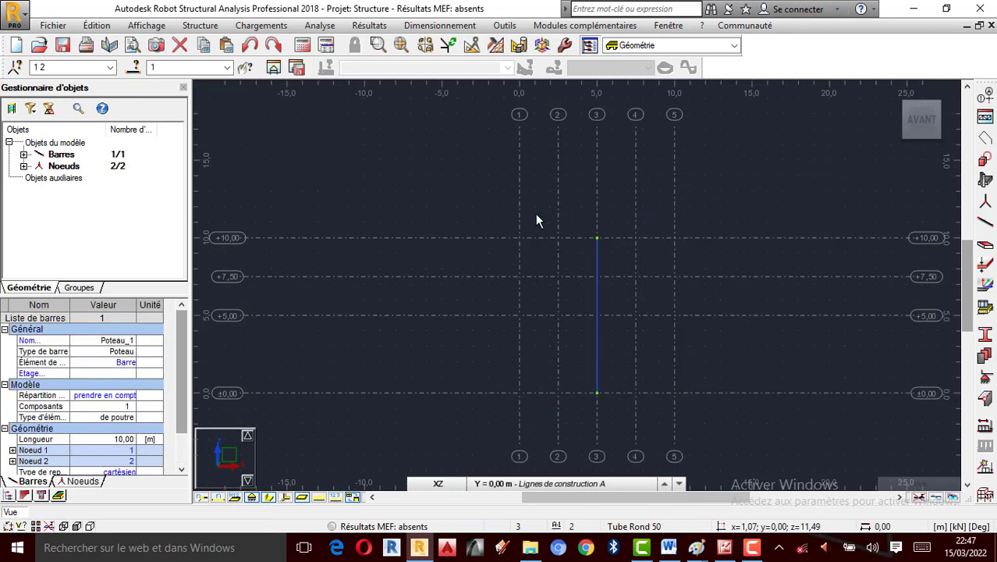
pyautogui.press('Delete')
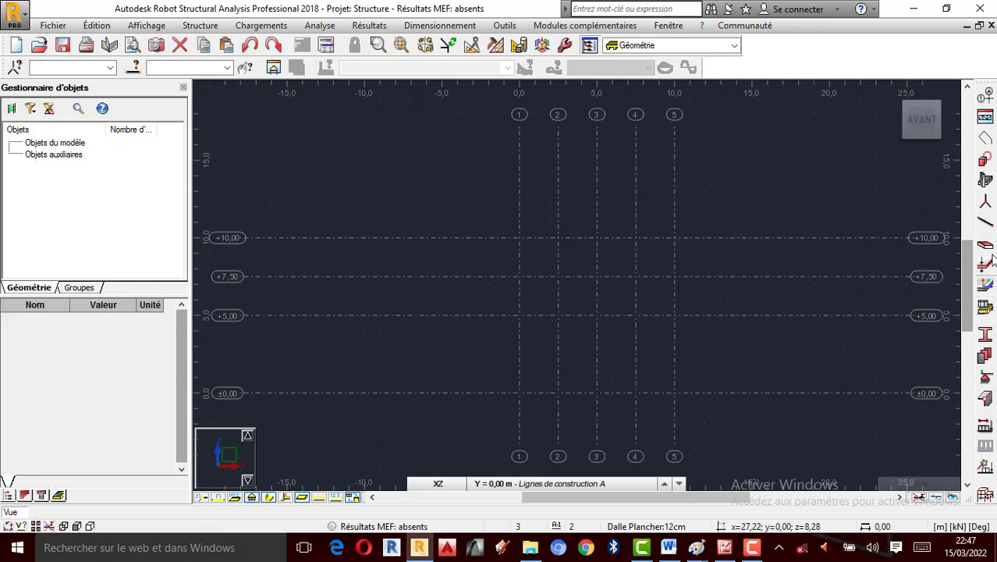
# Open the Tube Rond 50 profile definition for editing and set its section to ROND 50.
pyautogui.click(984, 334)
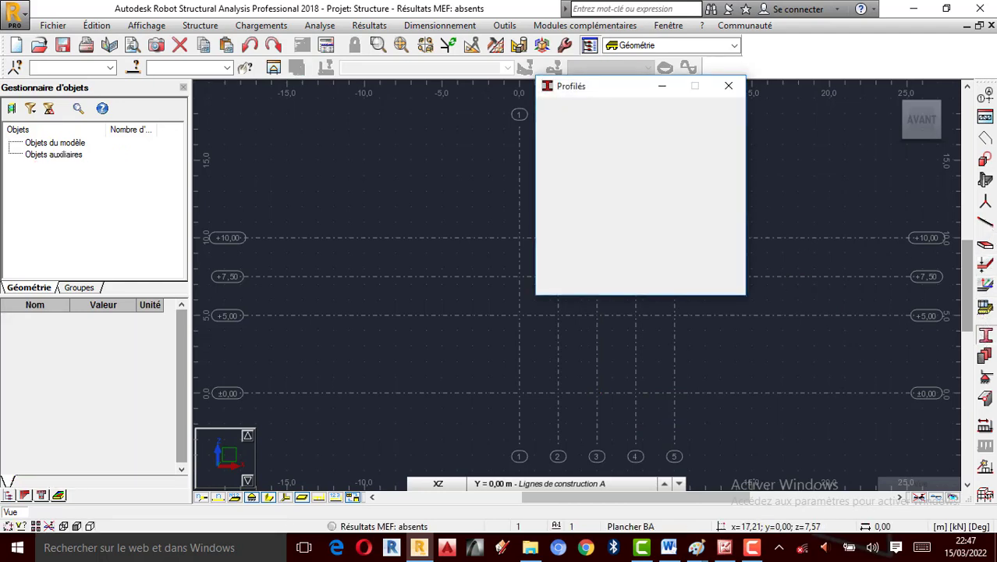
pyautogui.click(606, 199)
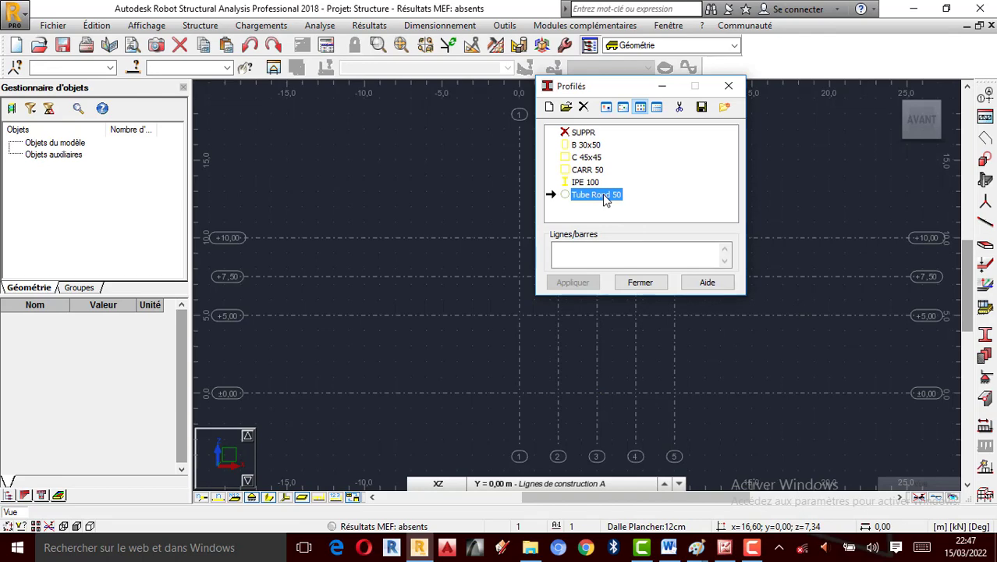
pyautogui.doubleClick(606, 196)
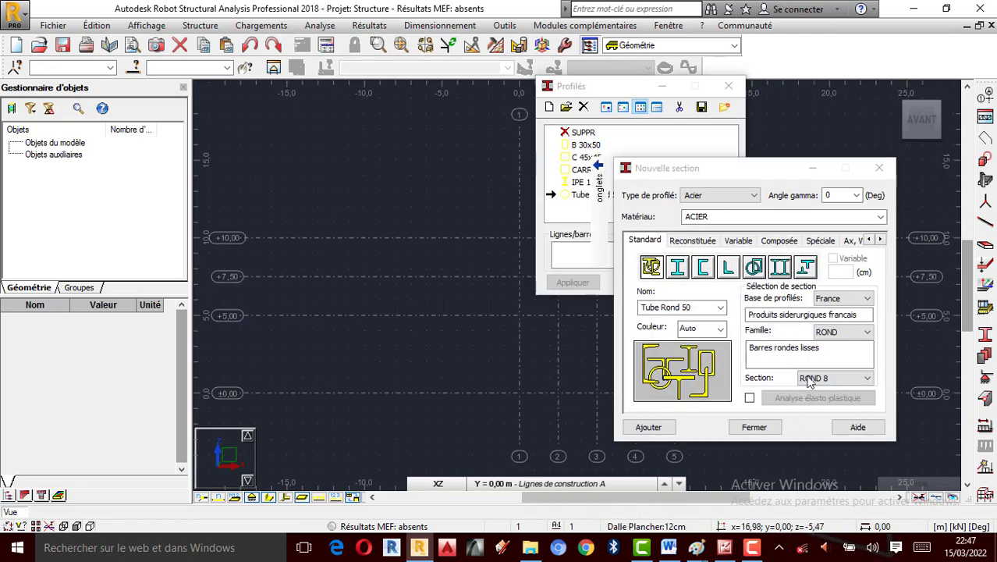
pyautogui.click(832, 379)
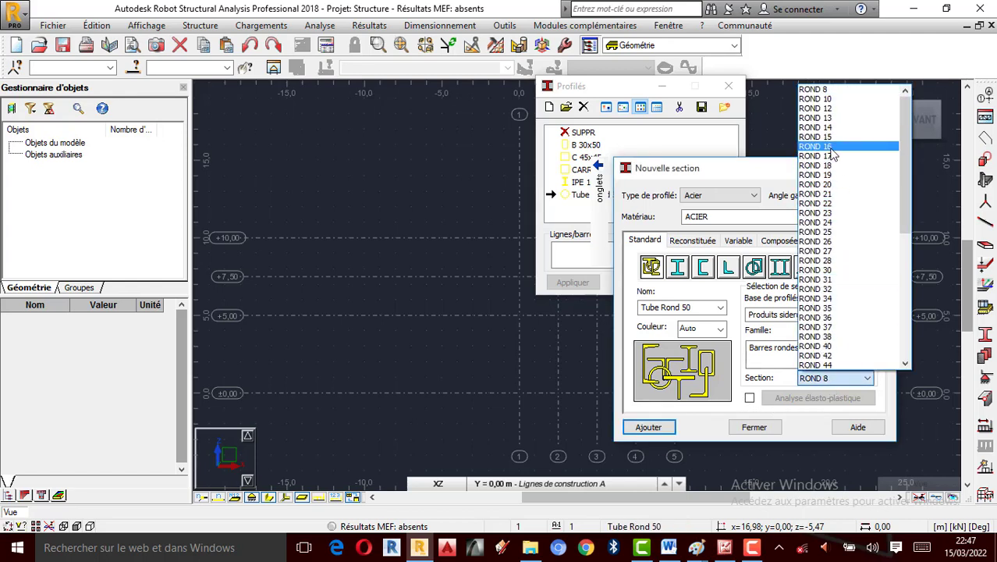
pyautogui.scroll(-3, 827, 320)
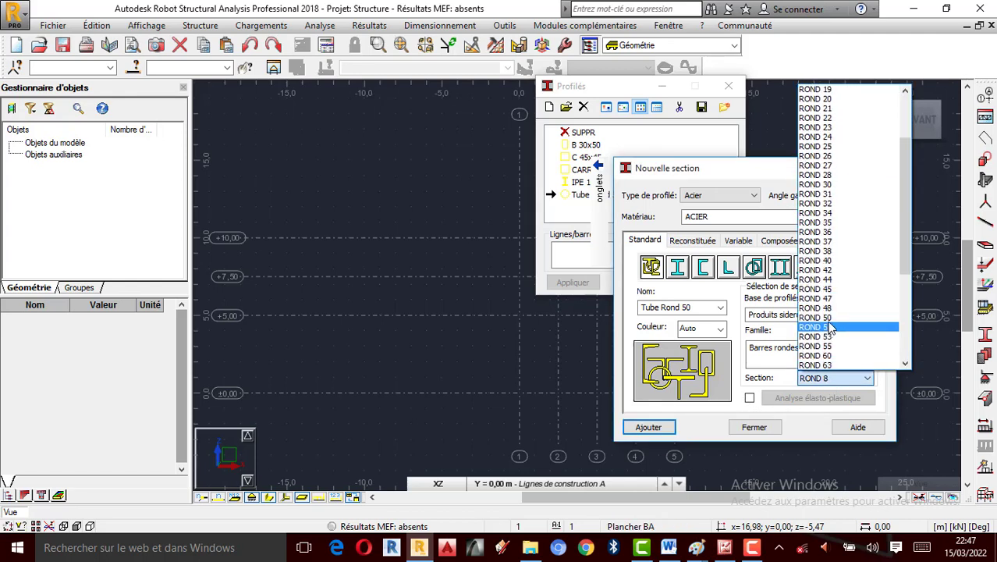
pyautogui.click(816, 339)
# Name the ROND 50 section Tube Rond 50, overwrite the existing profile of that name and close the profile definitions.
pyautogui.click(658, 309)
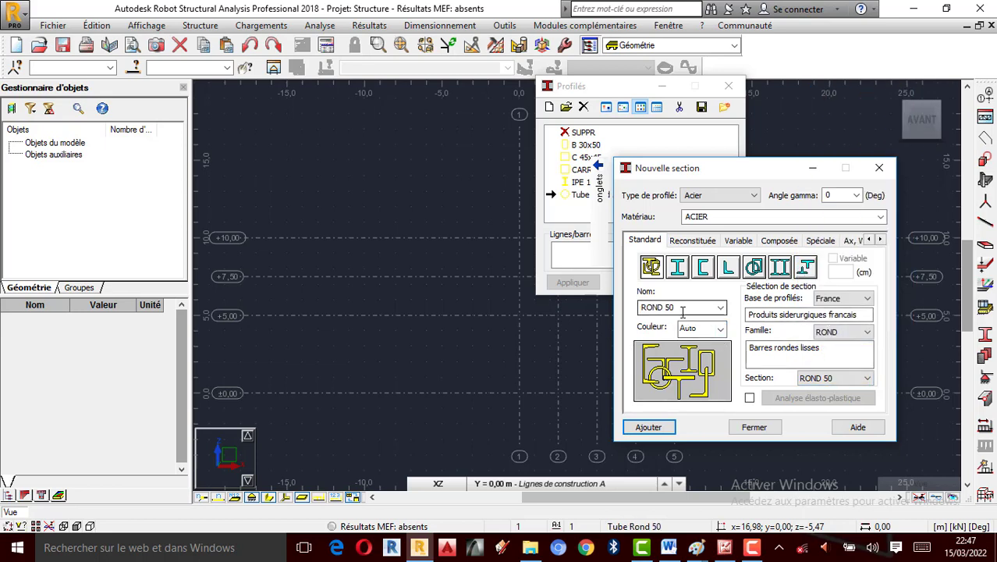
pyautogui.hotkey('ctrl', 'a')
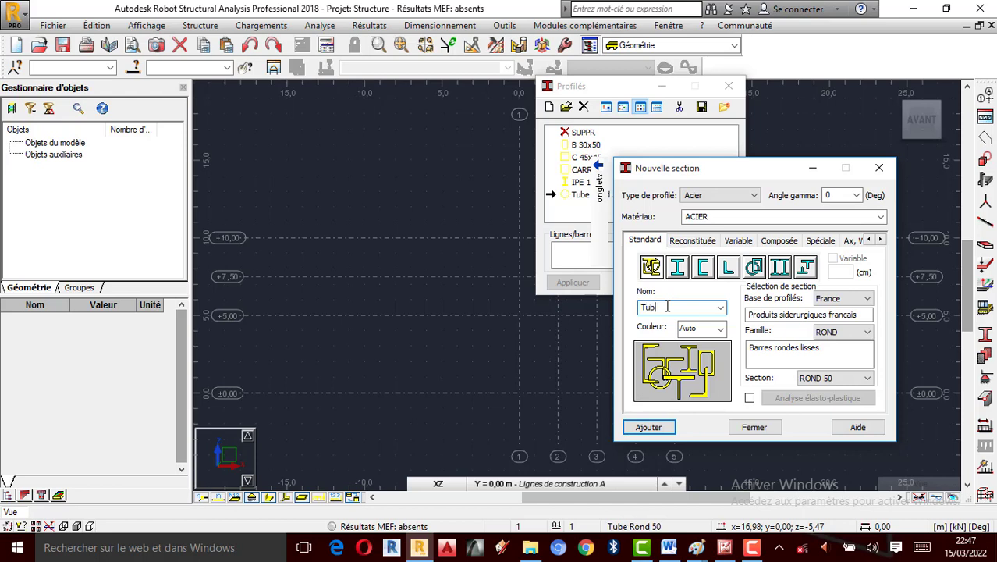
pyautogui.write('Tube Rond')
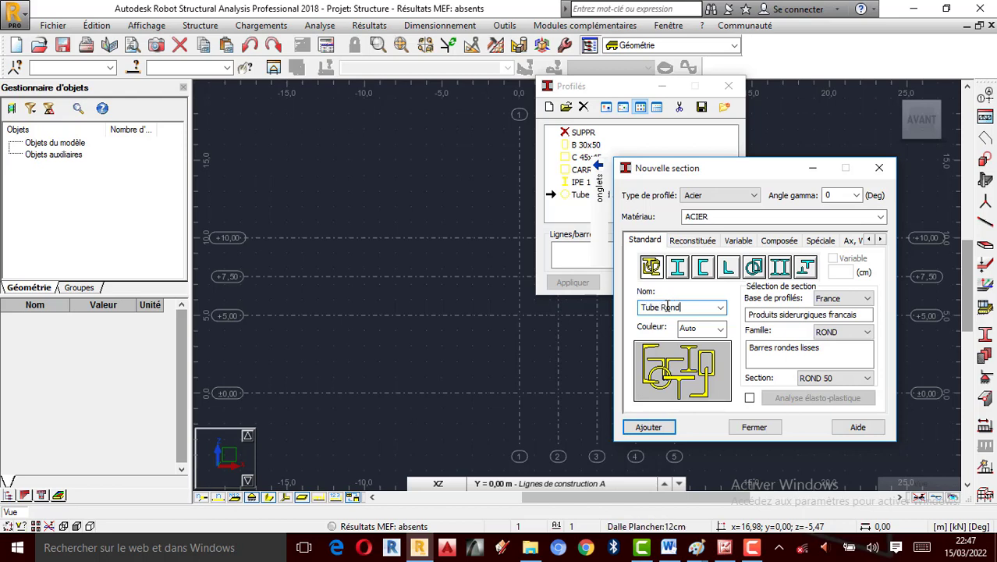
pyautogui.write(' 50')
pyautogui.click(761, 353)
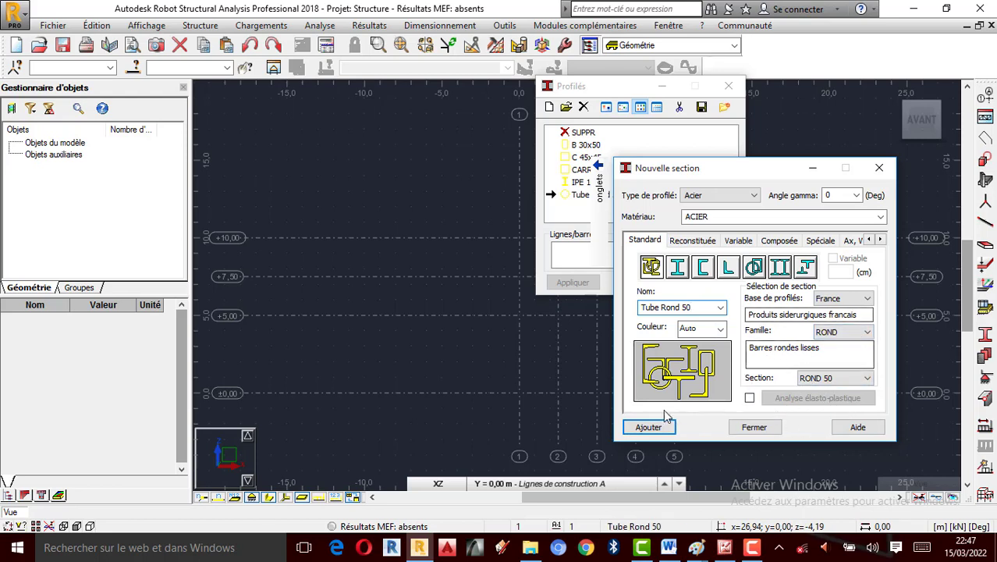
pyautogui.click(647, 428)
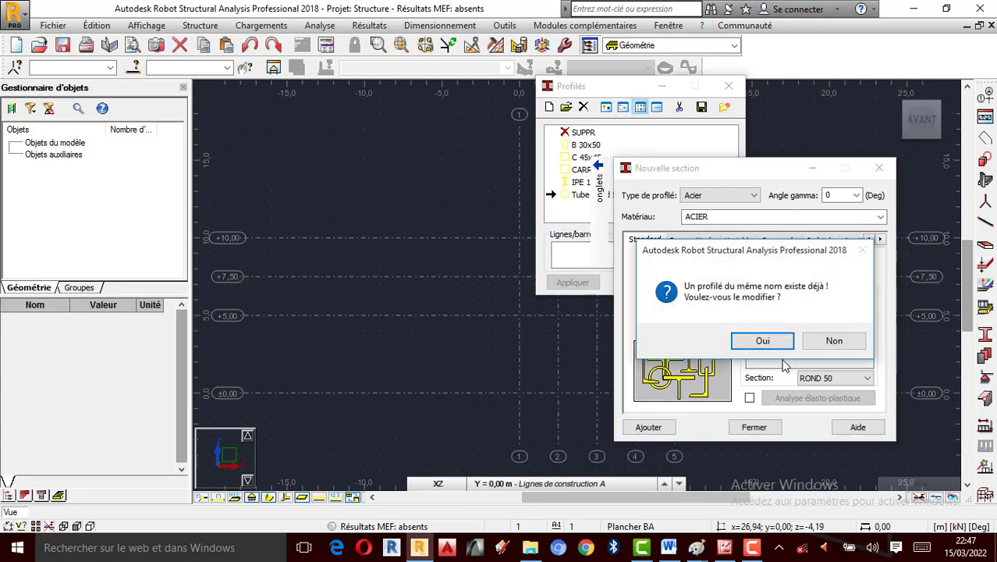
pyautogui.click(760, 340)
pyautogui.click(754, 427)
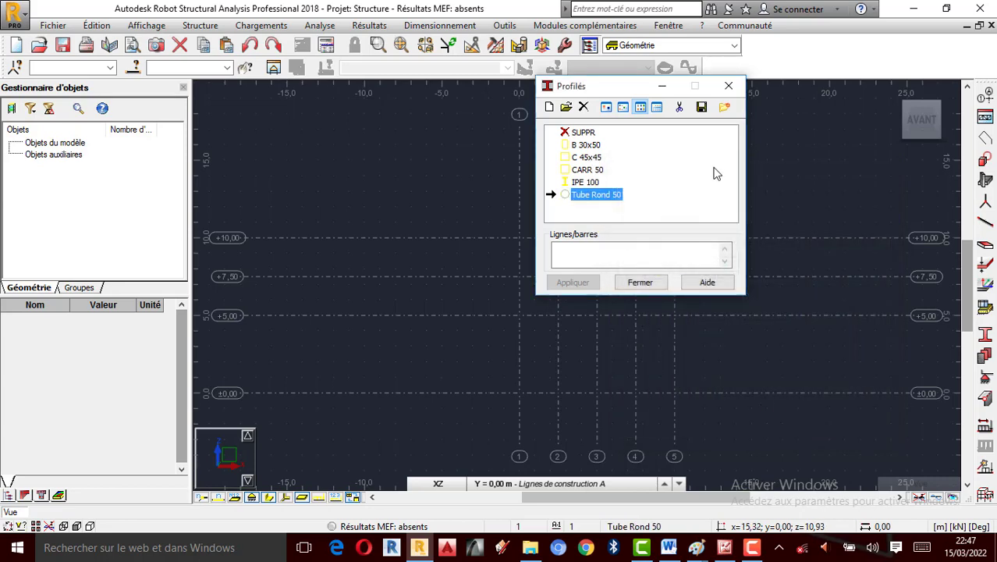
pyautogui.click(728, 86)
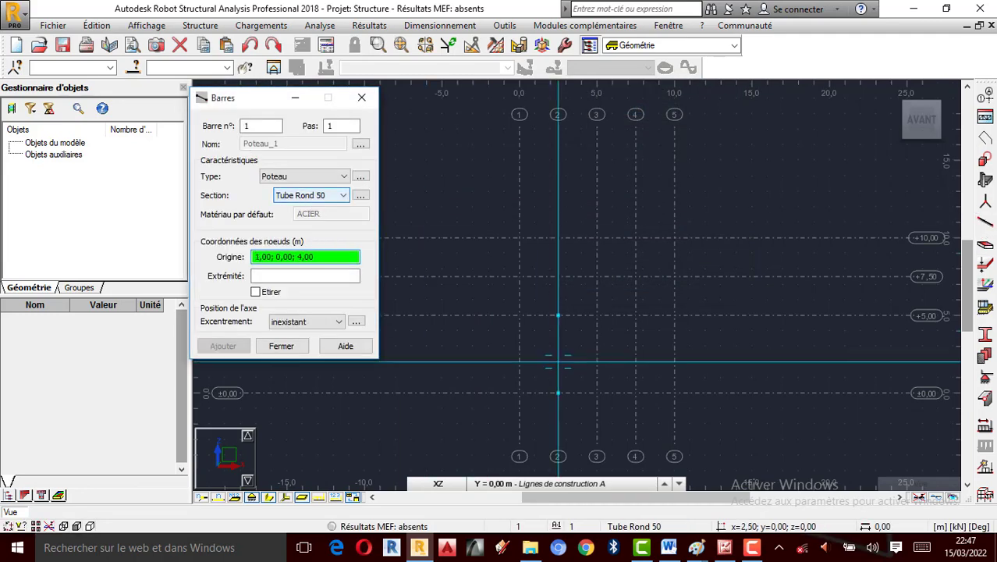
# Model a Tube Rond 50 column on axis 3 from 5,00; 0,00; 0,00 up to level +10,00.
pyautogui.click(597, 392)
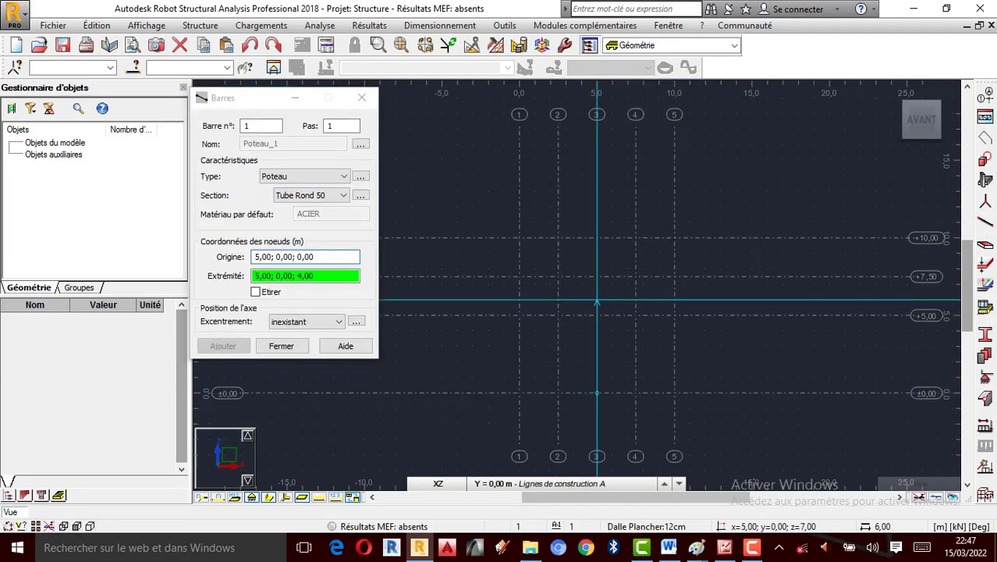
pyautogui.click(597, 237)
pyautogui.scroll(2, 612, 324)
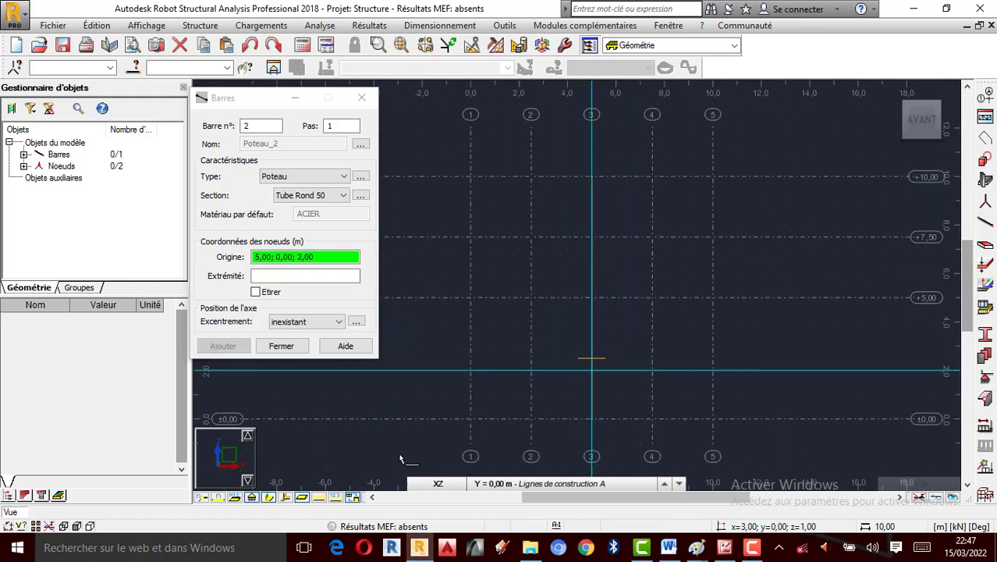
pyautogui.click(269, 498)
pyautogui.click(269, 497)
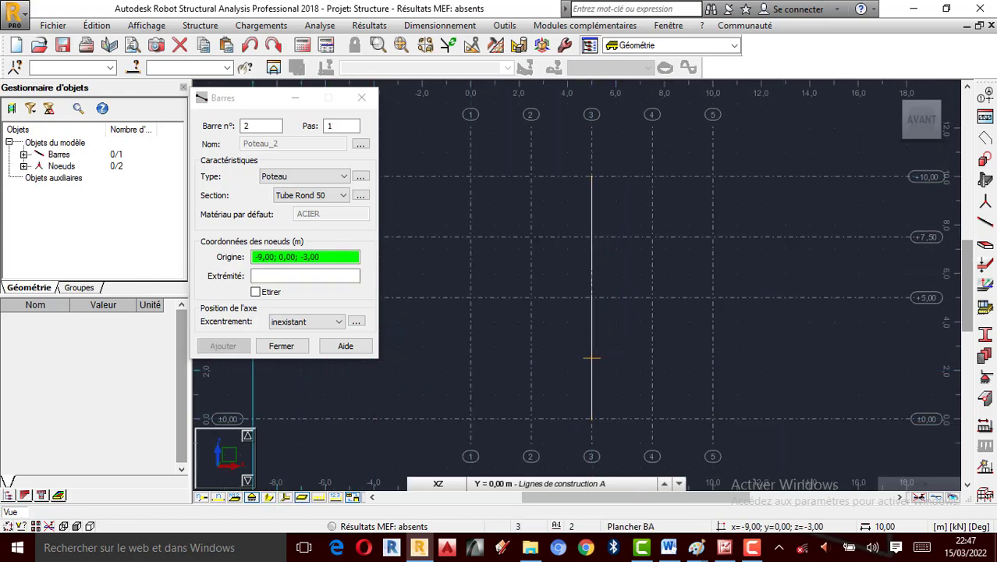
# Turn on the display of bar section shapes, close the bar definition and inspect the column's thickness up close.
pyautogui.click(268, 498)
pyautogui.click(362, 97)
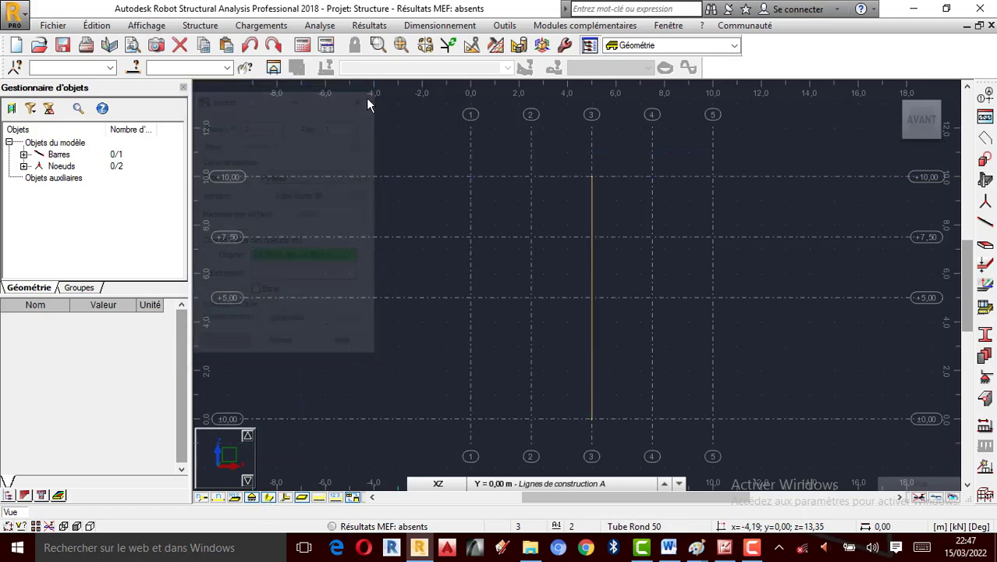
pyautogui.scroll(2, 597, 373)
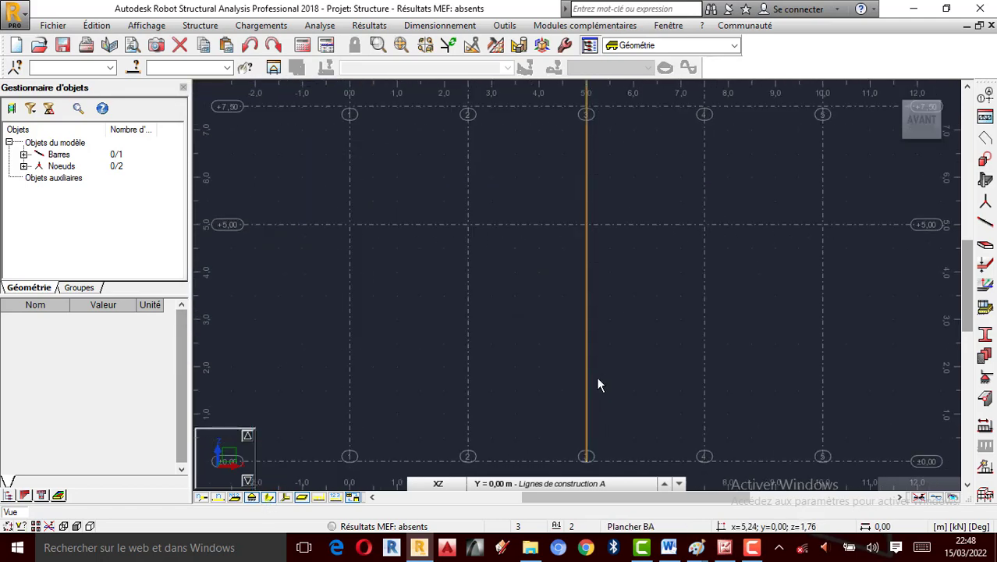
pyautogui.scroll(6, 593, 390)
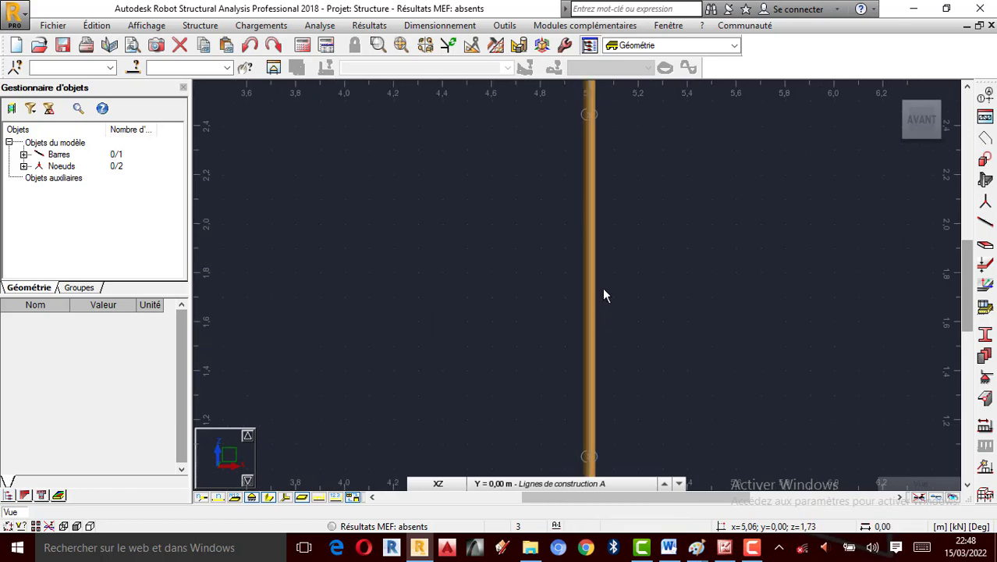
pyautogui.scroll(1, 559, 304)
pyautogui.scroll(-5, 579, 301)
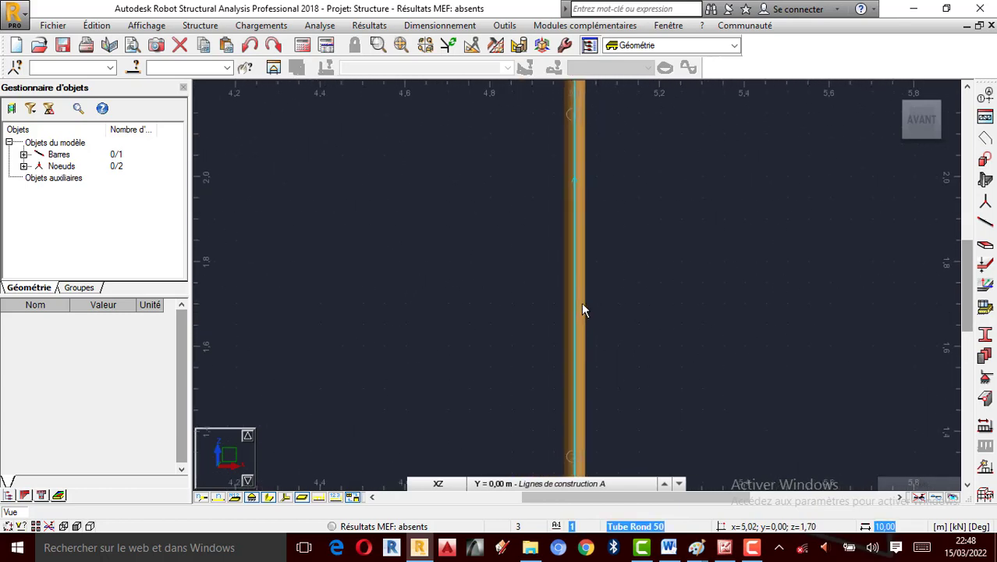
pyautogui.scroll(-7, 584, 309)
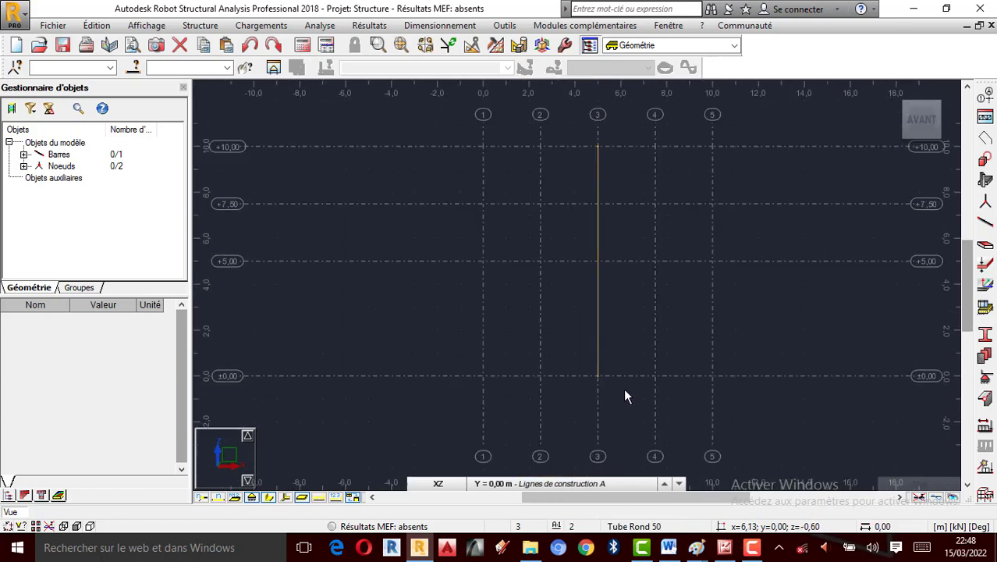
# Delete the column on axis 3 together with its end nodes.
pyautogui.moveTo(695, 400); pyautogui.dragTo(567, 220)
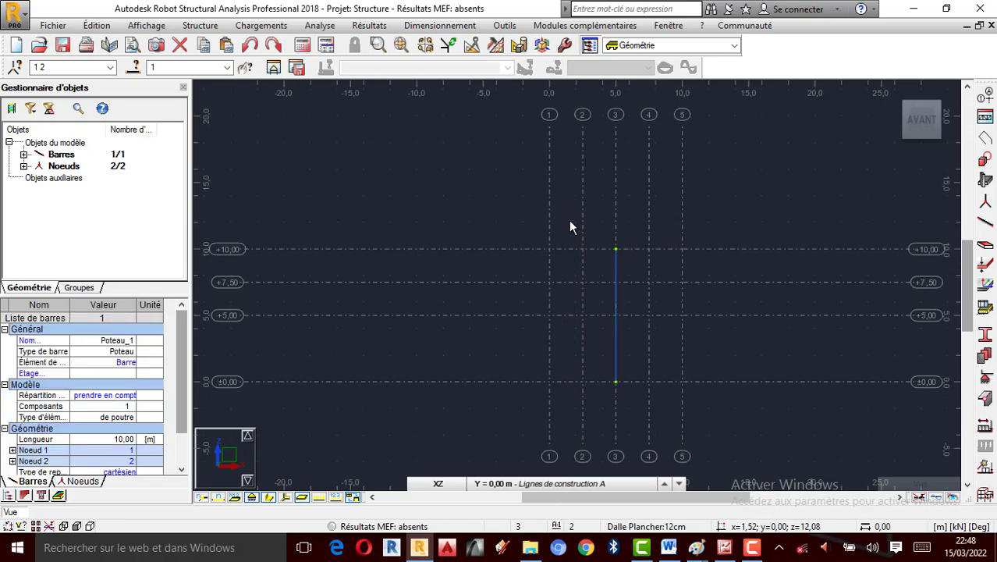
pyautogui.press('Delete')
pyautogui.scroll(3, 698, 303)
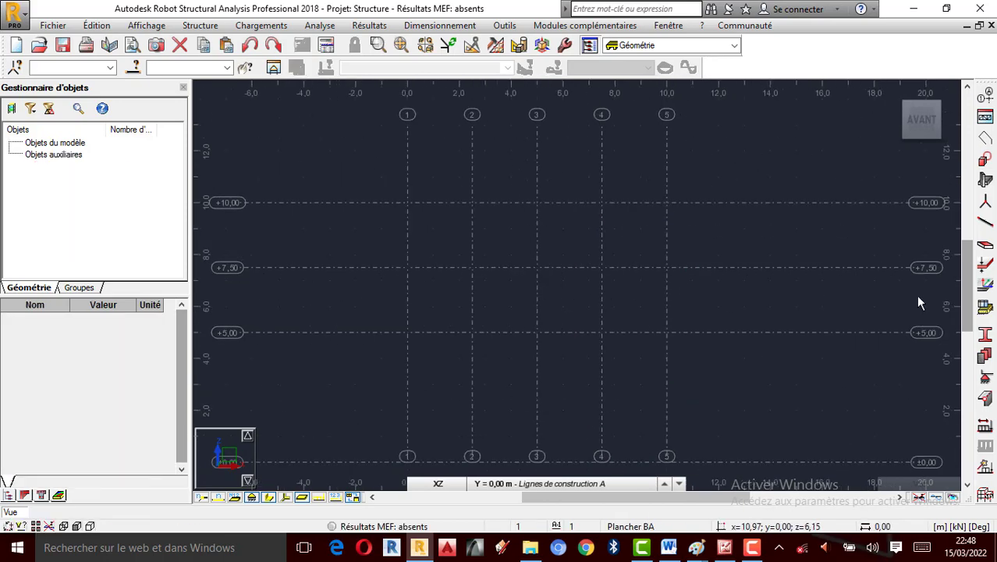
# Delete the Tube Rond 50 profile from the profile definitions and close them.
pyautogui.click(986, 335)
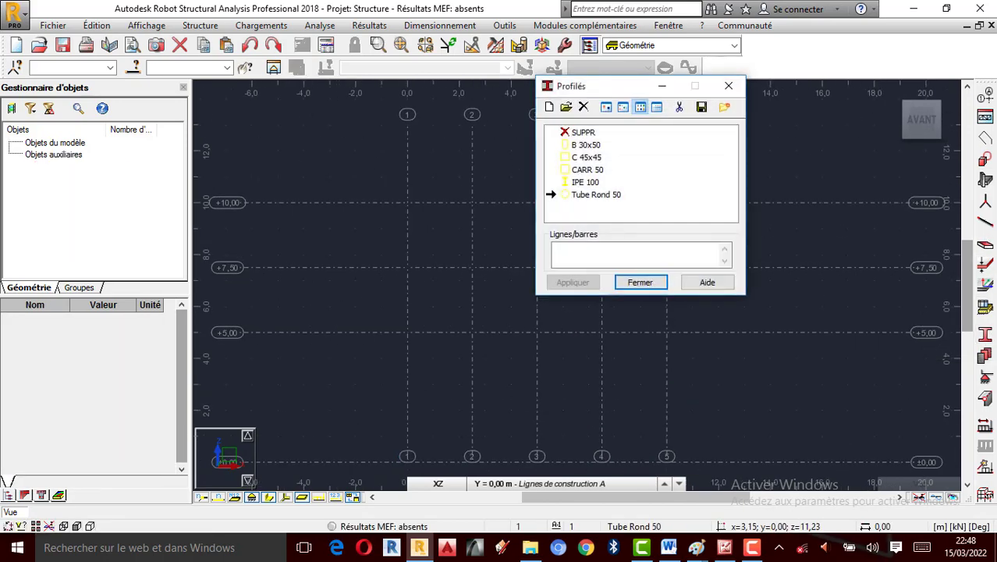
pyautogui.doubleClick(601, 195)
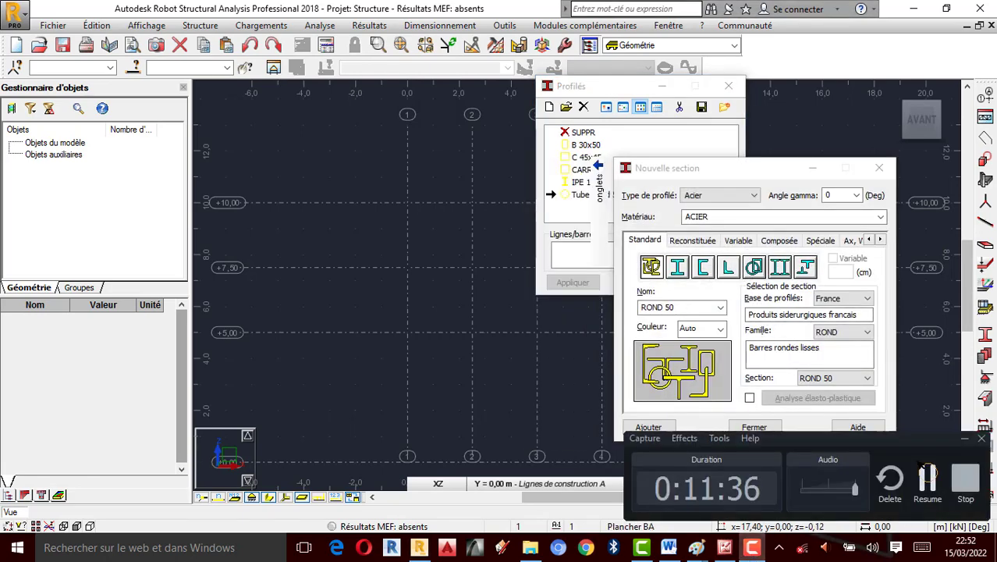
pyautogui.click(927, 478)
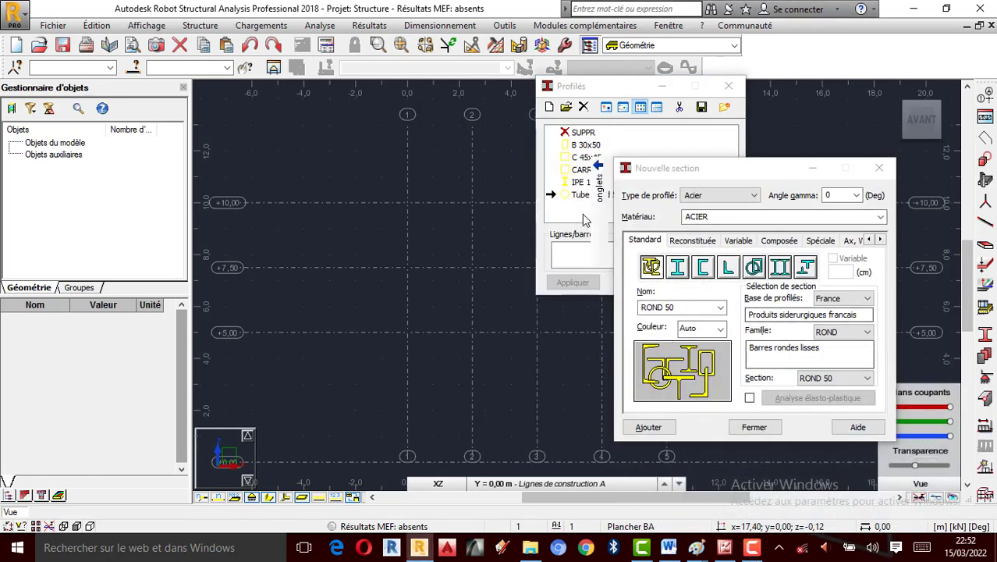
pyautogui.click(813, 171)
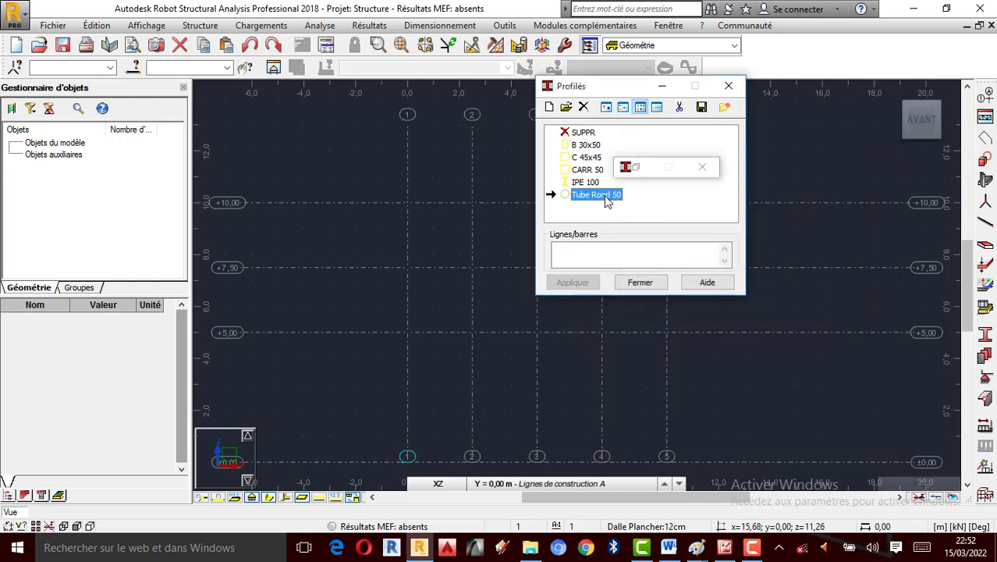
pyautogui.click(584, 107)
pyautogui.click(673, 227)
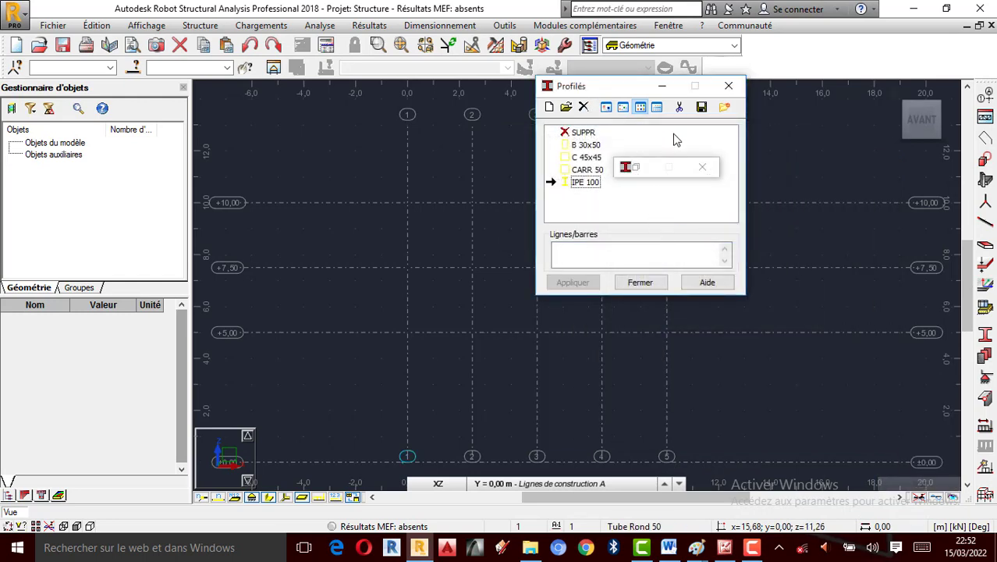
pyautogui.click(729, 86)
# Start a new built-up steel tube section for the column with diameter 50 cm and wall thickness 2,5 cm.
pyautogui.click(987, 220)
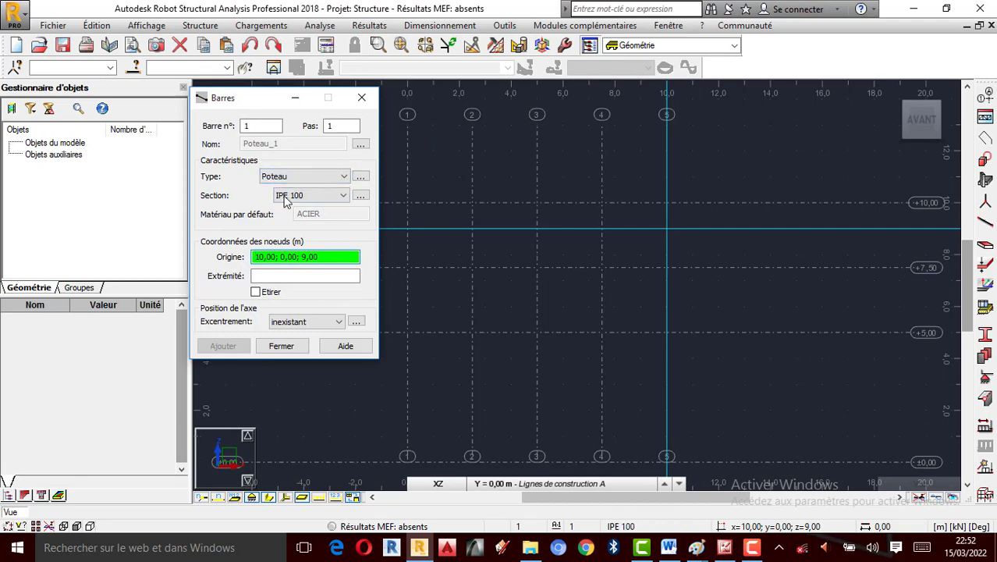
pyautogui.click(360, 196)
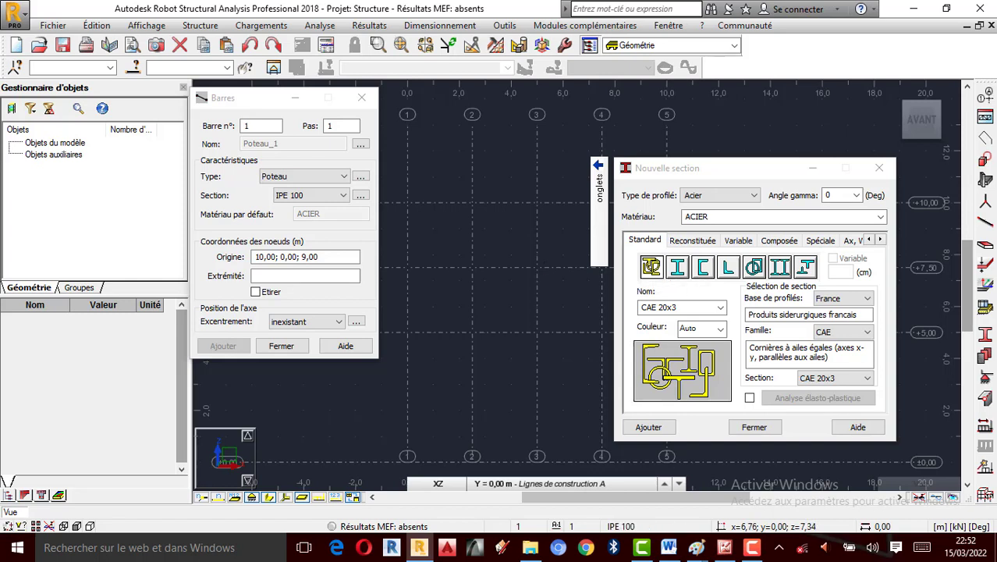
pyautogui.click(692, 241)
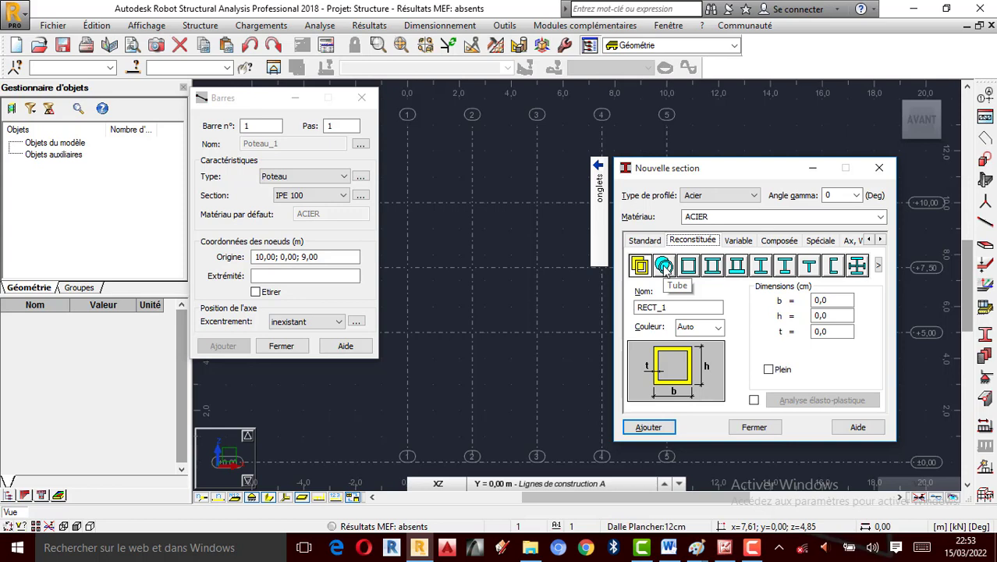
pyautogui.click(664, 266)
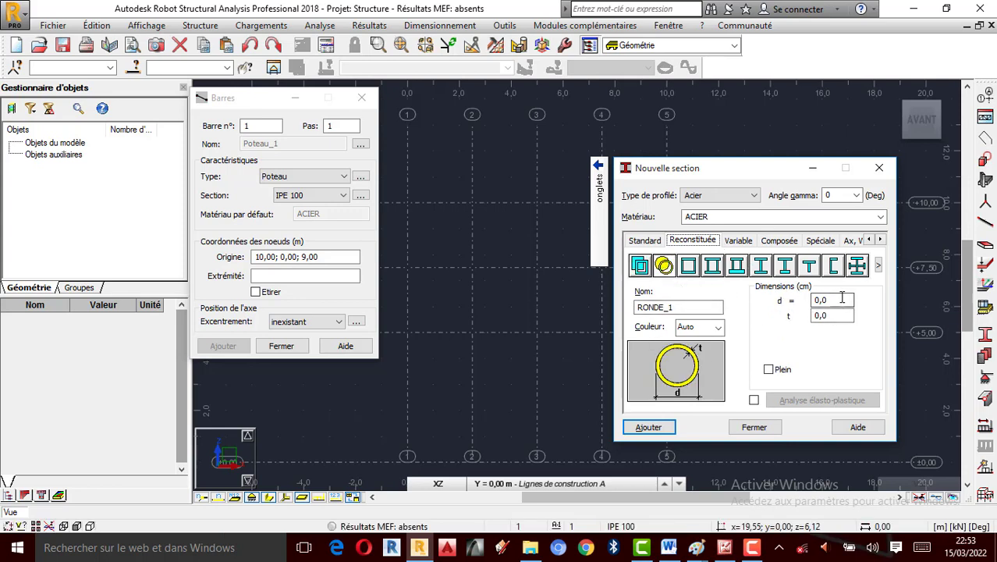
pyautogui.moveTo(842, 298); pyautogui.dragTo(804, 302)
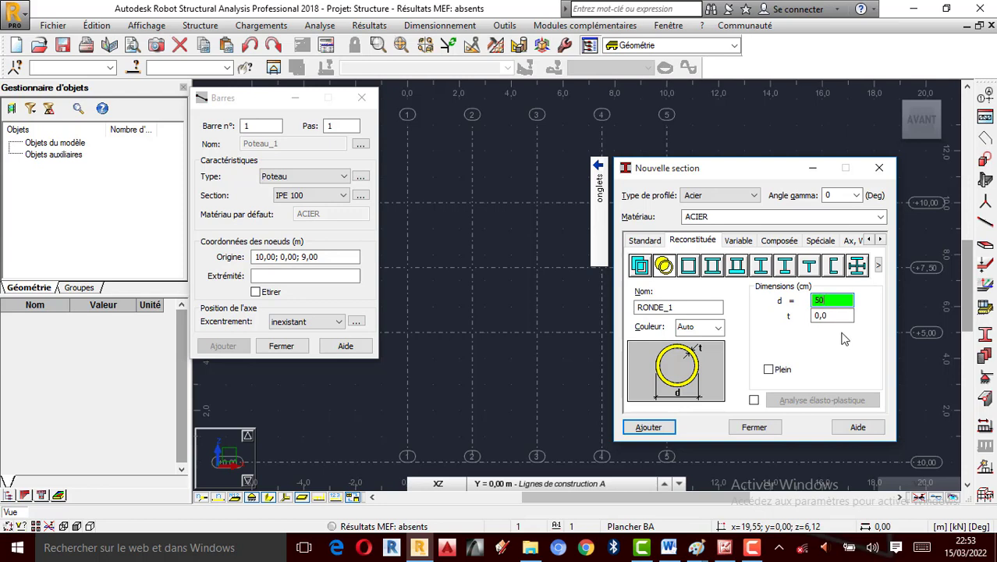
pyautogui.click(837, 316)
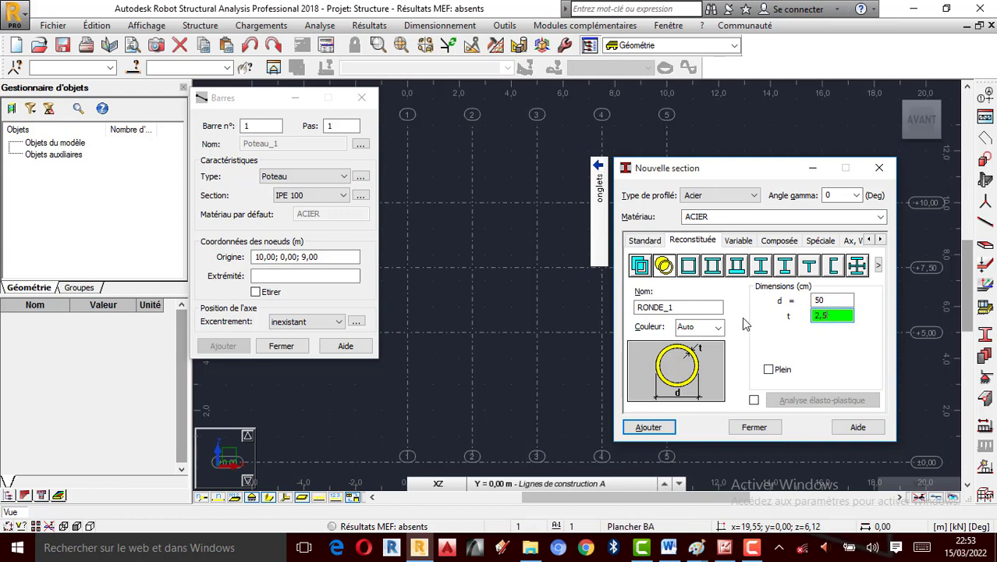
# Name the tube section Tube Rond 50, add it and close the section definition.
pyautogui.doubleClick(696, 312)
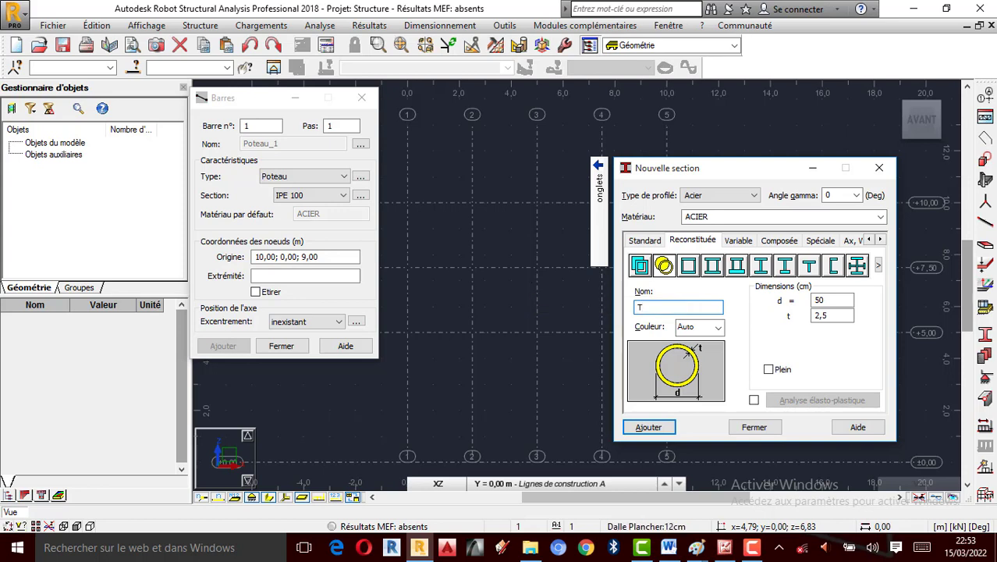
pyautogui.write('e ')
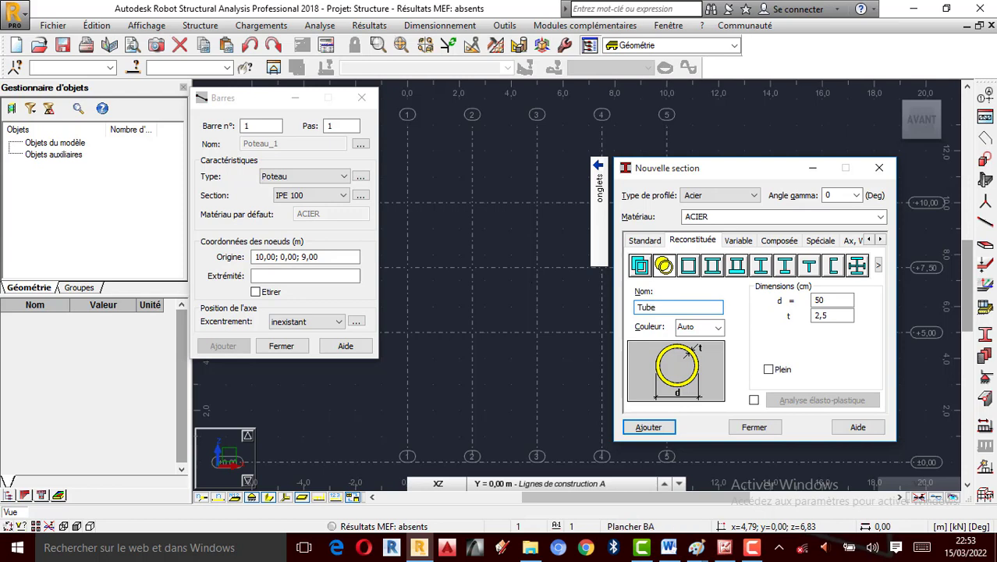
pyautogui.write('Rond 50')
pyautogui.click(651, 429)
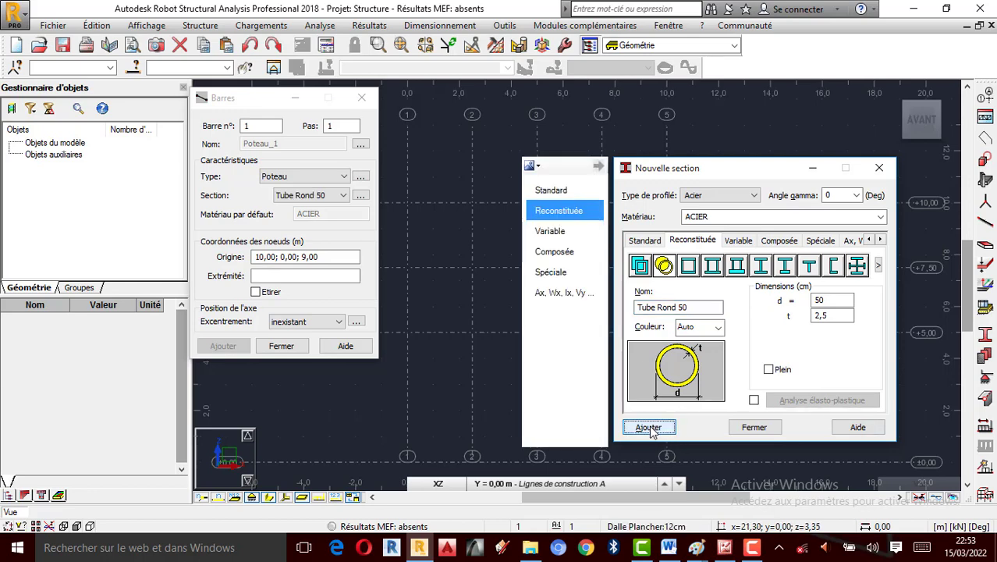
pyautogui.click(755, 428)
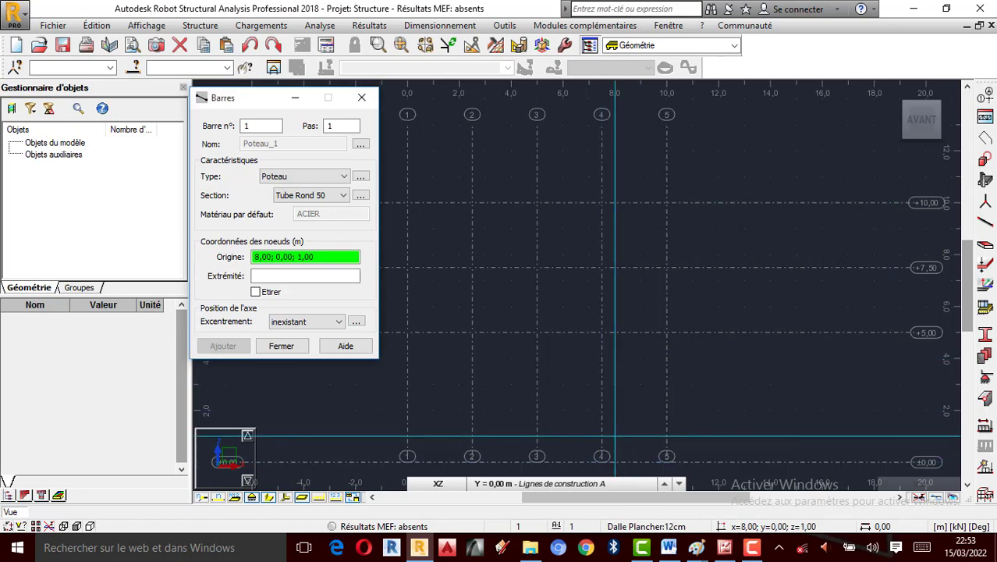
# Model a Tube Rond 50 column on axis 3 from 5,00; 0,00; 0,00 up to level +10,00 and check its shape.
pyautogui.scroll(-1, 718, 306)
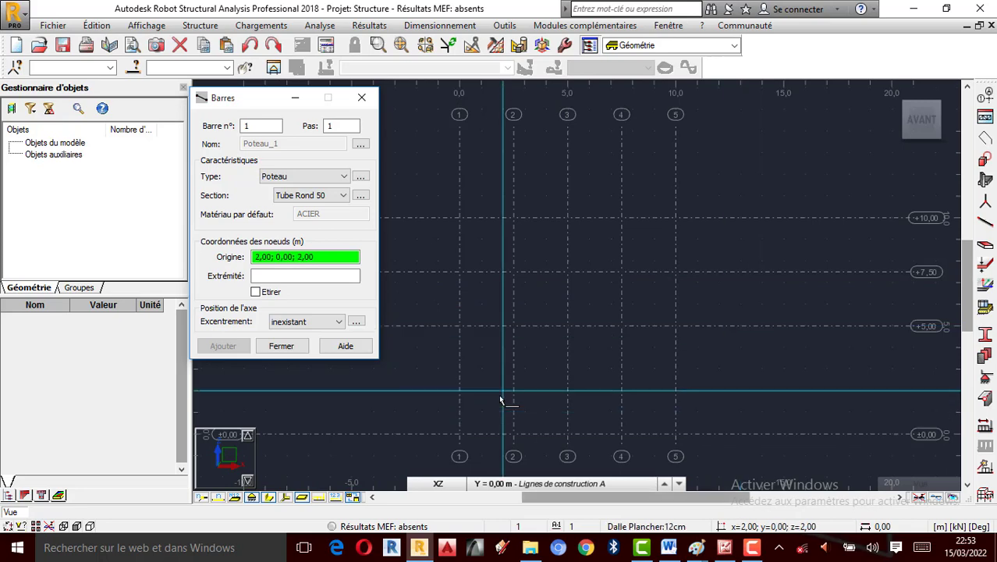
pyautogui.scroll(3, 559, 434)
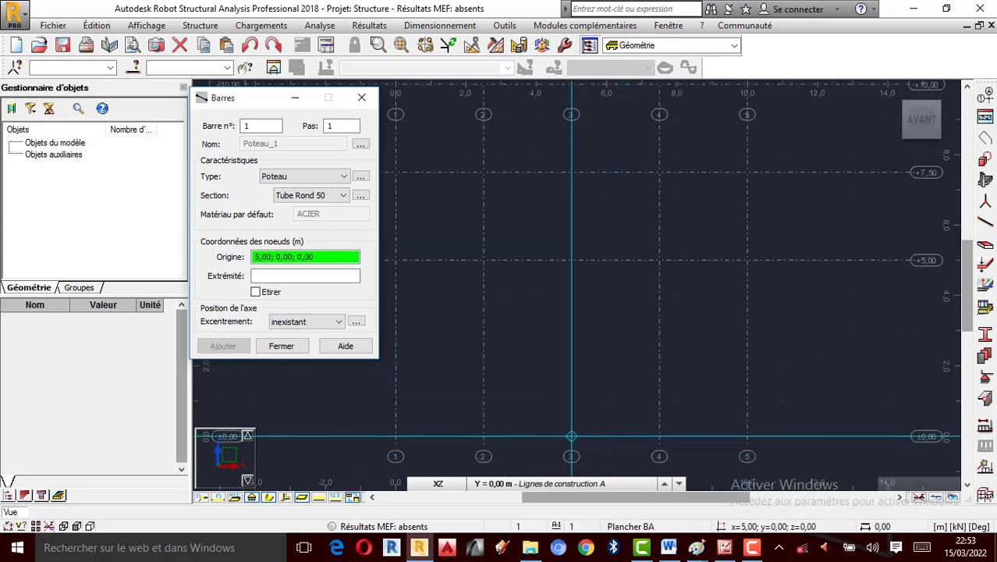
pyautogui.click(571, 436)
pyautogui.scroll(-2, 660, 403)
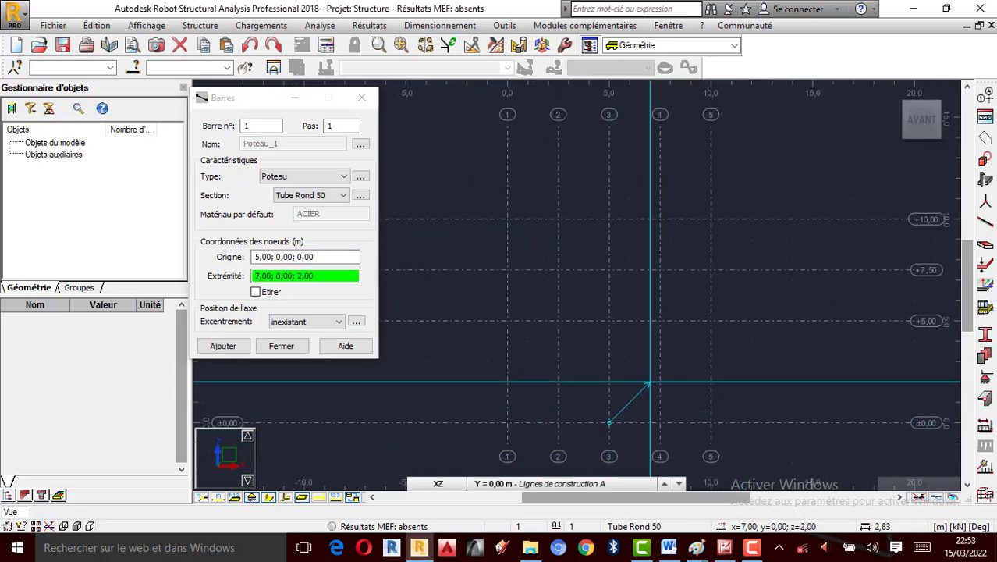
pyautogui.click(609, 220)
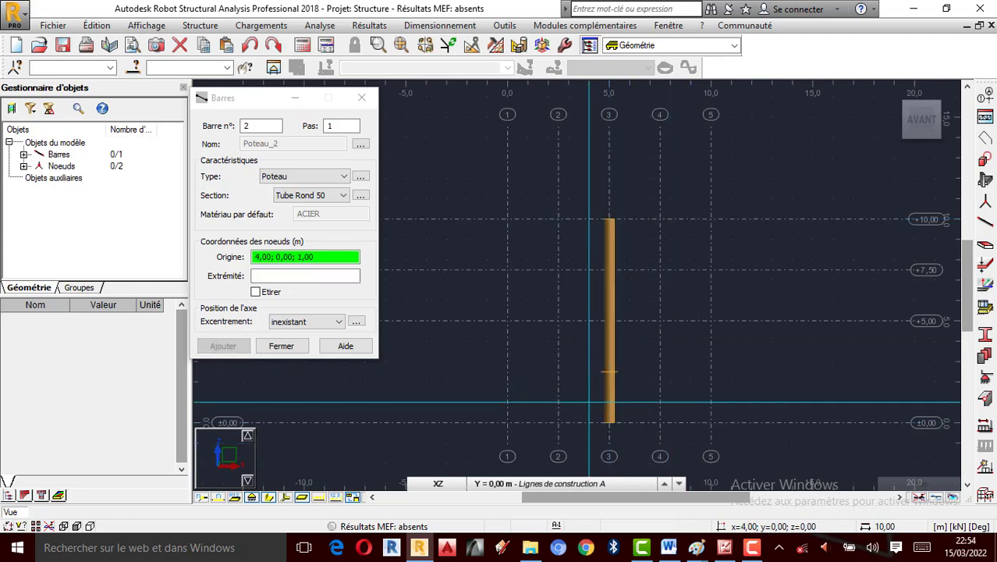
pyautogui.scroll(1, 609, 321)
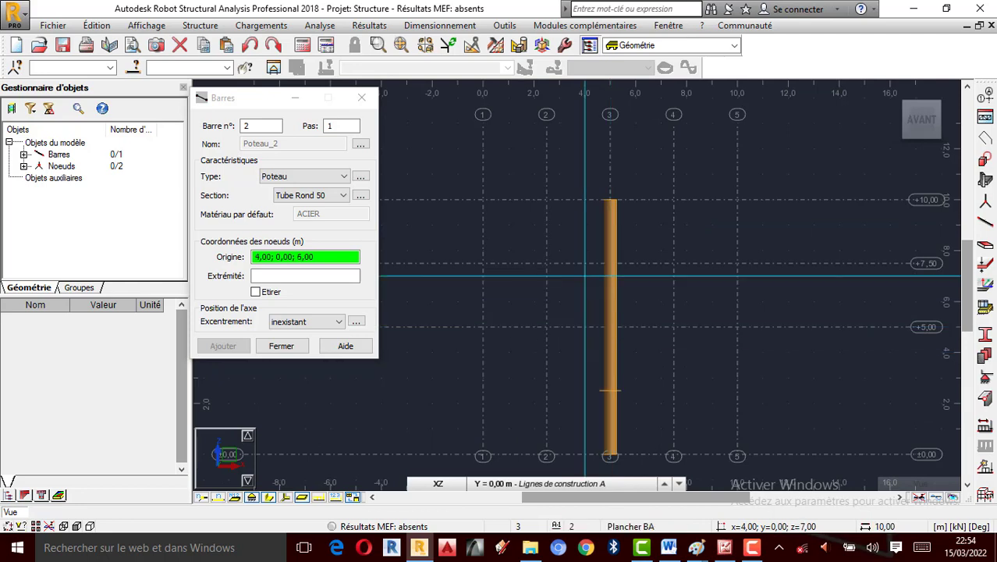
pyautogui.click(362, 99)
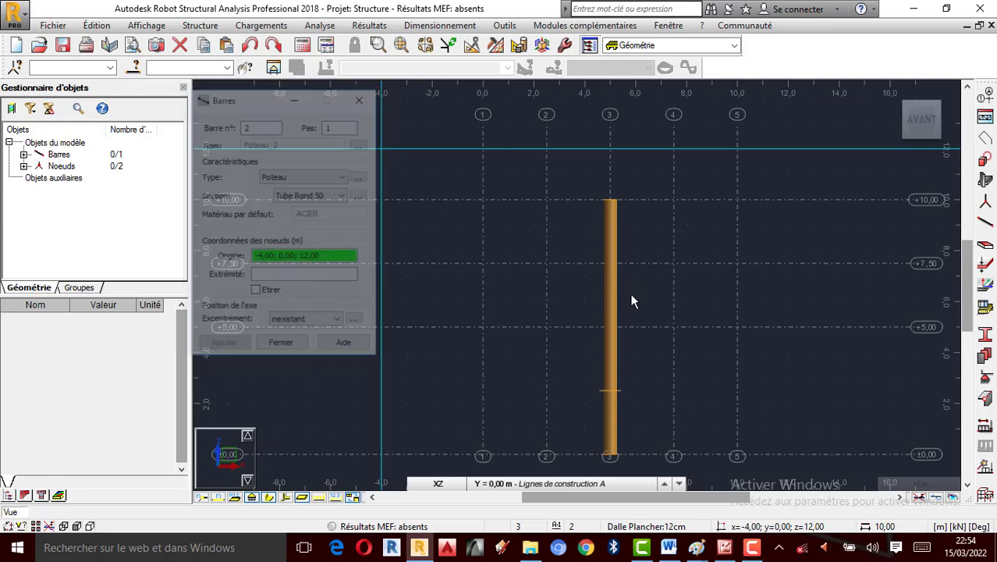
pyautogui.scroll(3, 609, 266)
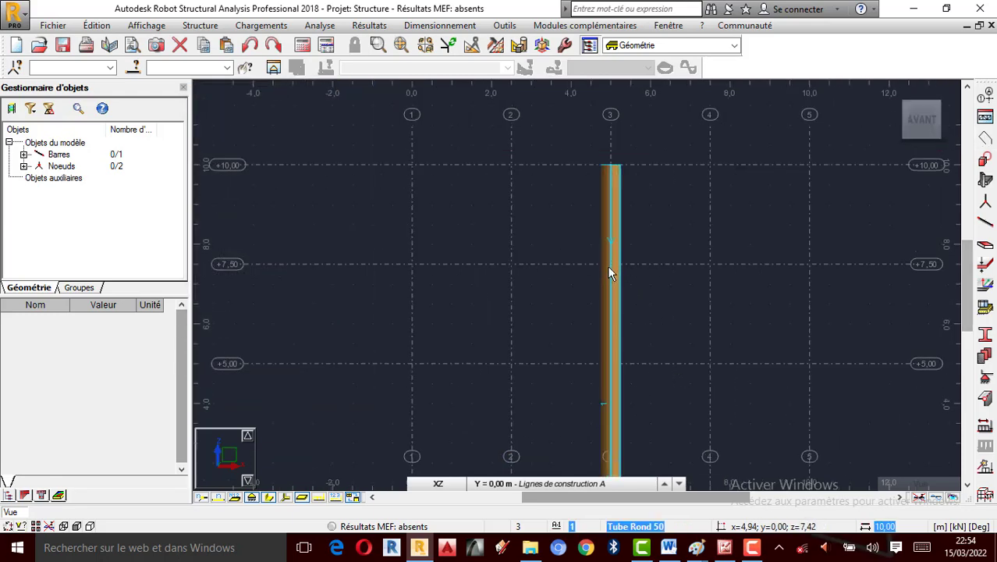
pyautogui.scroll(-3, 610, 267)
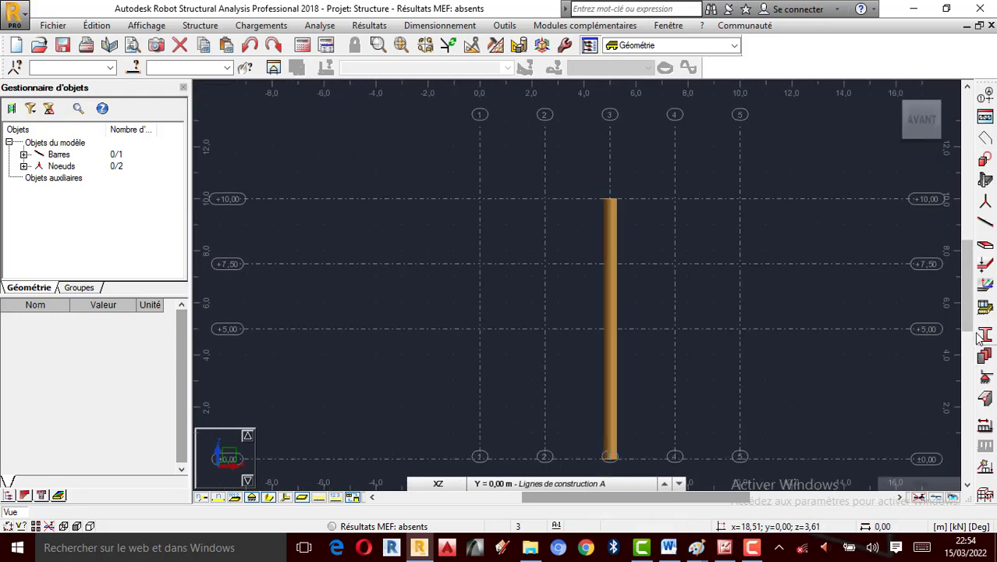
pyautogui.click(986, 226)
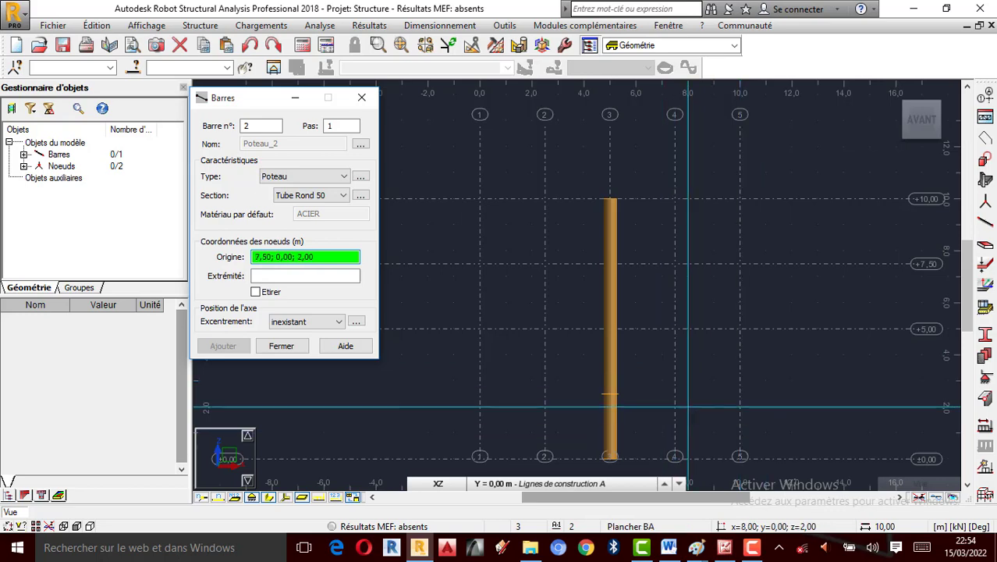
pyautogui.click(752, 547)
pyautogui.click(965, 479)
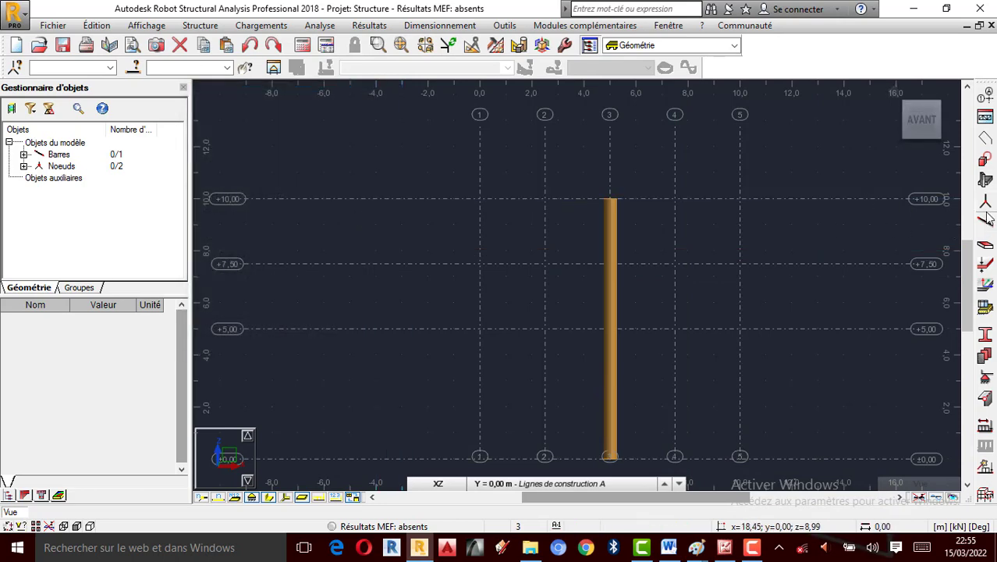
pyautogui.press('Escape')
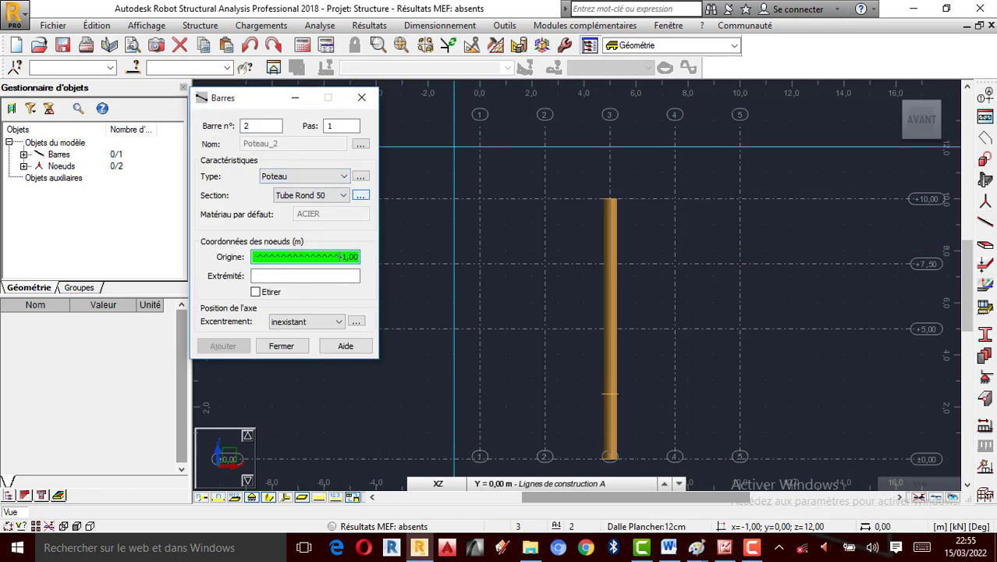
pyautogui.click(985, 221)
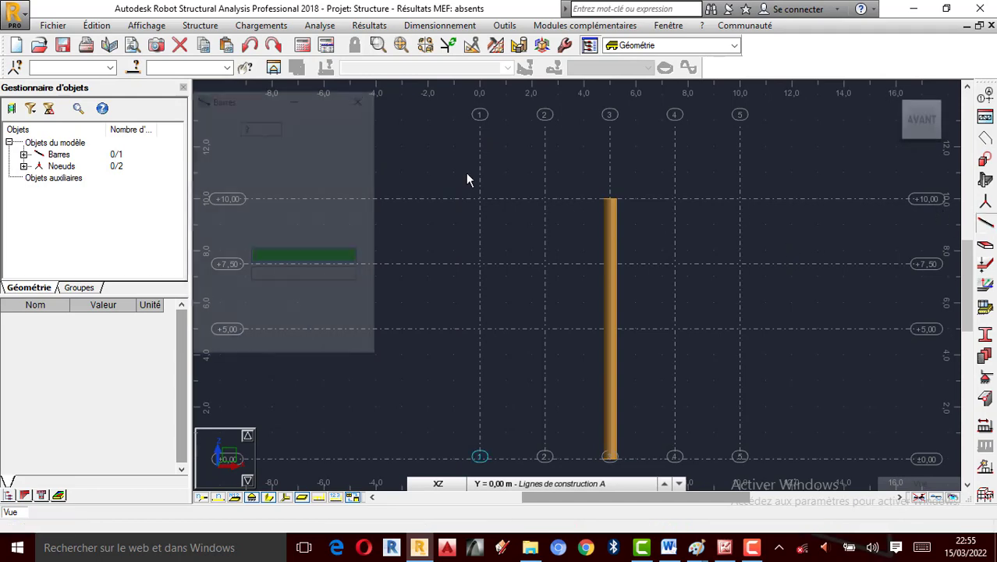
pyautogui.press('Escape')
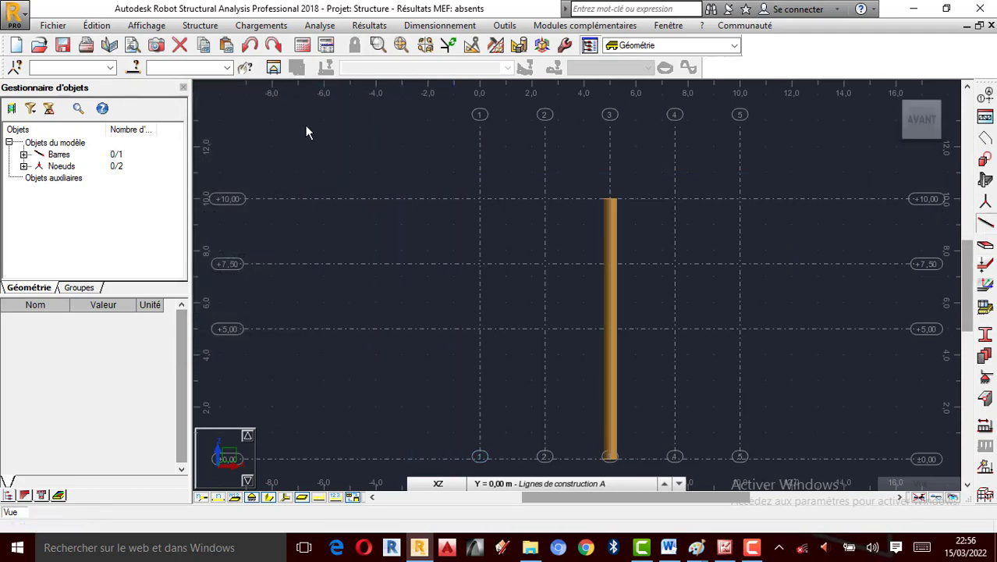
# Start a new section definition for the next bars of type Poteau.
pyautogui.click(985, 221)
pyautogui.click(360, 177)
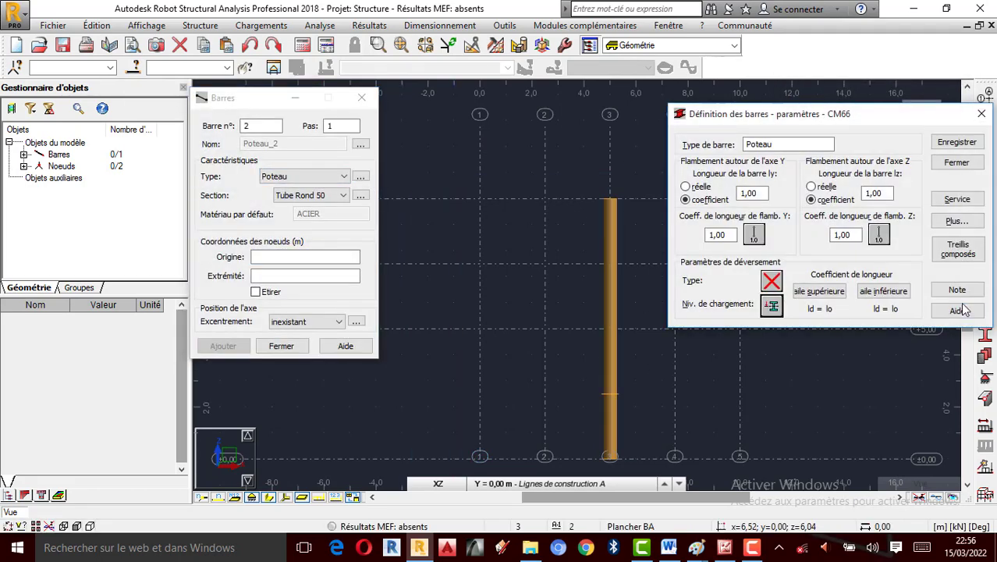
pyautogui.press('Escape')
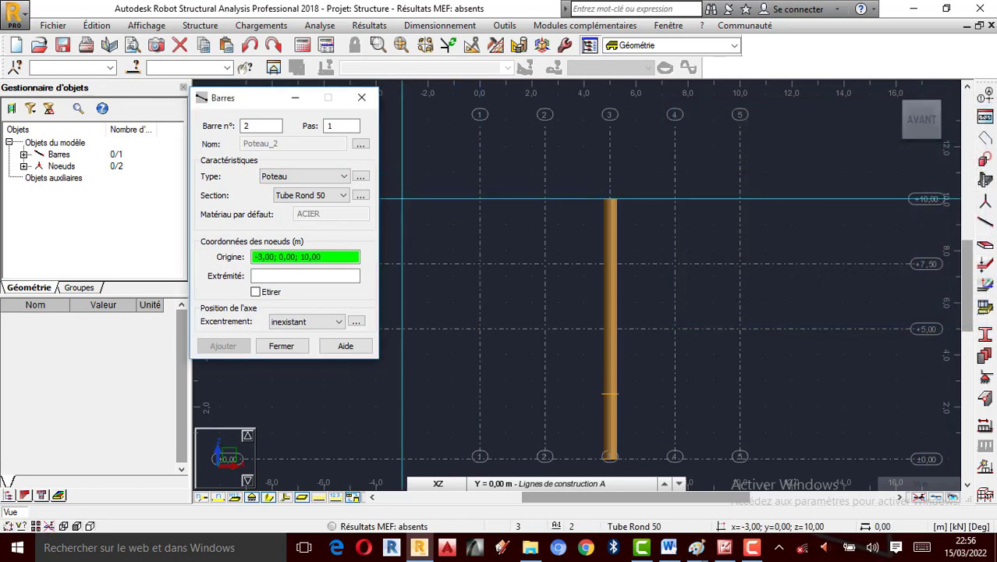
pyautogui.click(360, 196)
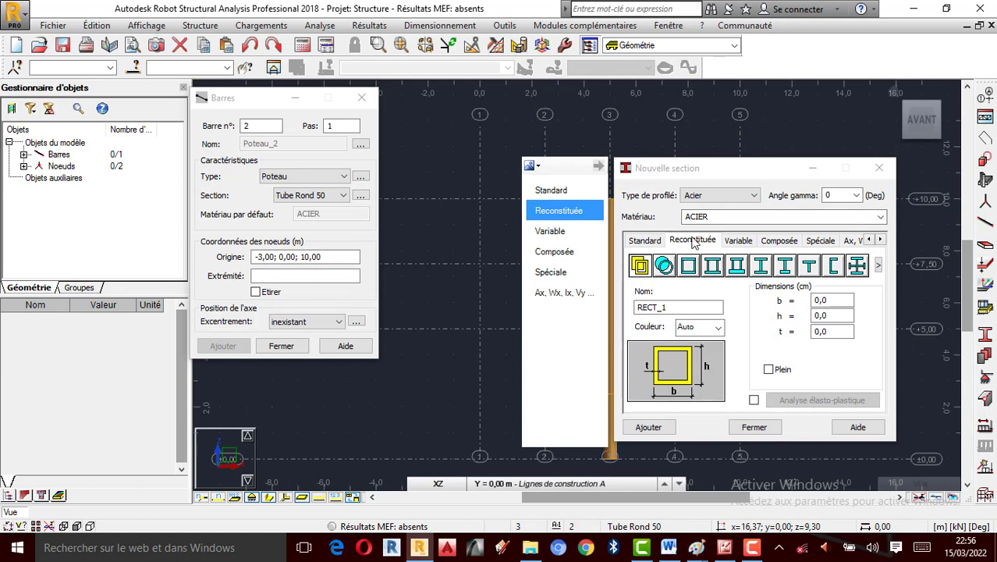
pyautogui.click(664, 266)
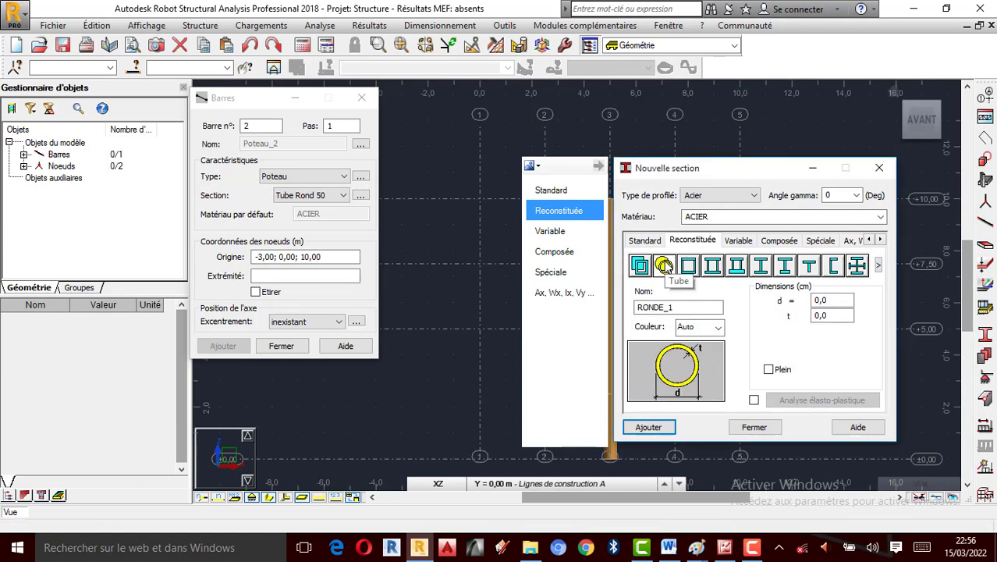
pyautogui.click(640, 266)
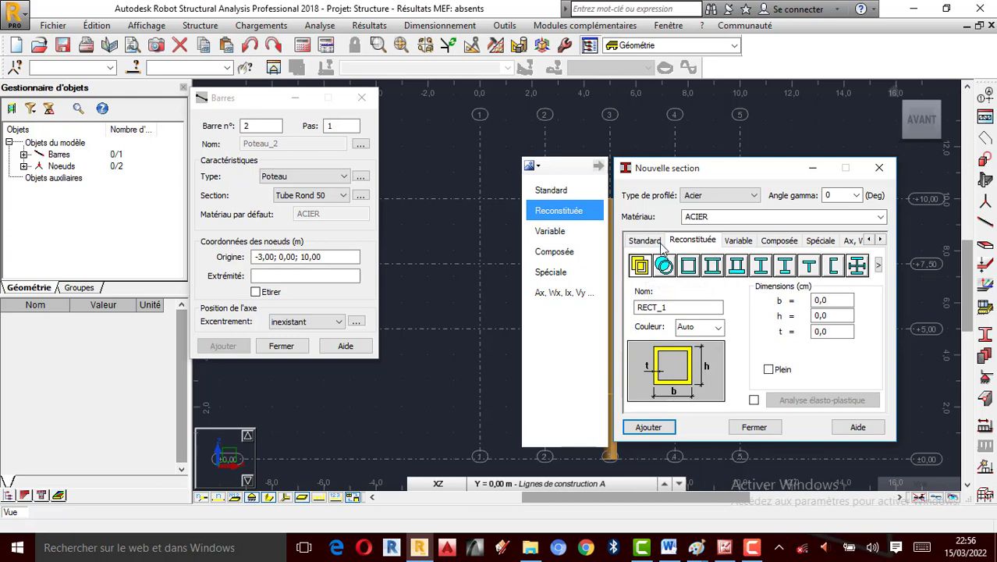
pyautogui.click(642, 239)
pyautogui.click(688, 241)
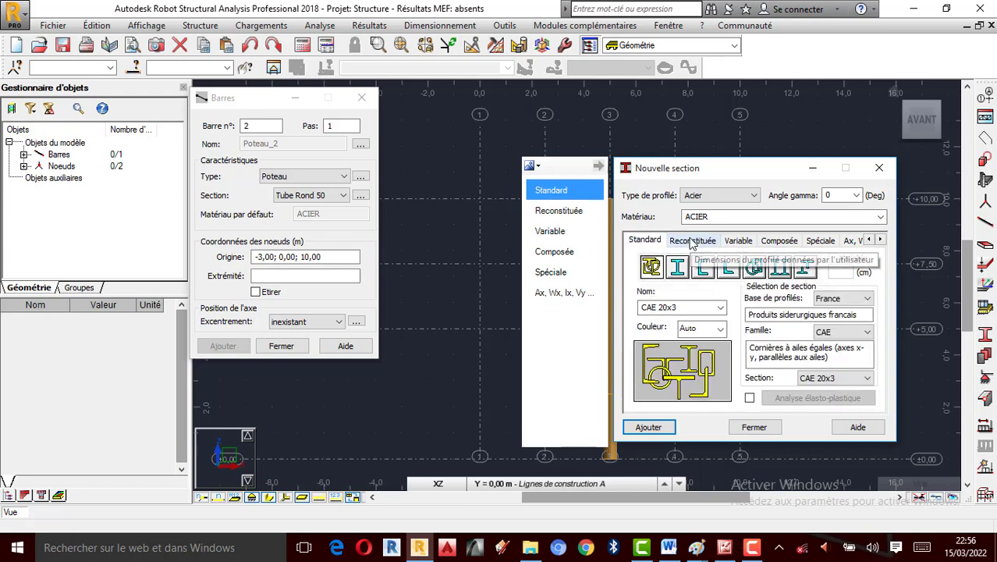
pyautogui.click(664, 267)
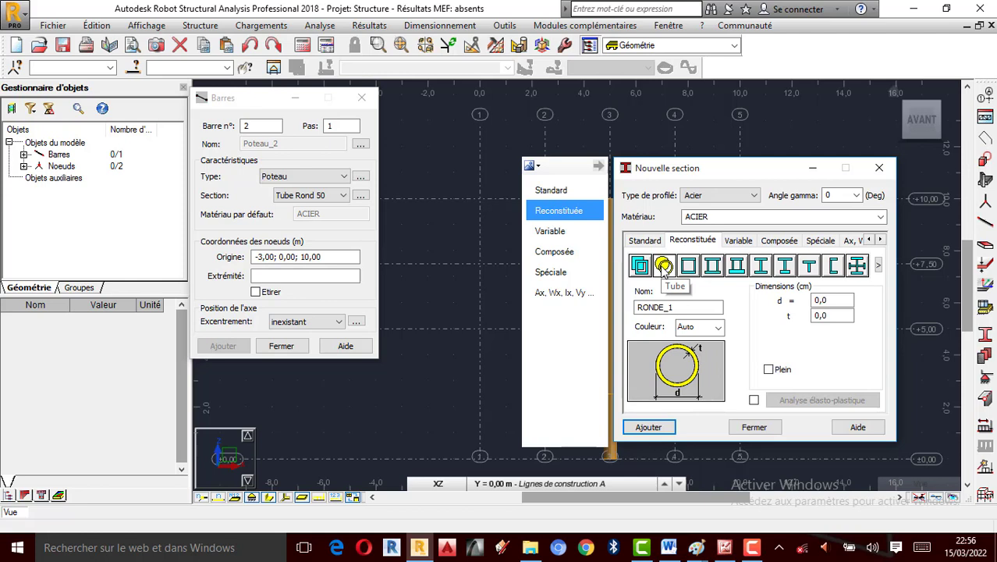
pyautogui.click(752, 548)
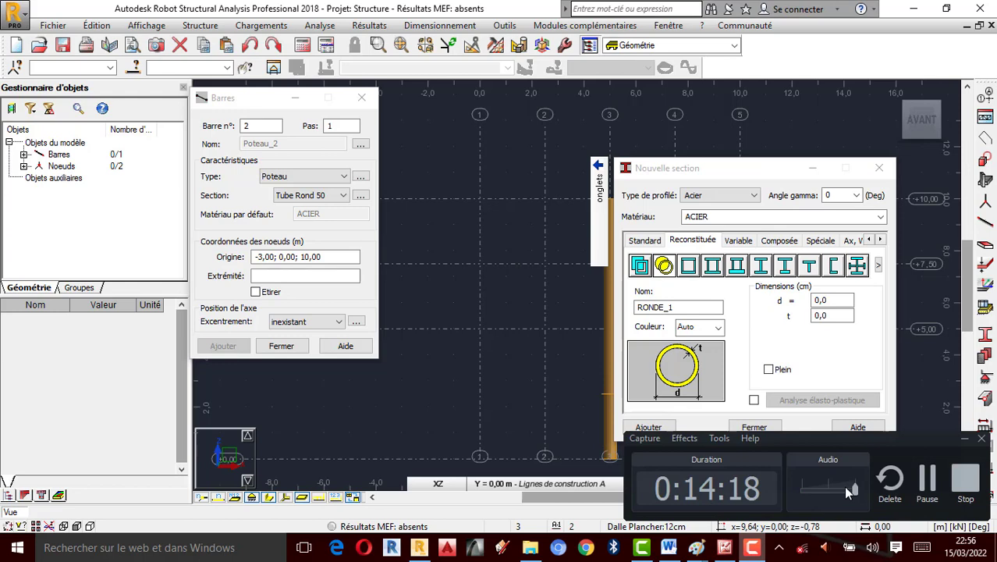
pyautogui.click(925, 482)
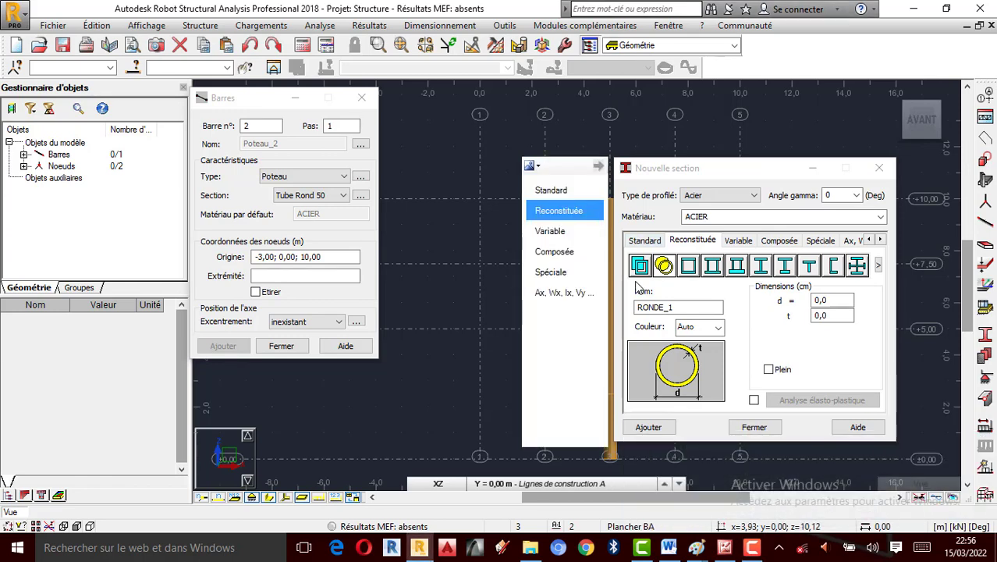
# Set the new standard steel section to the France profile database and the TREC rectangular tube family.
pyautogui.click(647, 241)
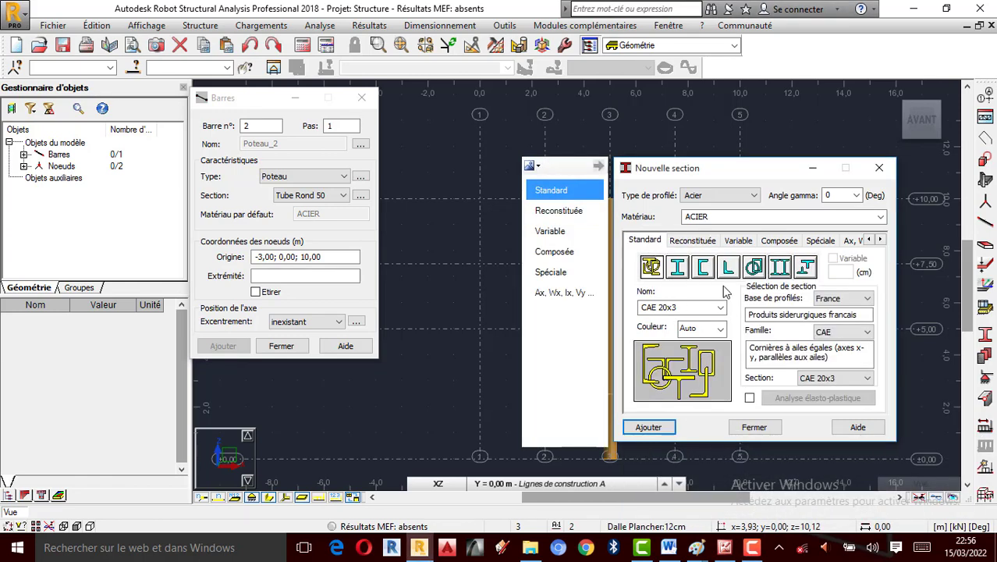
pyautogui.click(652, 267)
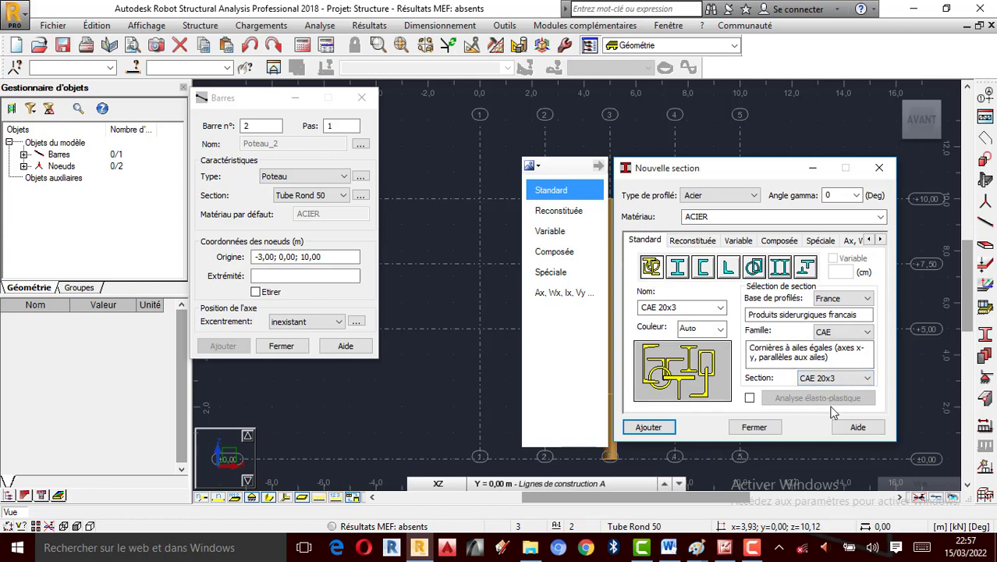
pyautogui.click(867, 300)
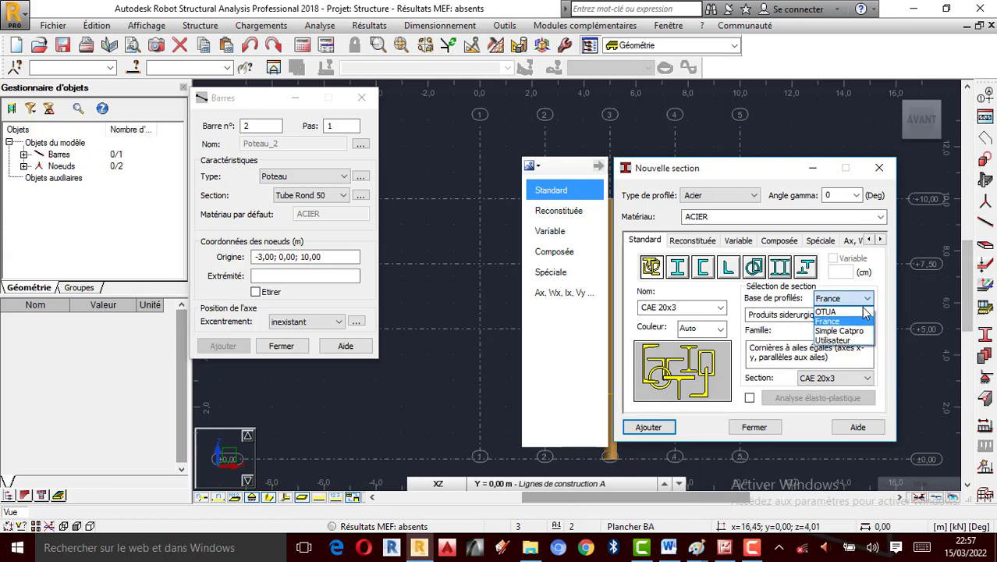
pyautogui.click(851, 321)
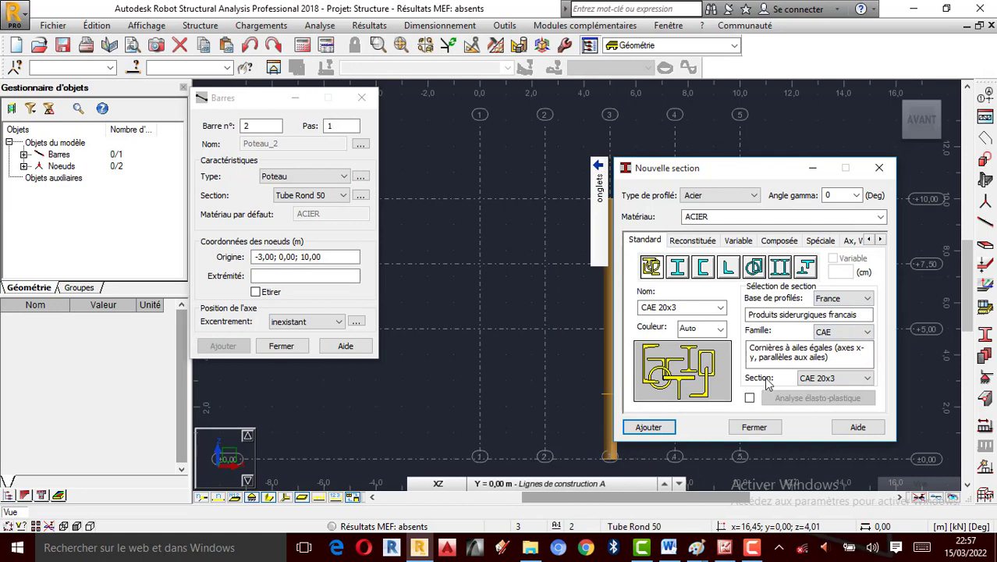
pyautogui.click(866, 333)
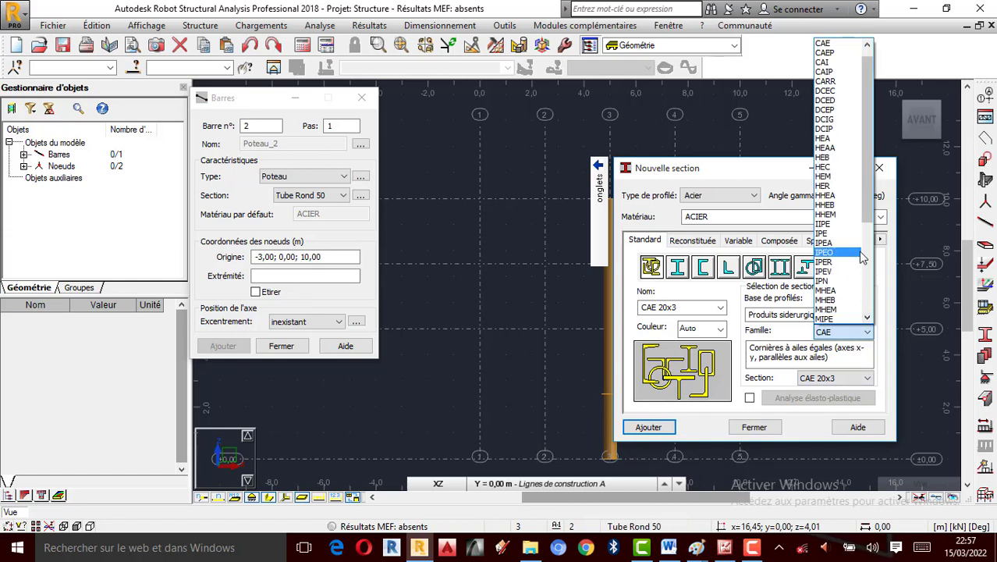
pyautogui.scroll(1, 843, 250)
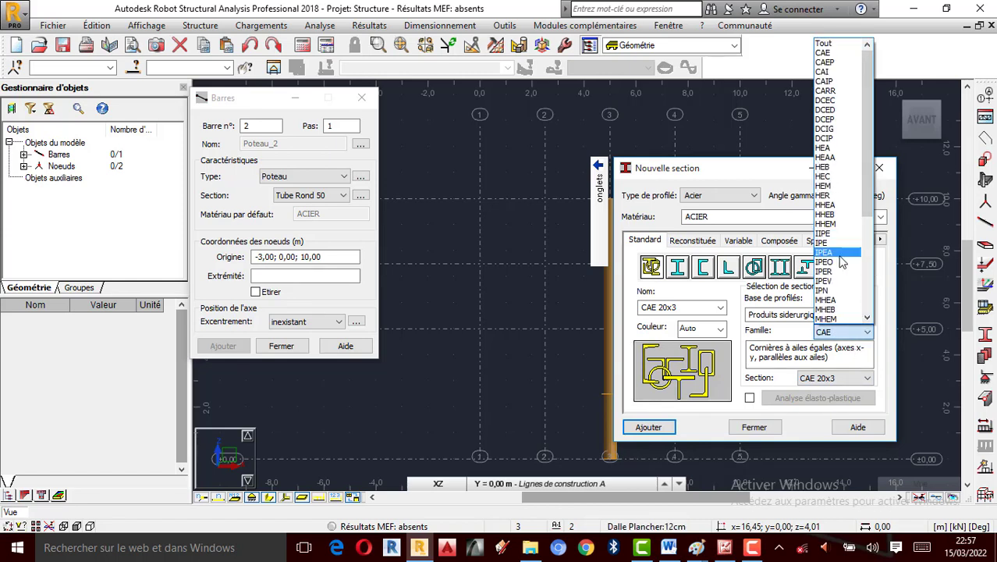
pyautogui.scroll(-5, 843, 257)
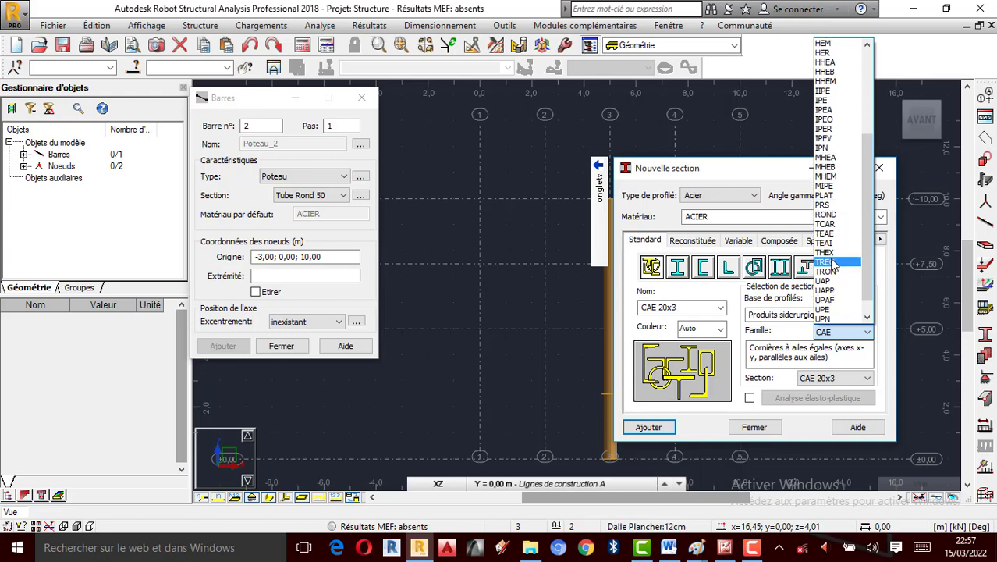
pyautogui.click(832, 263)
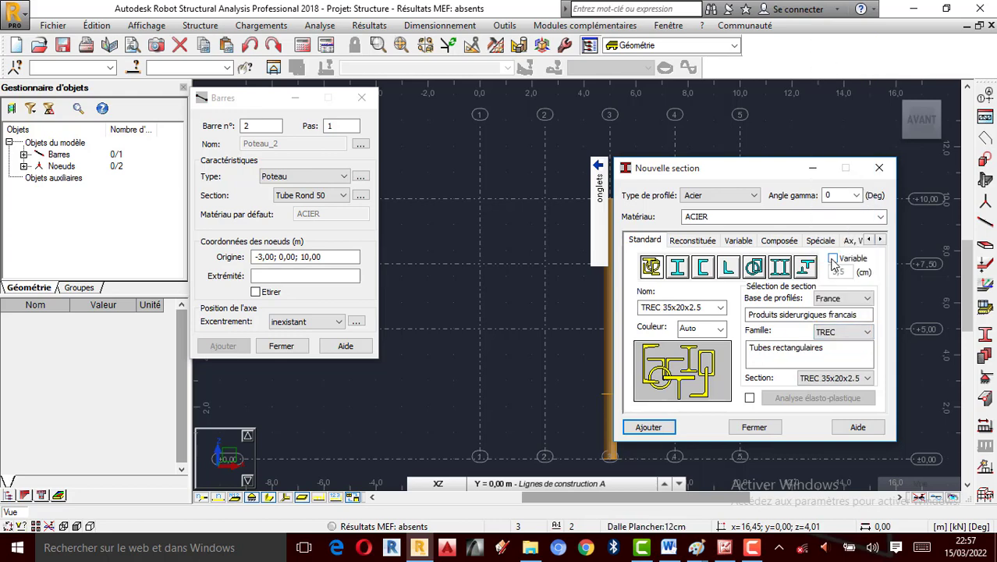
# Choose section TREC 200x150x10, add it to the bar sections and close the section definition.
pyautogui.click(867, 379)
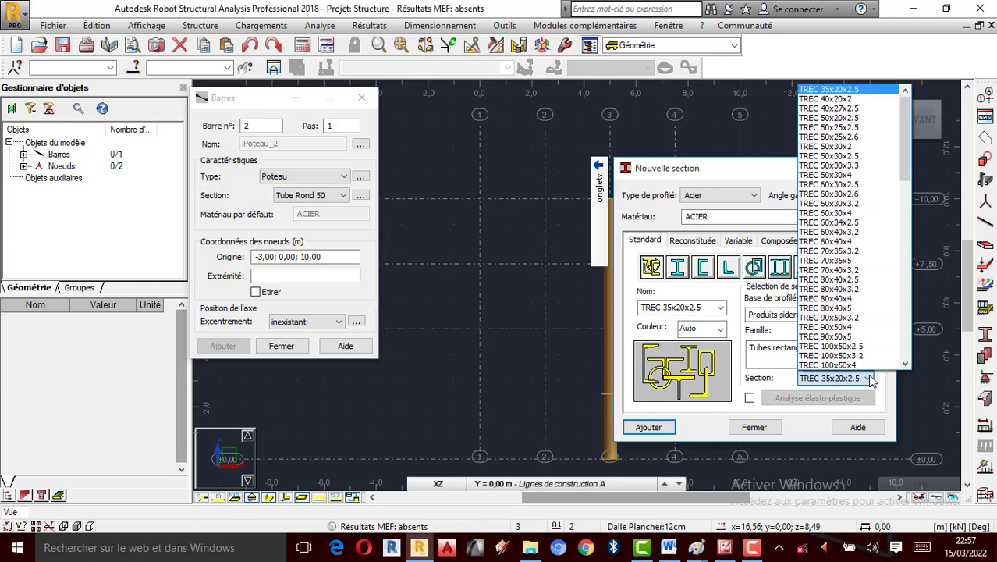
pyautogui.scroll(-5, 885, 266)
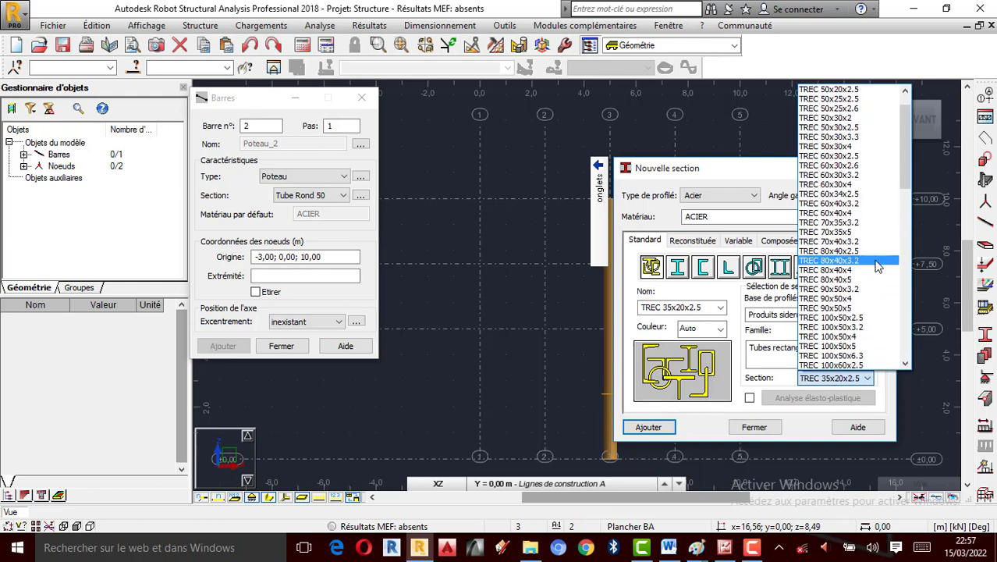
pyautogui.scroll(-5, 872, 269)
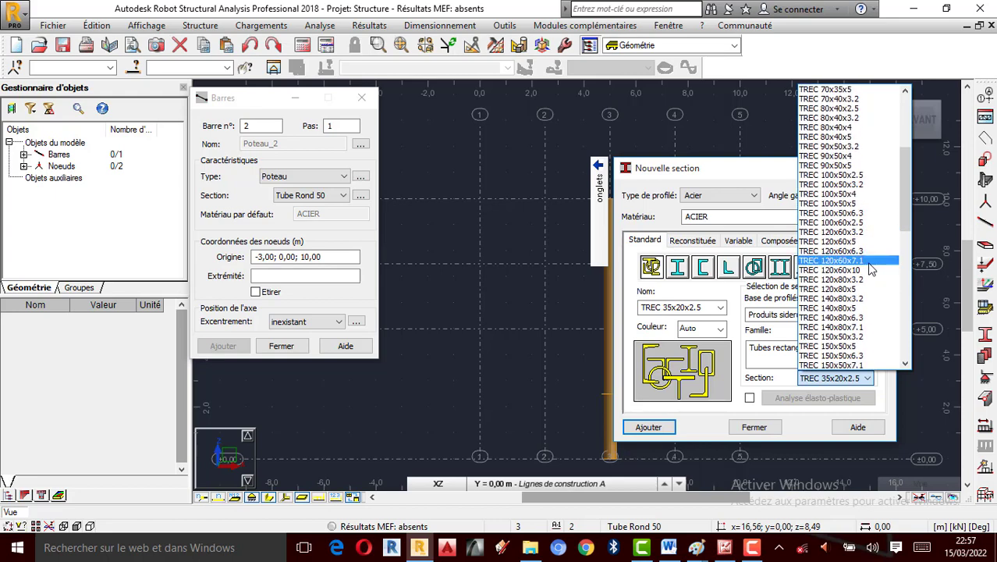
pyautogui.scroll(-2, 869, 269)
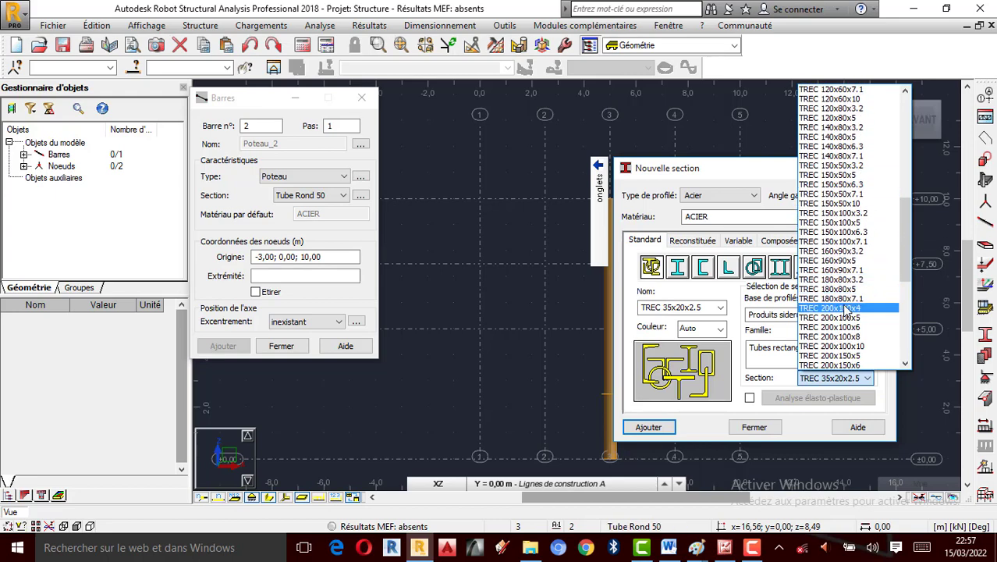
pyautogui.scroll(-1, 848, 335)
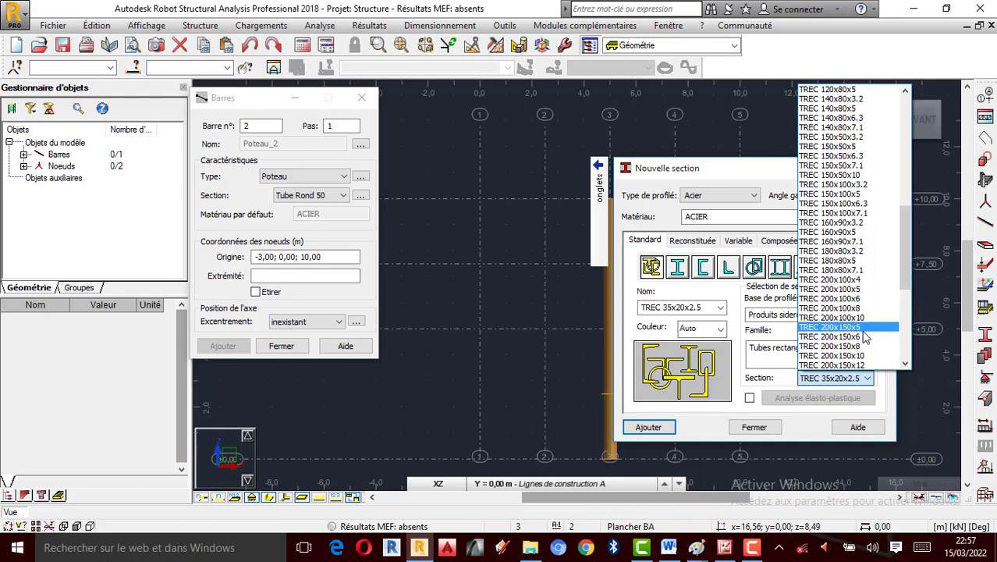
pyautogui.scroll(-1, 870, 351)
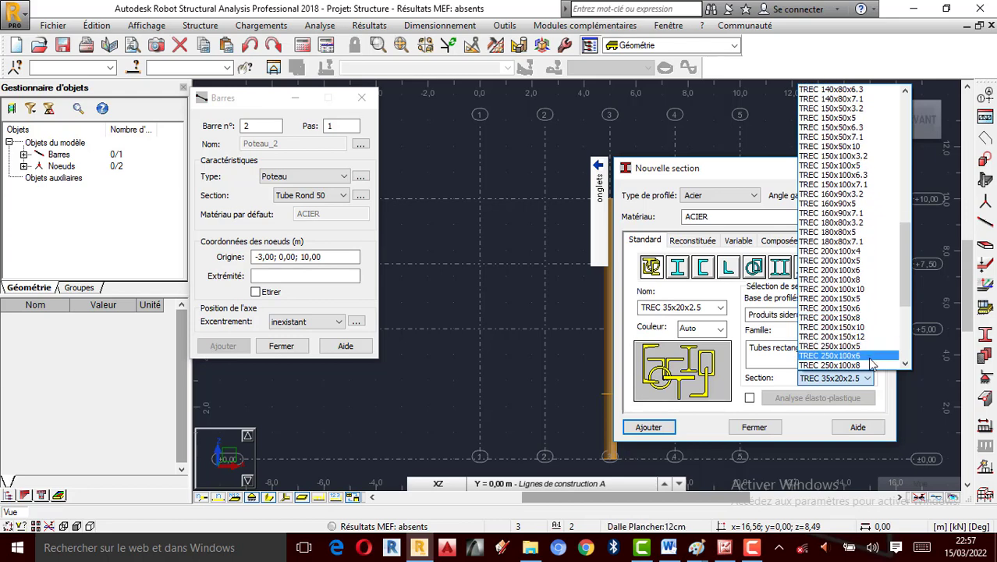
pyautogui.scroll(-1, 872, 352)
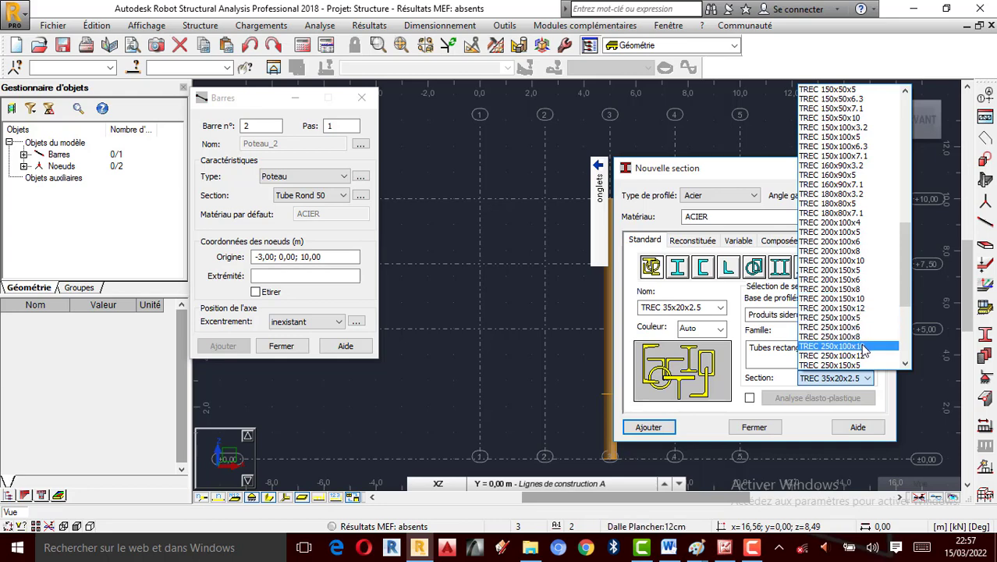
pyautogui.click(857, 300)
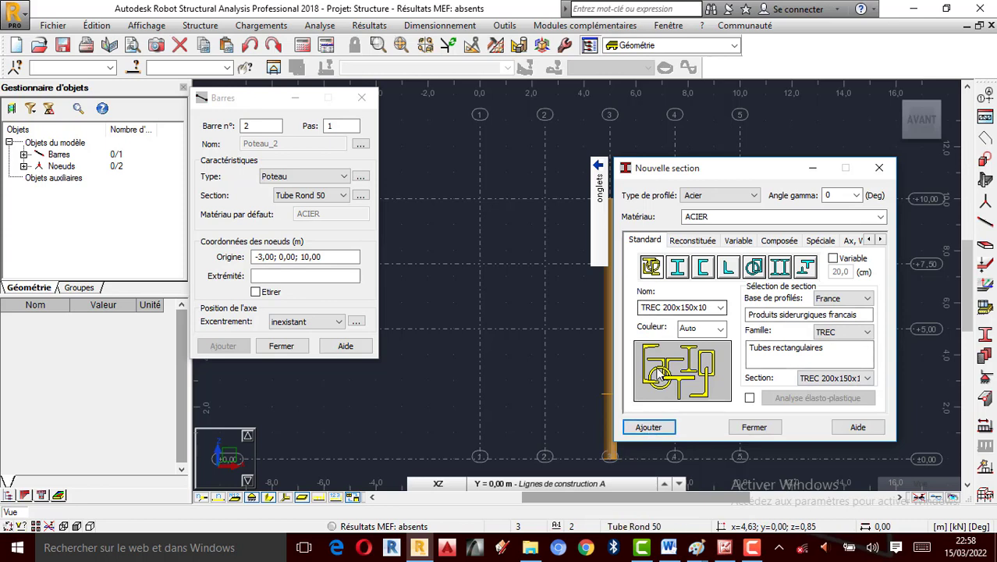
pyautogui.click(649, 428)
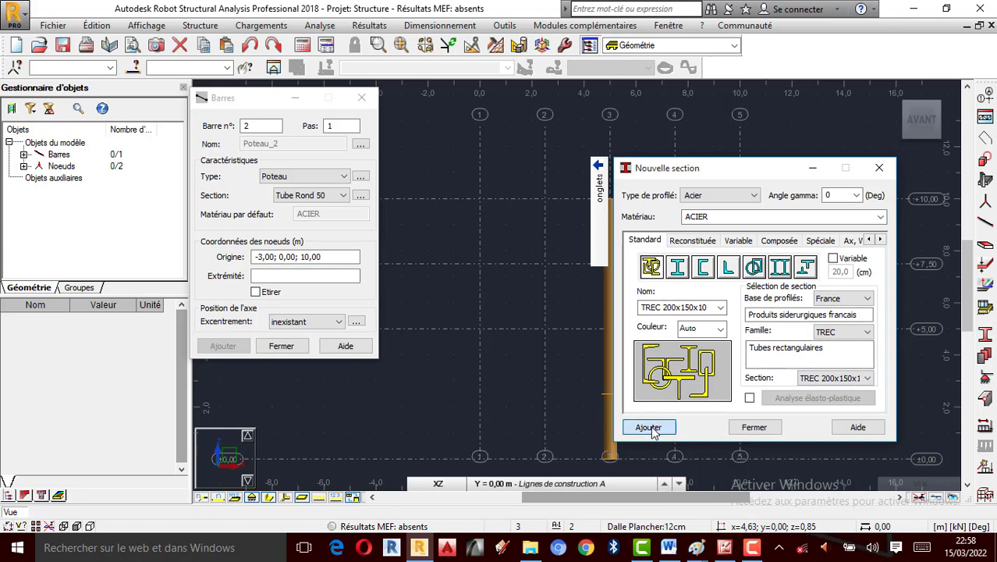
pyautogui.click(755, 427)
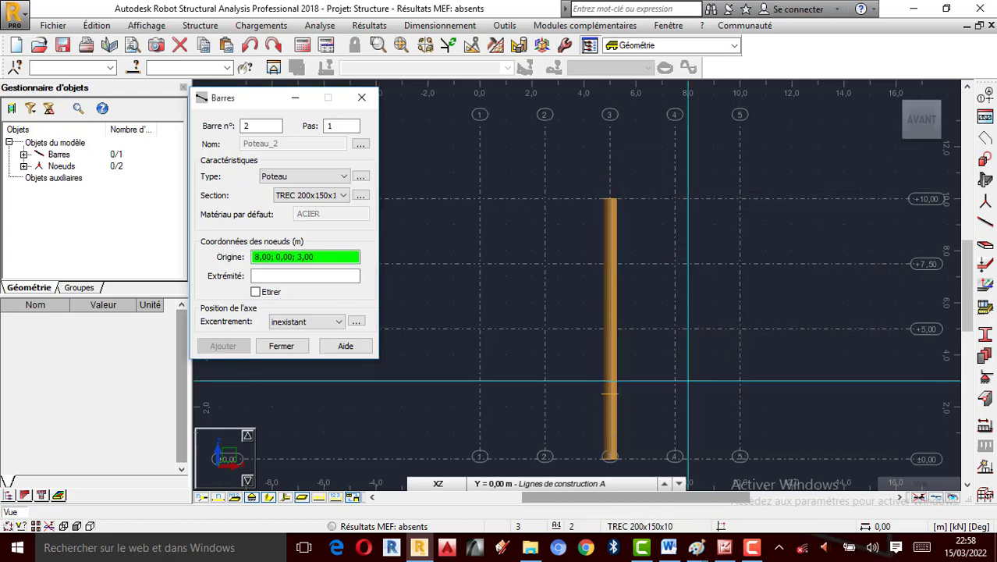
# Turn off the section shape display and model a TREC 200x150x10 bar at level +5,00 from axis 1 to axis 5.
pyautogui.click(270, 498)
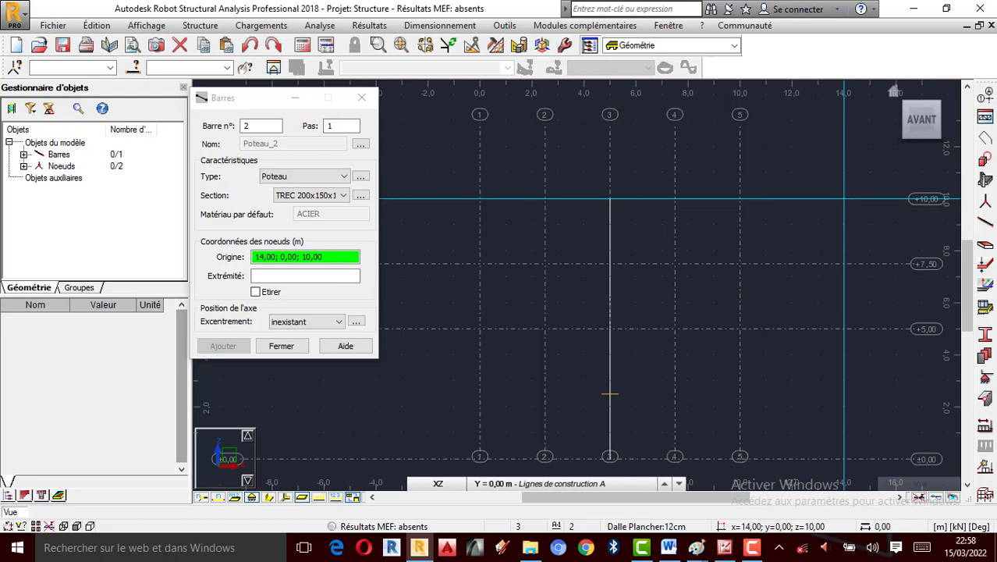
pyautogui.click(480, 328)
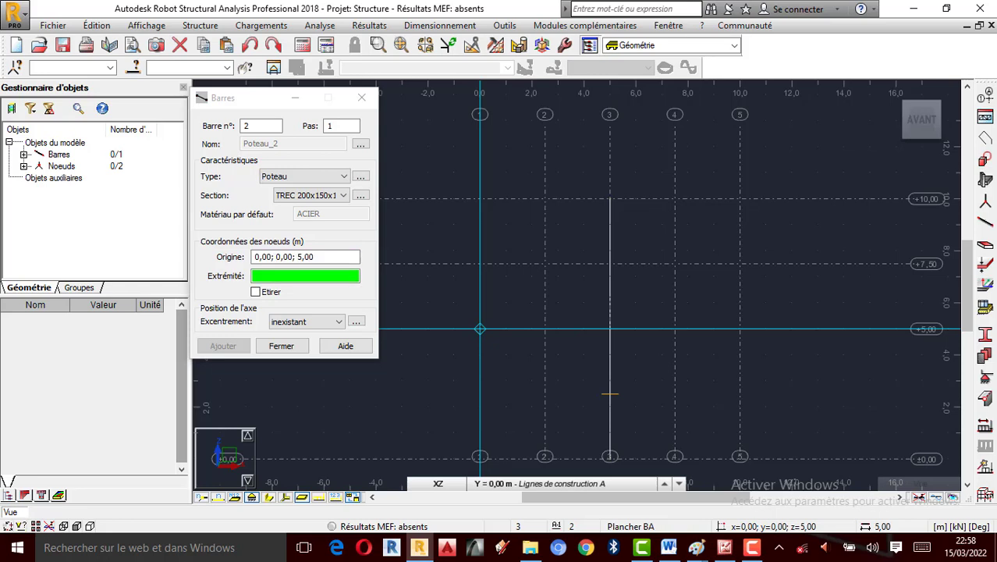
pyautogui.click(740, 328)
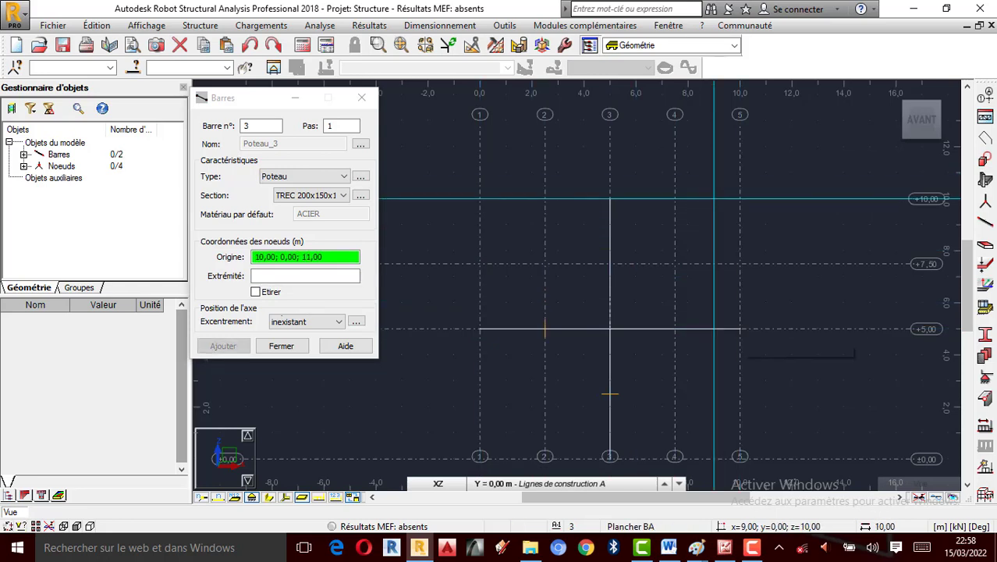
# Model chained TREC 200x150x10 bars from axis 5 at +5,00 up to +10,00, across to axis 1 and down to +5,00.
pyautogui.click(256, 292)
pyautogui.click(740, 328)
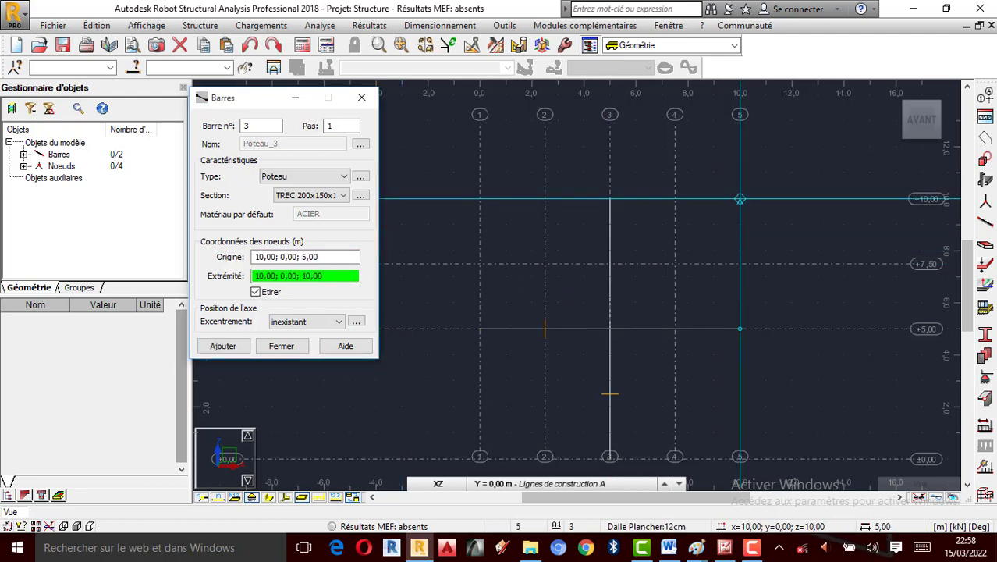
pyautogui.click(740, 198)
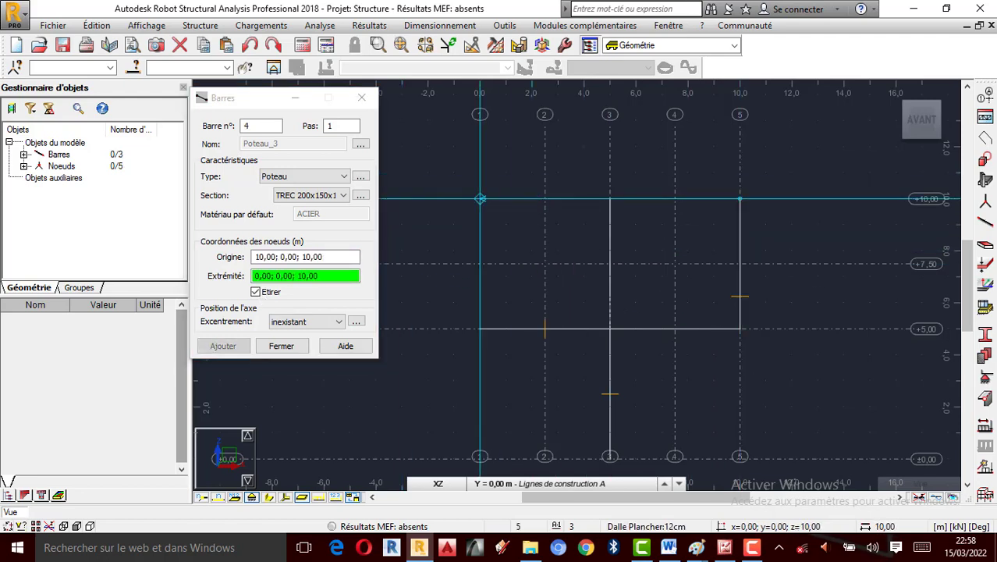
pyautogui.click(480, 198)
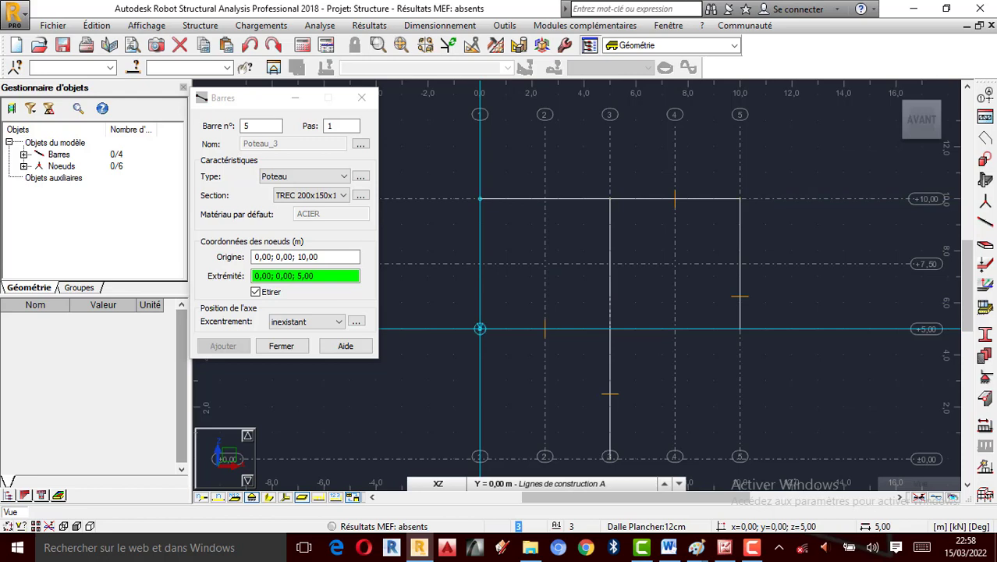
pyautogui.click(480, 329)
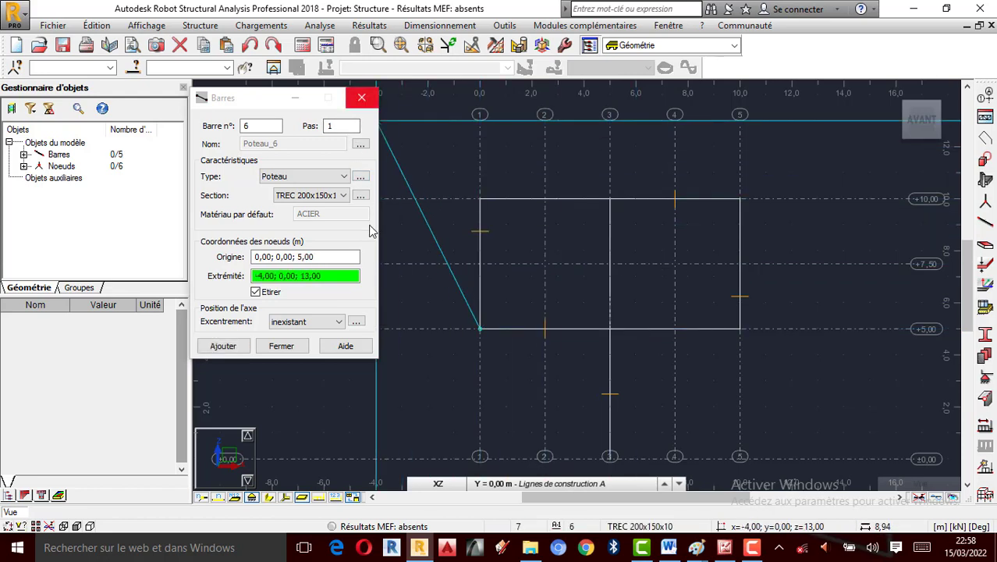
pyautogui.press('Escape')
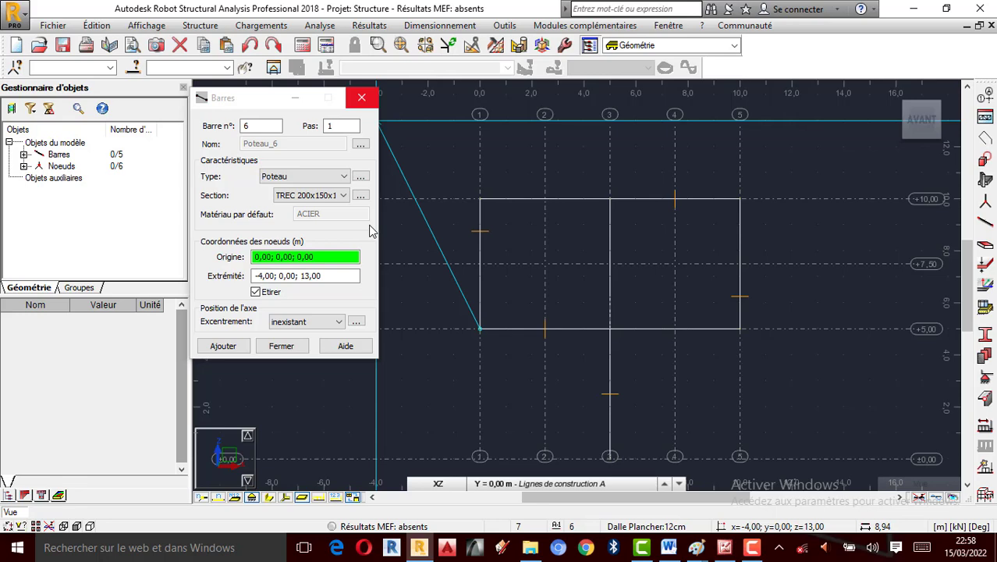
# Close the bar definition and temporarily display the section shapes to examine the outer frame and the column.
pyautogui.click(362, 98)
pyautogui.scroll(2, 572, 326)
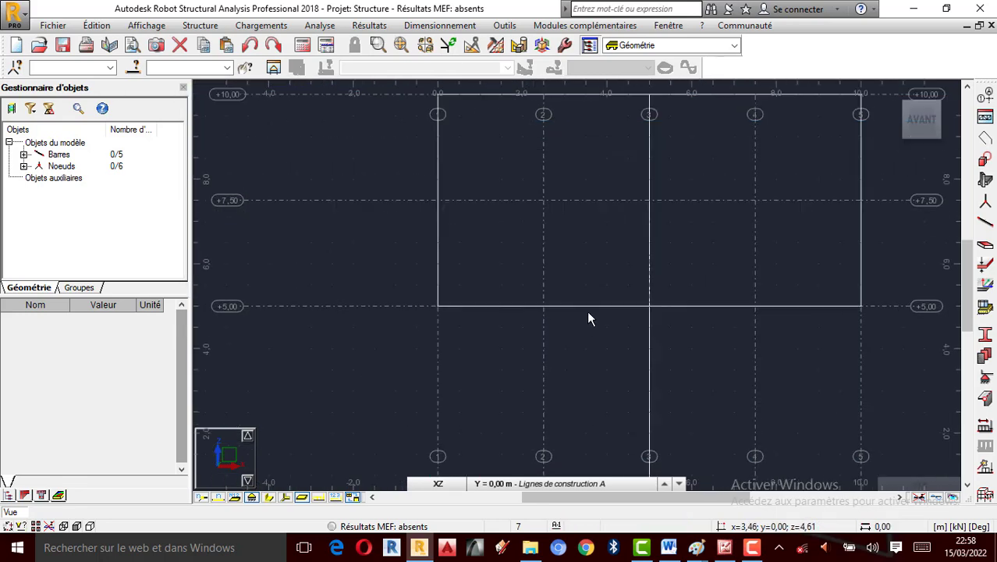
pyautogui.scroll(-1, 477, 306)
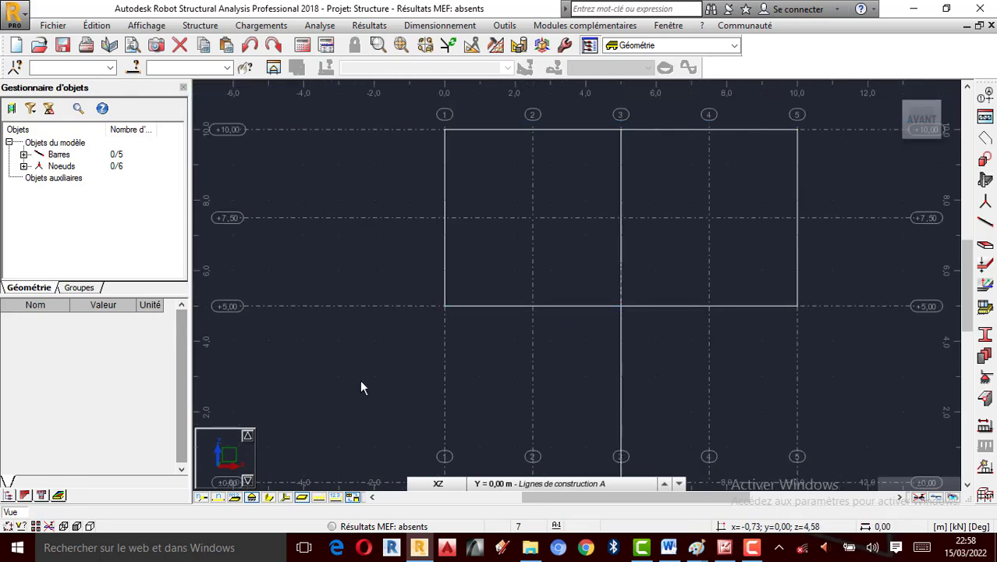
pyautogui.click(252, 496)
pyautogui.scroll(-1, 550, 247)
pyautogui.scroll(-1, 550, 246)
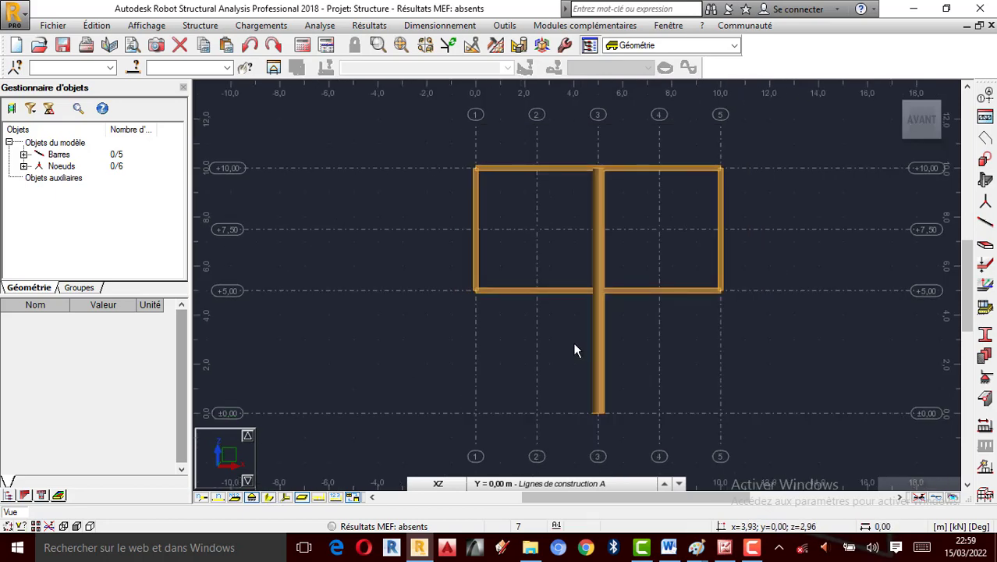
pyautogui.scroll(1, 573, 341)
pyautogui.scroll(-1, 569, 347)
pyautogui.scroll(1, 567, 331)
pyautogui.scroll(-1, 562, 345)
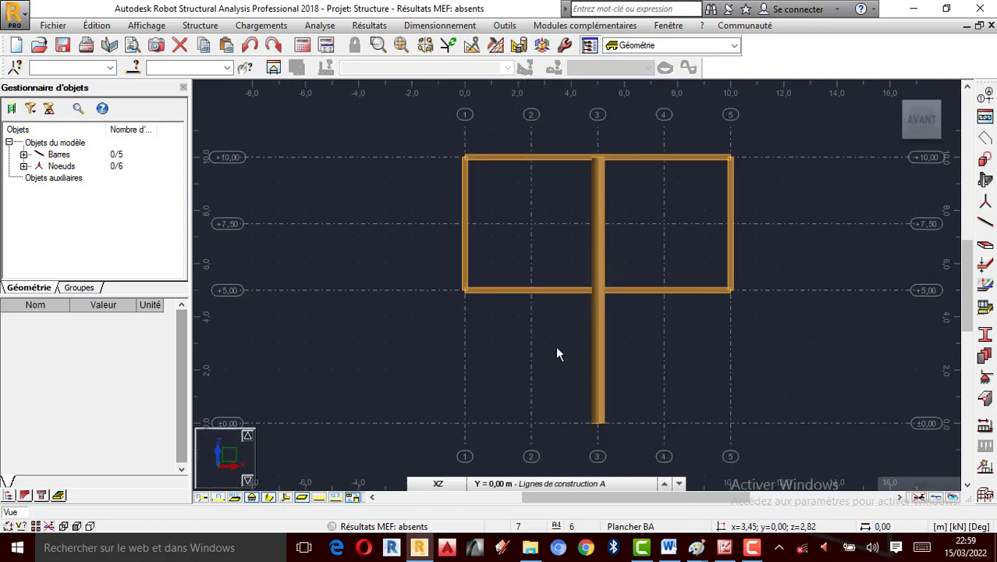
pyautogui.click(269, 497)
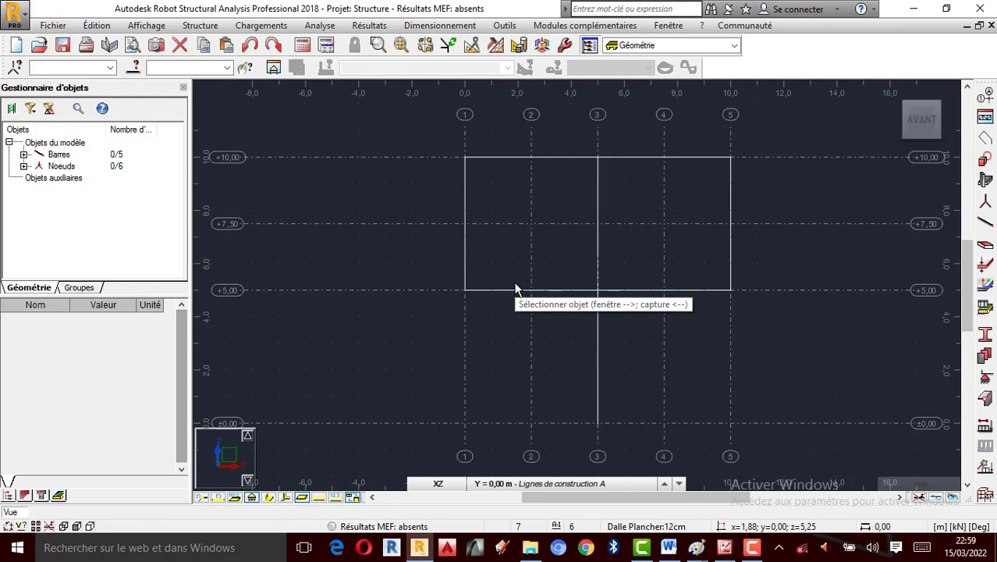
# Start a new bar definition and set its new standard steel section to the TREC rectangular tube family.
pyautogui.scroll(1, 652, 219)
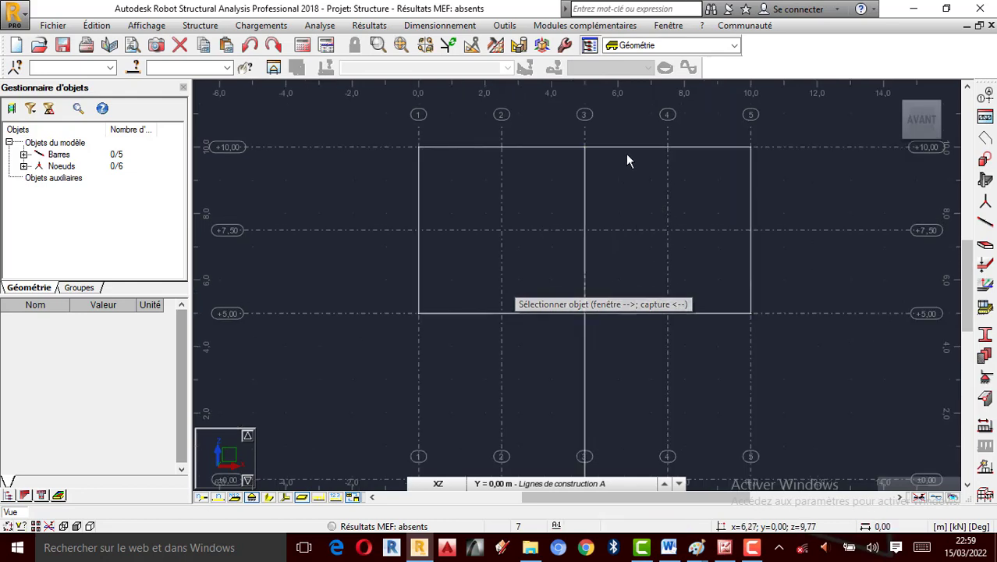
pyautogui.click(985, 222)
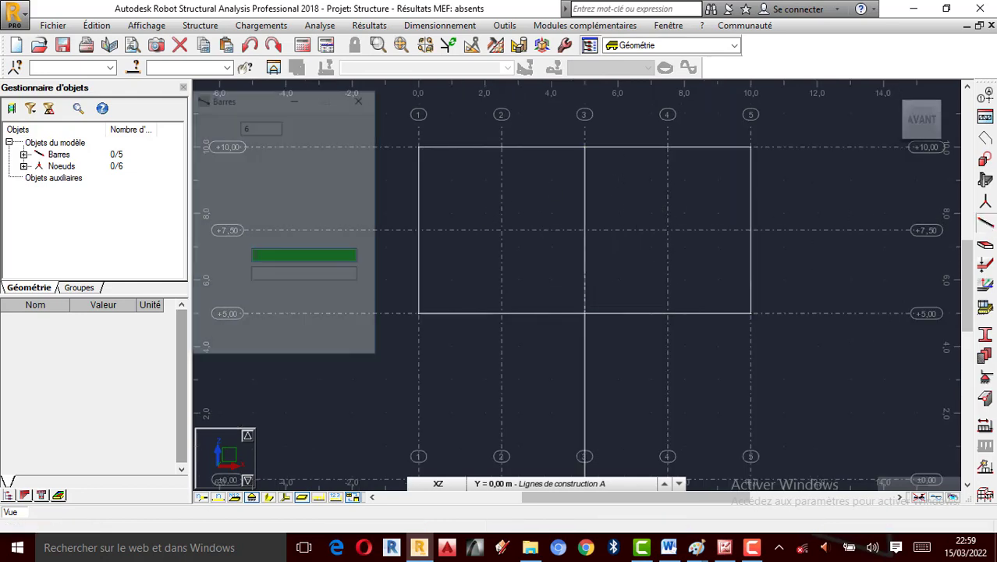
pyautogui.press('Escape')
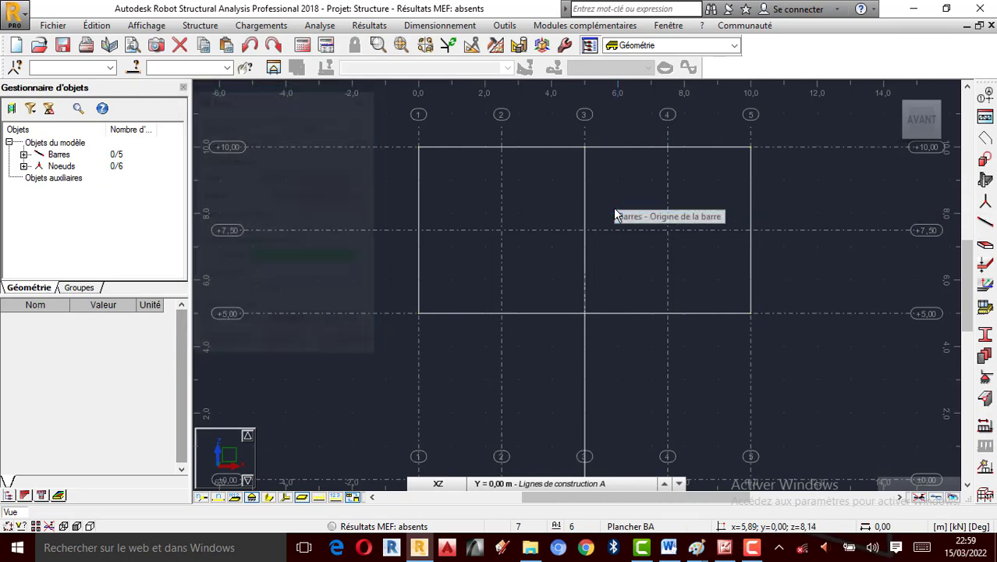
pyautogui.click(987, 224)
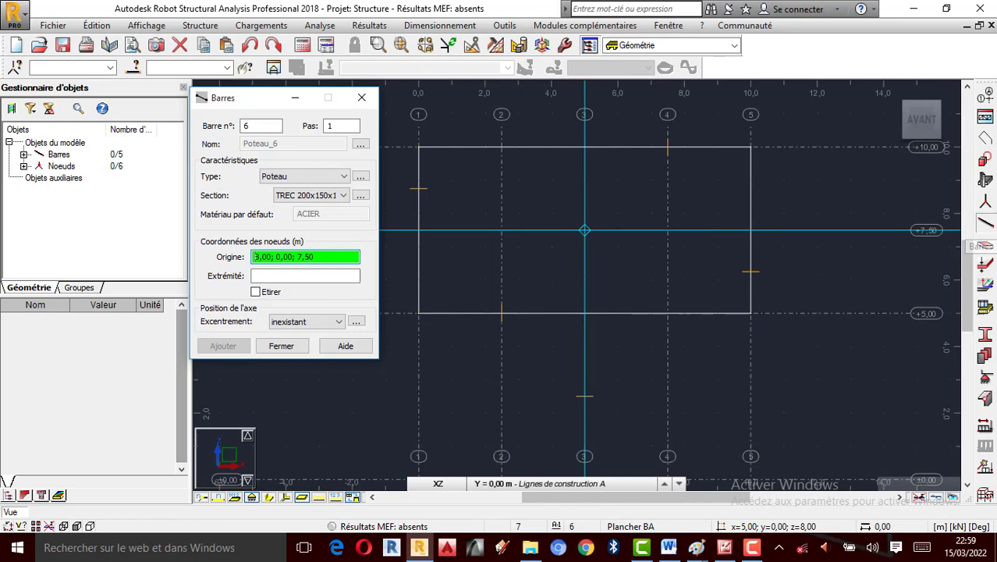
pyautogui.click(360, 195)
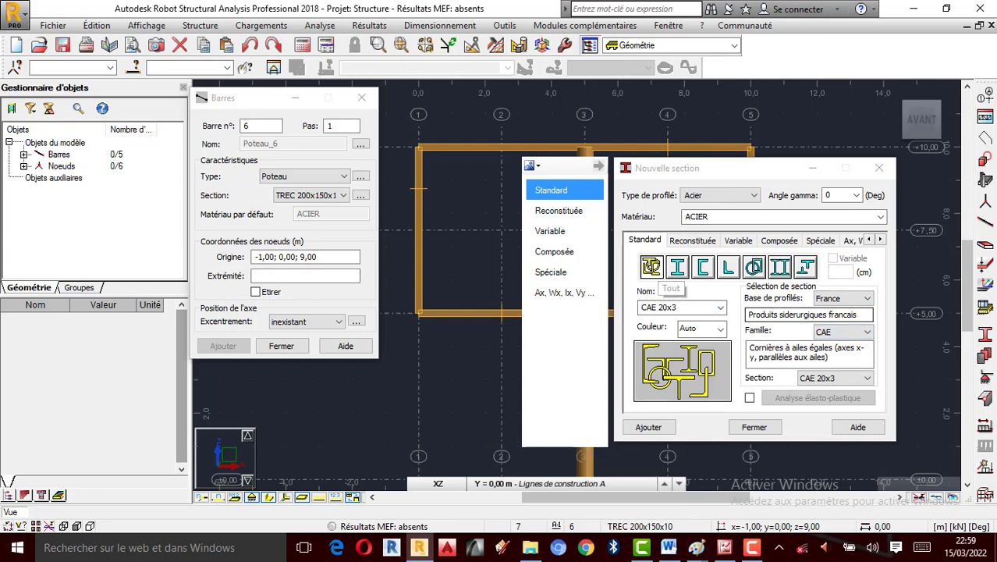
pyautogui.click(868, 333)
pyautogui.moveTo(867, 204); pyautogui.dragTo(865, 277)
pyautogui.scroll(5, 855, 274)
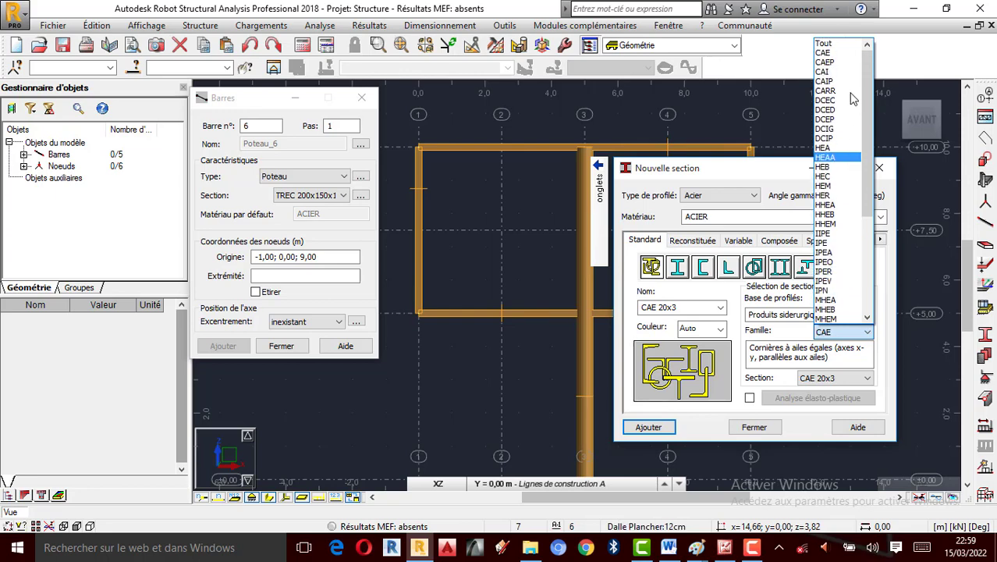
pyautogui.scroll(-4, 837, 234)
pyautogui.scroll(-3, 836, 246)
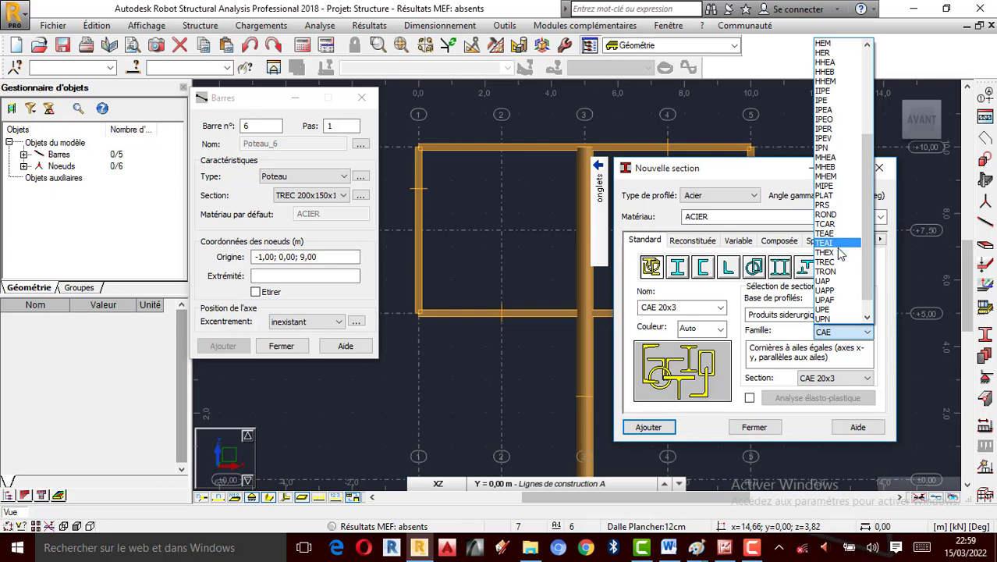
pyautogui.click(832, 262)
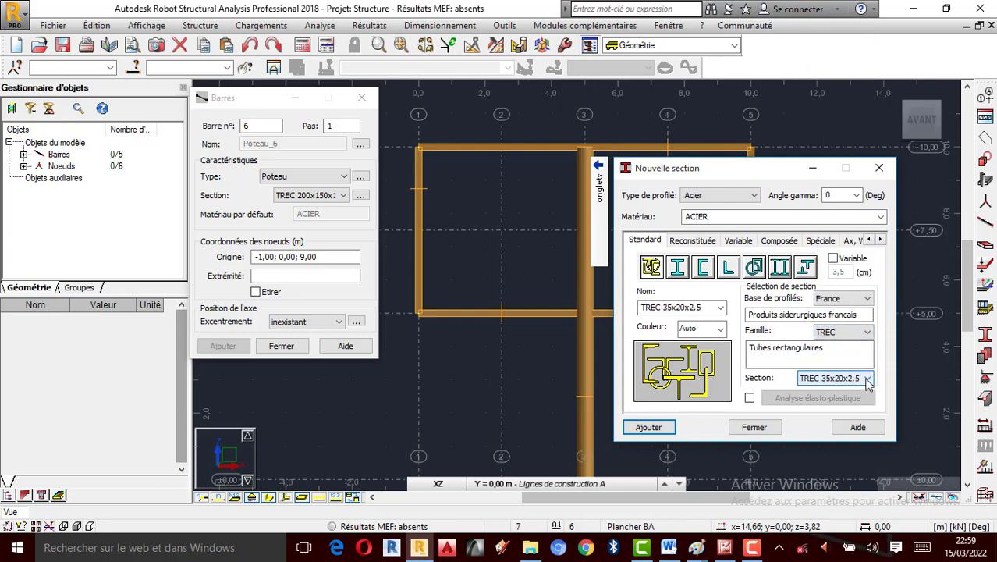
# Choose section TREC 100x60x2.5, add it to the bar sections and close the section definition.
pyautogui.click(867, 379)
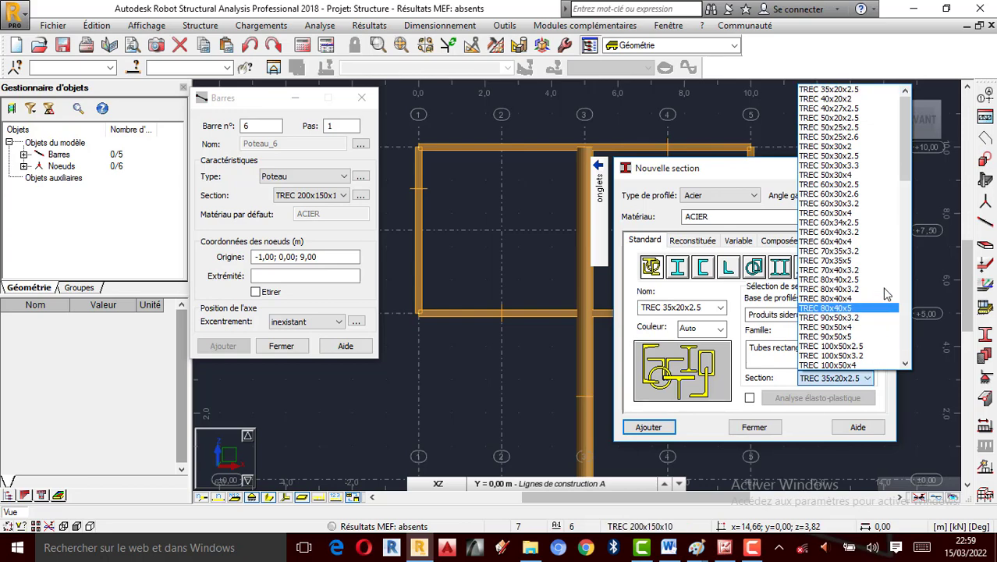
pyautogui.scroll(-3, 849, 306)
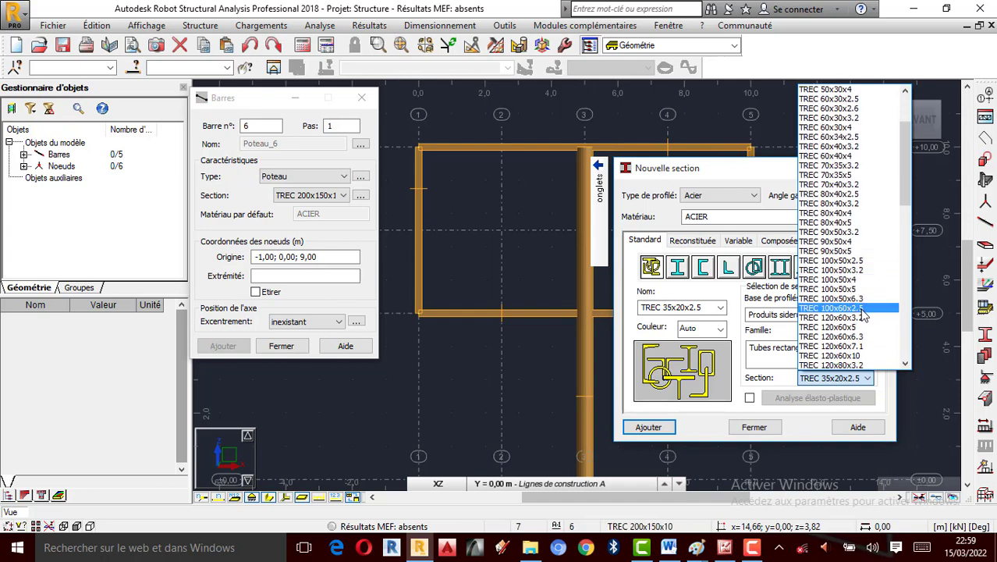
pyautogui.press('Down')
pyautogui.press('Down')
pyautogui.press('Down')
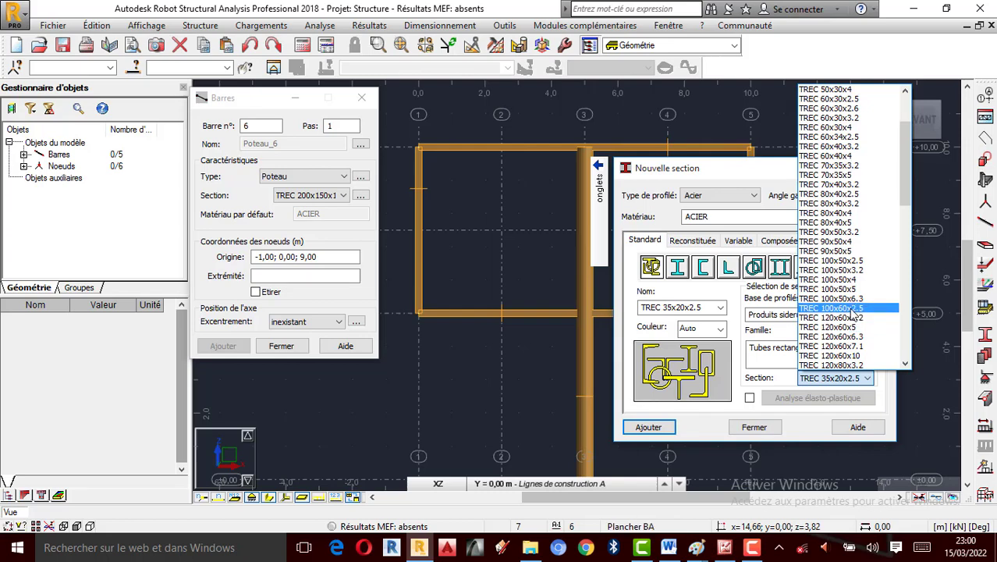
pyautogui.click(851, 310)
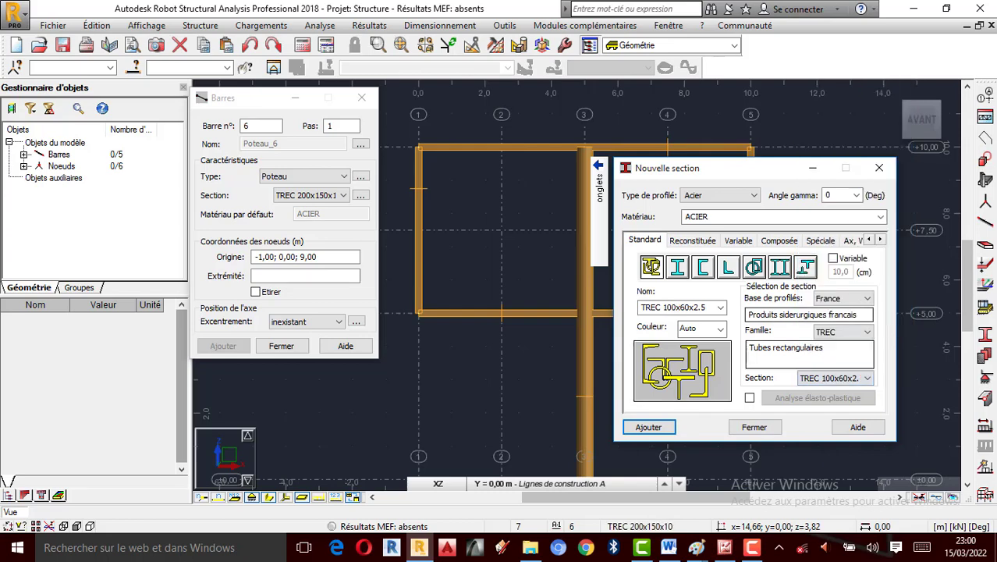
pyautogui.click(660, 427)
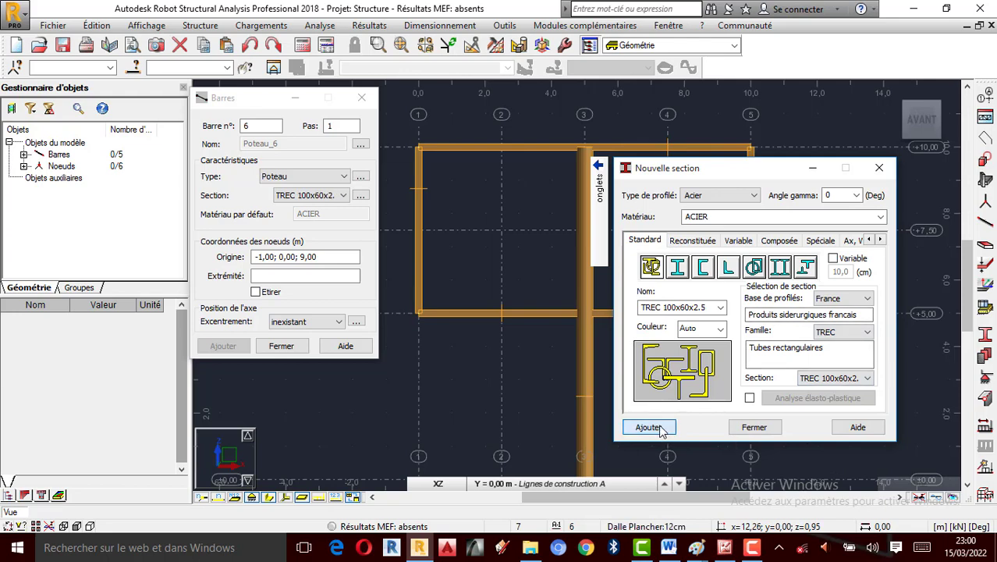
pyautogui.click(755, 427)
# Turn off the section shape display and model vertical TREC 100x60x2.5 bars on axes 2 and 4 from +5,00 to +10,00.
pyautogui.click(269, 498)
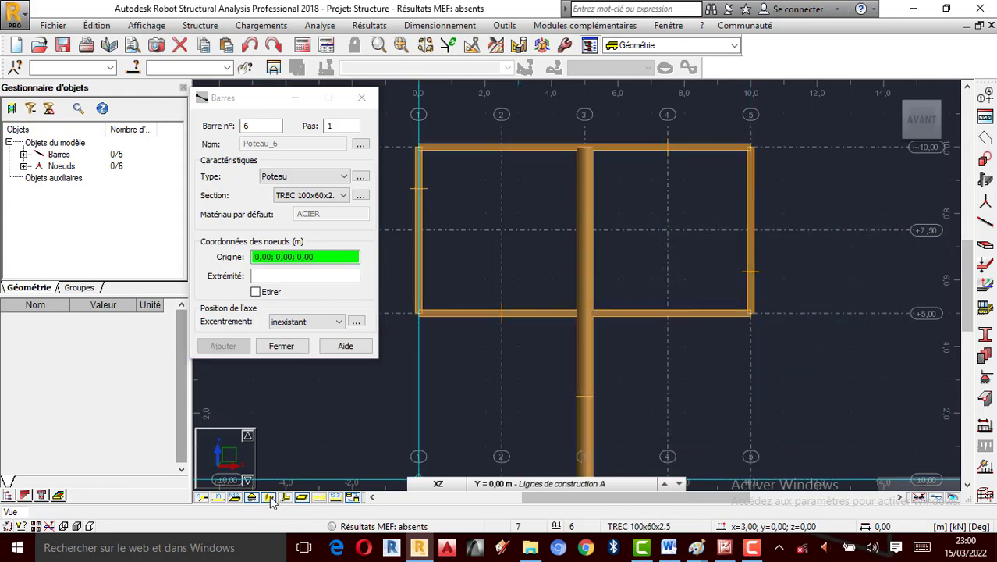
pyautogui.click(270, 498)
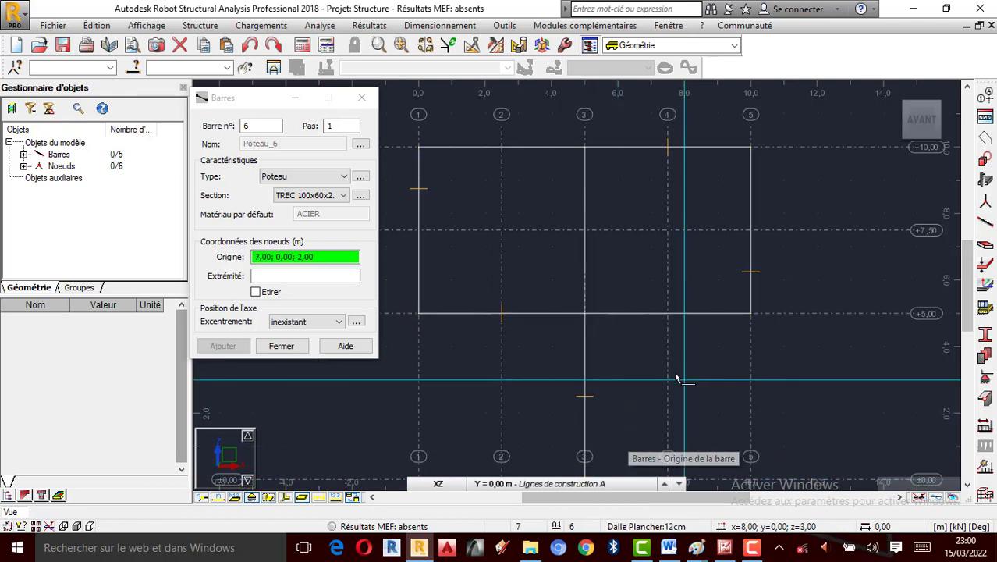
pyautogui.click(502, 313)
pyautogui.click(502, 147)
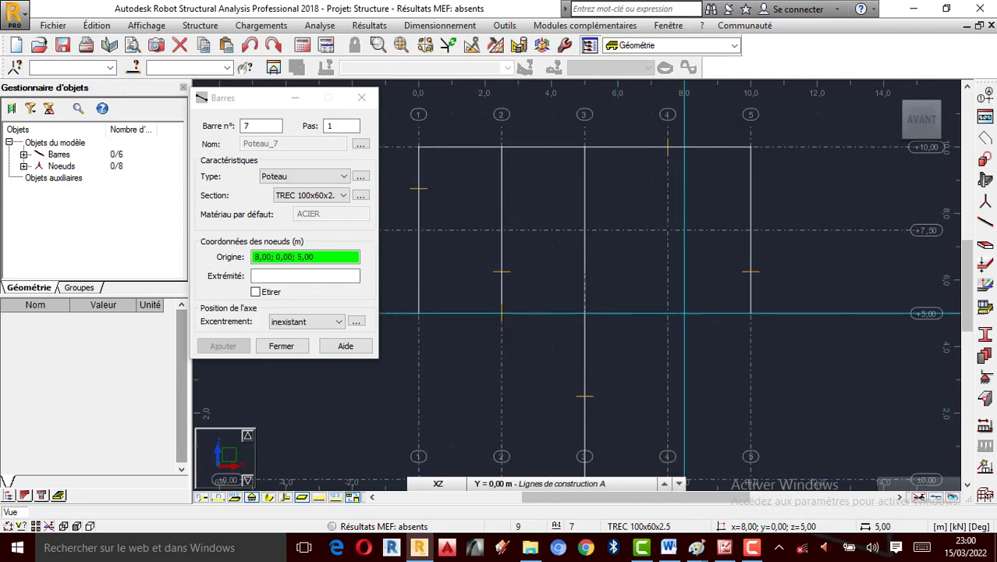
pyautogui.click(668, 313)
pyautogui.click(668, 147)
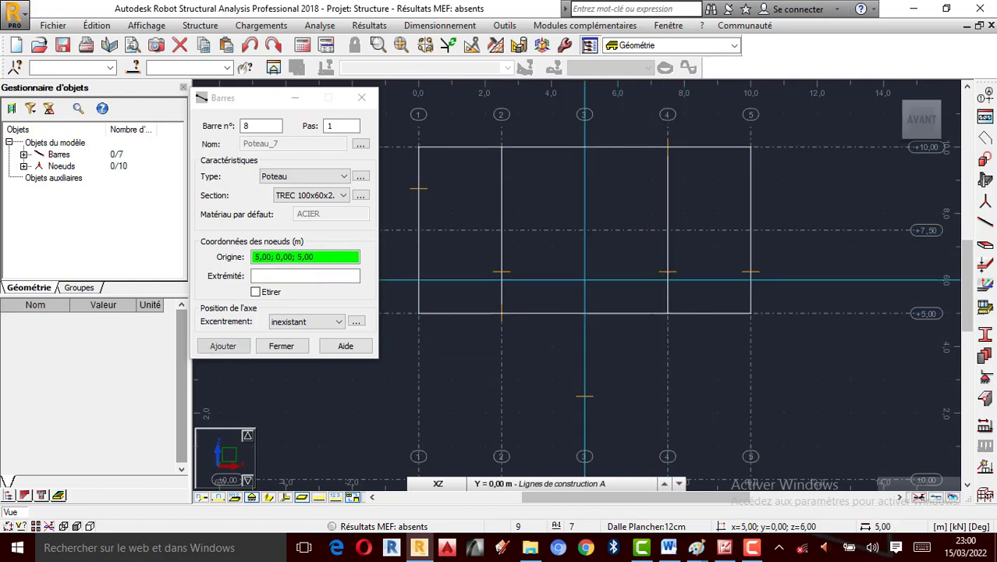
# Model a horizontal TREC 100x60x2.5 bar at level +7,50 from axis 1 to axis 5 and end bar creation.
pyautogui.click(418, 229)
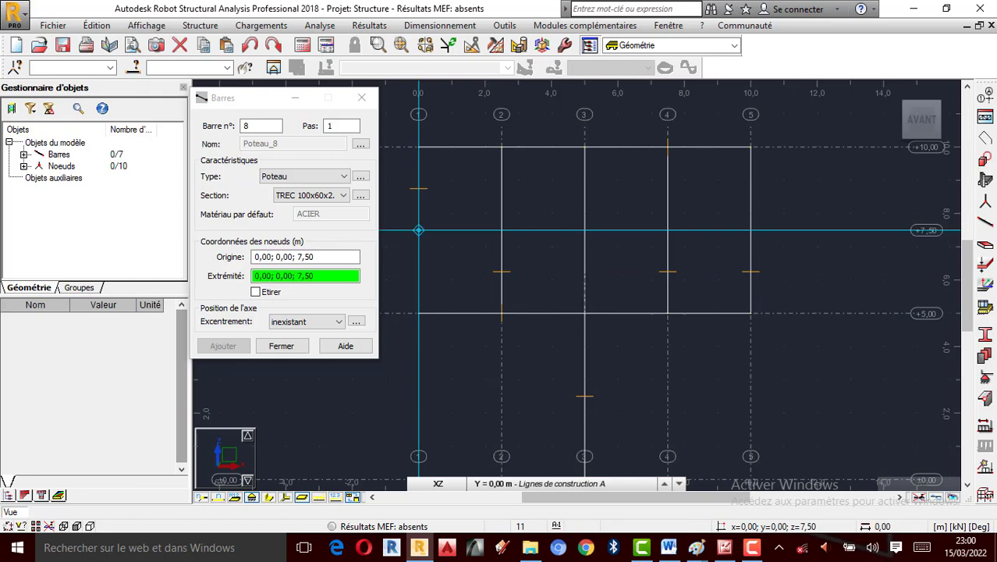
pyautogui.click(750, 230)
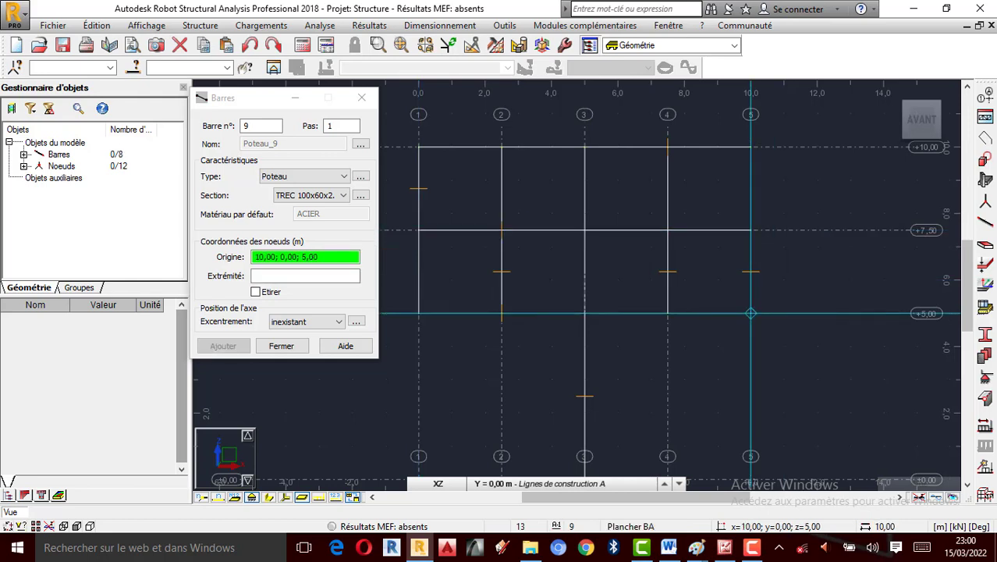
pyautogui.press('Escape')
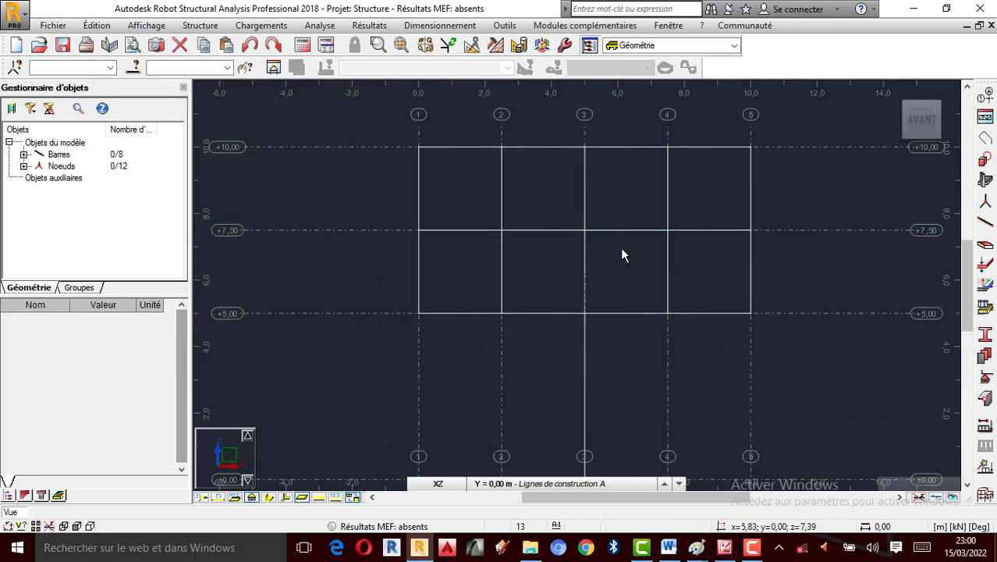
# Display the section shapes to examine the inner panel bars together with the frame and column.
pyautogui.scroll(1, 629, 312)
pyautogui.click(267, 497)
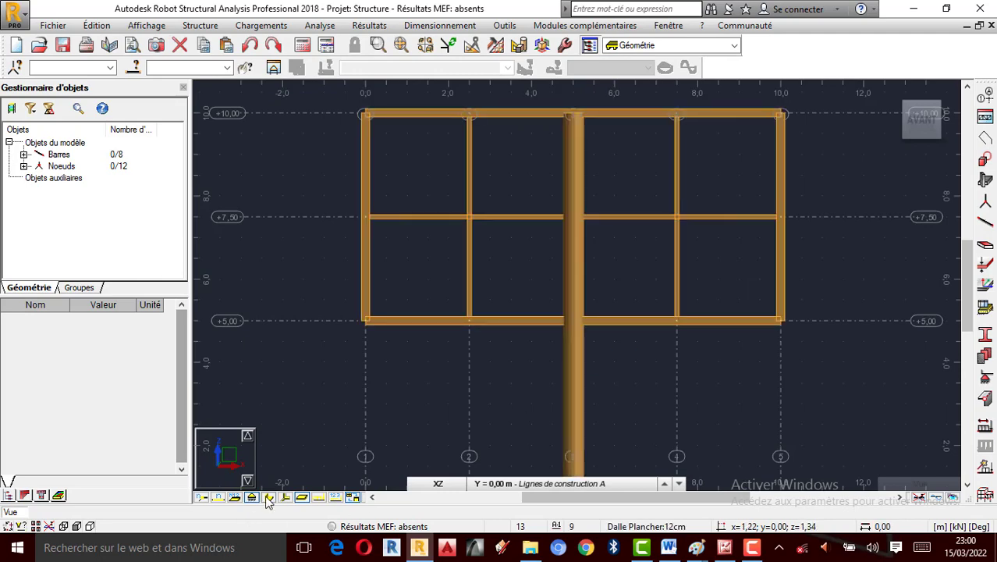
pyautogui.scroll(-3, 632, 353)
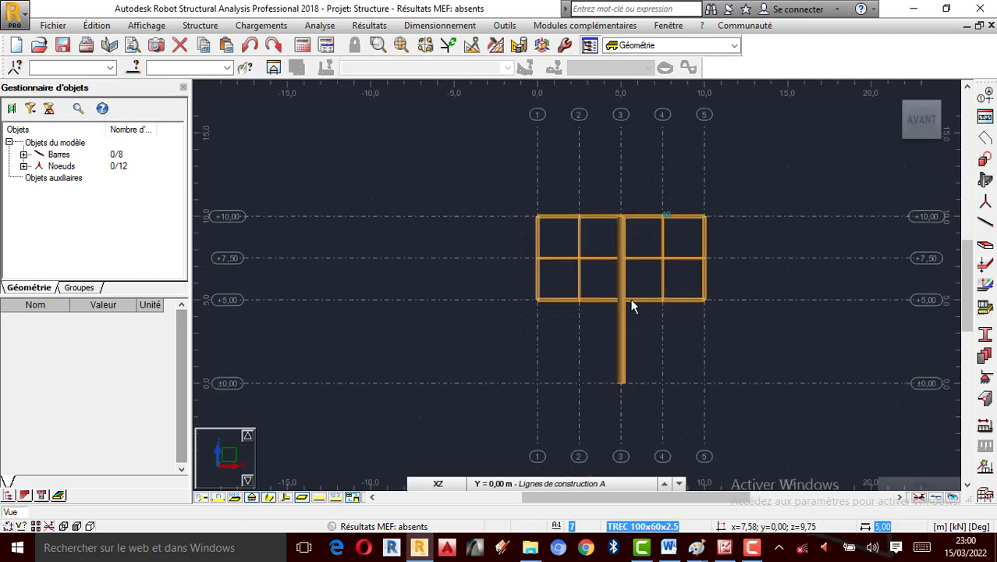
pyautogui.scroll(3, 630, 299)
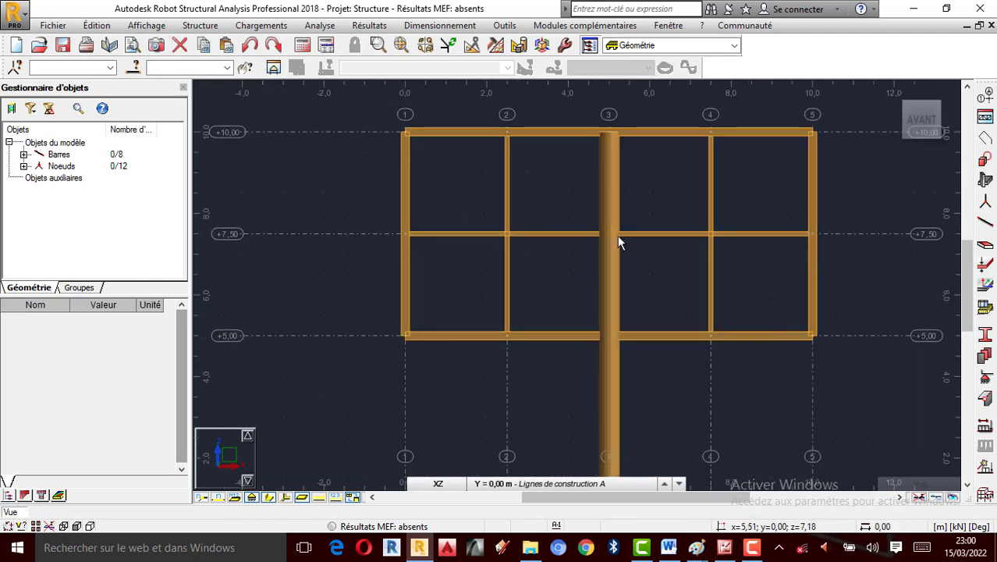
pyautogui.scroll(-1, 618, 236)
pyautogui.scroll(-1, 515, 159)
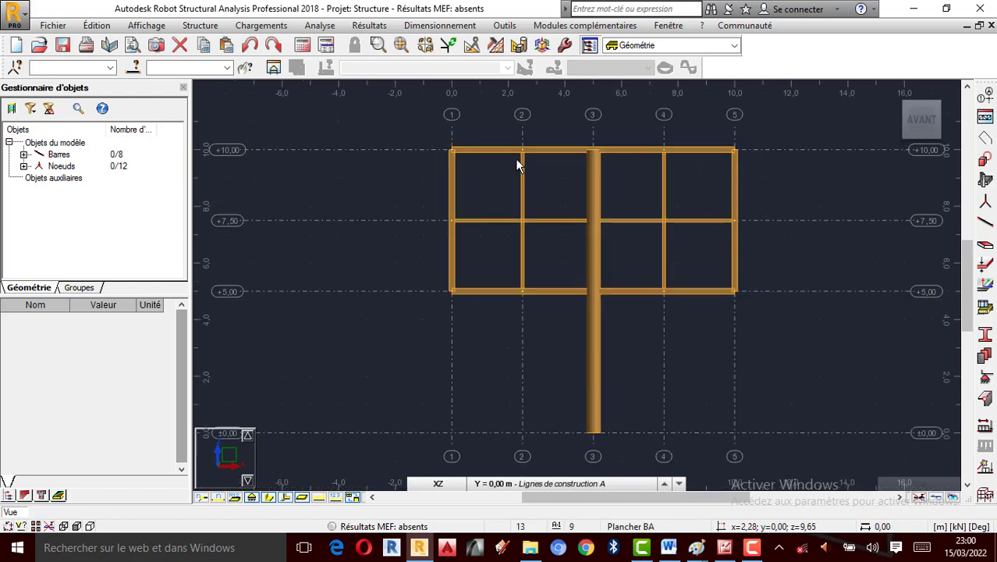
# Turn off the section shape display and select the XZ work plane on construction line A at 0,00 m.
pyautogui.click(269, 497)
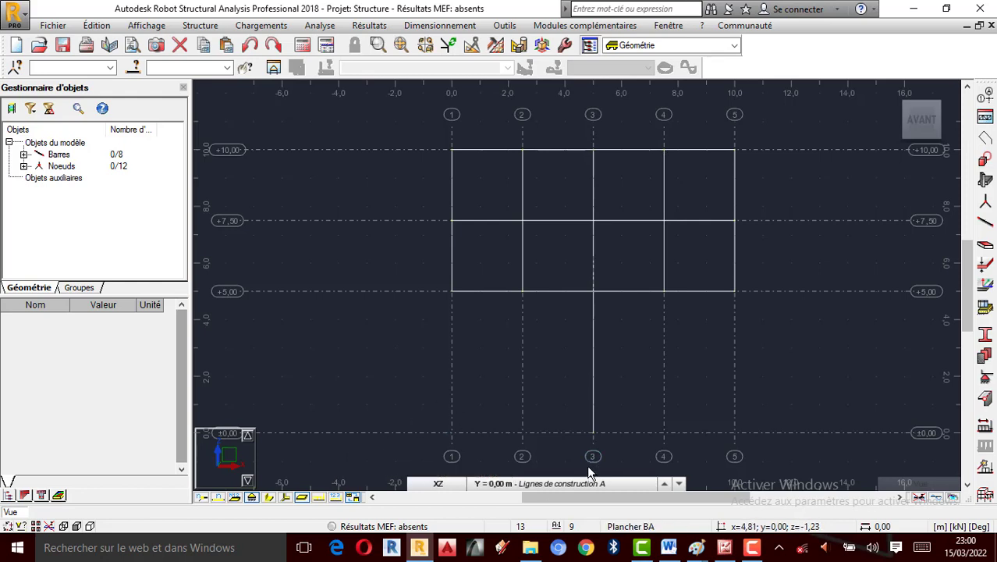
pyautogui.click(622, 484)
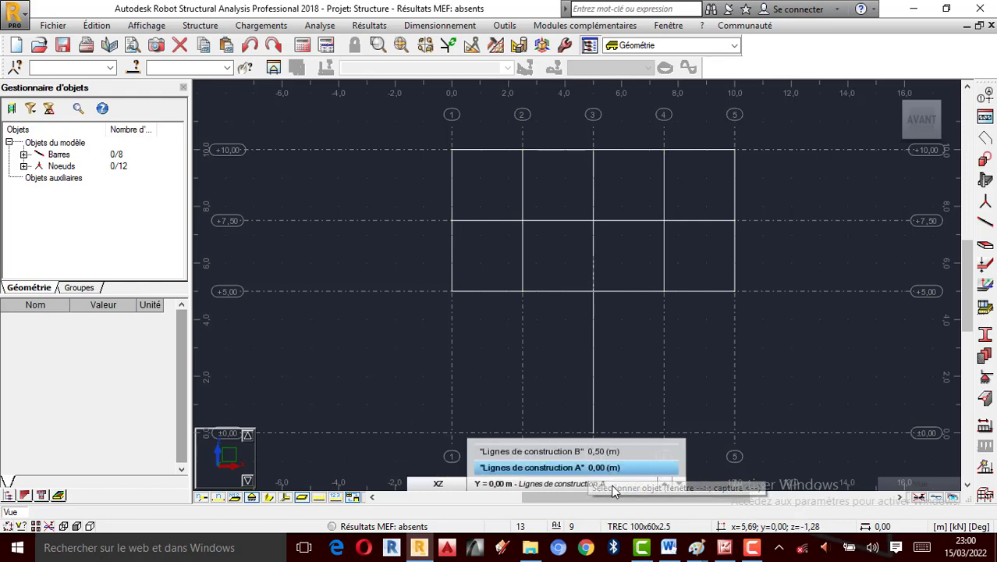
pyautogui.click(640, 468)
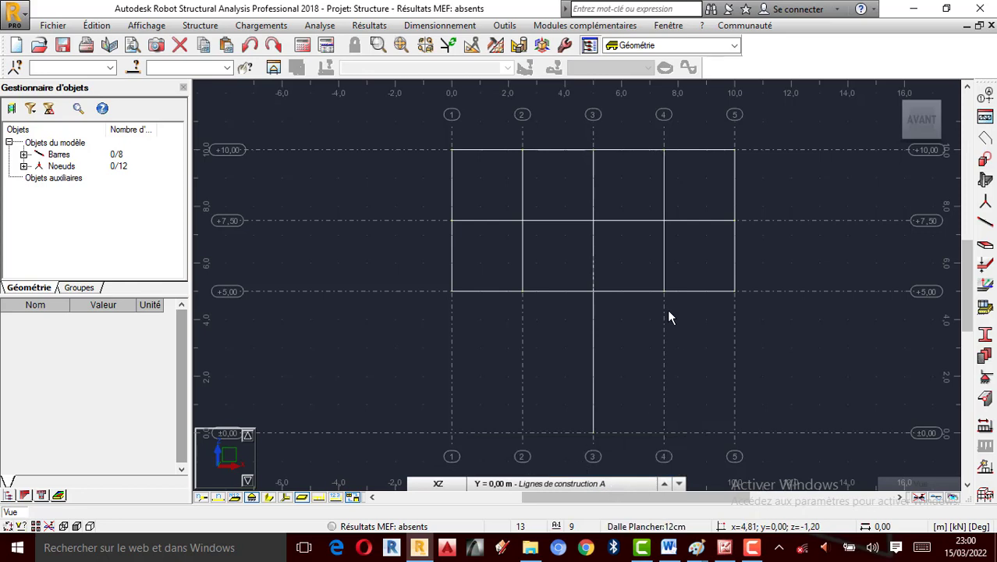
# Examine the panel frame and its central post in the front view and in 3D with section shapes displayed.
pyautogui.scroll(1, 634, 277)
pyautogui.scroll(-1, 618, 320)
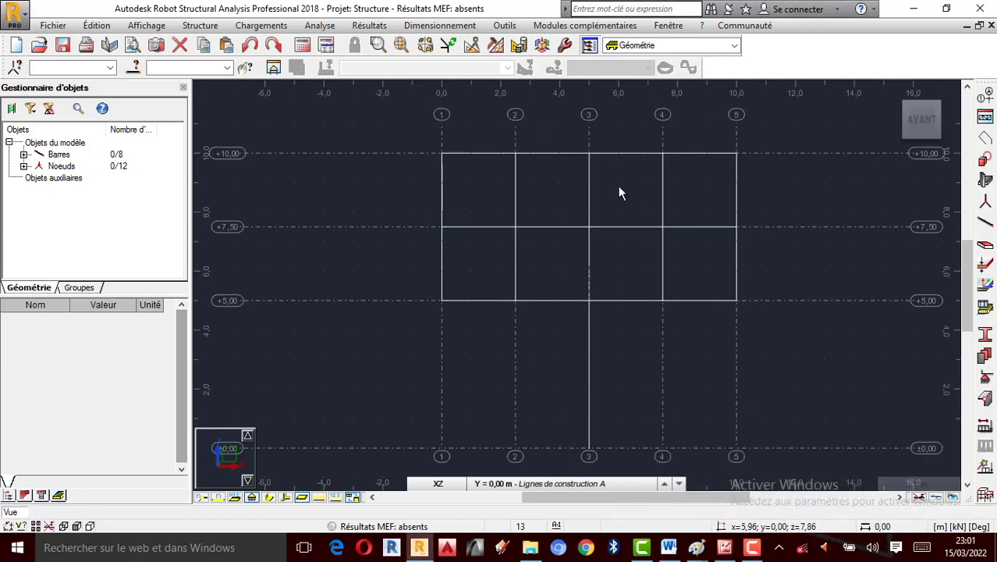
pyautogui.scroll(1, 617, 187)
pyautogui.scroll(1, 570, 202)
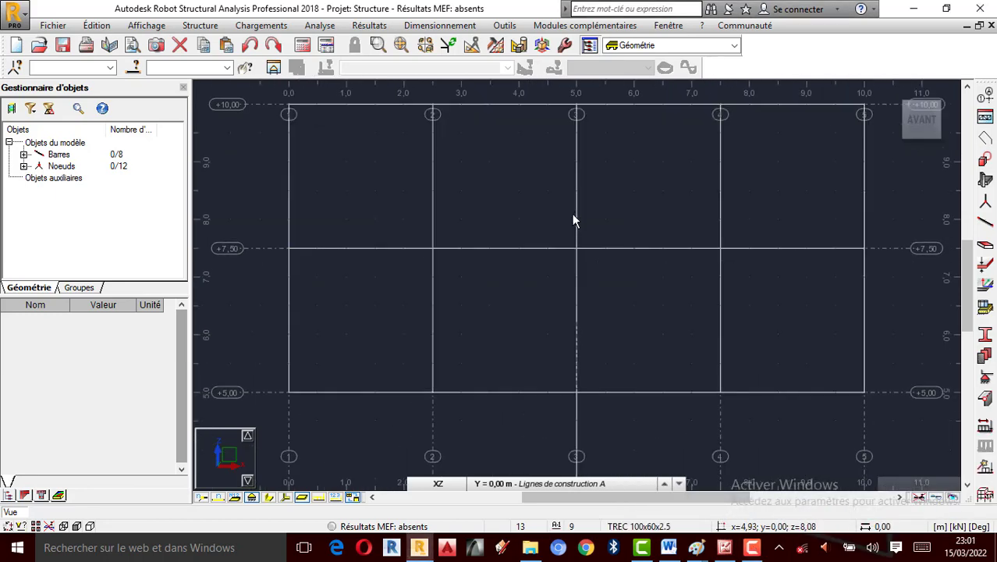
pyautogui.scroll(-1, 574, 214)
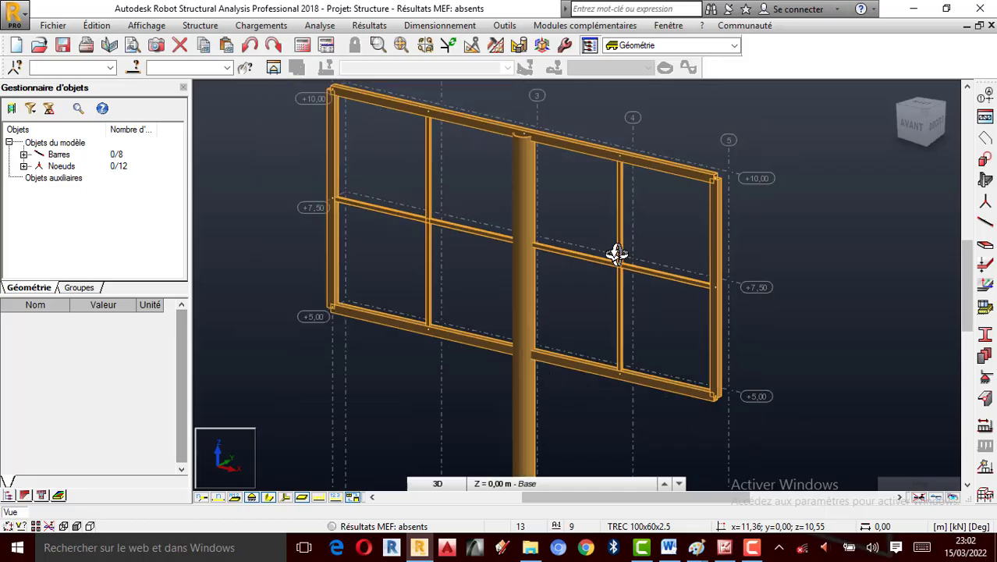
pyautogui.keyDown('shift'); pyautogui.moveTo(617, 251); pyautogui.dragTo(597, 171, button='middle'); pyautogui.keyUp('shift')
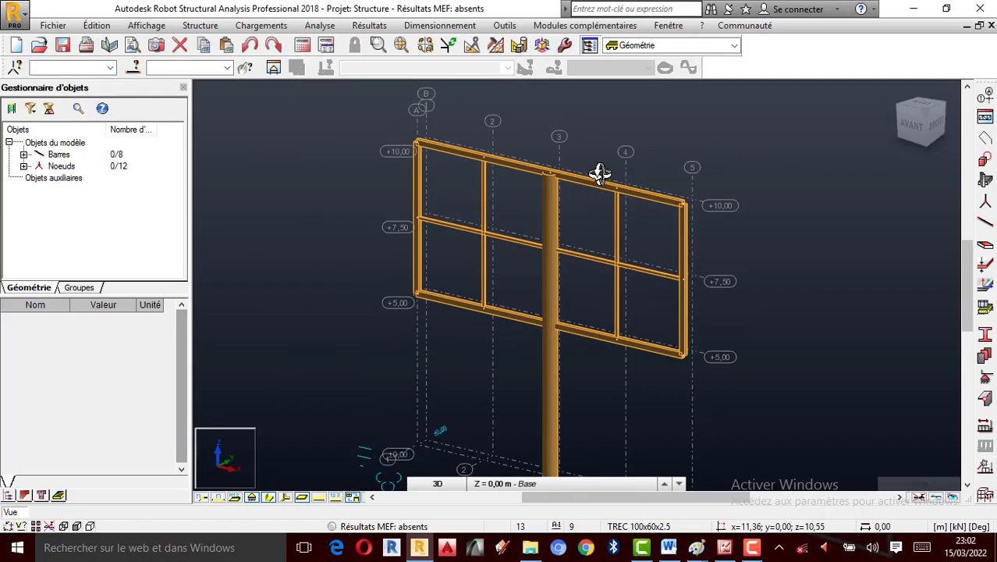
pyautogui.scroll(2, 599, 203)
pyautogui.scroll(-3, 546, 211)
pyautogui.scroll(4, 563, 195)
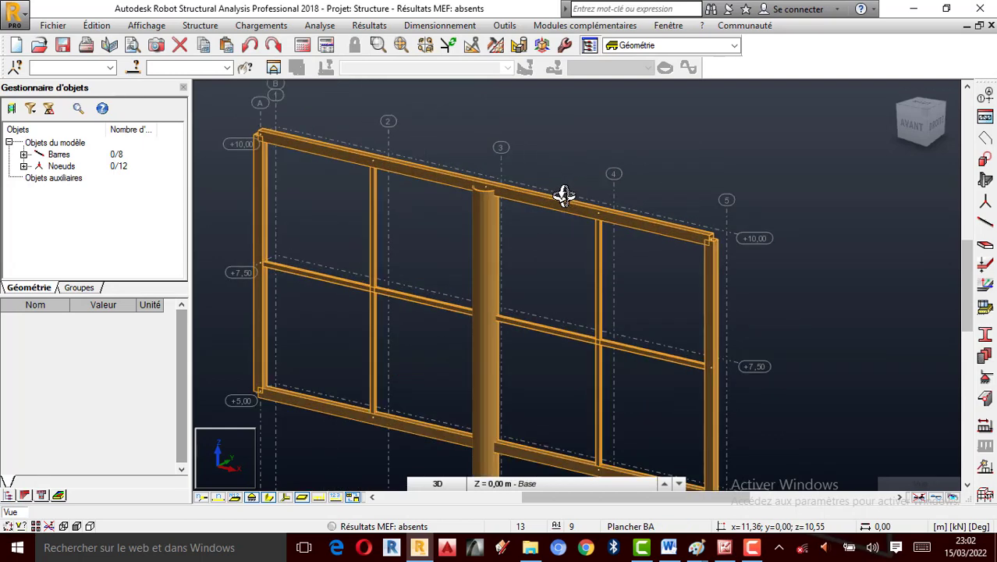
pyautogui.scroll(-2, 550, 168)
pyautogui.scroll(3, 522, 175)
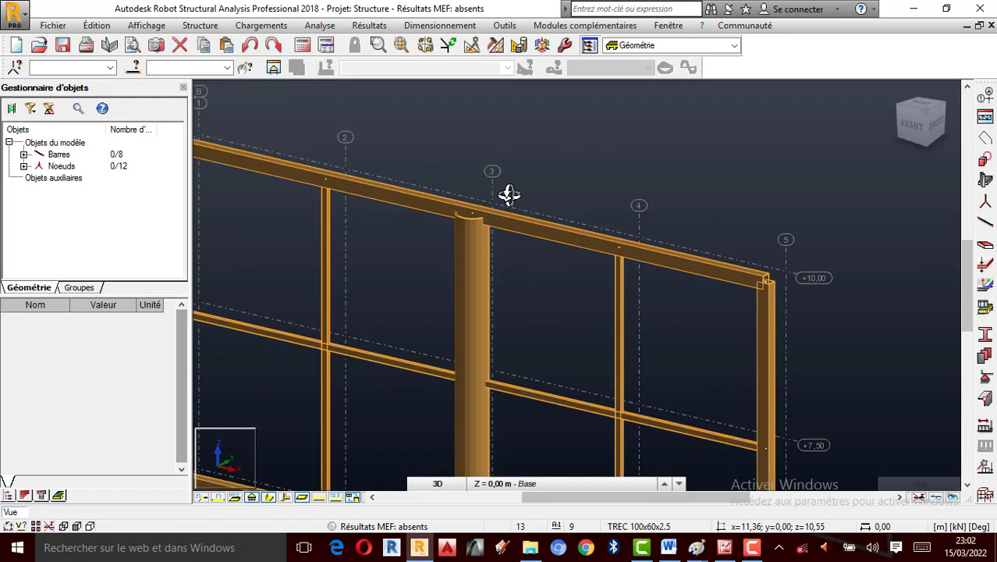
pyautogui.scroll(-2, 508, 199)
pyautogui.keyDown('shift'); pyautogui.moveTo(508, 232); pyautogui.dragTo(488, 269, button='middle'); pyautogui.keyUp('shift')
pyautogui.scroll(2, 512, 174)
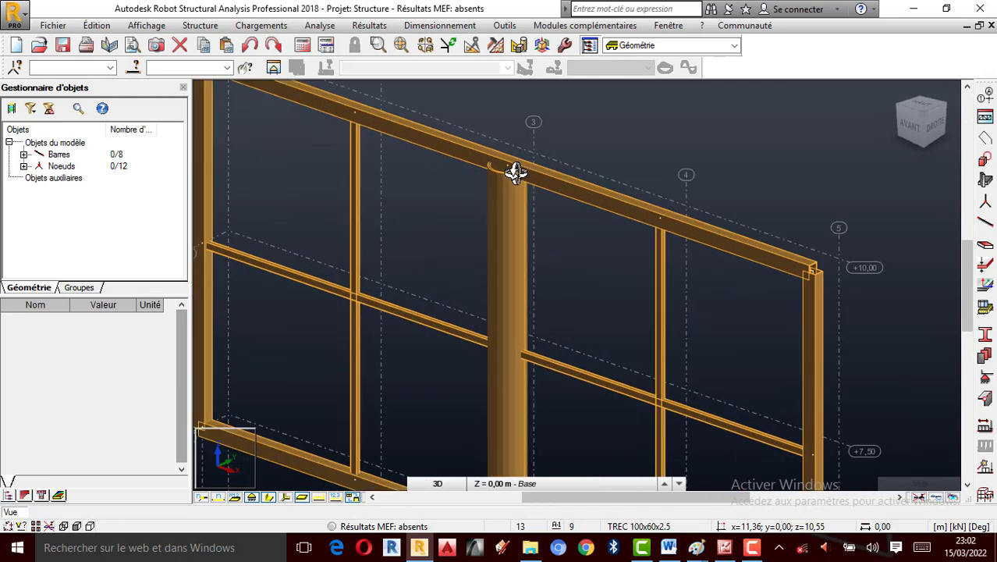
pyautogui.scroll(-2, 512, 174)
pyautogui.scroll(2, 504, 198)
pyautogui.scroll(-1, 503, 259)
pyautogui.scroll(-1, 504, 260)
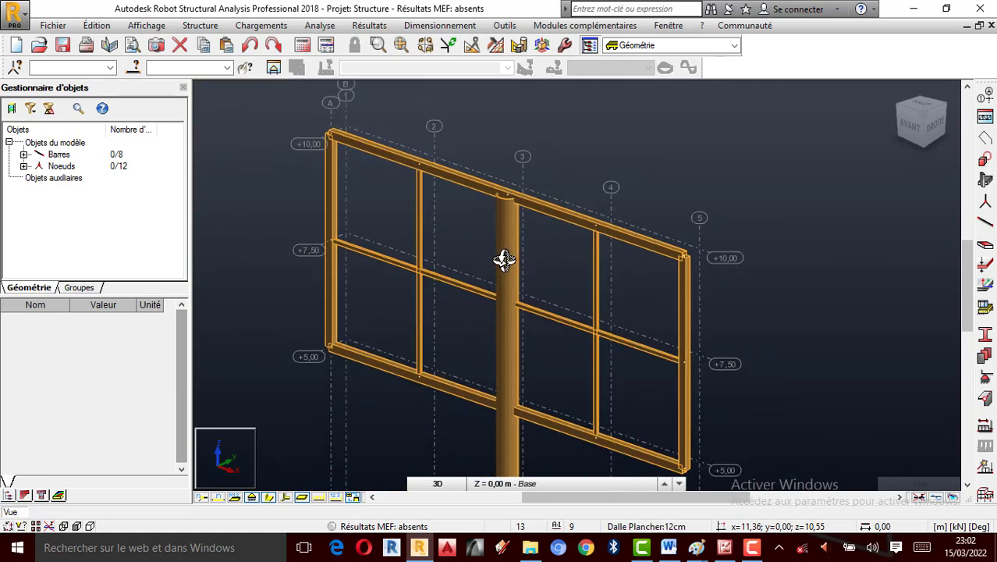
pyautogui.scroll(-1, 504, 260)
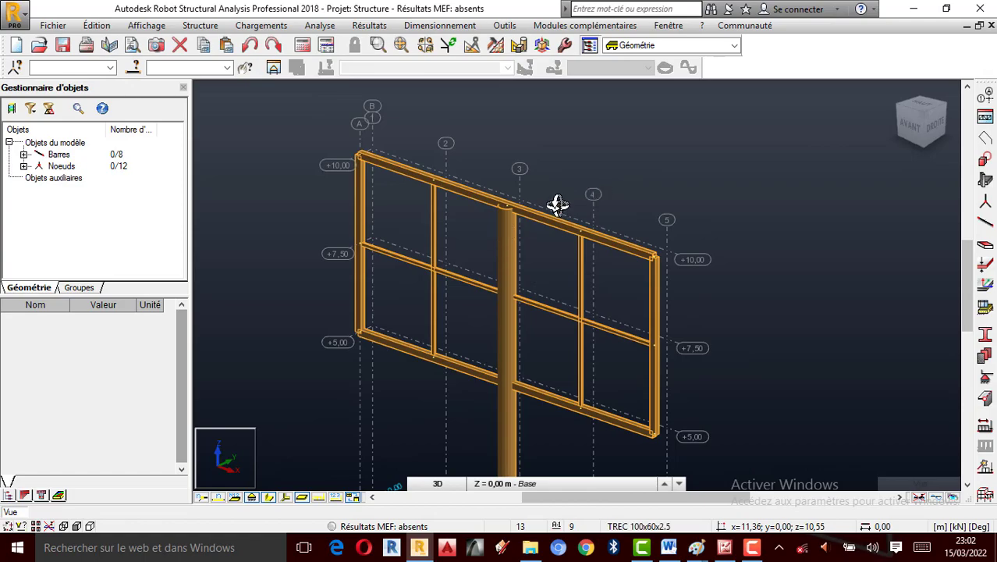
pyautogui.scroll(-1, 553, 211)
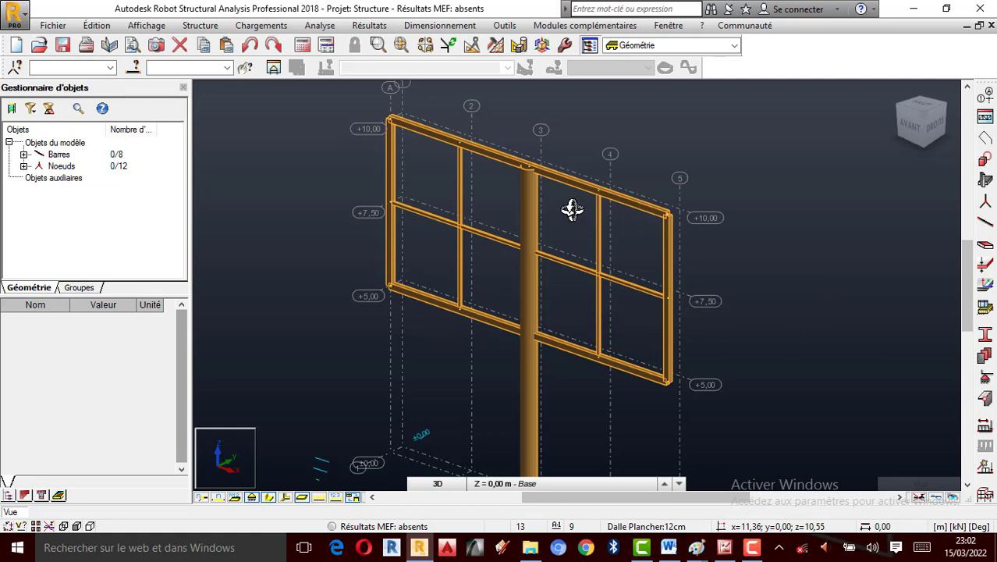
pyautogui.moveTo(572, 210); pyautogui.dragTo(648, 242)
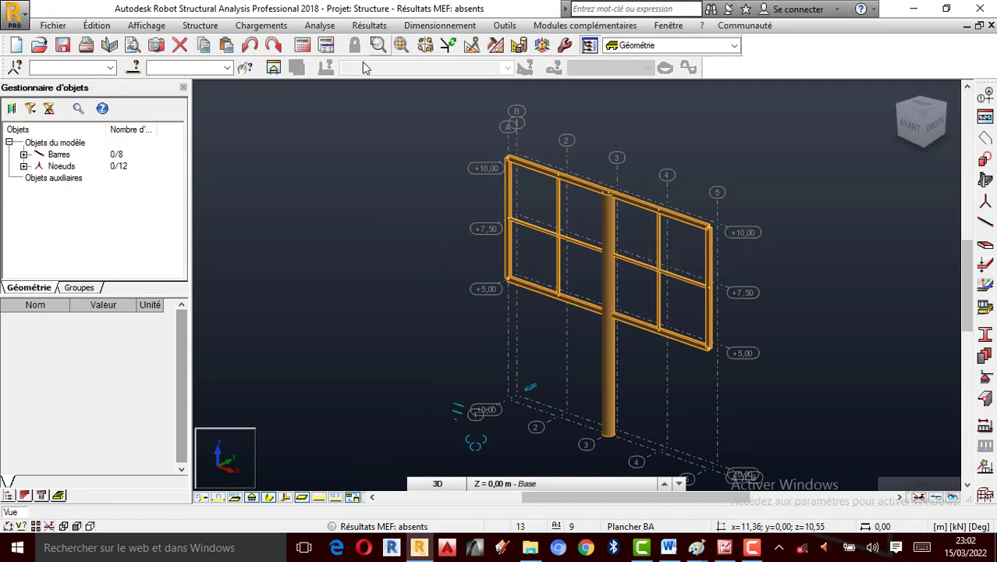
# Try to move the structure by translation vector 0;0.5;0 m without a selection, declining to apply it to the whole structure.
pyautogui.click(468, 46)
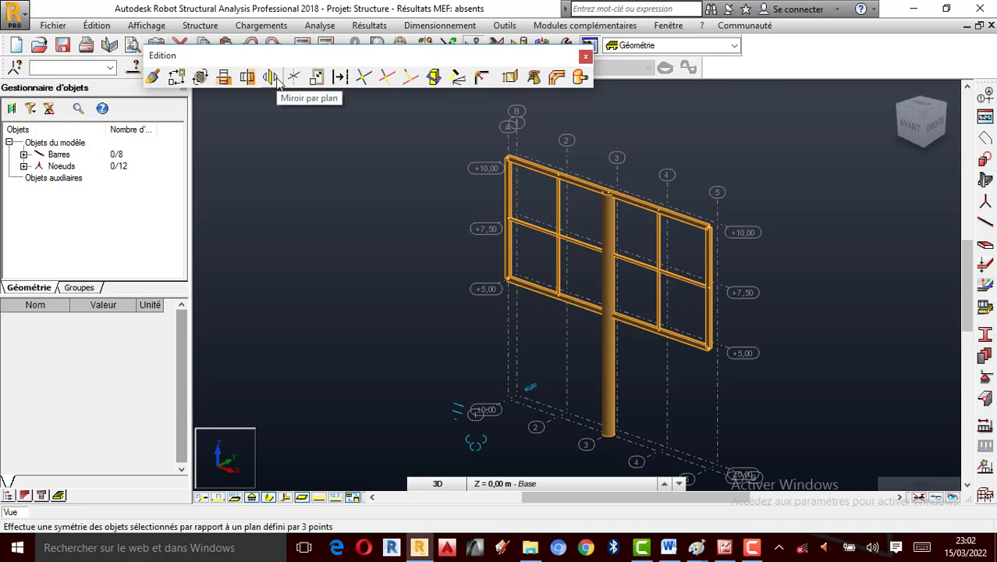
pyautogui.click(184, 81)
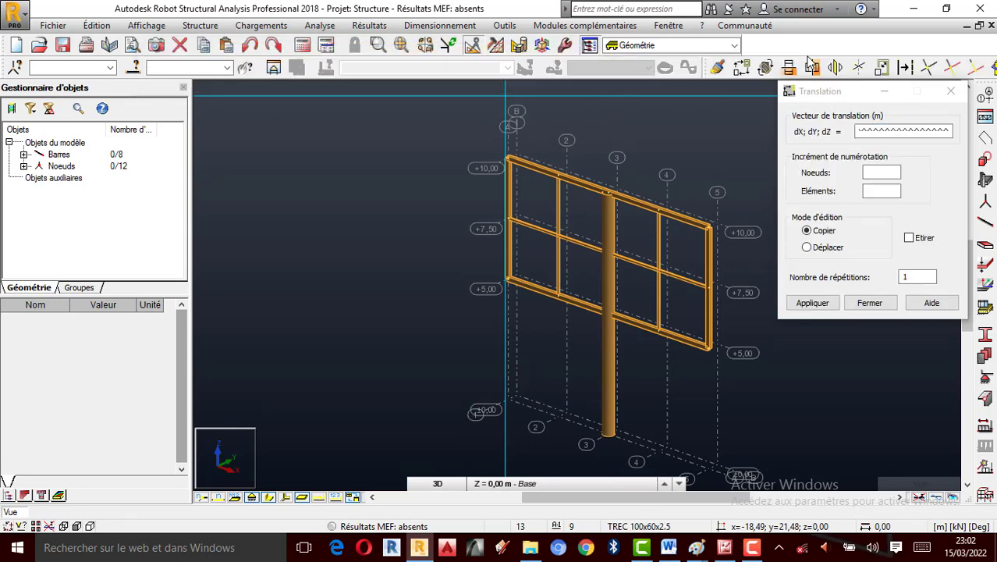
pyautogui.moveTo(855, 92); pyautogui.dragTo(218, 131)
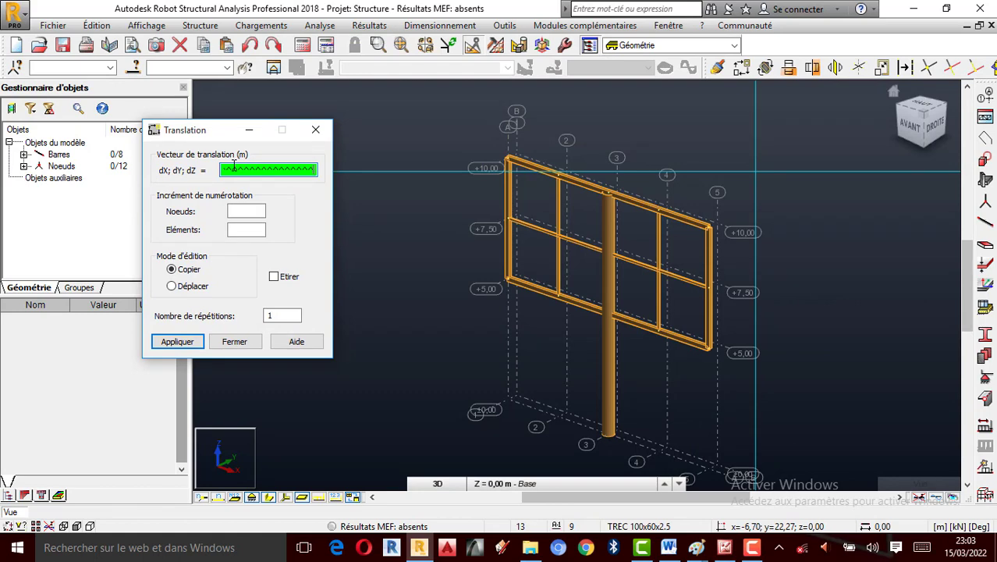
pyautogui.press('Escape')
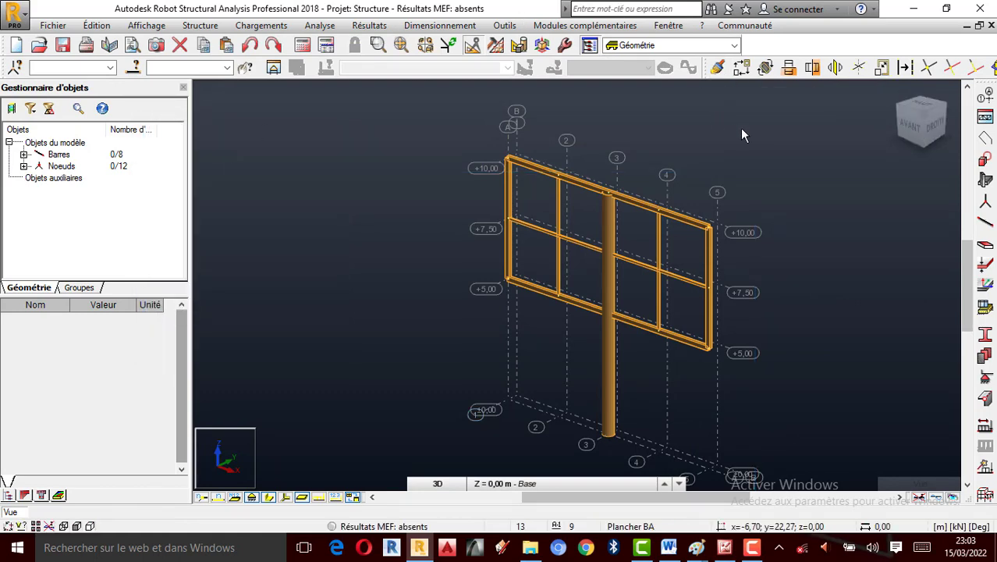
pyautogui.click(743, 73)
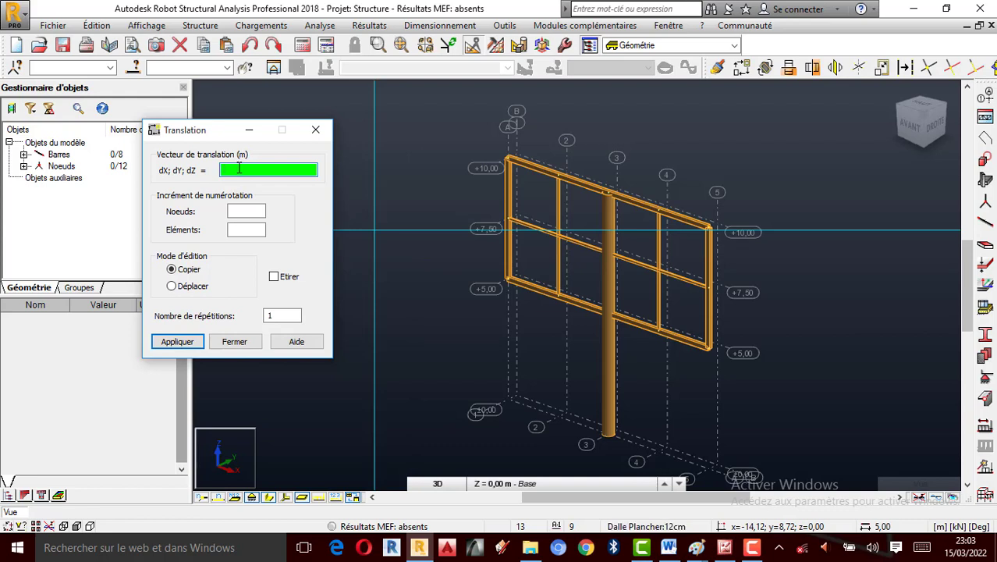
pyautogui.write('0')
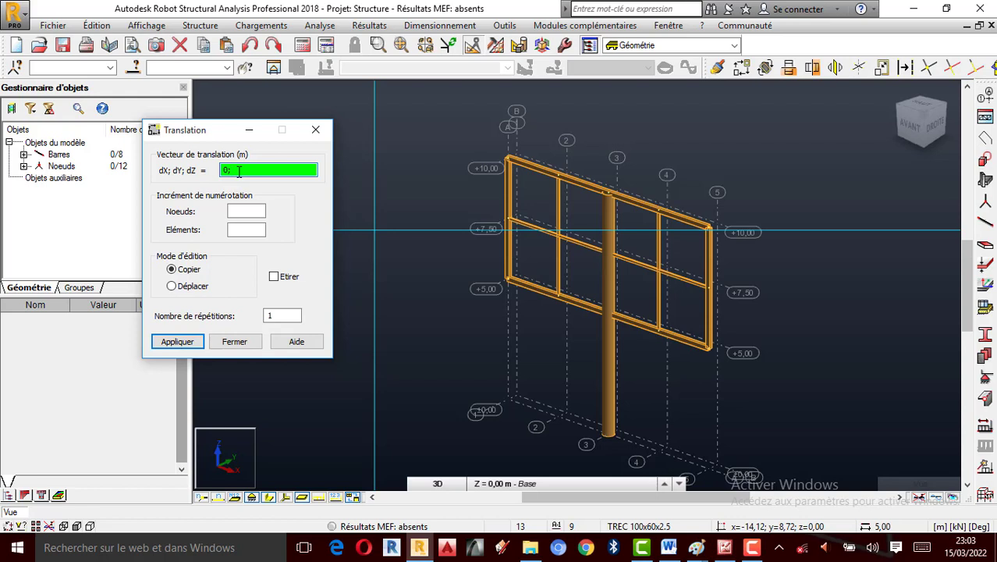
pyautogui.write('0;')
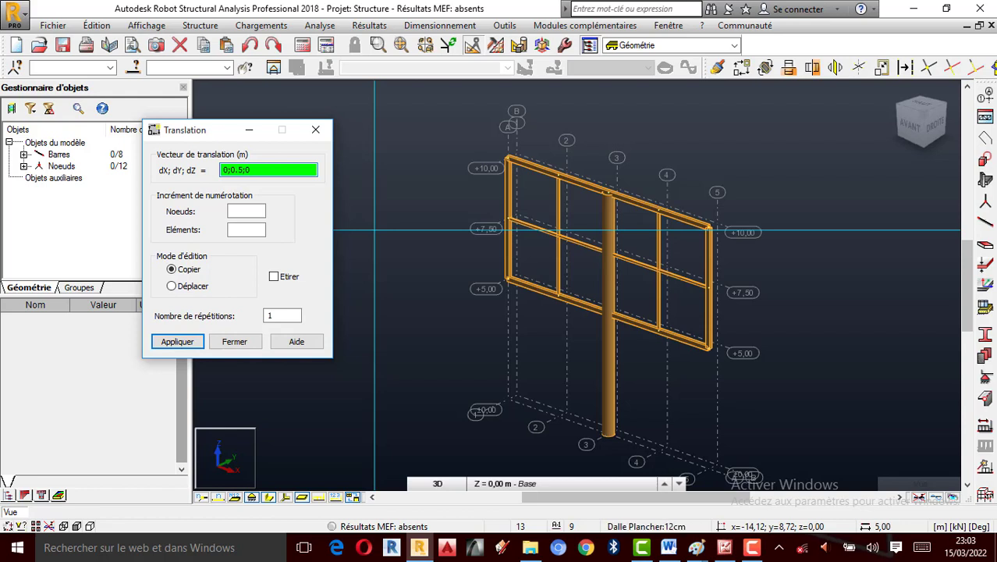
pyautogui.click(172, 287)
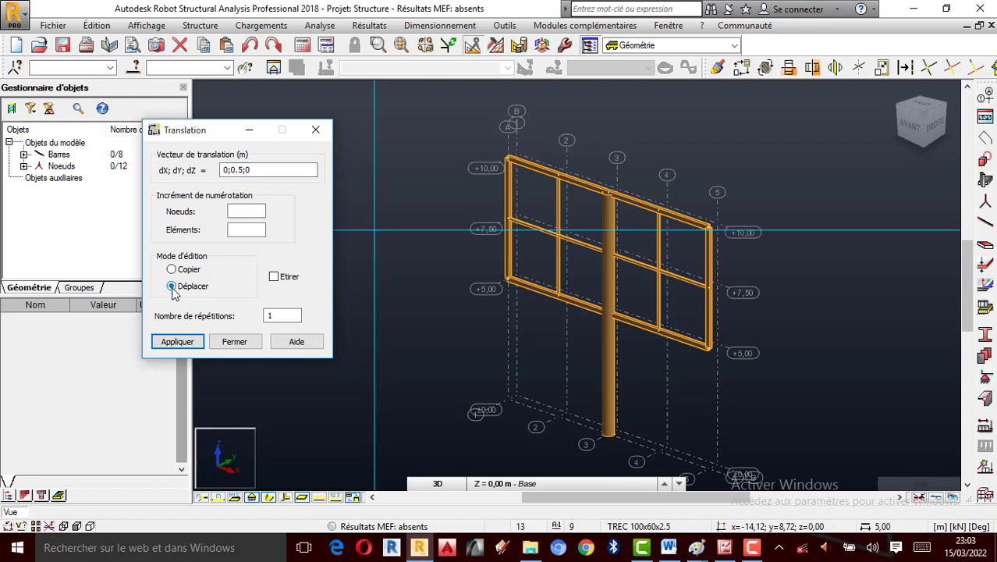
pyautogui.click(178, 342)
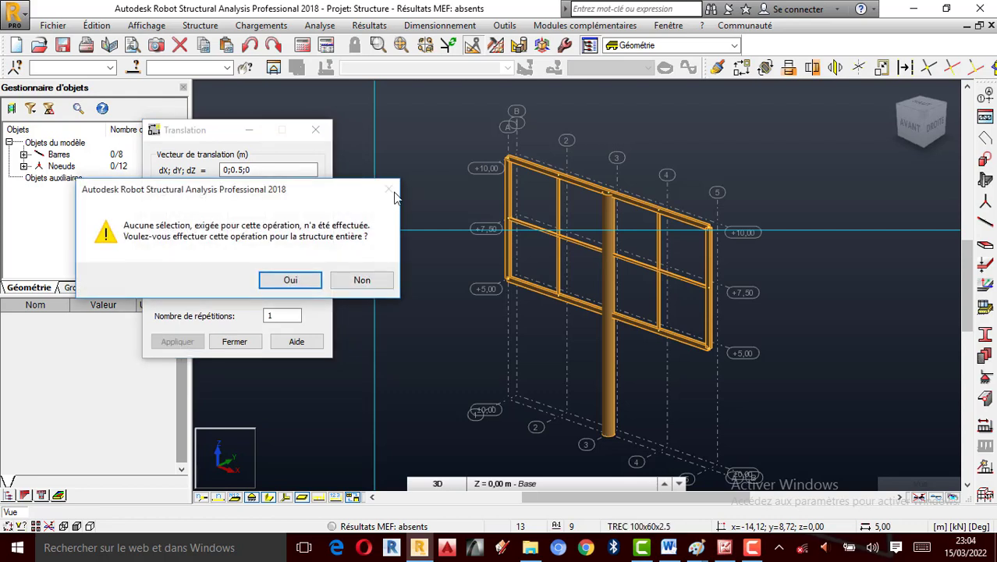
pyautogui.click(373, 281)
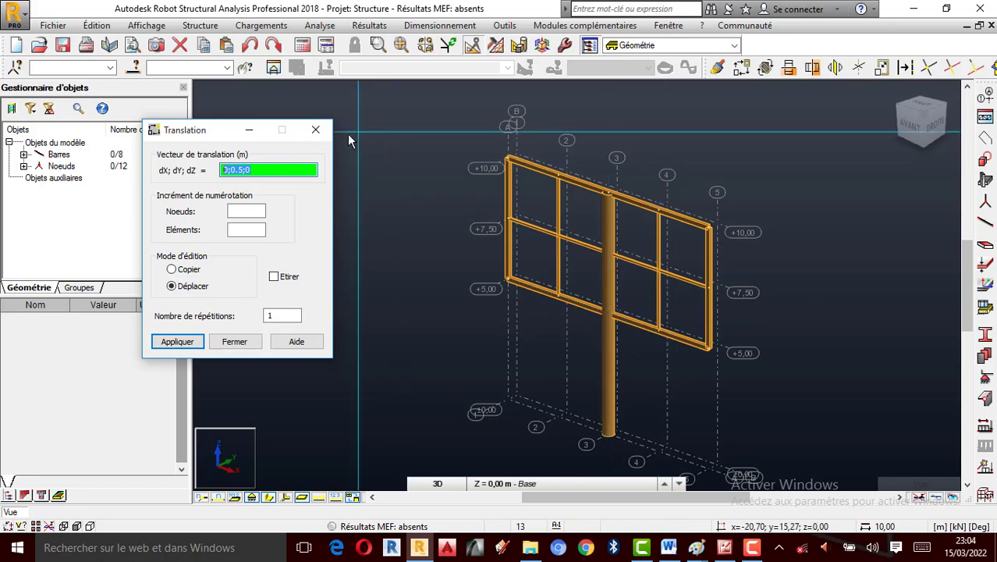
pyautogui.click(315, 131)
# Try to copy the central post by translation vector 0;0.5;0 m and undo the copy.
pyautogui.click(610, 354)
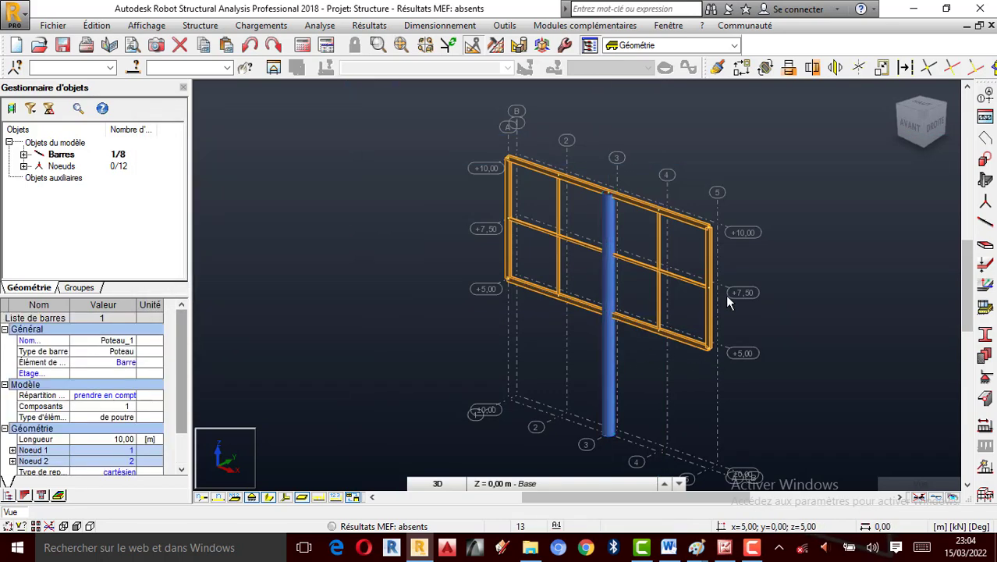
pyautogui.scroll(1, 643, 191)
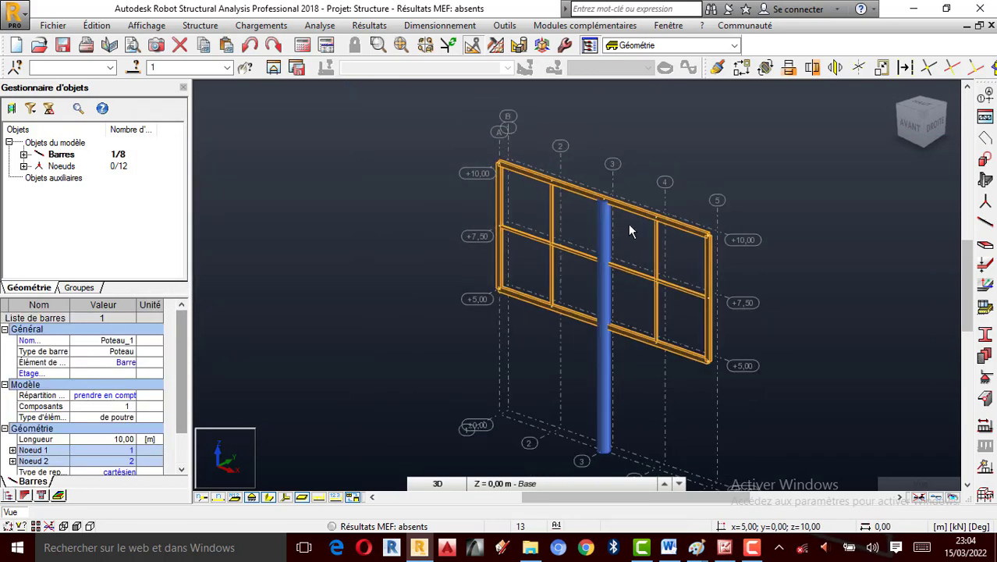
pyautogui.click(742, 68)
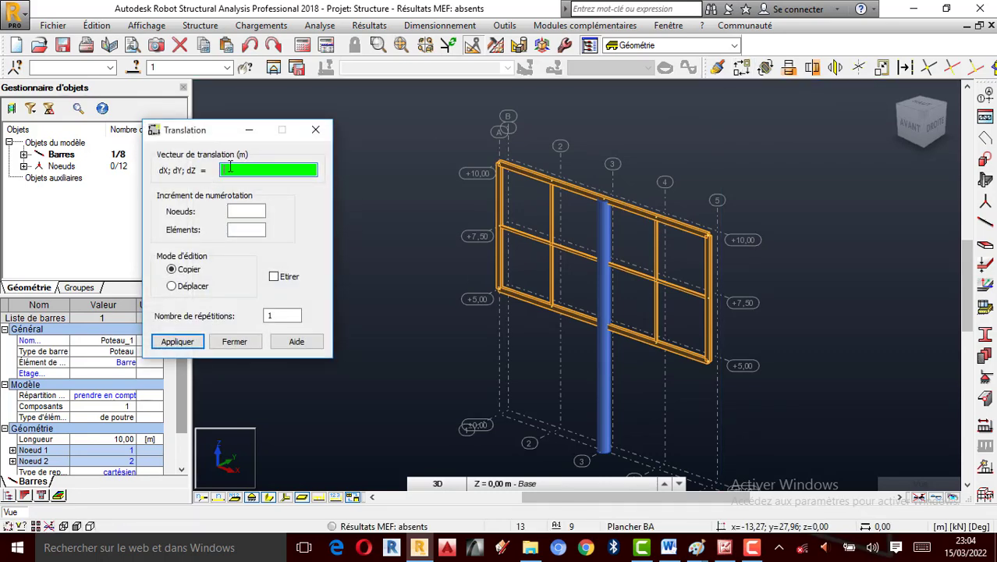
pyautogui.click(176, 344)
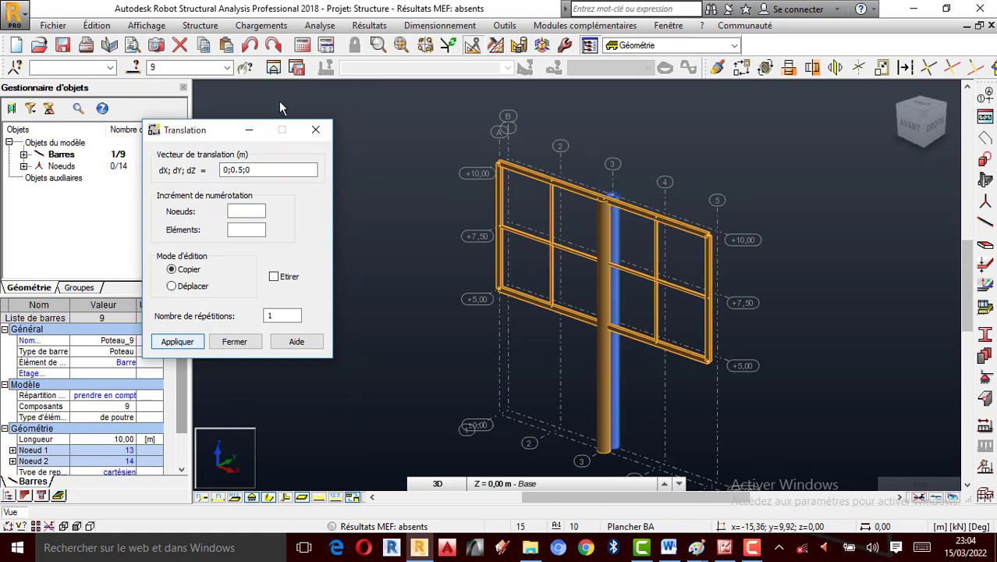
pyautogui.click(249, 46)
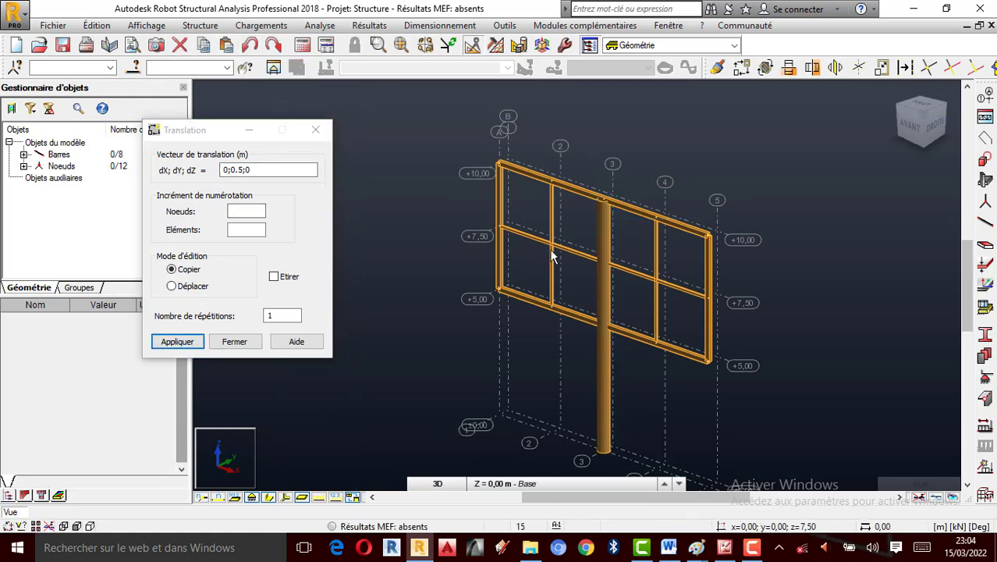
pyautogui.click(315, 130)
# Move the central post by translation vector 0;0.5;0 m using the Déplacer edit mode with one repetition.
pyautogui.click(608, 300)
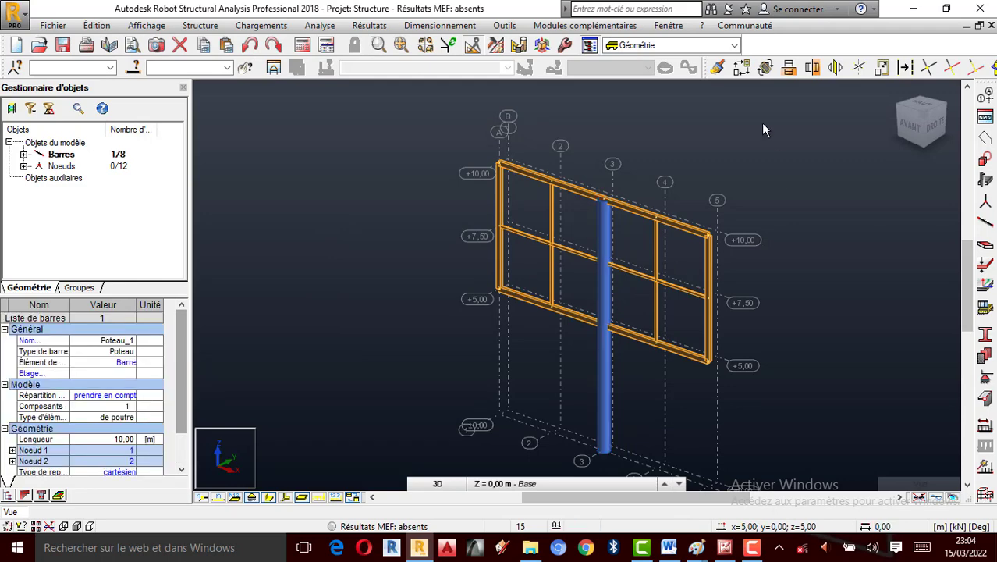
pyautogui.click(746, 72)
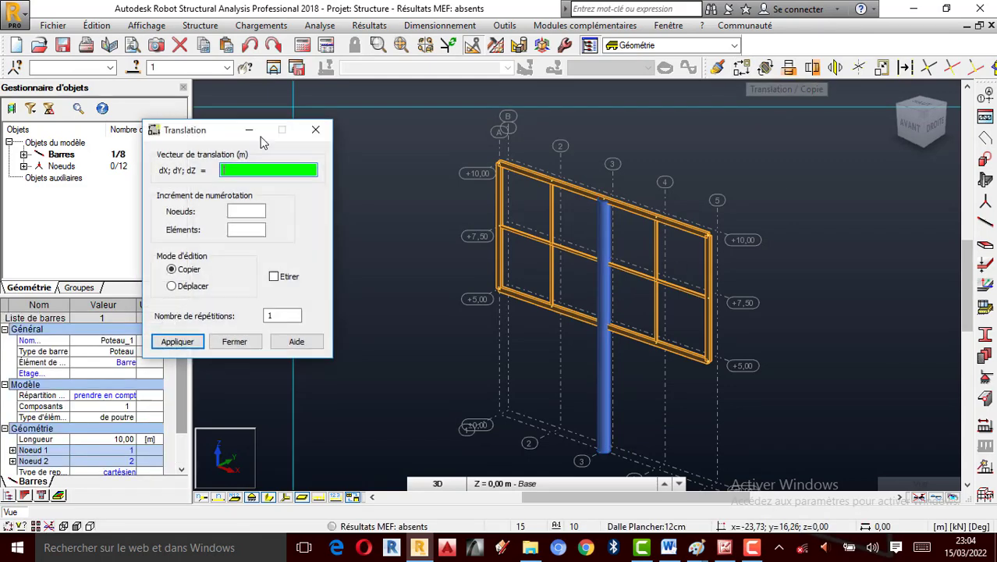
pyautogui.click(257, 171)
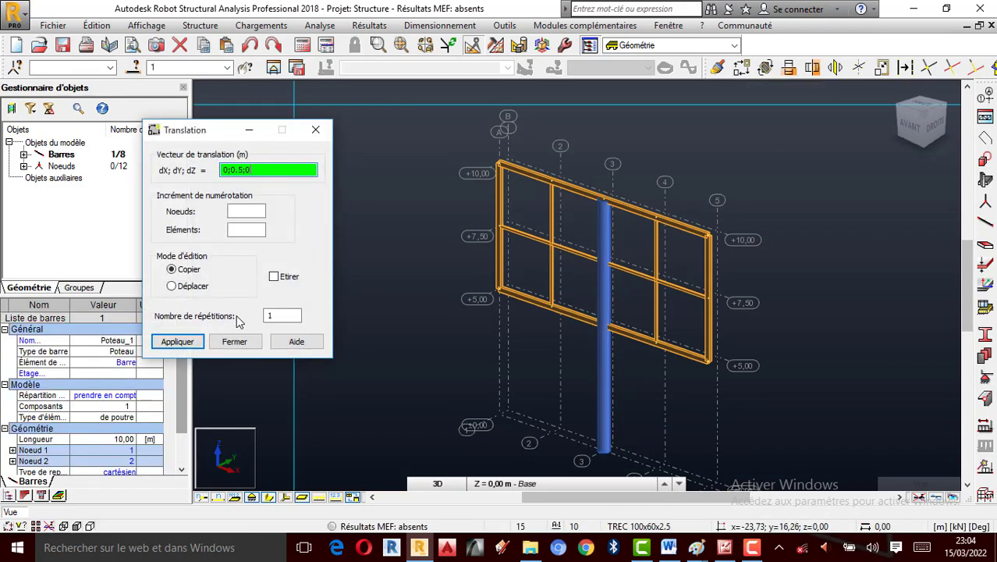
pyautogui.click(173, 287)
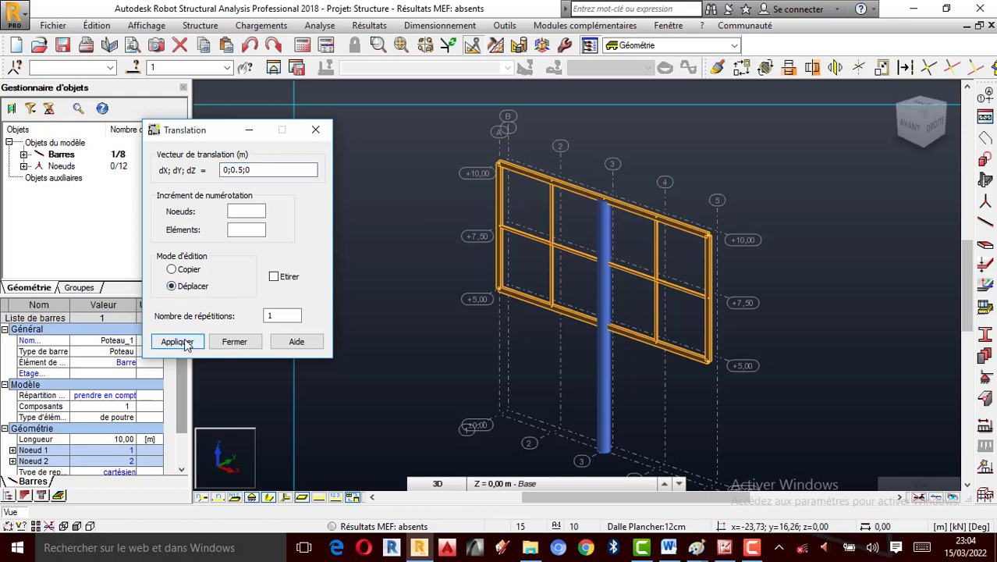
pyautogui.click(178, 342)
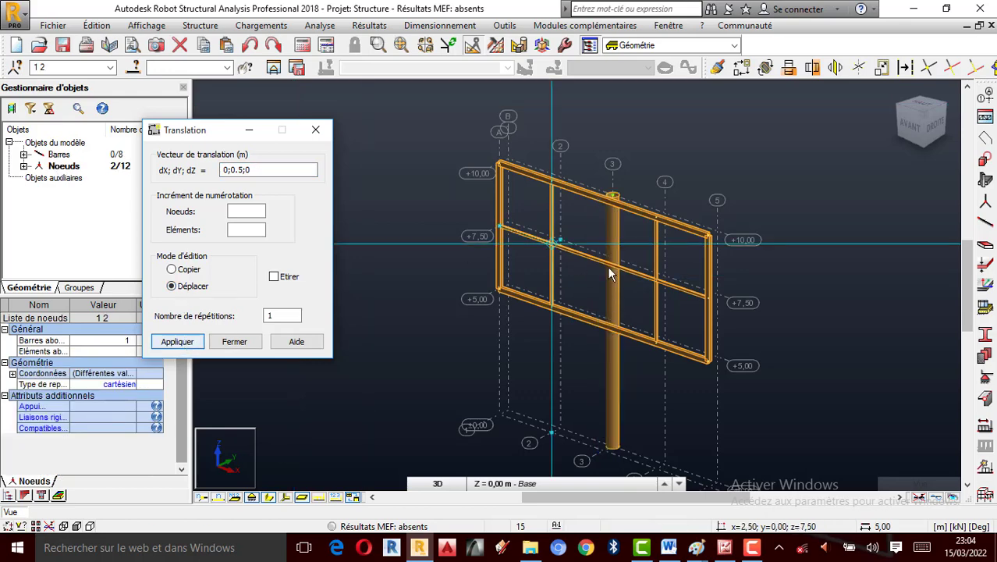
# Turn off the section shape display to show the bars as axis lines, and leave the Translation command.
pyautogui.rightClick(630, 139)
pyautogui.click(595, 200)
pyautogui.moveTo(595, 200); pyautogui.dragTo(599, 247)
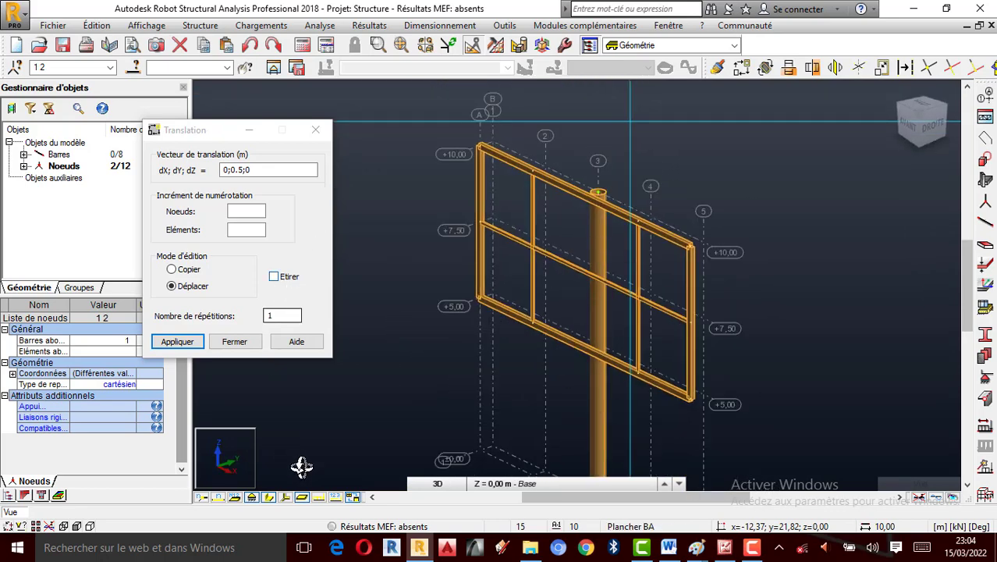
pyautogui.click(269, 498)
pyautogui.moveTo(535, 284); pyautogui.dragTo(601, 275)
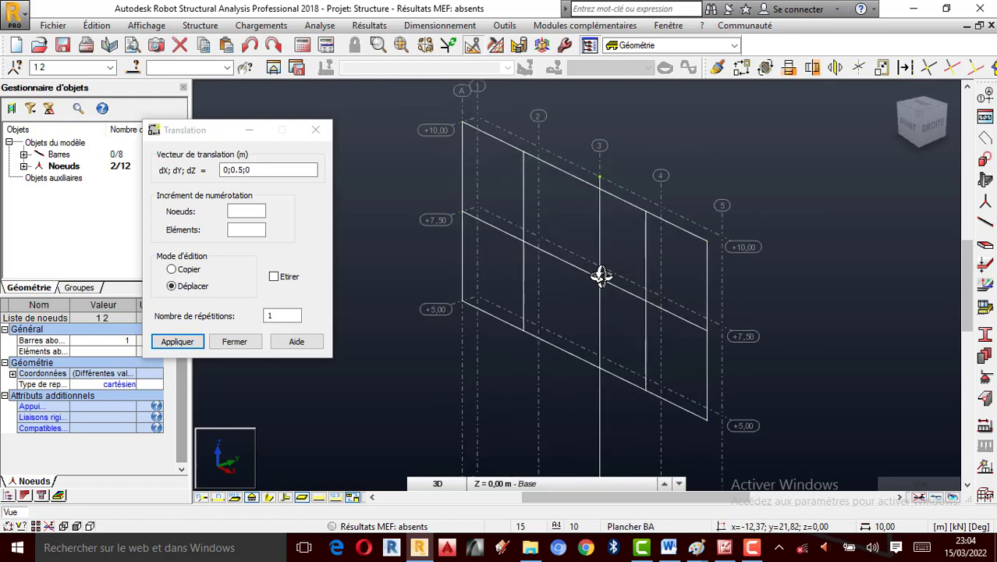
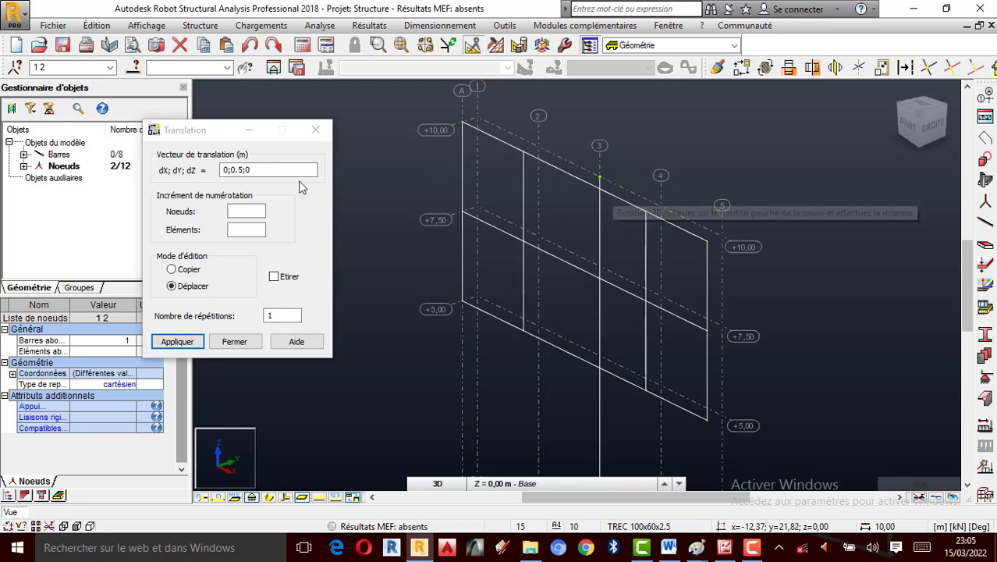
pyautogui.click(316, 130)
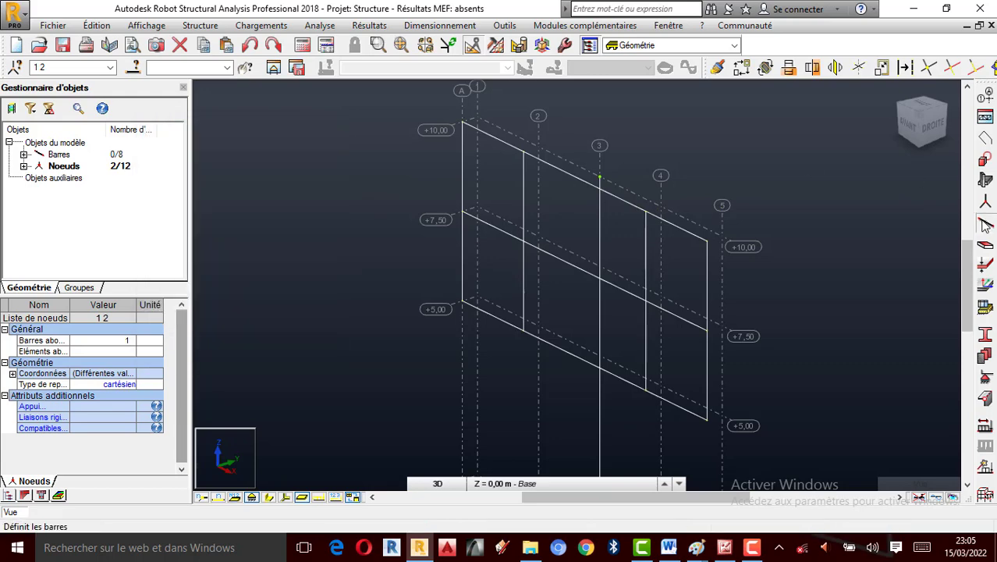
# Clear the node selection and start defining new bars.
pyautogui.click(985, 223)
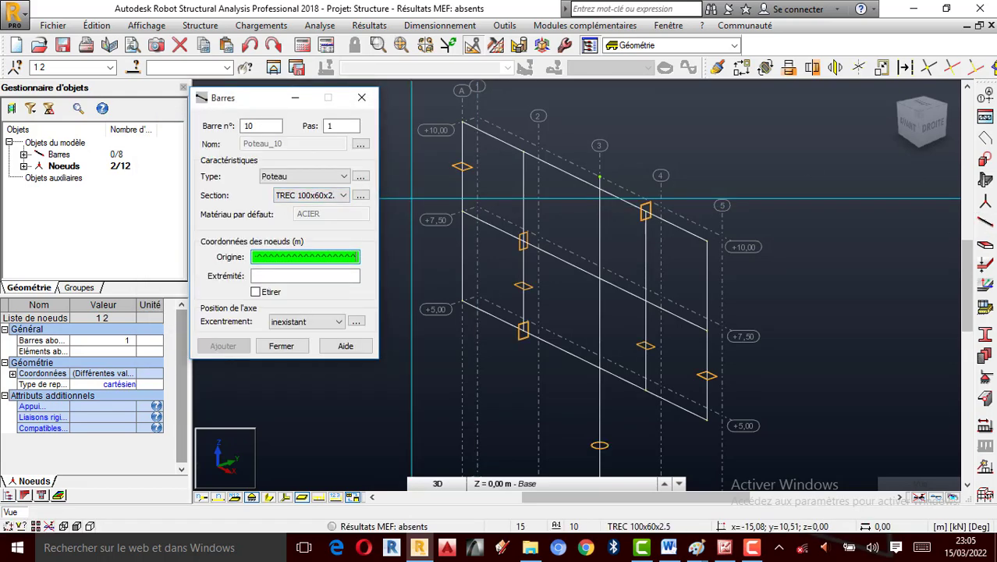
pyautogui.press('Escape')
pyautogui.click(889, 179)
pyautogui.click(985, 222)
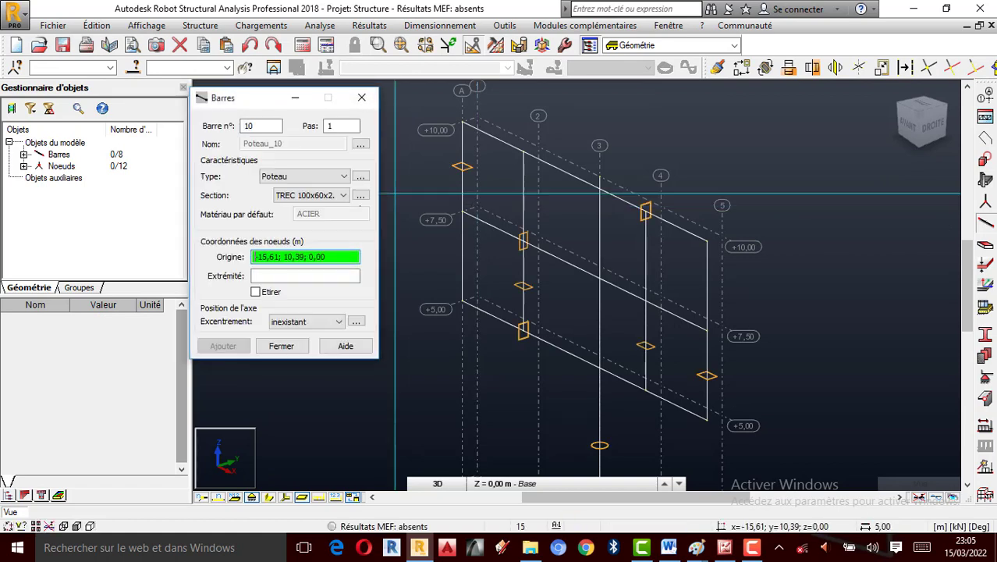
pyautogui.click(361, 196)
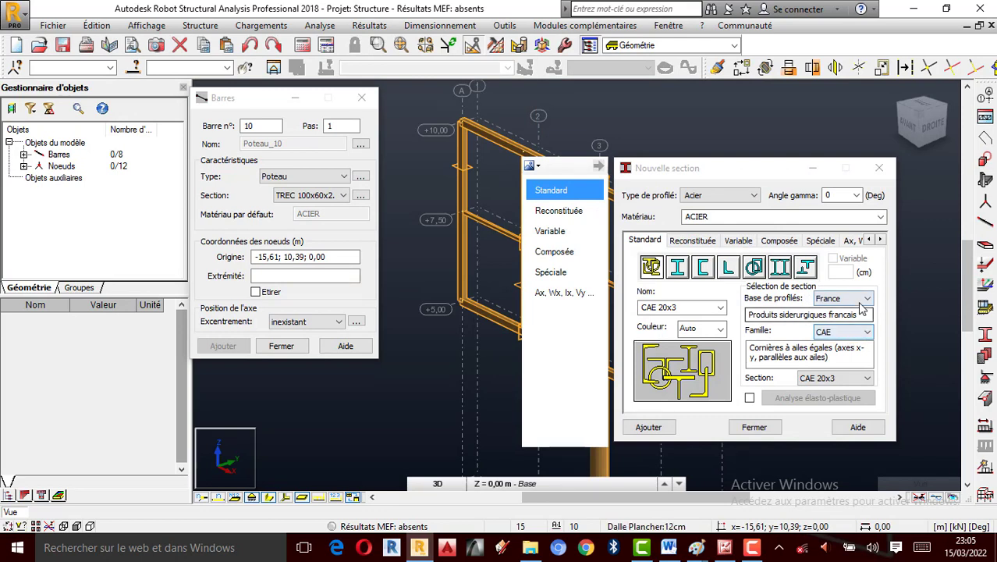
pyautogui.click(864, 332)
pyautogui.click(864, 331)
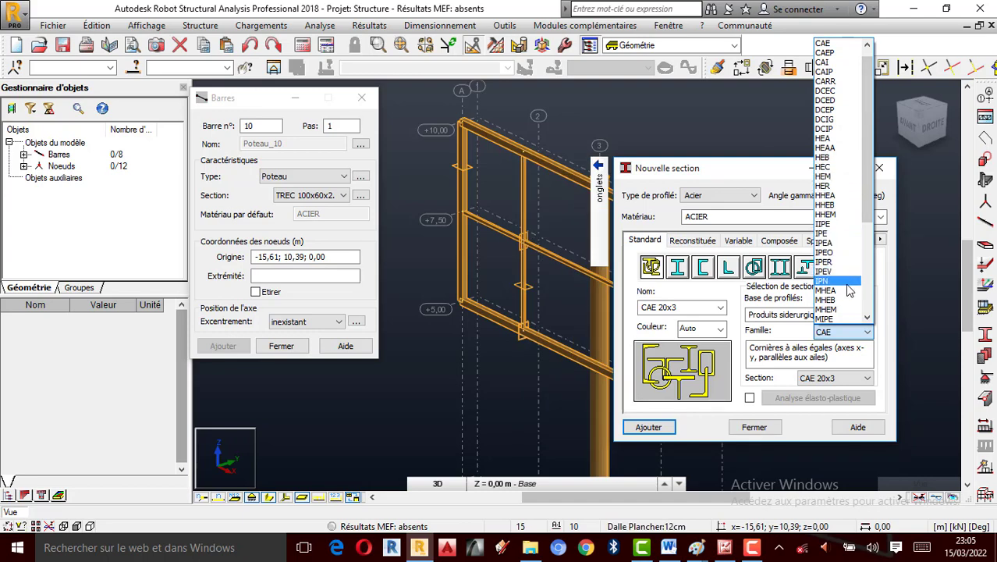
pyautogui.scroll(-1, 865, 320)
pyautogui.scroll(-2, 865, 320)
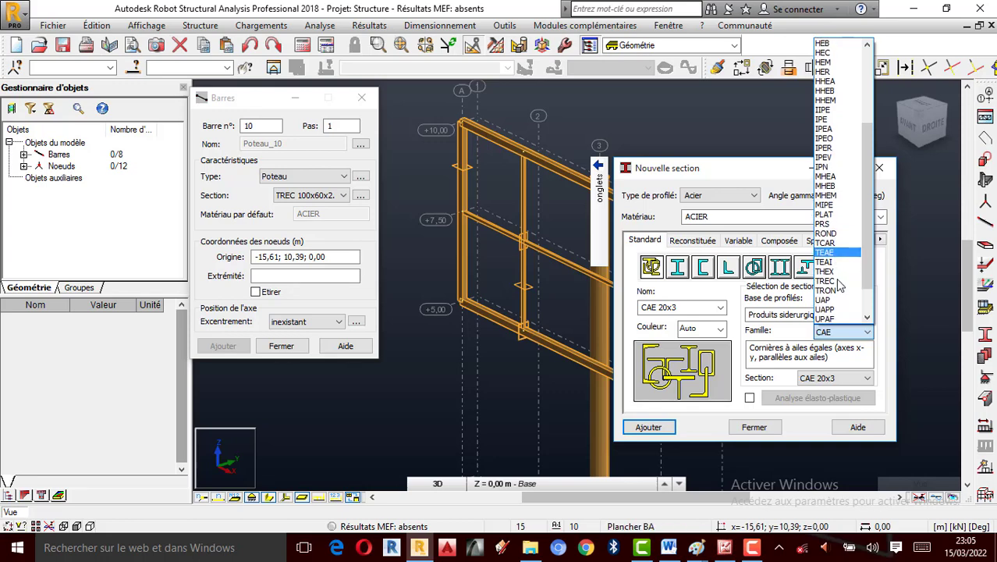
pyautogui.scroll(-1, 840, 285)
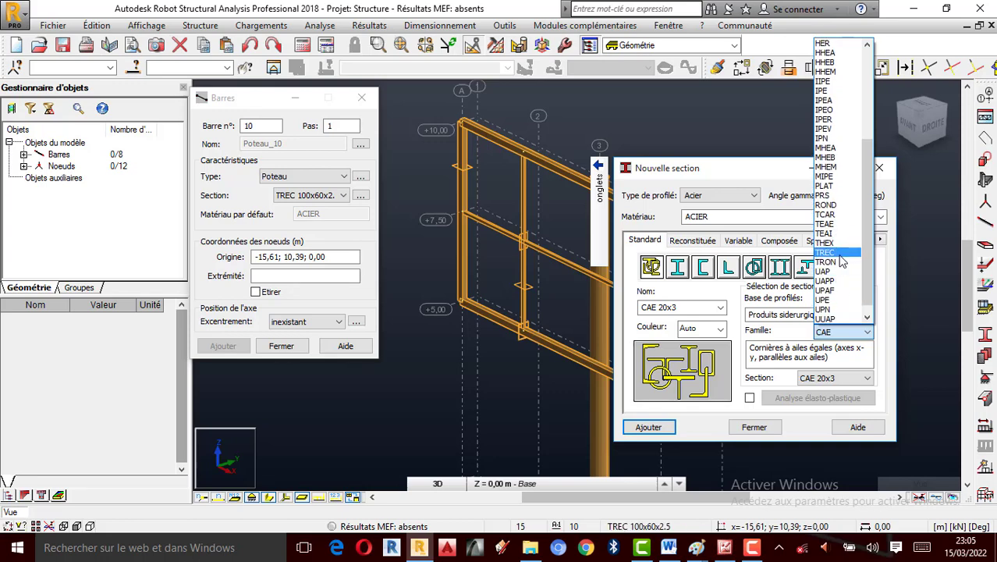
pyautogui.click(841, 287)
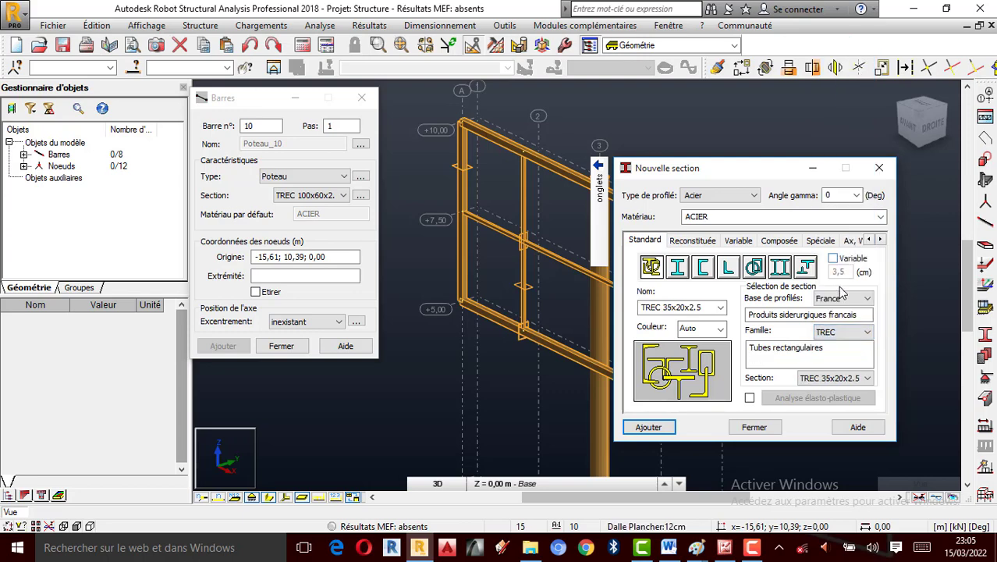
pyautogui.click(868, 379)
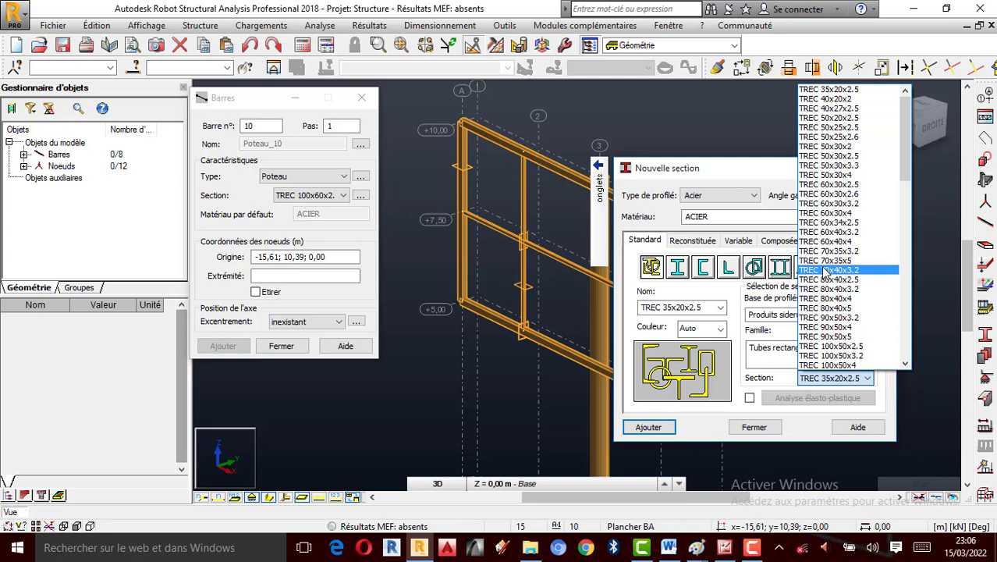
pyautogui.click(940, 354)
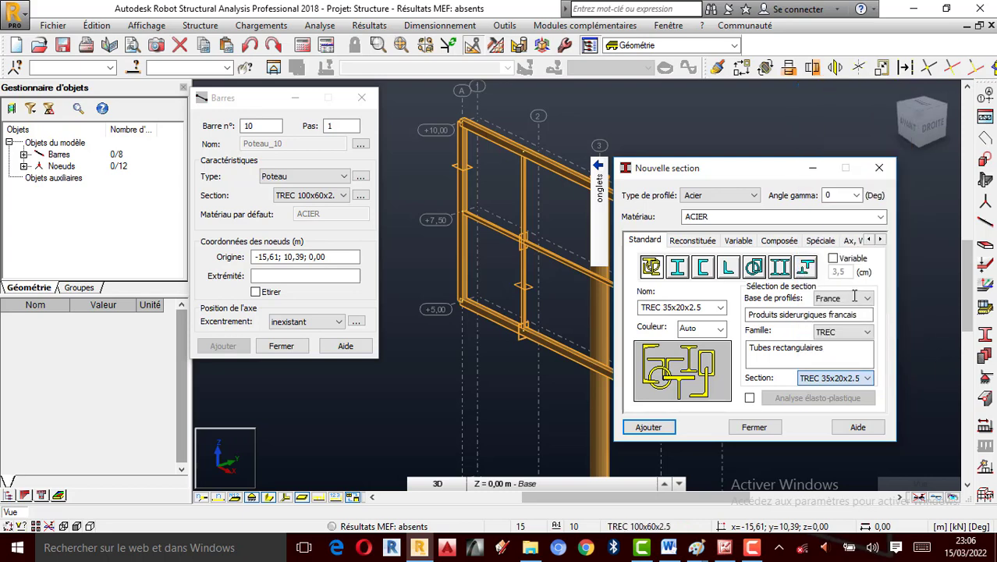
pyautogui.click(880, 170)
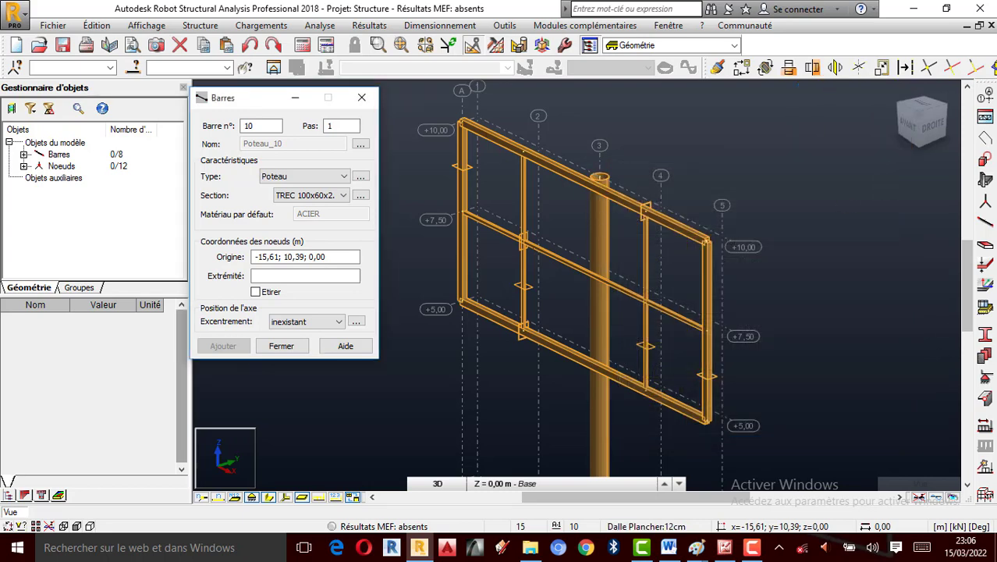
# Add a TREC 200x150x10 bar connecting the post top at 5,00; 0,50; 10,00 to the frame at 5,00; 0,00; 10,00.
pyautogui.click(343, 195)
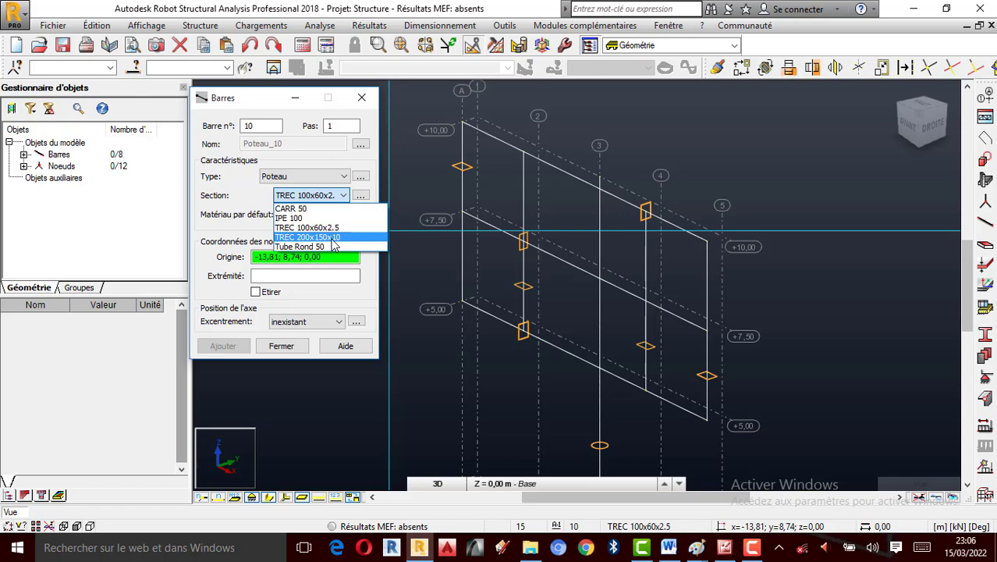
pyautogui.click(332, 239)
pyautogui.scroll(2, 694, 132)
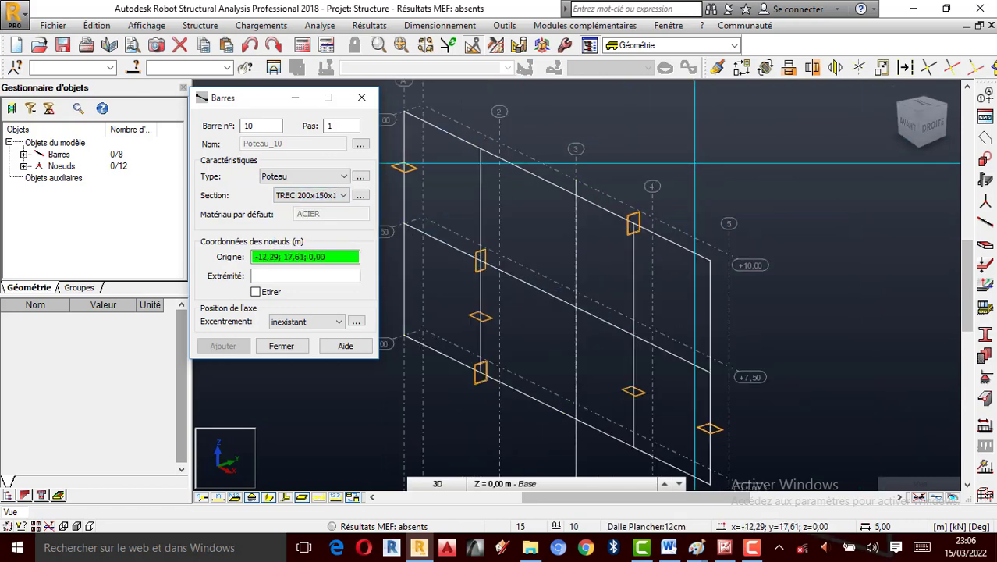
pyautogui.scroll(1, 643, 173)
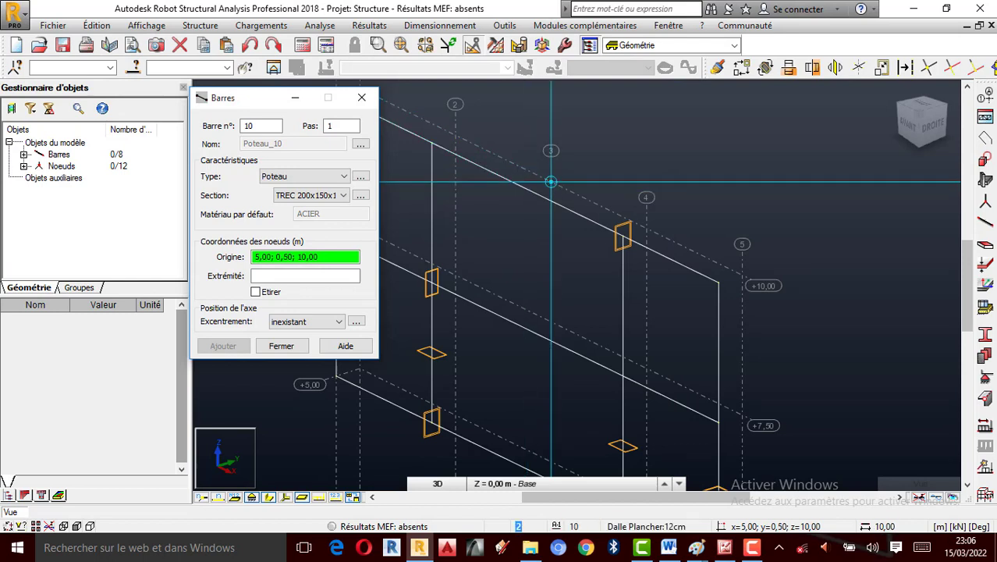
pyautogui.click(551, 182)
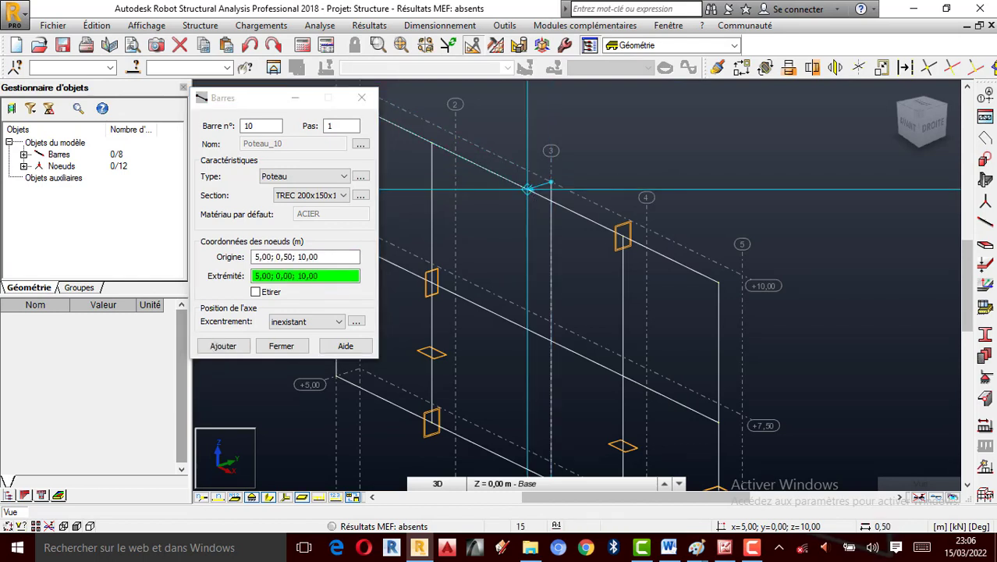
pyautogui.click(527, 189)
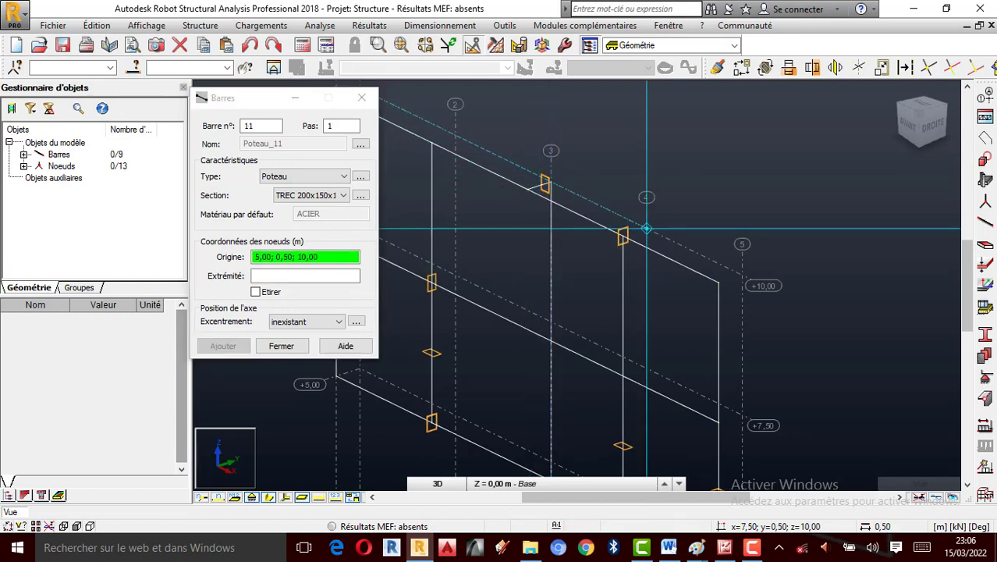
# Add two more connecting bars on axis 3 from the post to the frame, at levels 7,50 and 5,00.
pyautogui.click(551, 321)
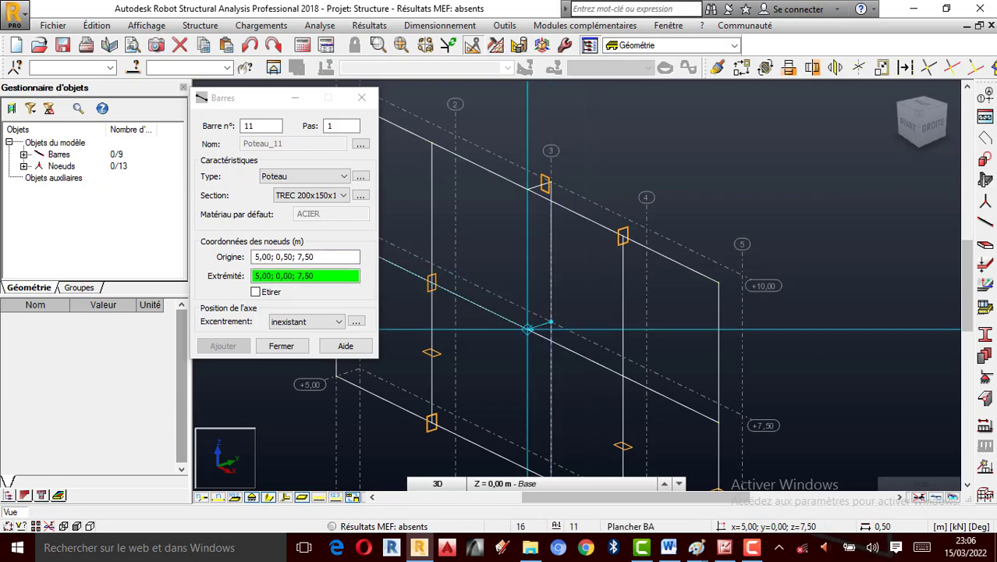
pyautogui.click(549, 323)
pyautogui.scroll(-3, 551, 321)
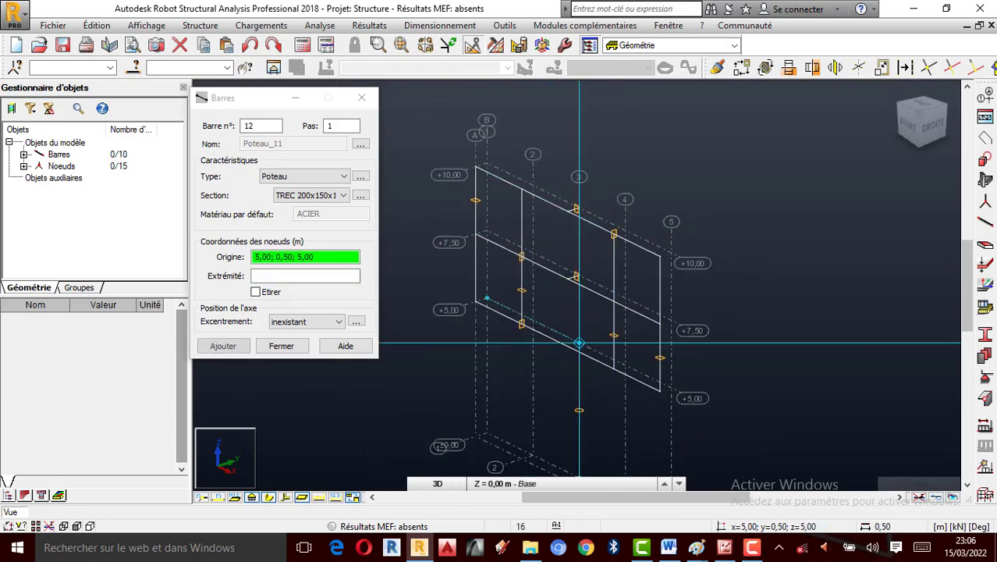
pyautogui.click(578, 341)
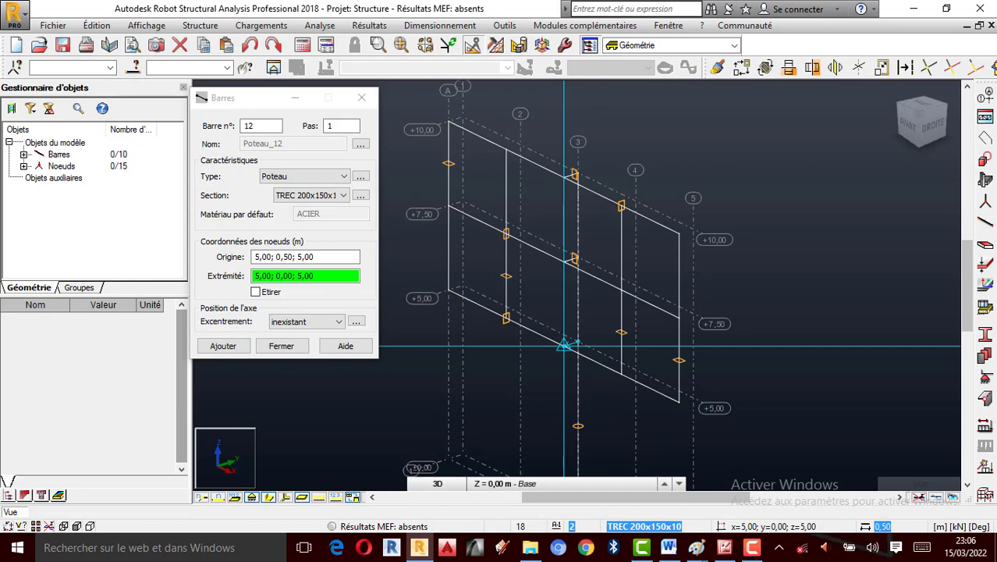
pyautogui.click(564, 344)
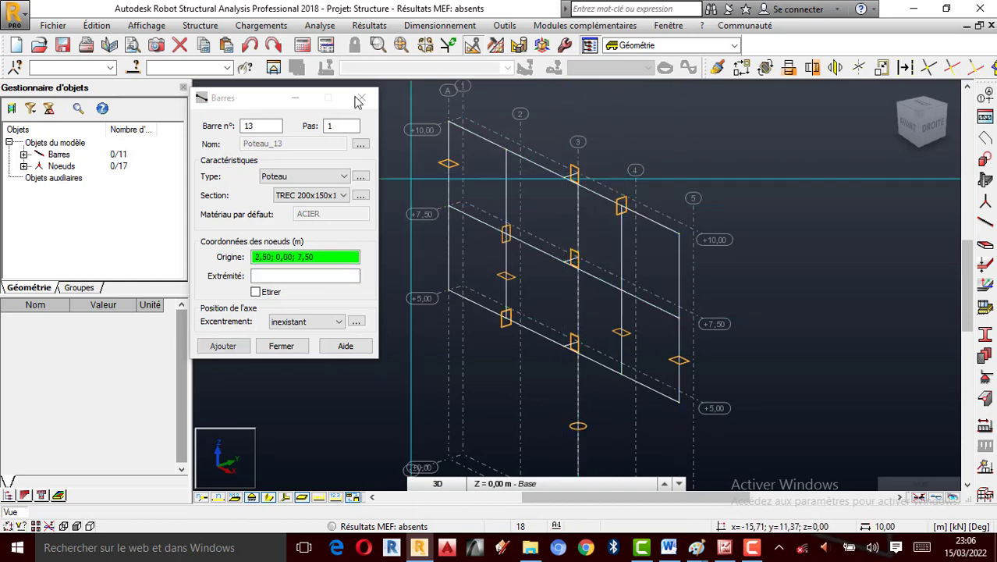
pyautogui.click(360, 99)
# Display the section shapes and rotate the 3D view to examine the connections between post and frame.
pyautogui.scroll(1, 548, 376)
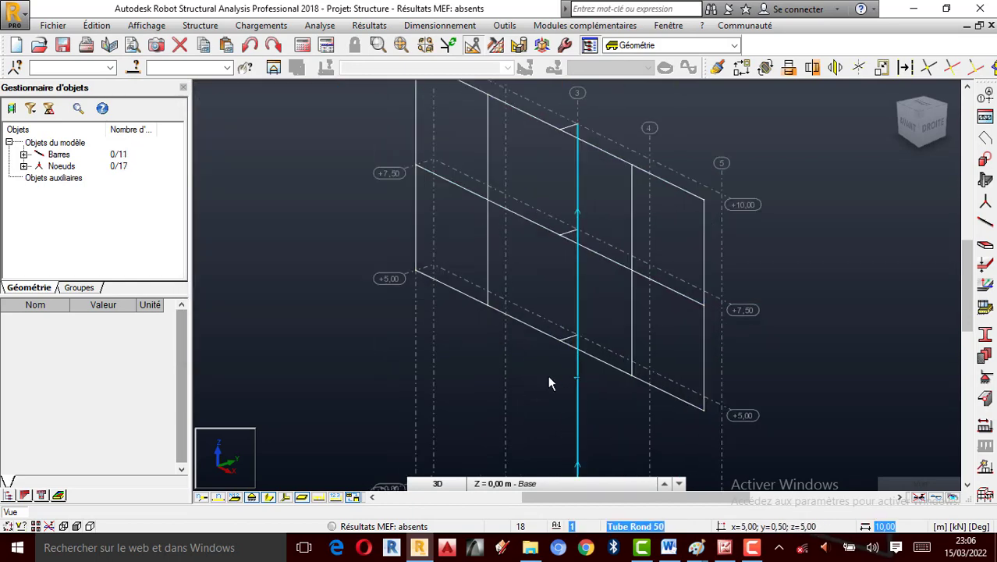
pyautogui.click(270, 498)
pyautogui.scroll(-1, 823, 322)
pyautogui.rightClick(732, 248)
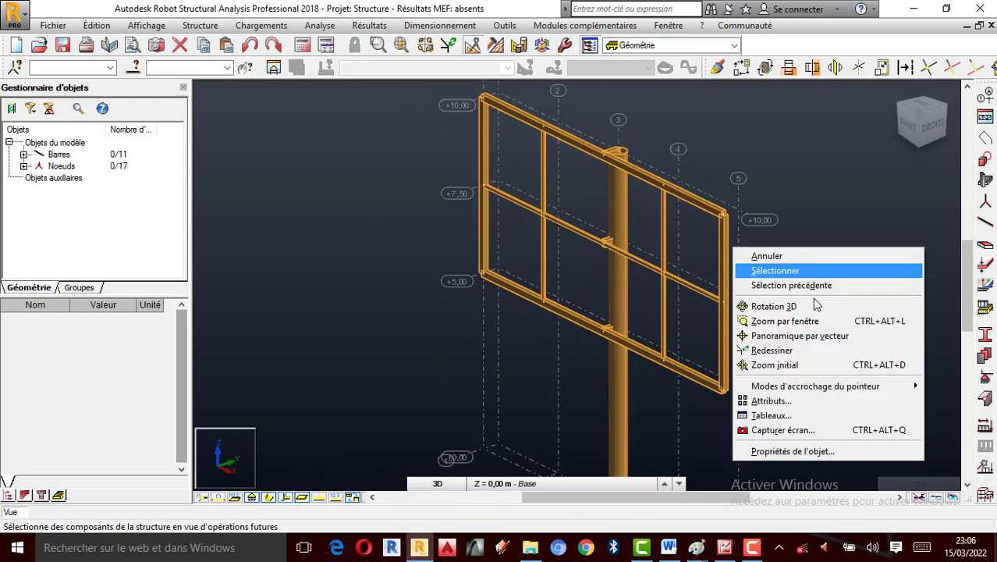
pyautogui.click(750, 306)
pyautogui.moveTo(648, 284); pyautogui.dragTo(708, 271)
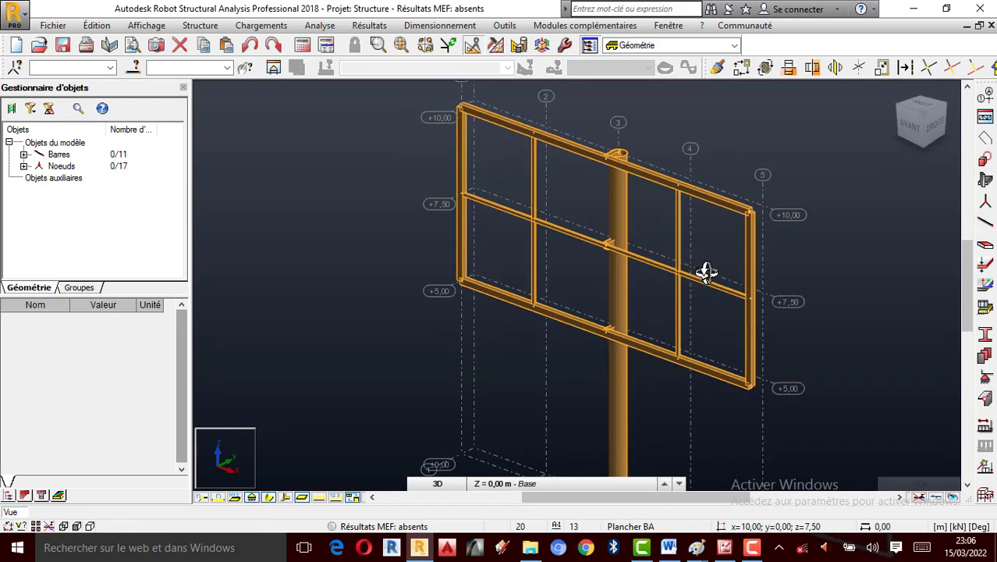
pyautogui.scroll(-7, 690, 312)
pyautogui.scroll(4, 668, 346)
pyautogui.scroll(4, 668, 347)
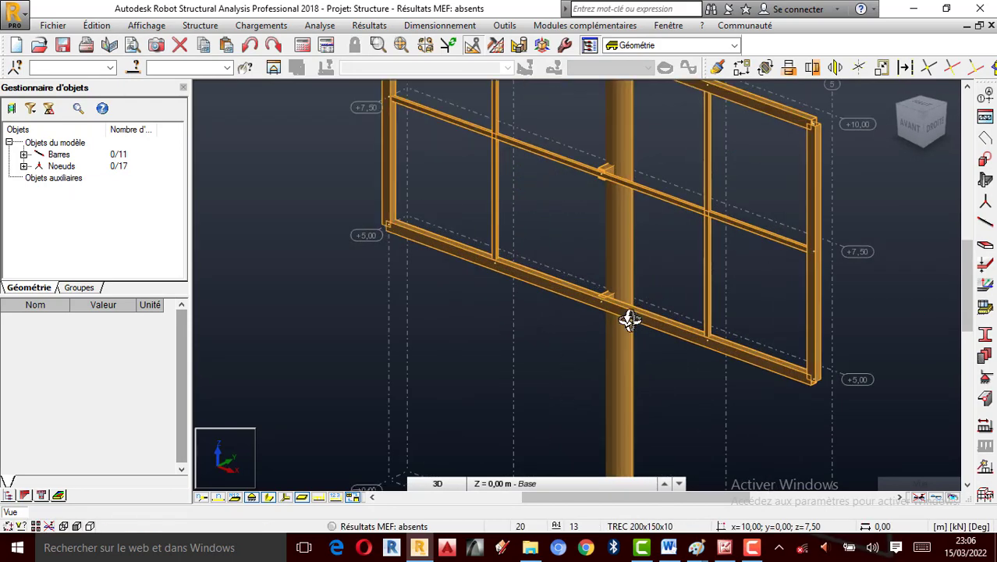
pyautogui.scroll(-5, 629, 316)
pyautogui.scroll(2, 628, 279)
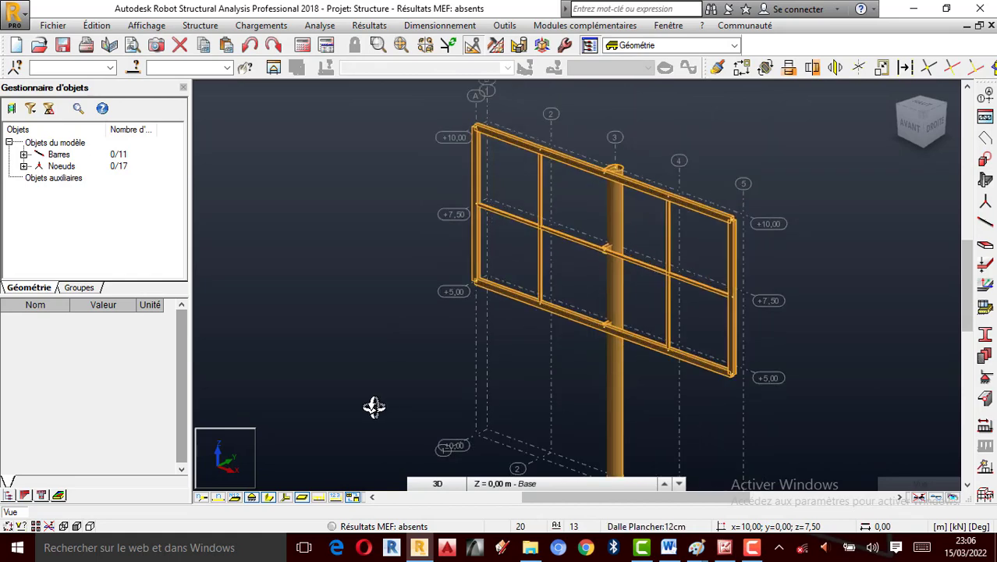
# Turn off the section shape display and switch to the XZ plane view at Y = 0,00 m.
pyautogui.click(268, 498)
pyautogui.click(433, 484)
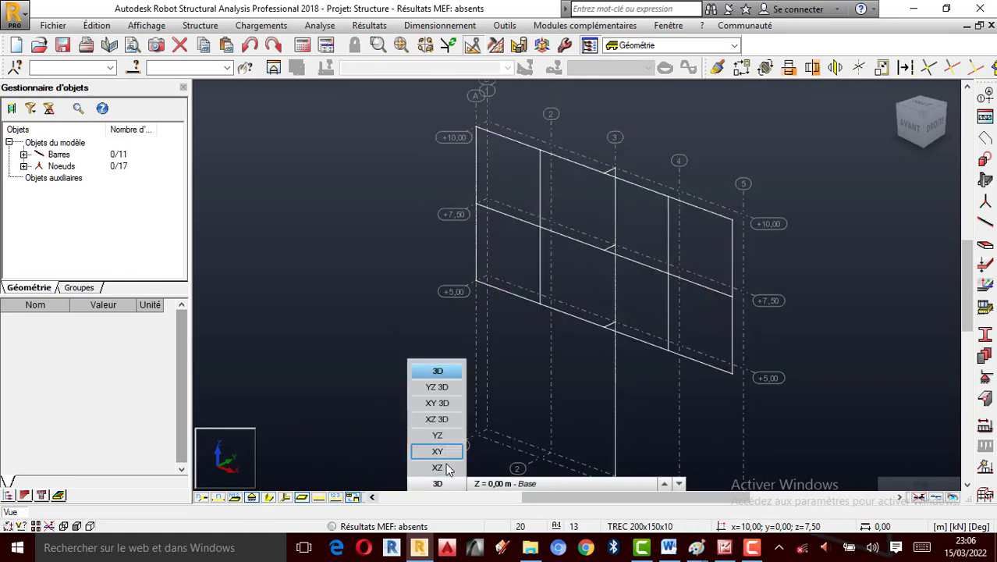
pyautogui.click(438, 467)
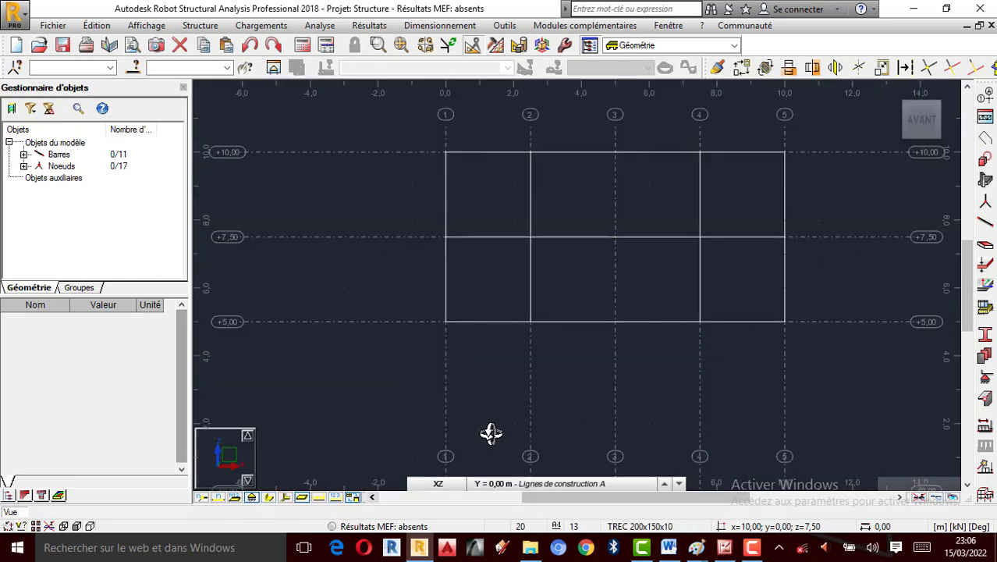
# Examine the structure in the XY plane and in 3D from the front, and return to the XZ view.
pyautogui.click(440, 483)
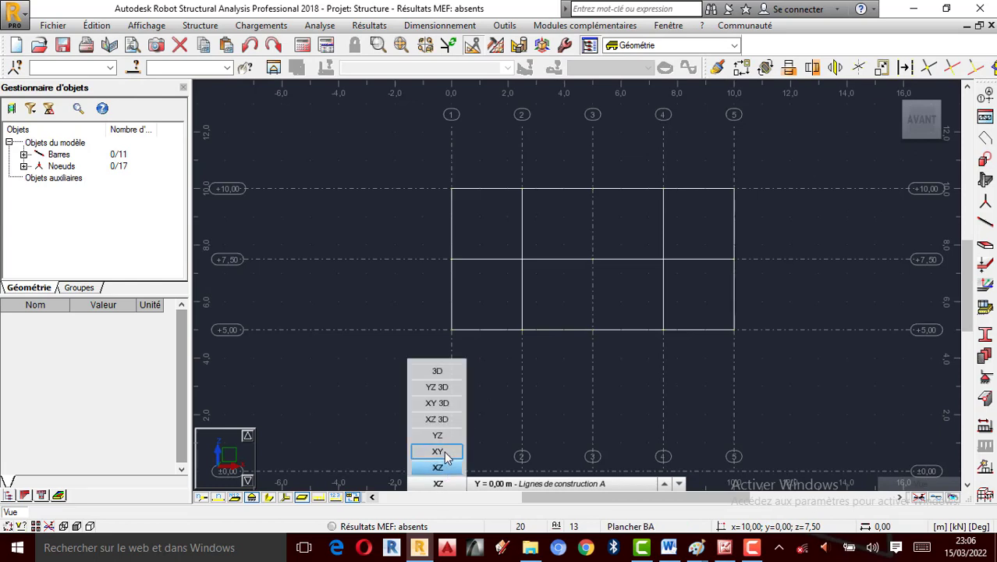
pyautogui.click(445, 457)
pyautogui.click(443, 467)
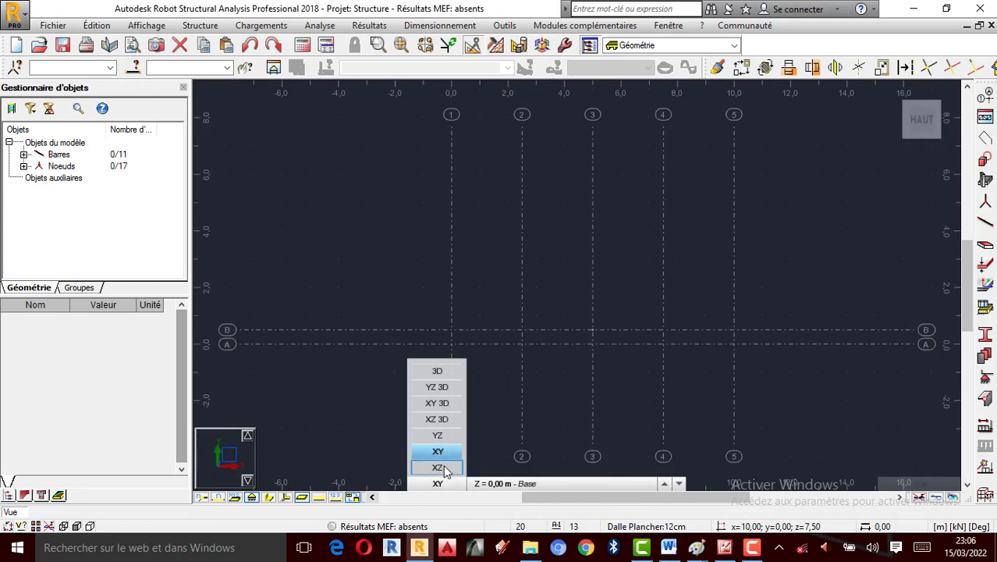
pyautogui.click(439, 484)
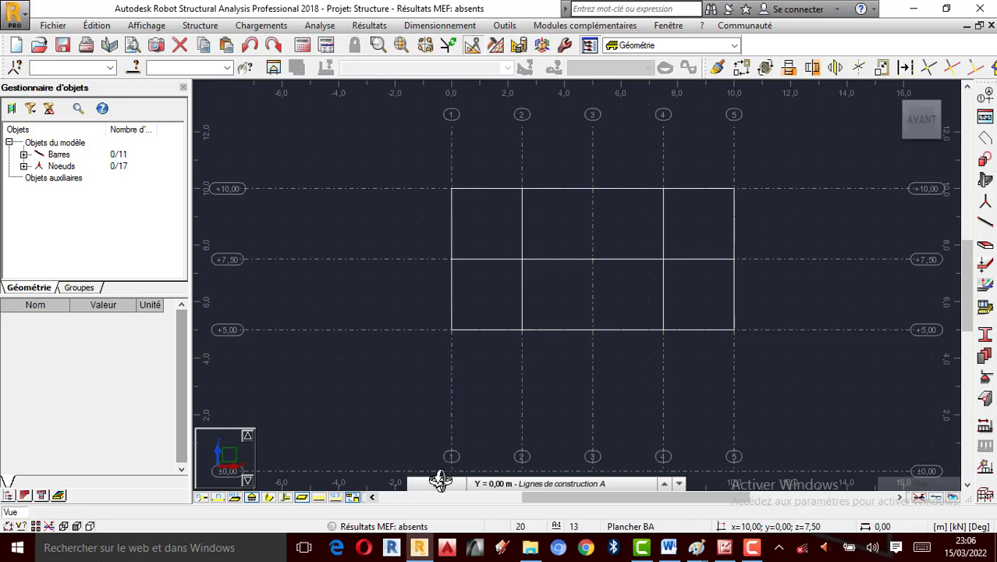
pyautogui.click(439, 484)
pyautogui.scroll(-4, 662, 299)
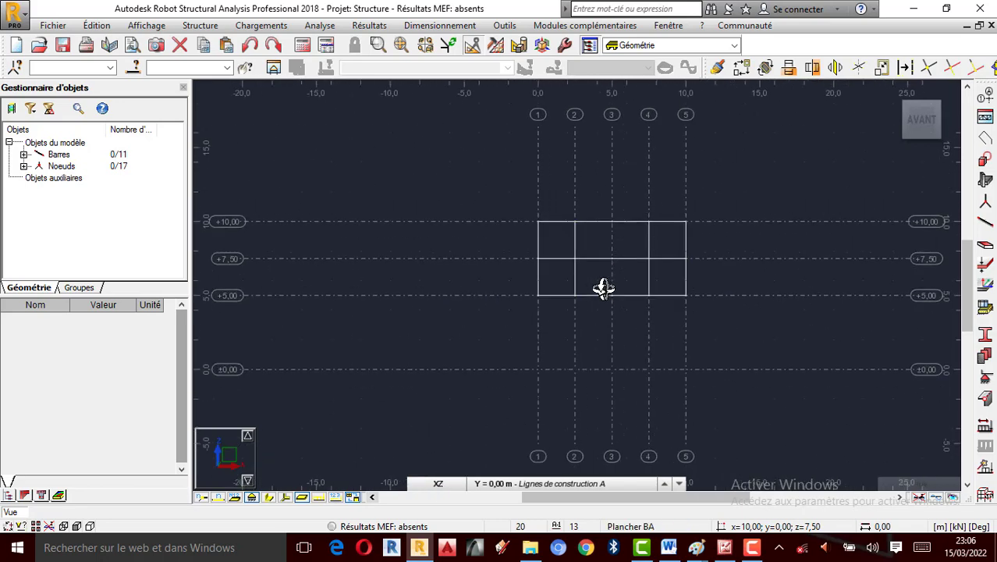
pyautogui.moveTo(898, 102)
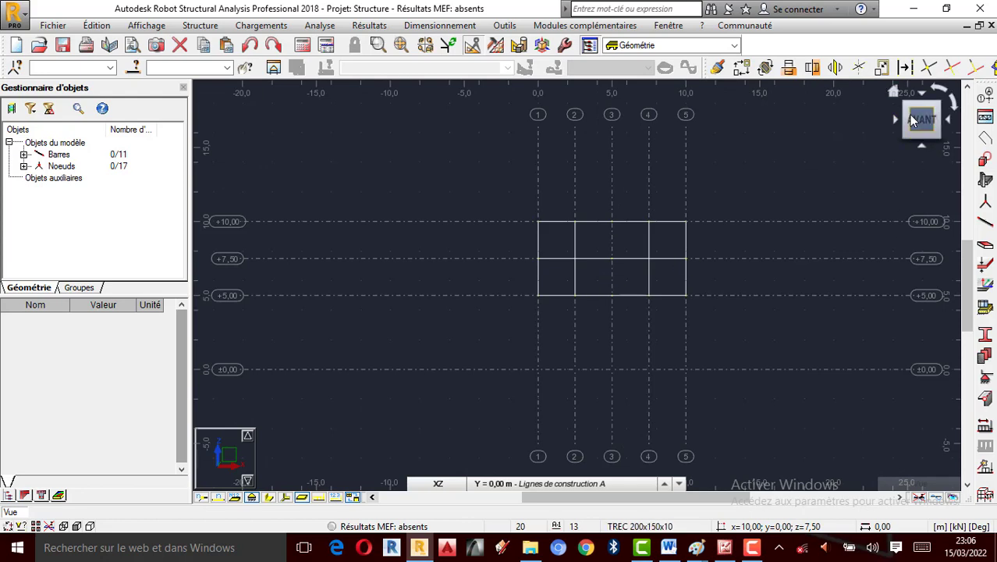
pyautogui.keyDown('shift'); pyautogui.moveTo(650, 241); pyautogui.dragTo(644, 281, button='middle'); pyautogui.keyUp('shift')
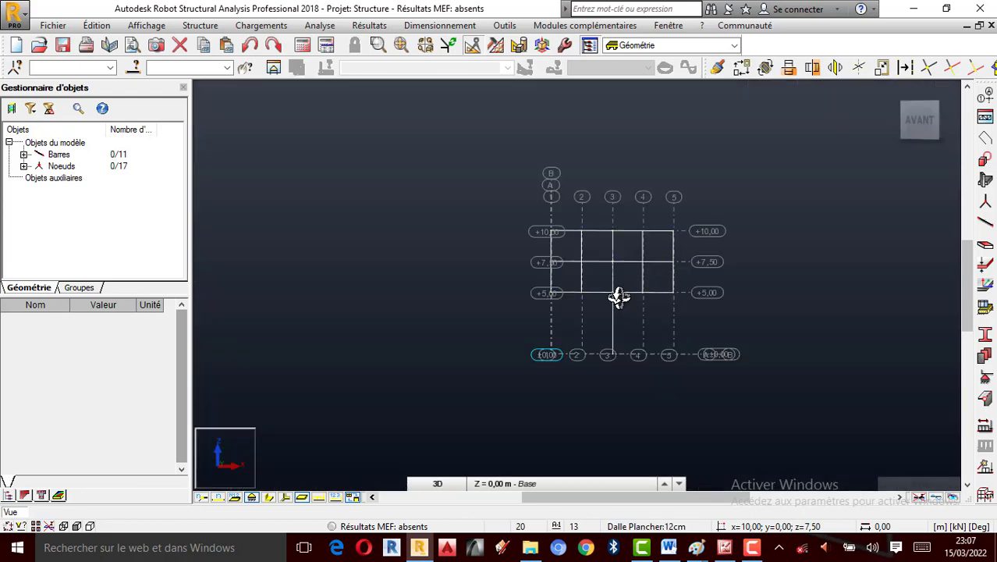
pyautogui.click(905, 109)
pyautogui.click(437, 483)
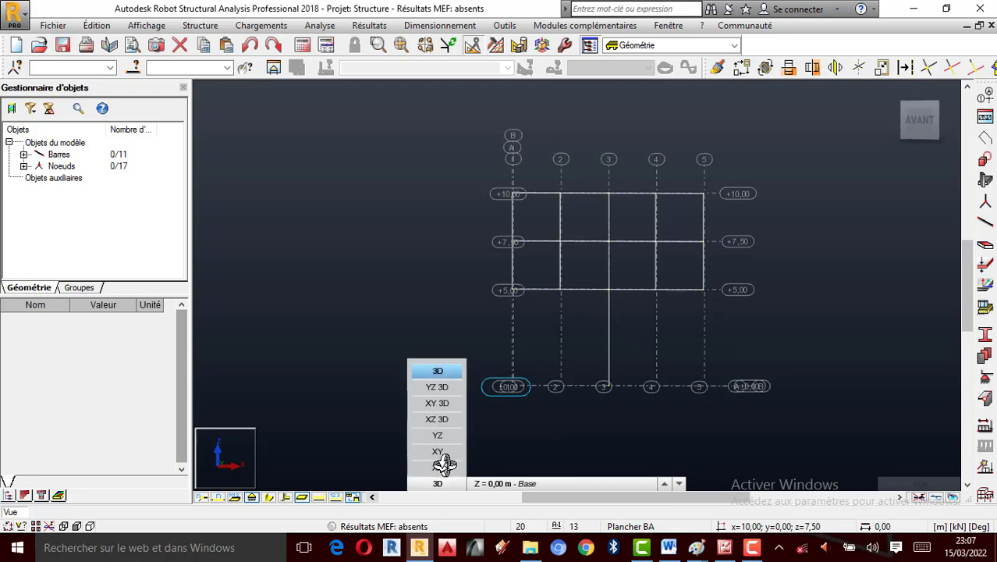
pyautogui.click(438, 467)
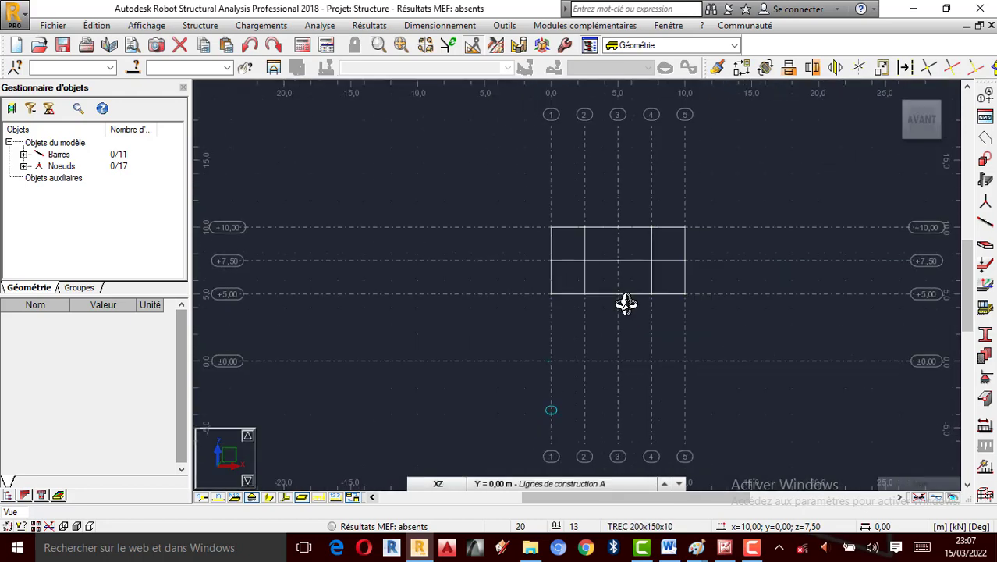
pyautogui.scroll(1, 626, 308)
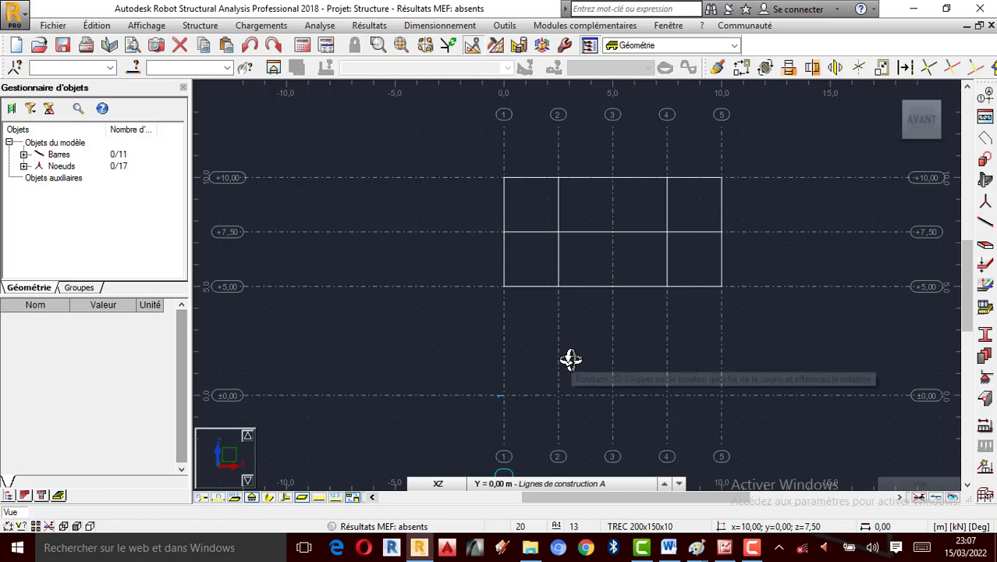
# Start a new panel defined by an internal point and set its reinforcement type to Coque BA.
pyautogui.scroll(1, 762, 219)
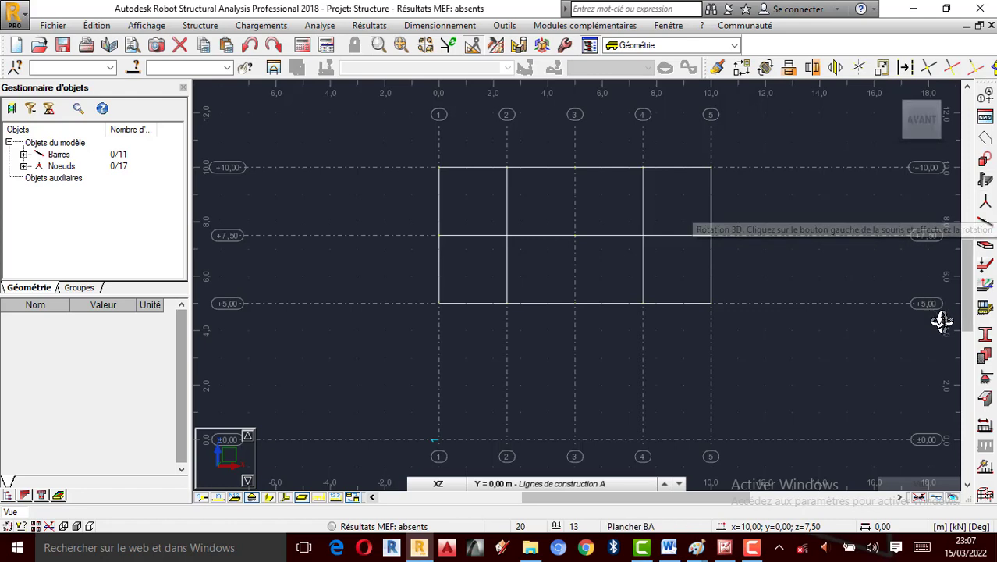
pyautogui.click(985, 246)
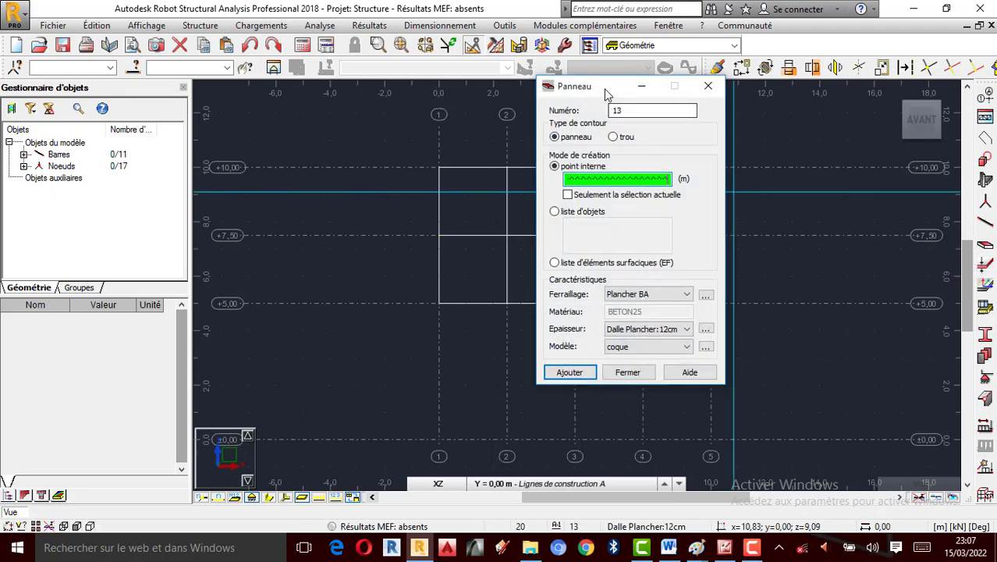
pyautogui.moveTo(601, 83); pyautogui.dragTo(266, 118)
pyautogui.click(370, 116)
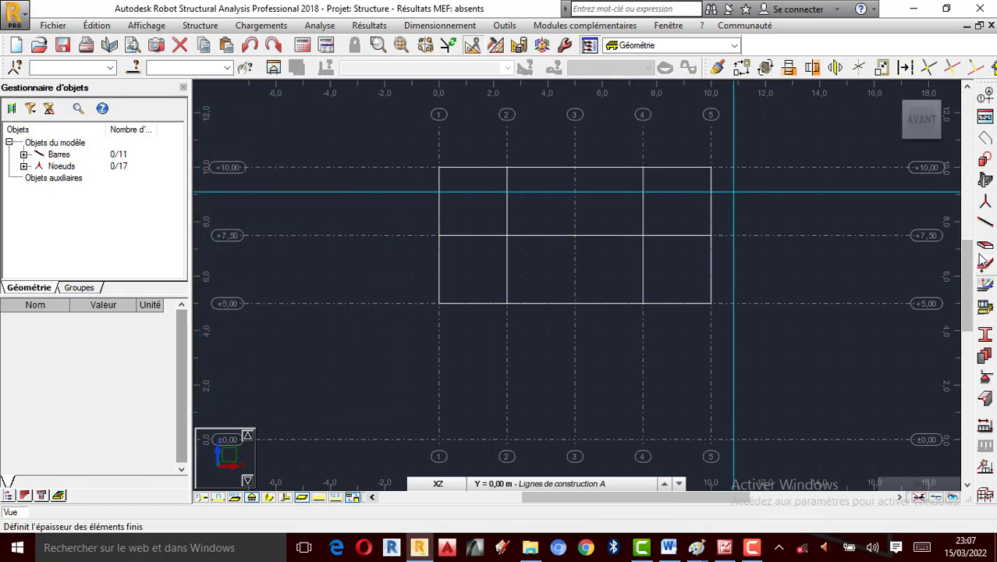
pyautogui.click(986, 251)
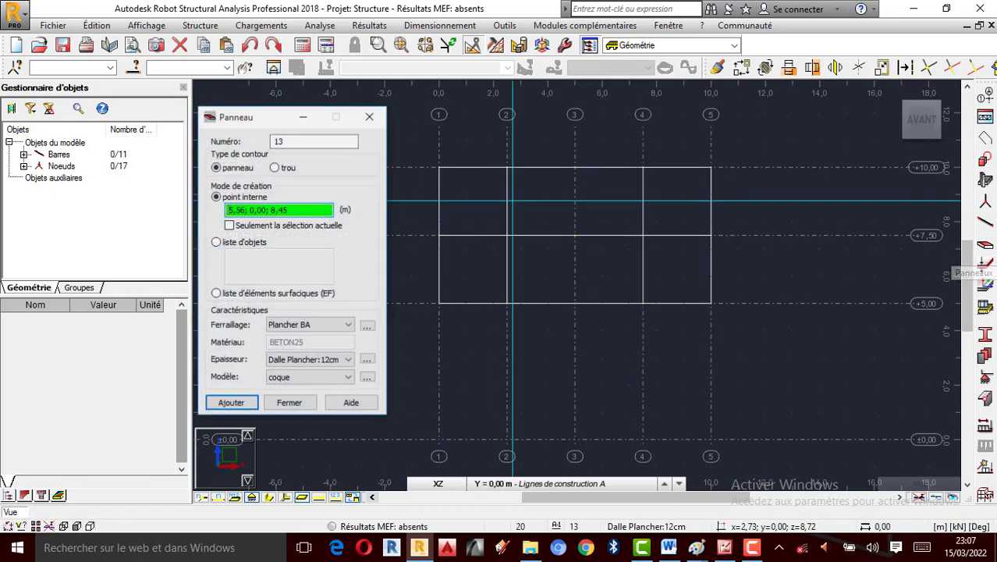
pyautogui.press('Escape')
pyautogui.click(986, 251)
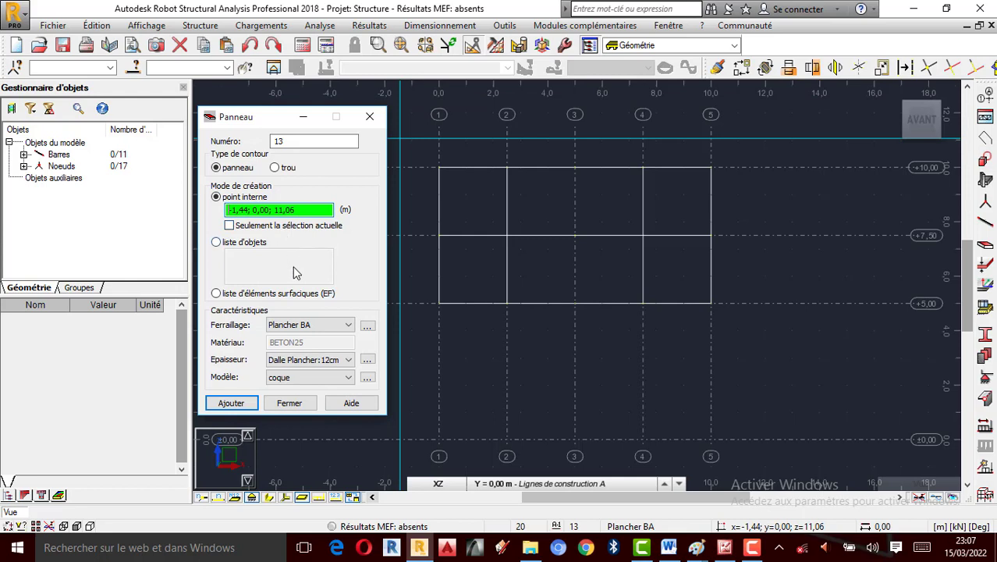
pyautogui.click(348, 325)
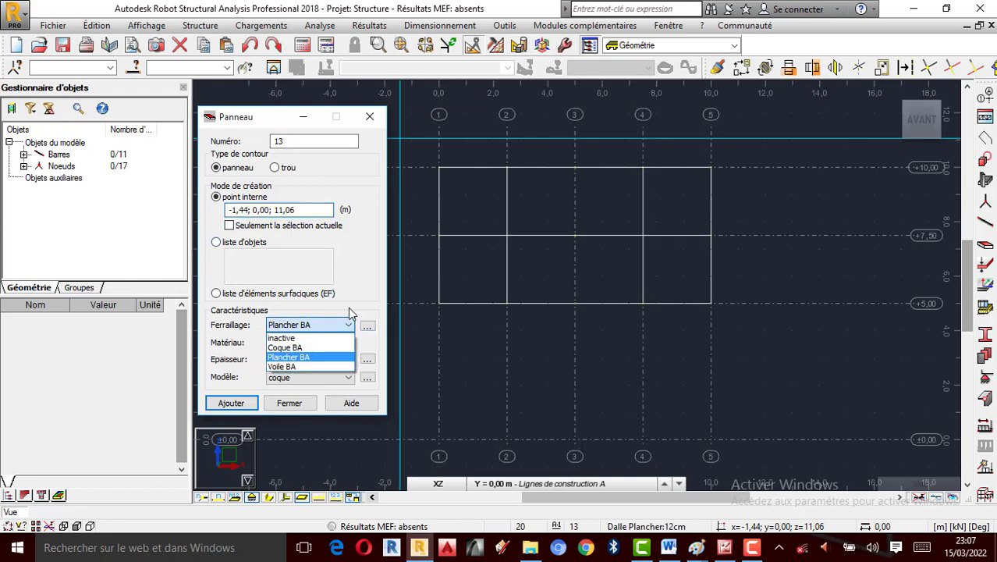
pyautogui.click(297, 347)
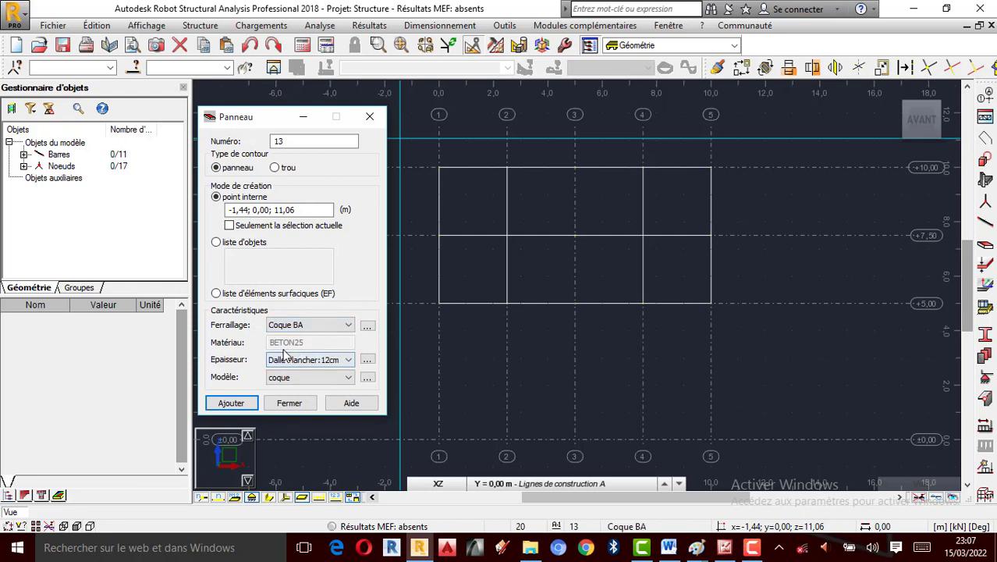
# Open a new thickness definition for the panel and set the uniform thickness to 3 cm.
pyautogui.click(367, 359)
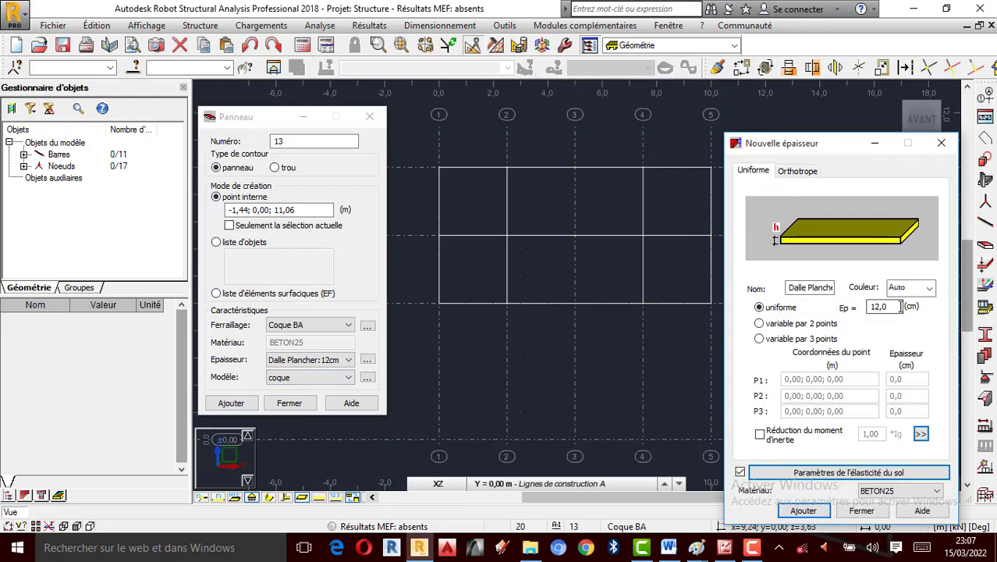
pyautogui.moveTo(902, 307); pyautogui.dragTo(769, 277)
pyautogui.write('3')
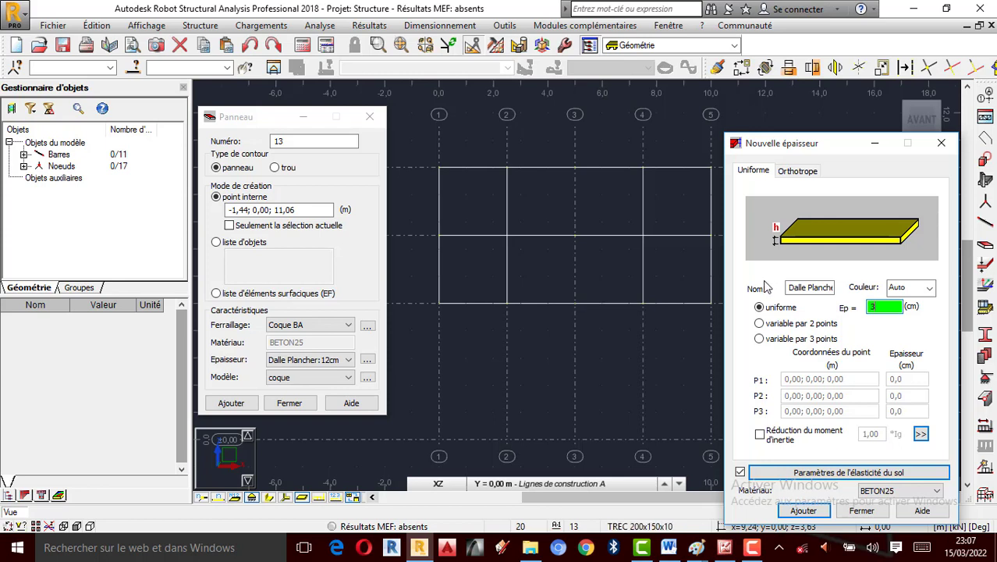
# Try to change the uniform thickness to 2.5 cm and adapt the thickness name to it.
pyautogui.doubleClick(815, 287)
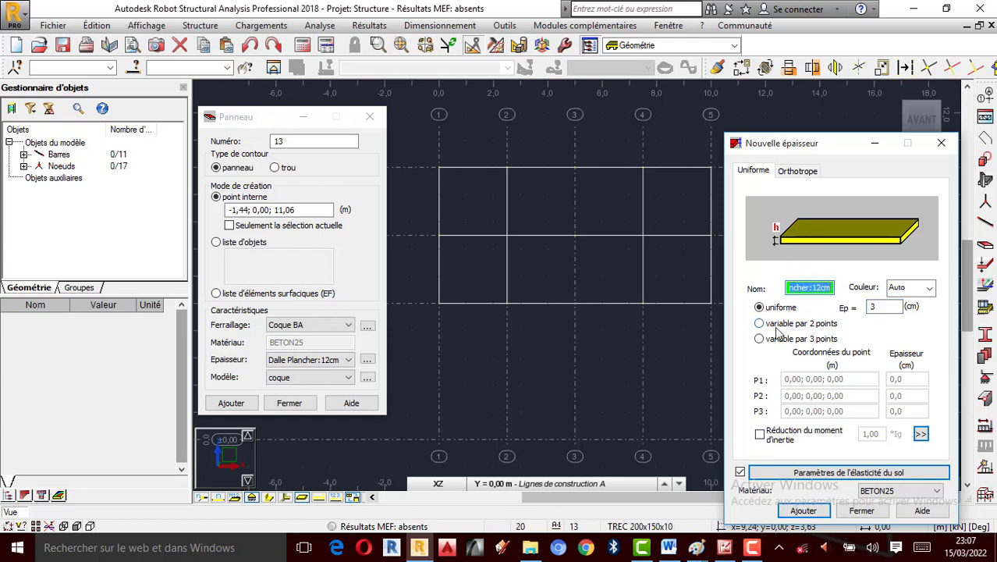
pyautogui.click(881, 309)
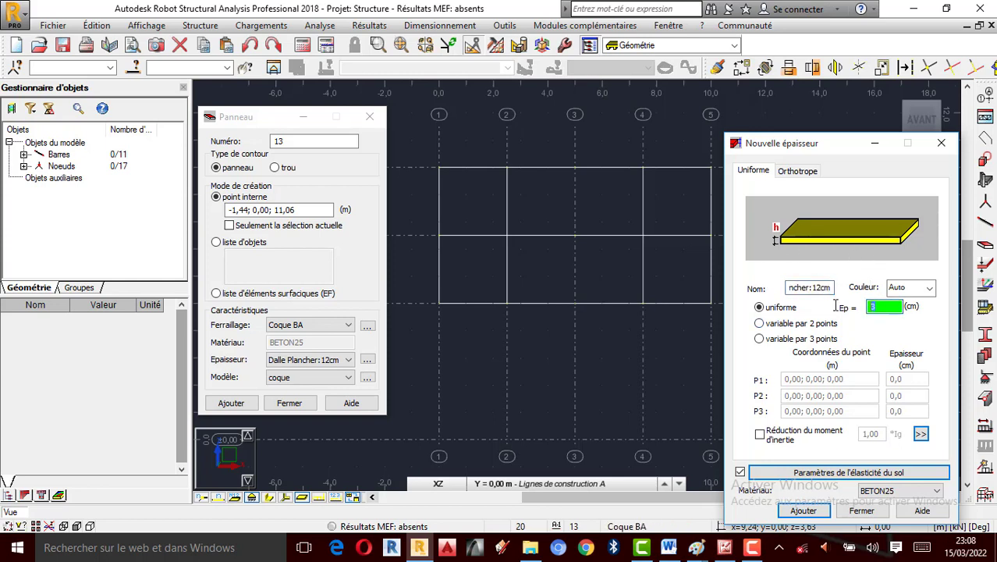
pyautogui.write('2.5')
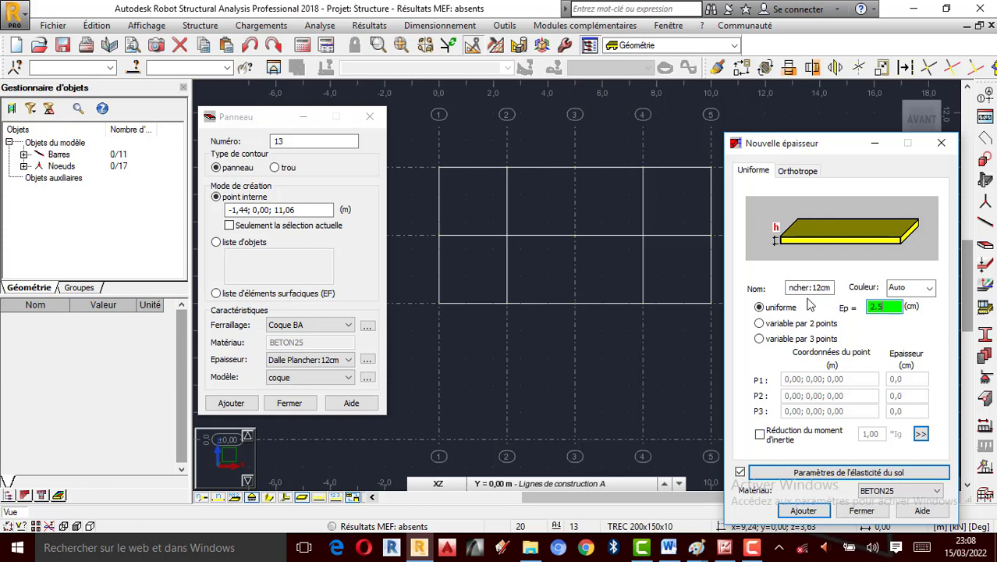
pyautogui.click(814, 287)
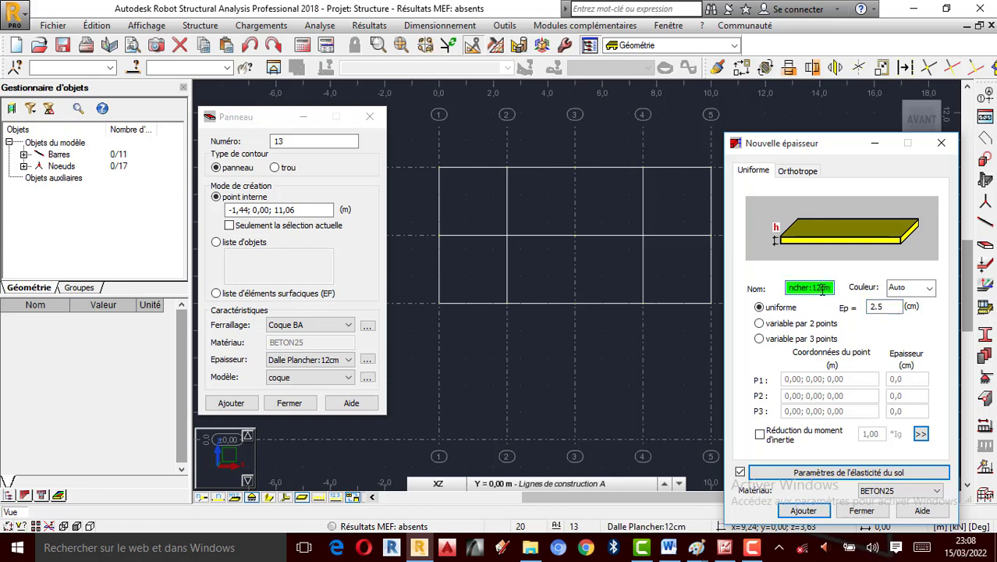
pyautogui.press('BackSpace')
pyautogui.press('BackSpace')
pyautogui.write('2.5')
pyautogui.press('Tab')
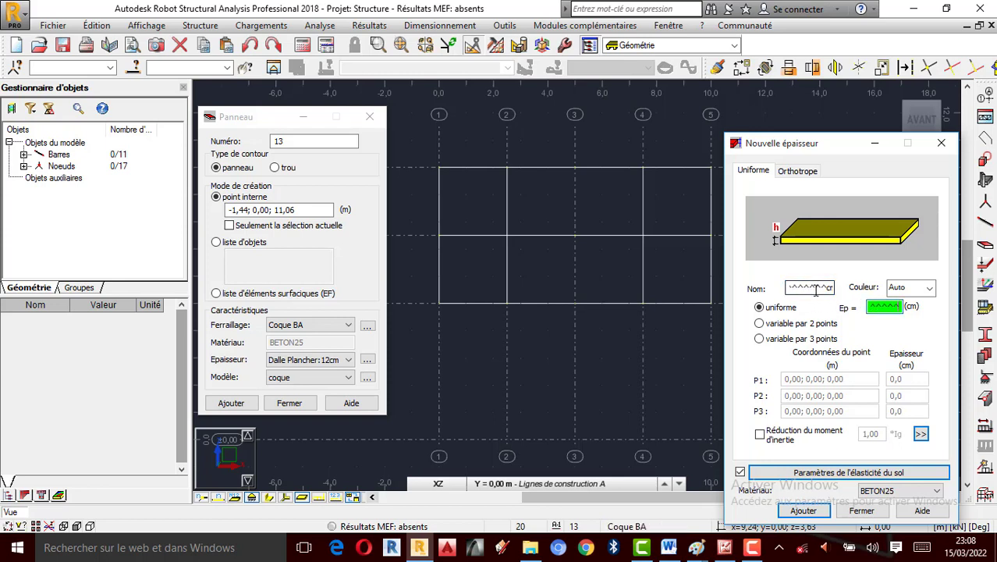
# Name the new thickness Tole:3cm and set its uniform value to 3 cm.
pyautogui.hotkey('shift', 'Tab')
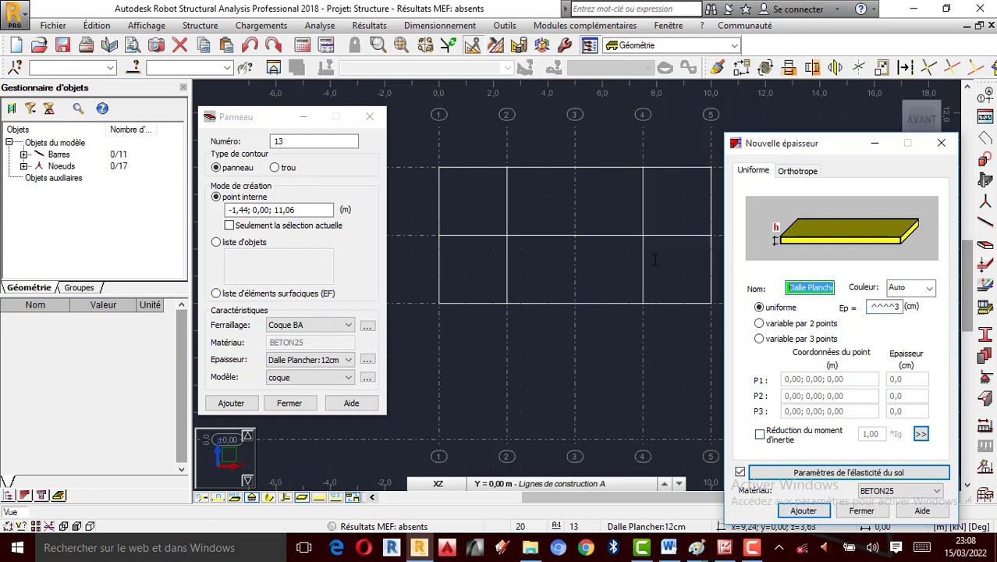
pyautogui.press('BackSpace')
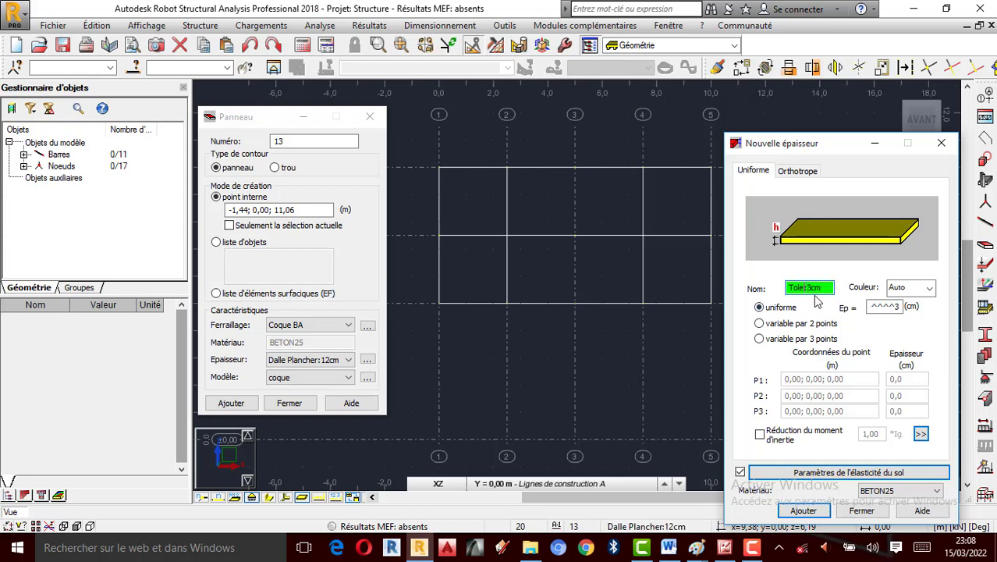
pyautogui.moveTo(898, 307); pyautogui.dragTo(807, 301)
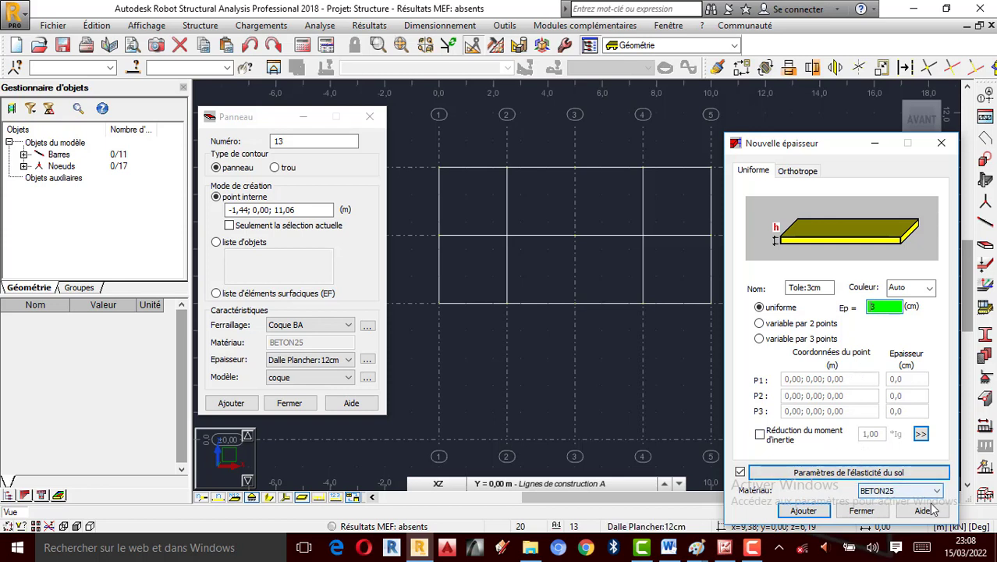
# Disable the thickness's soil elasticity parameters, set its material to ACIER and add it to the panel properties.
pyautogui.click(741, 472)
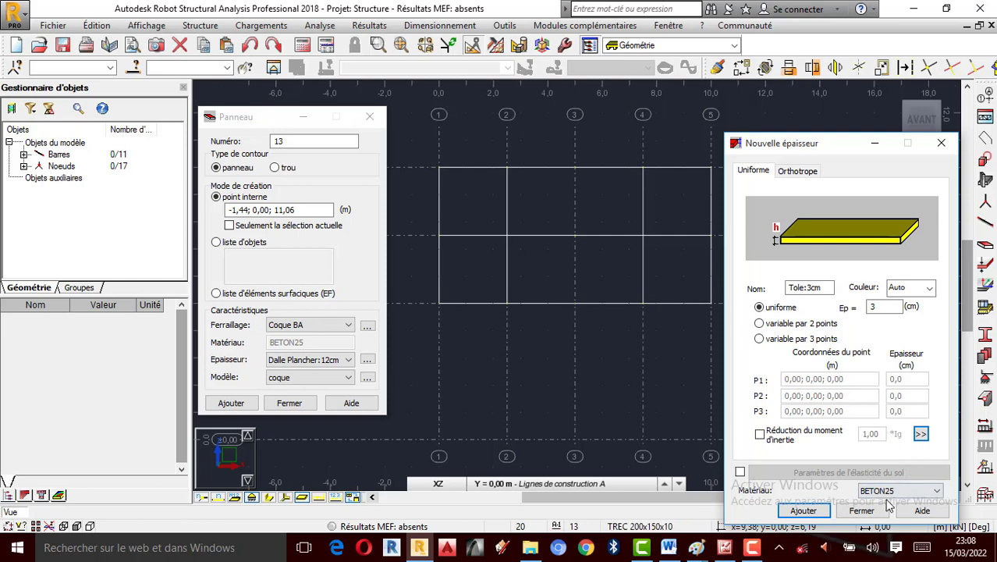
pyautogui.click(902, 492)
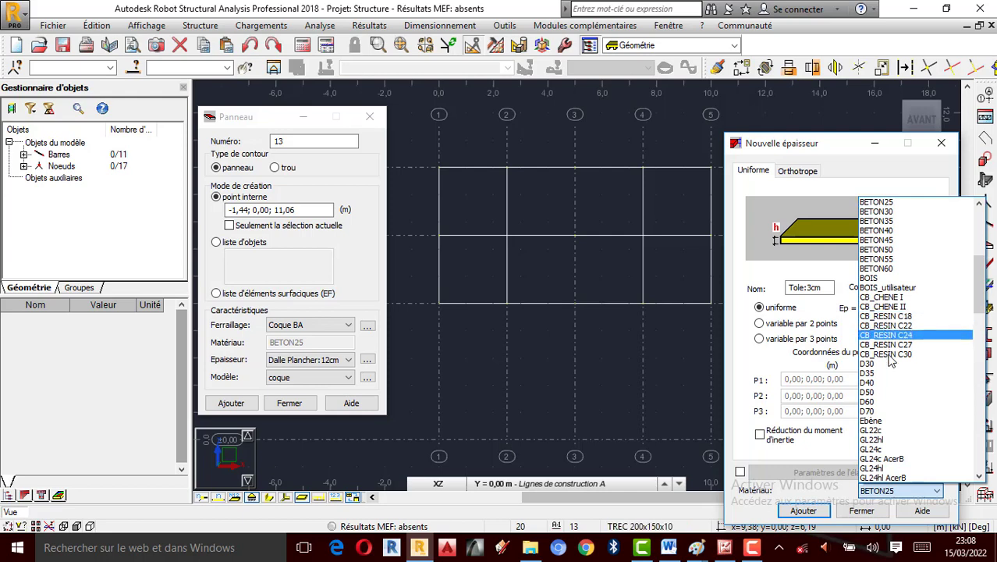
pyautogui.scroll(2, 901, 411)
pyautogui.scroll(6, 899, 411)
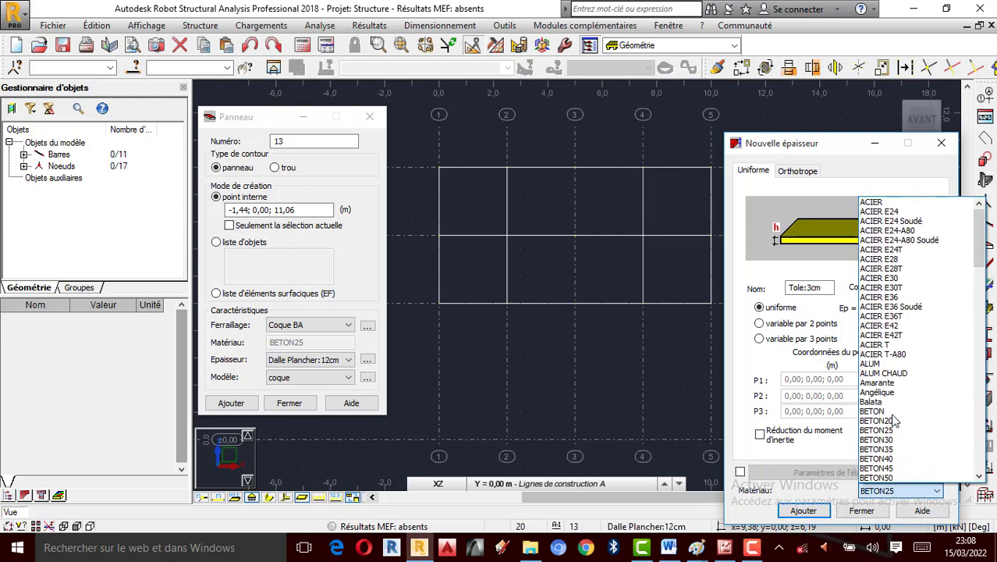
pyautogui.click(887, 202)
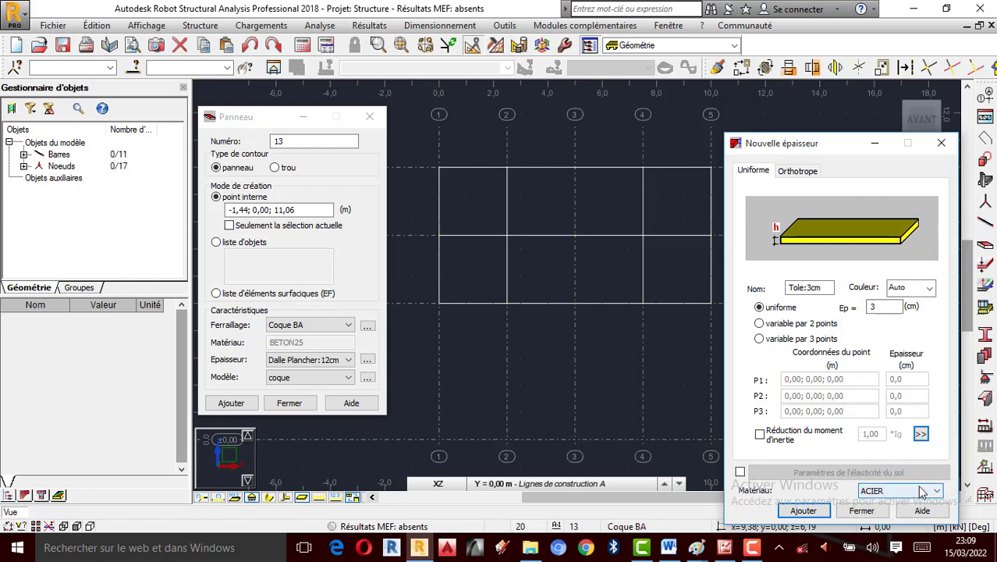
pyautogui.click(804, 512)
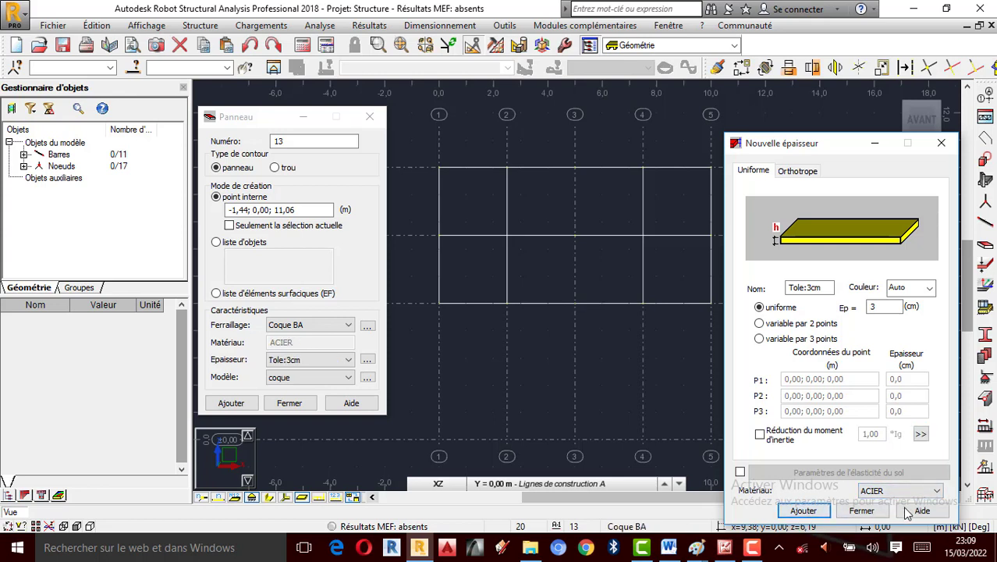
pyautogui.click(868, 511)
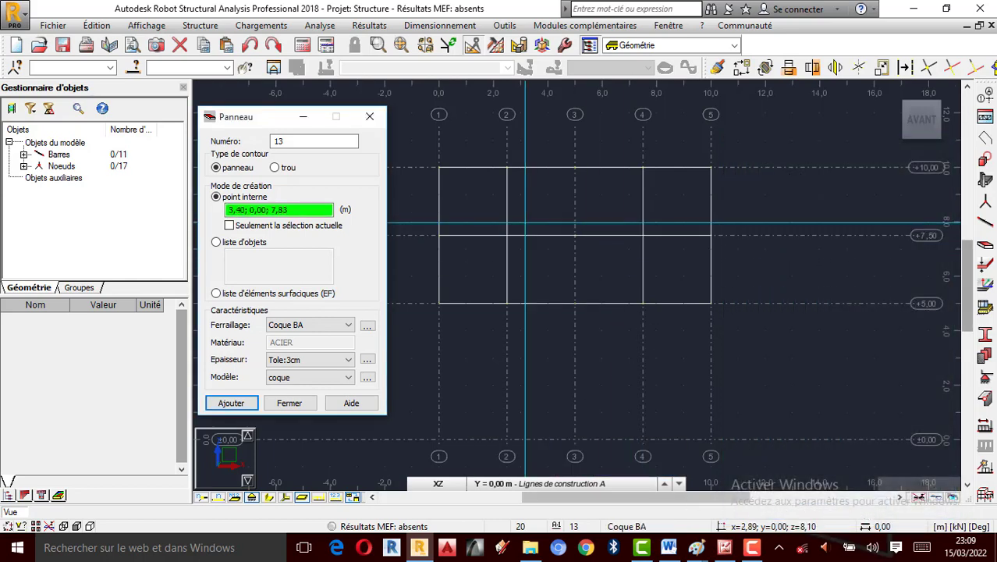
# Create the Tole:3cm panel inside the frame between axes 1 and 5, levels 5,00 to 10,00.
pyautogui.click(498, 212)
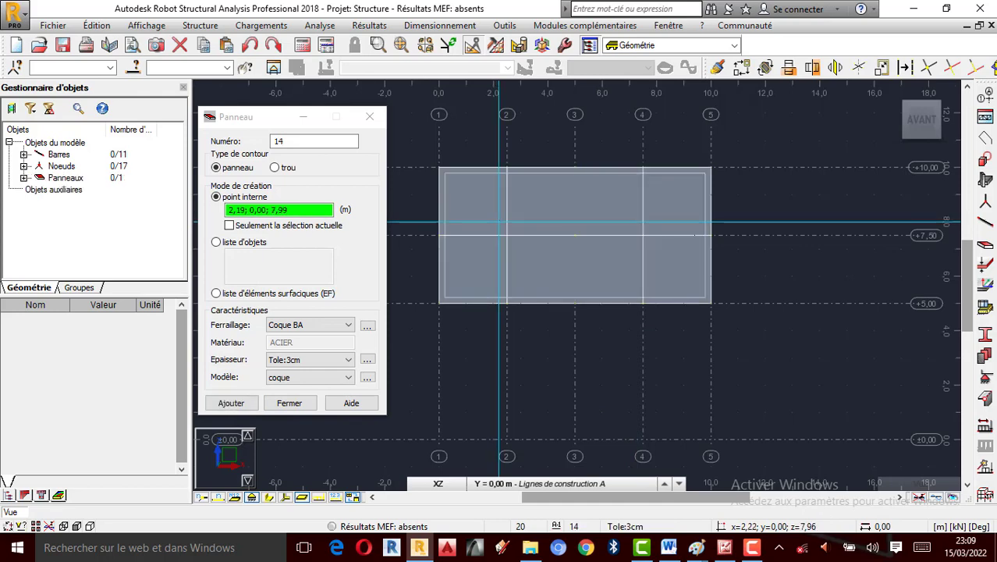
pyautogui.click(370, 117)
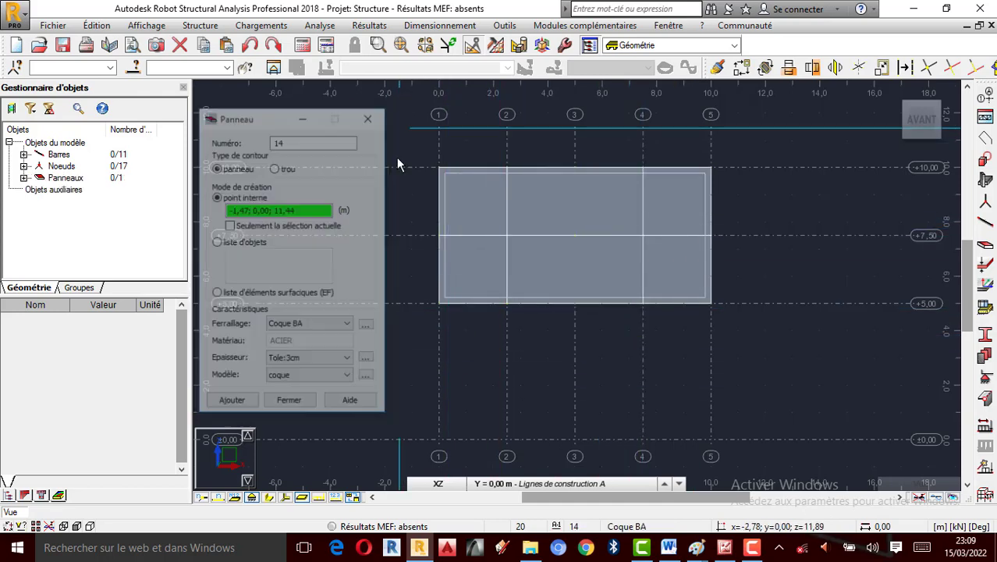
pyautogui.scroll(2, 547, 285)
pyautogui.scroll(-1, 553, 325)
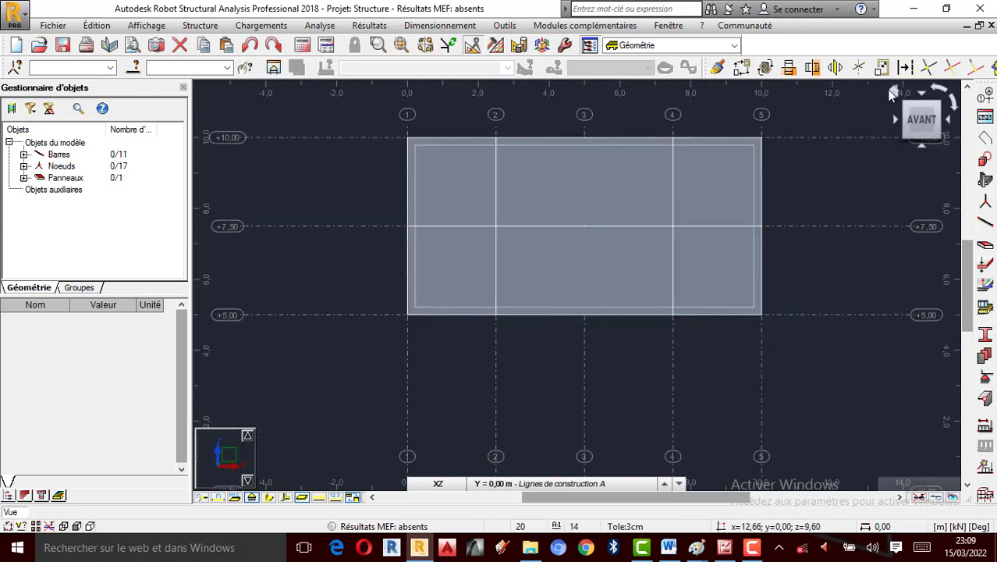
# Assign an Encastrement support to the node at the base of the central post.
pyautogui.click(891, 93)
pyautogui.moveTo(673, 244); pyautogui.dragTo(848, 238)
pyautogui.rightClick(849, 223)
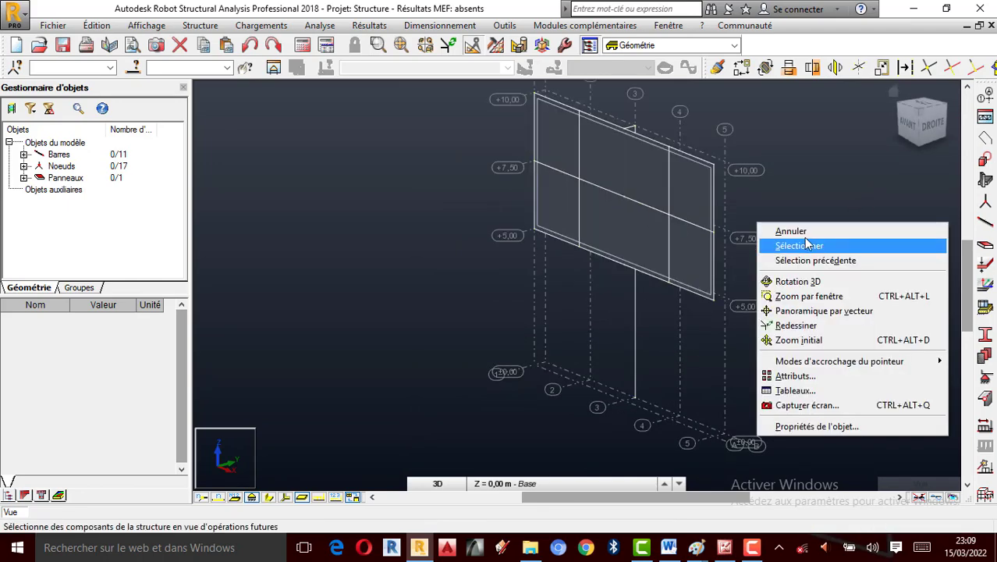
pyautogui.click(791, 231)
pyautogui.click(655, 416)
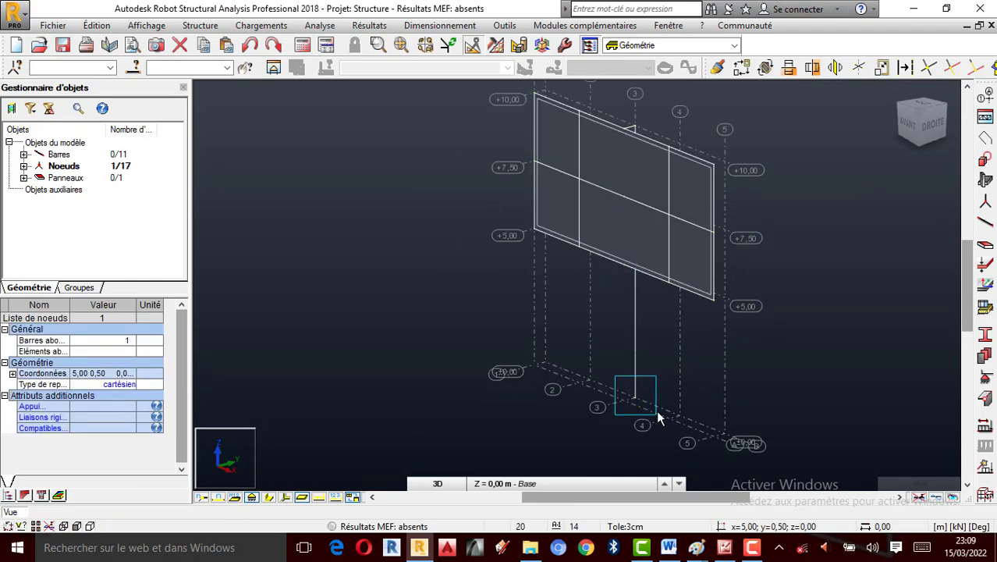
pyautogui.click(986, 380)
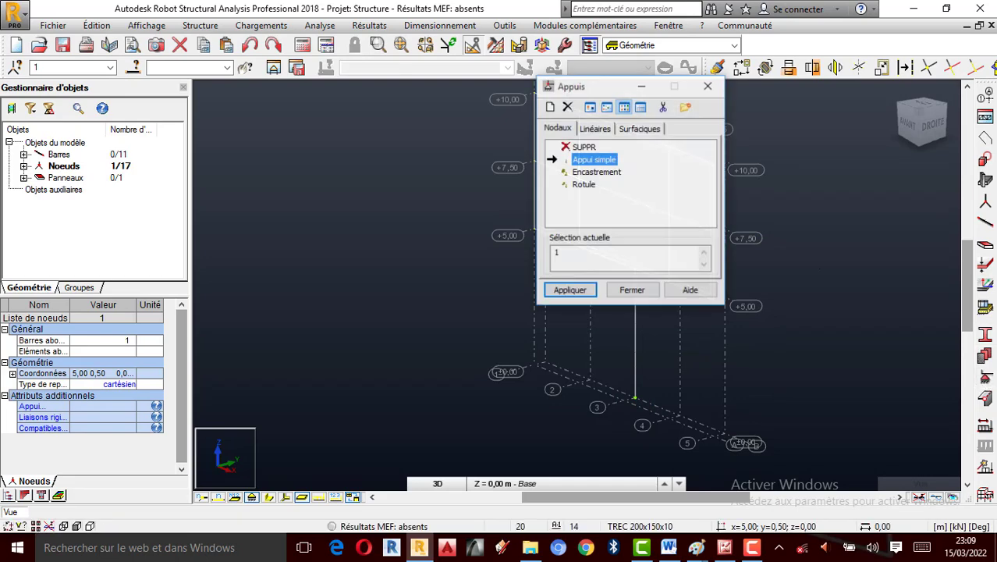
pyautogui.click(602, 172)
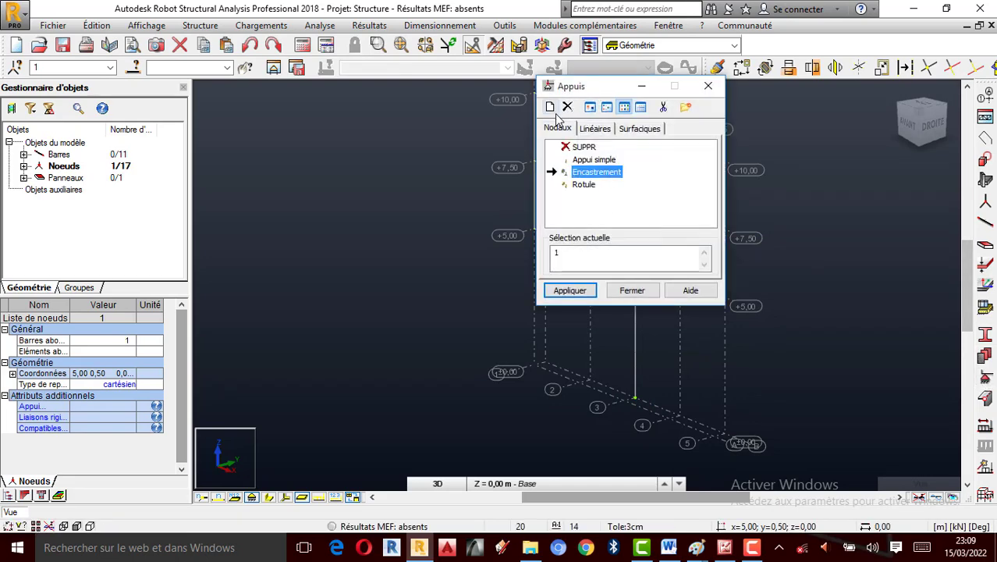
pyautogui.click(574, 290)
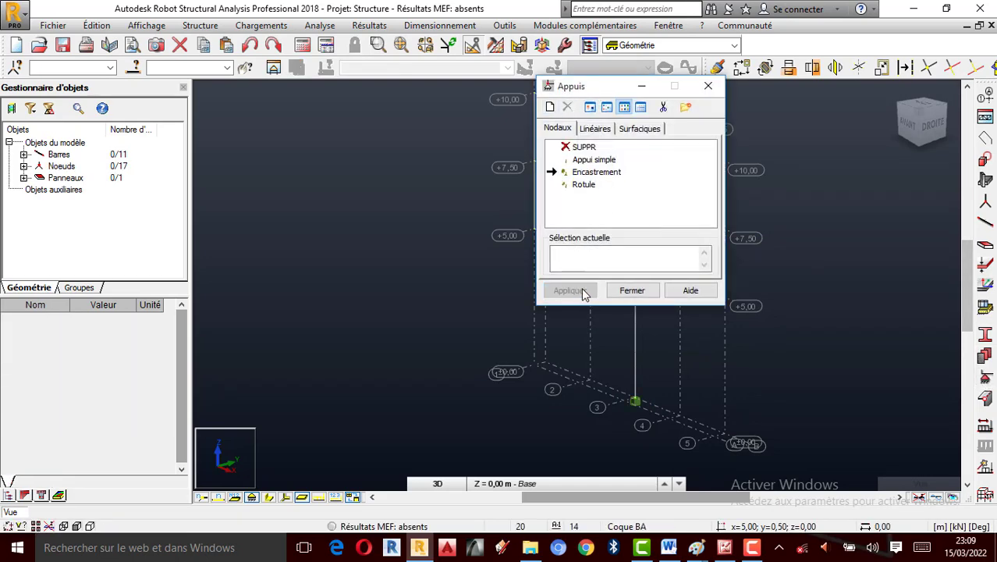
pyautogui.click(632, 290)
# Display the section shapes and rotate the 3D view to examine the panel, frame and supported post.
pyautogui.scroll(3, 672, 313)
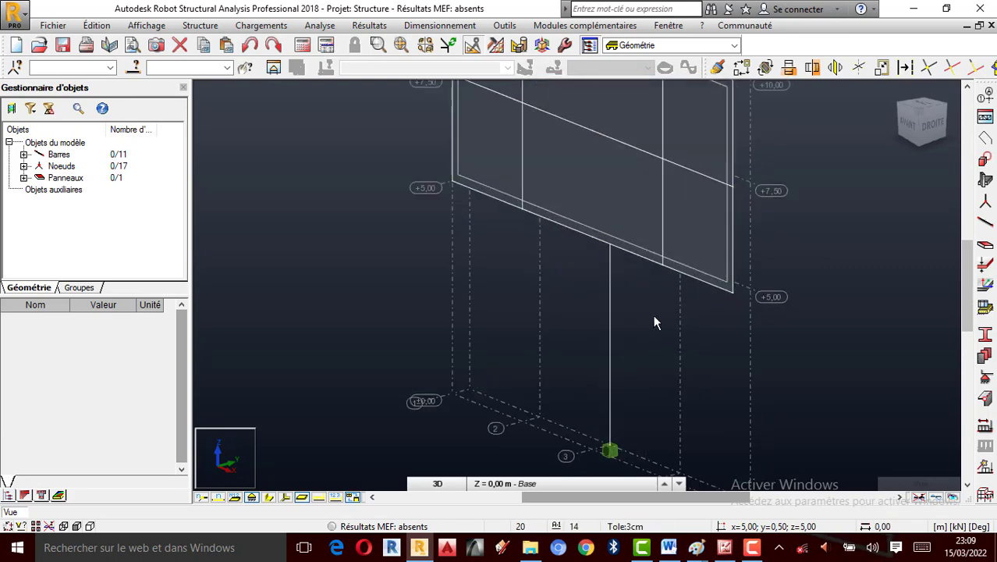
pyautogui.scroll(-2, 637, 348)
pyautogui.scroll(1, 395, 419)
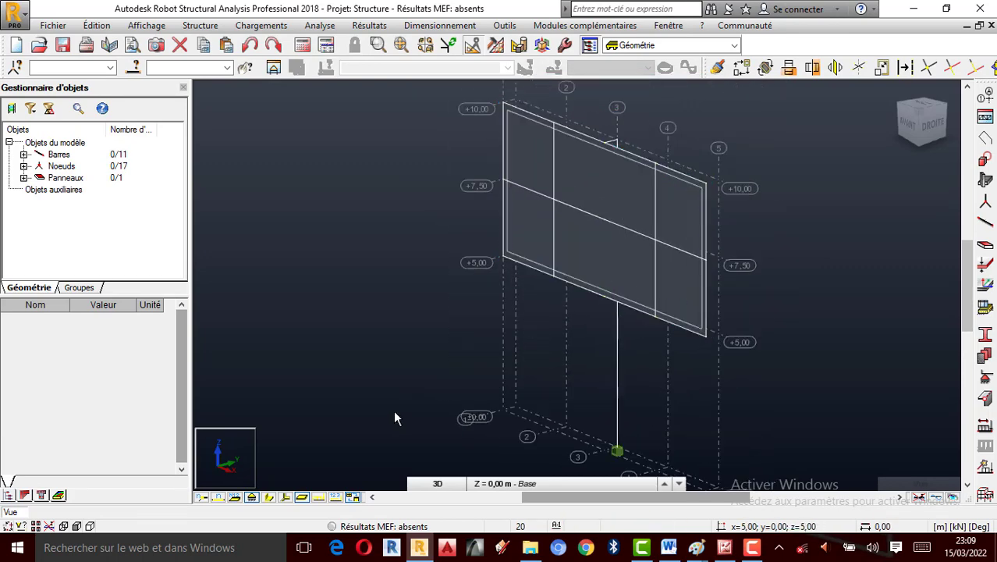
pyautogui.click(268, 497)
pyautogui.scroll(4, 579, 258)
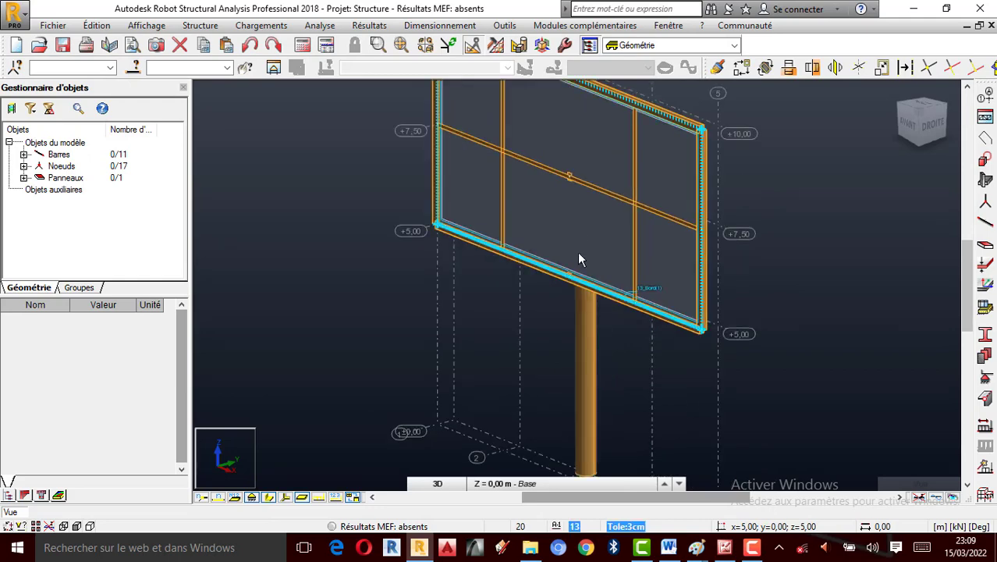
pyautogui.scroll(-3, 579, 260)
pyautogui.rightClick(667, 239)
pyautogui.click(718, 291)
pyautogui.moveTo(719, 291); pyautogui.dragTo(592, 214)
pyautogui.moveTo(760, 263); pyautogui.dragTo(592, 225)
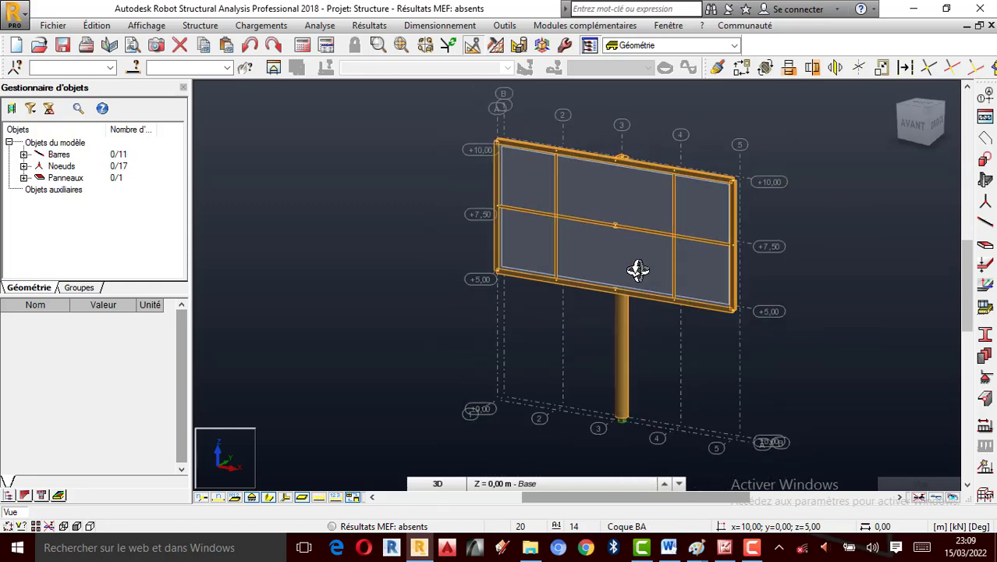
pyautogui.moveTo(638, 270); pyautogui.dragTo(529, 268)
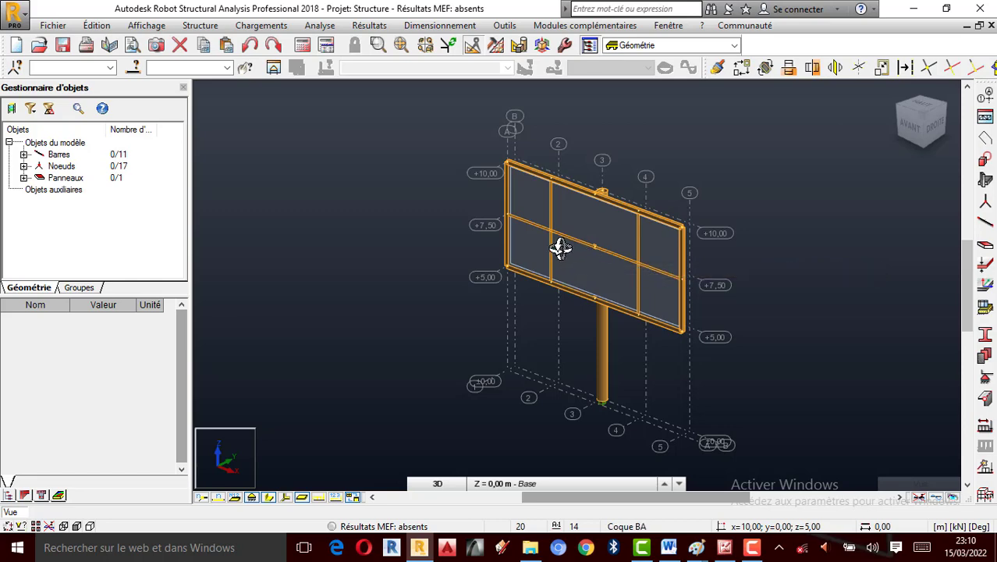
pyautogui.moveTo(561, 249); pyautogui.dragTo(640, 277)
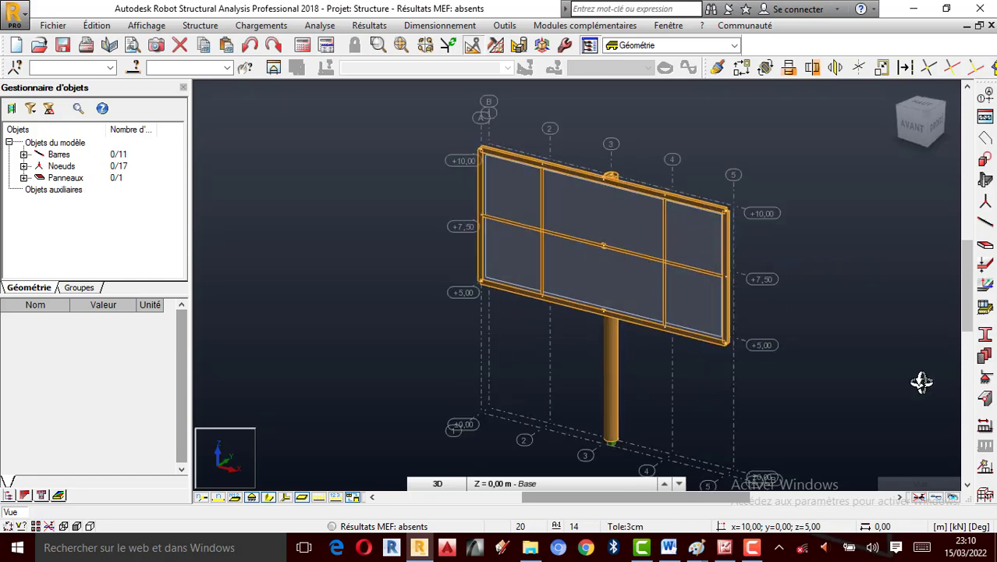
pyautogui.click(986, 428)
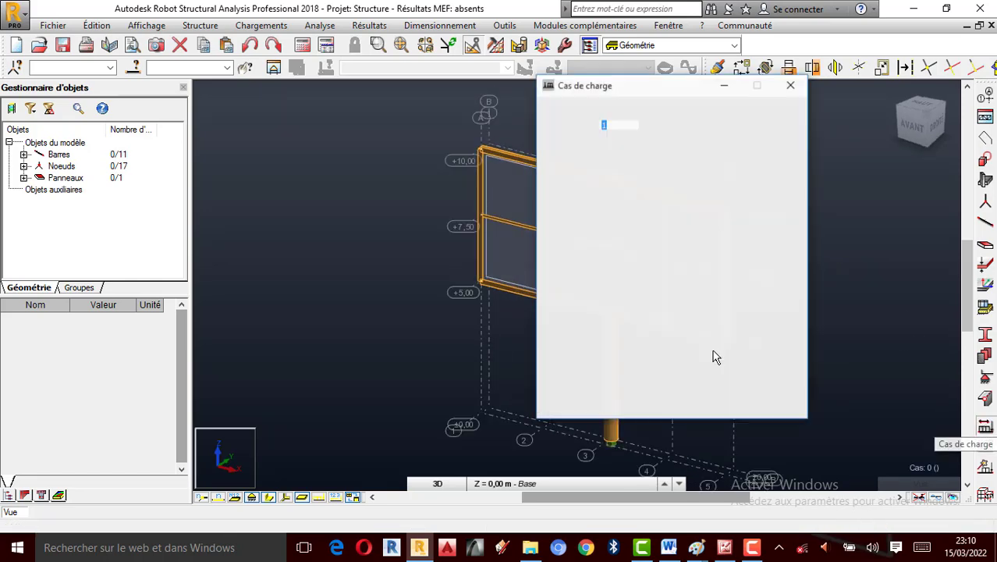
pyautogui.press('Tab')
pyautogui.press('Tab')
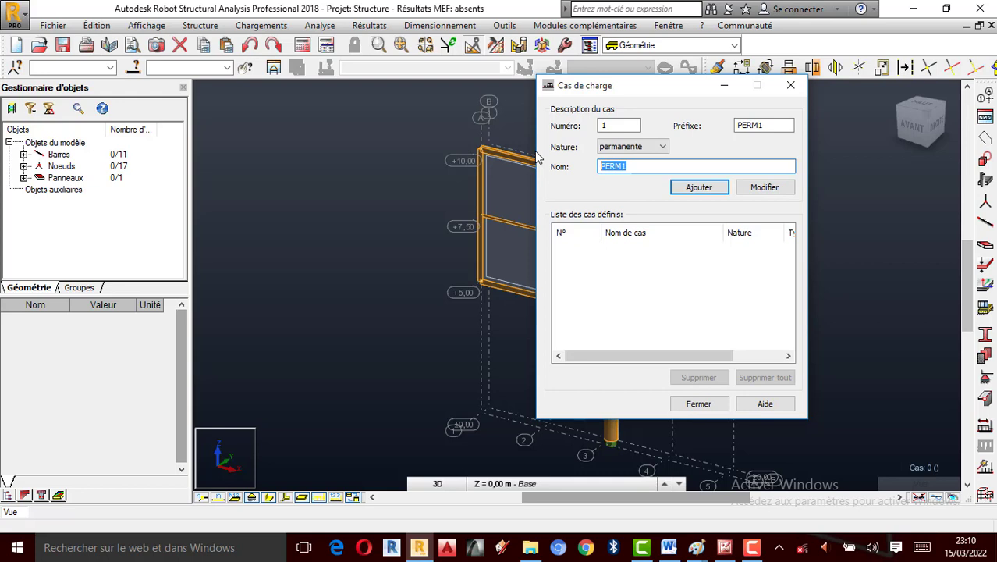
pyautogui.write('^^^^^^^^^^^^^^^^^^^^^^^^^^^^^^^^^^^^^^^^')
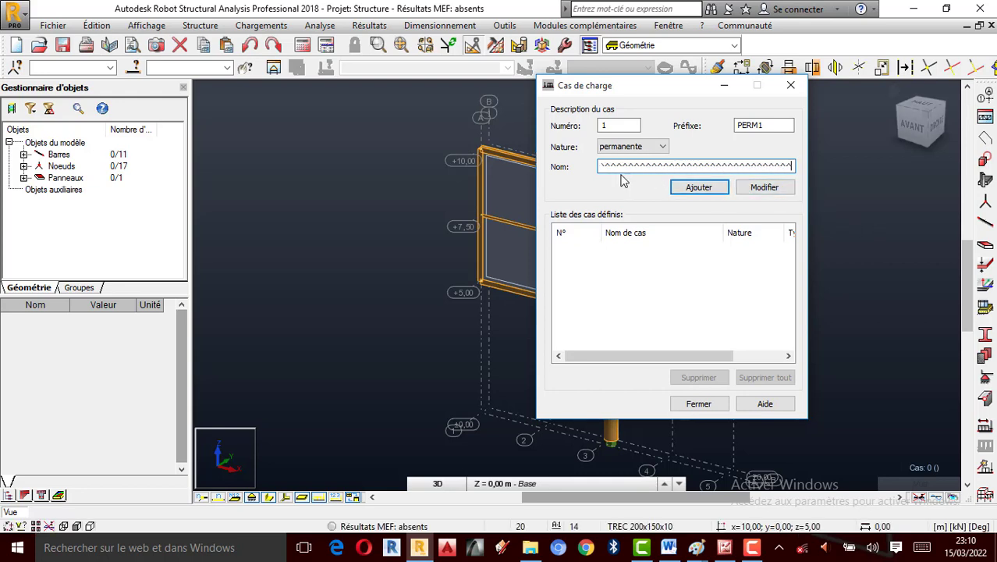
pyautogui.moveTo(603, 167); pyautogui.dragTo(859, 198)
pyautogui.press('BackSpace')
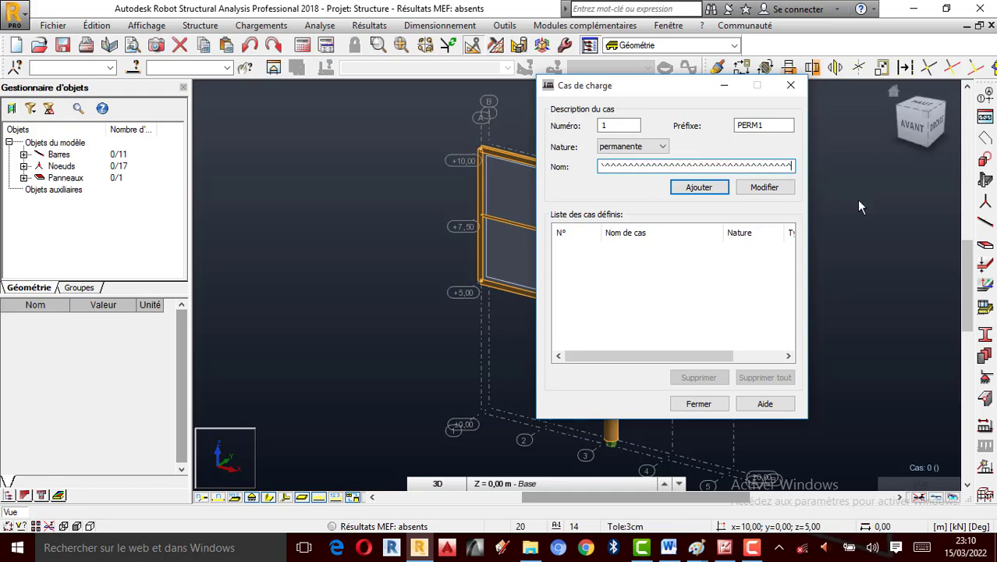
pyautogui.press('Escape')
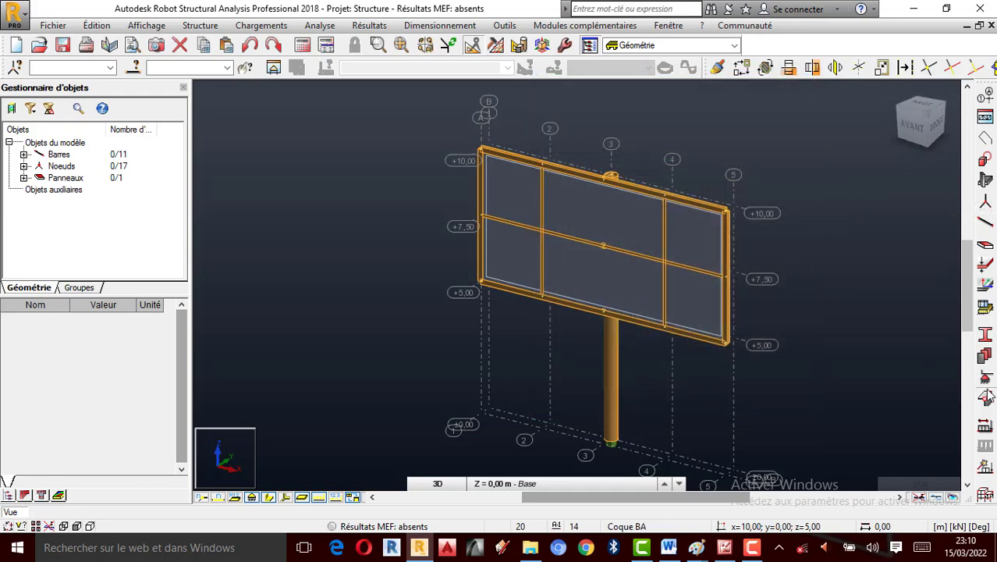
pyautogui.click(985, 426)
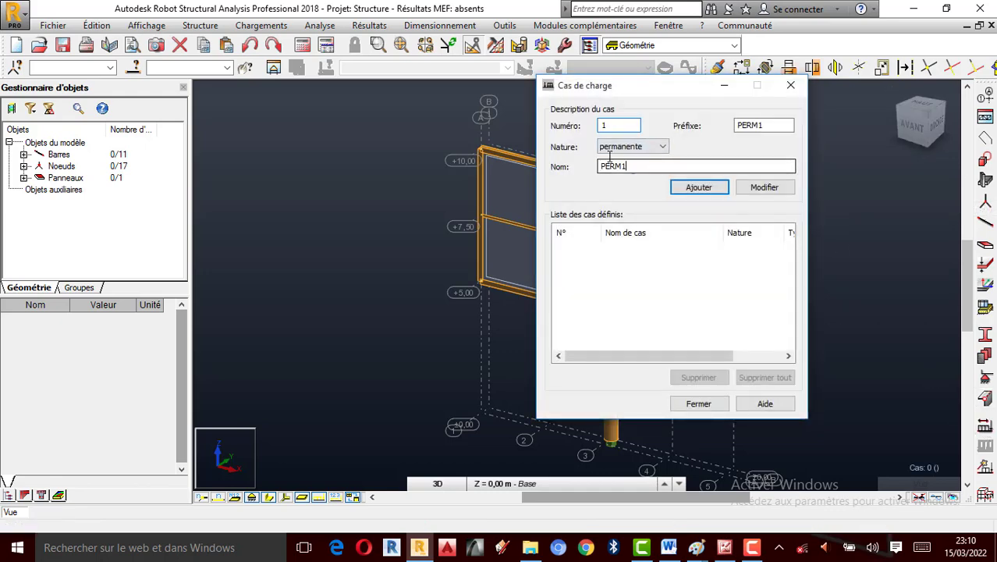
pyautogui.doubleClick(612, 165)
pyautogui.write('^^````````2')
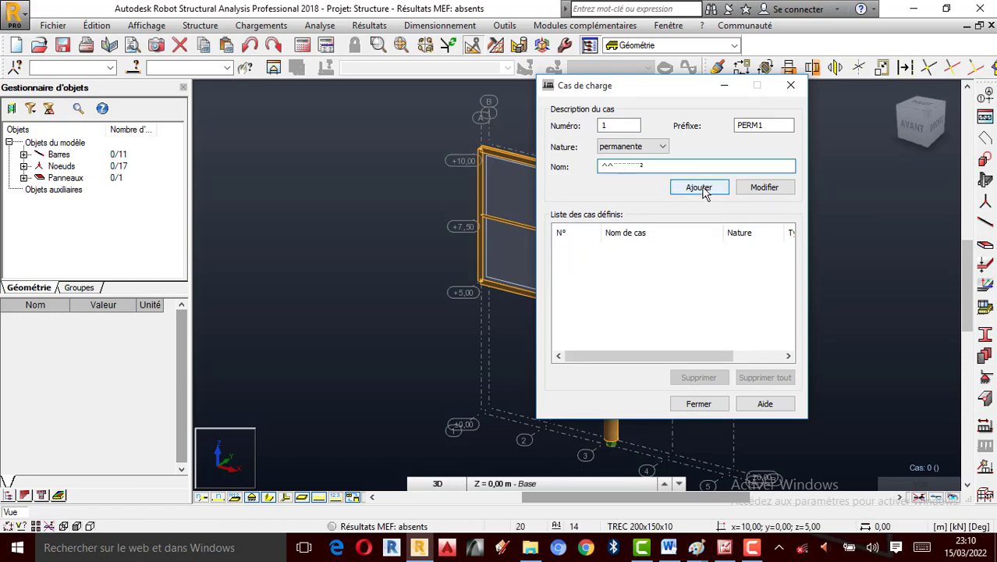
pyautogui.press('Escape')
# Add a permanente load case named Poids propre to the list of defined load cases.
pyautogui.click(984, 426)
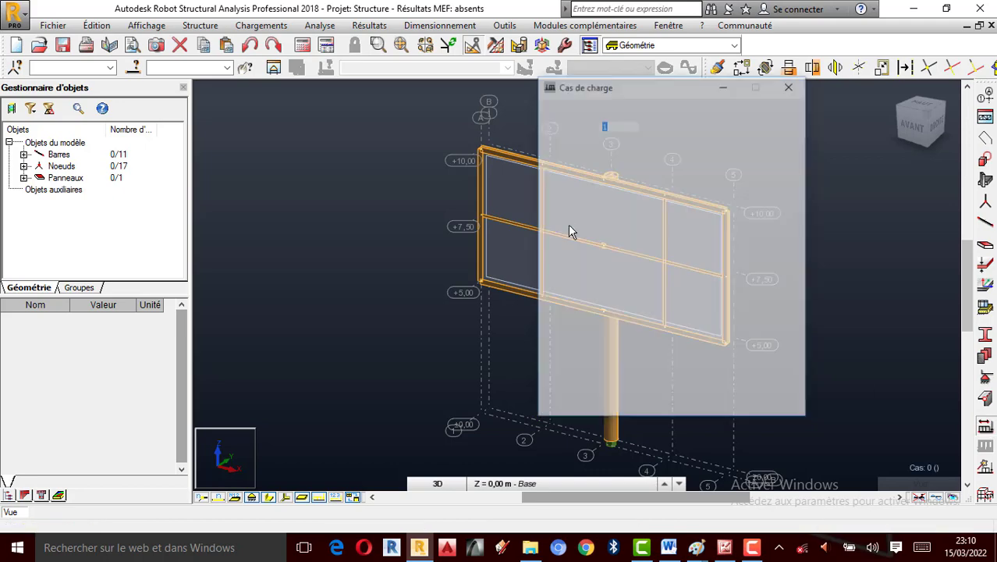
pyautogui.doubleClick(638, 165)
pyautogui.write('Poids propre')
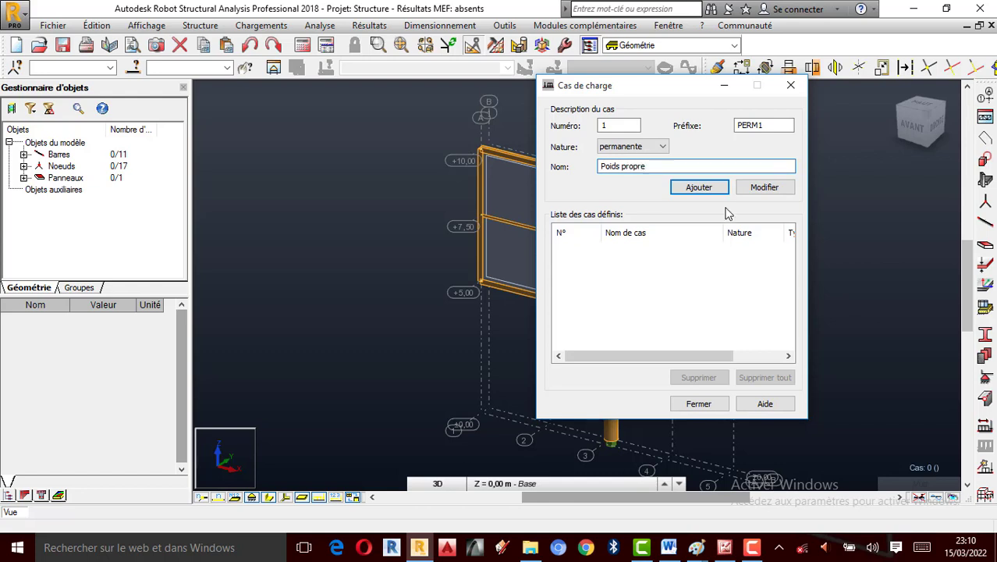
pyautogui.click(700, 188)
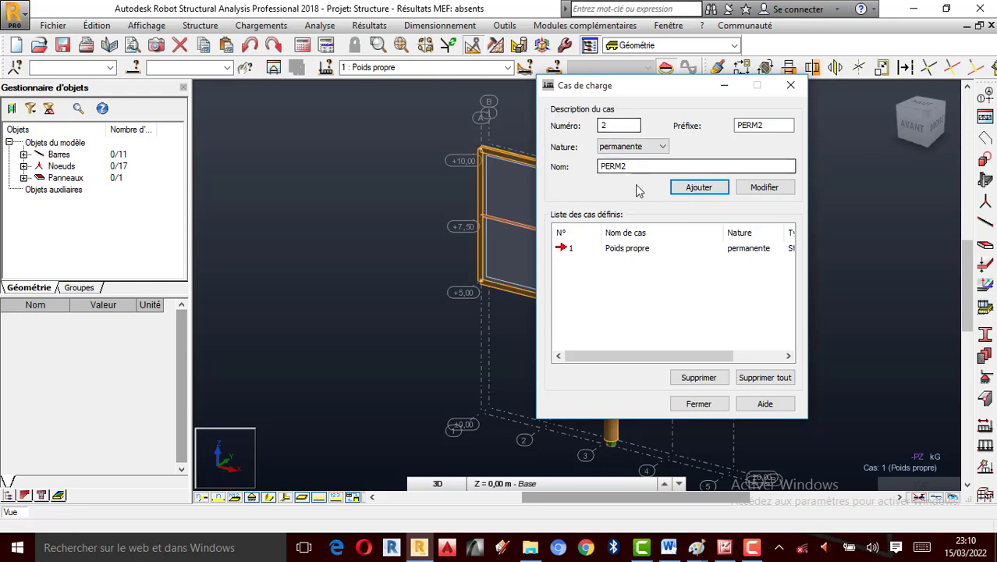
pyautogui.click(698, 404)
# Examine the weight and mass load options available for the Poids propre case.
pyautogui.scroll(-1, 656, 242)
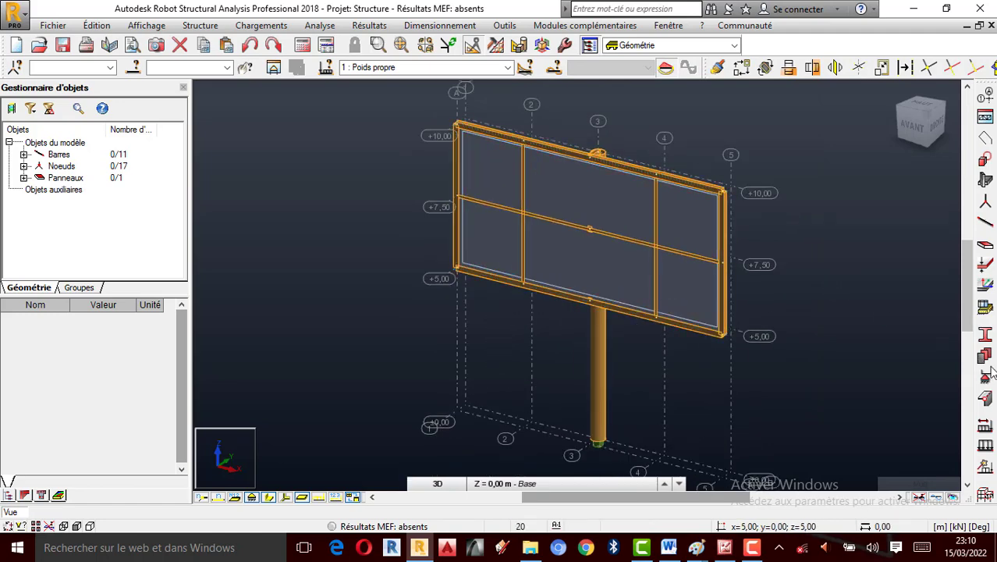
pyautogui.click(980, 441)
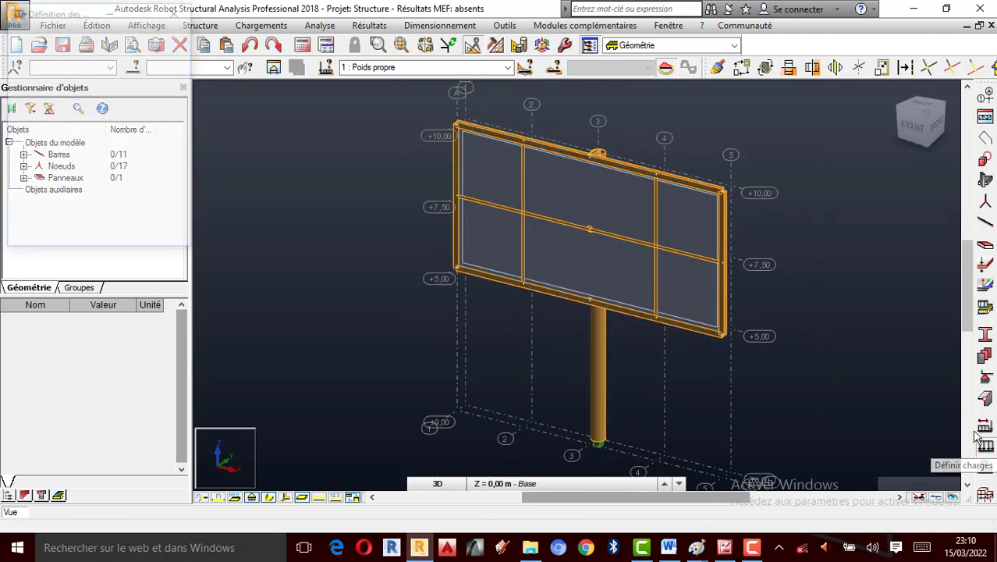
pyautogui.click(915, 147)
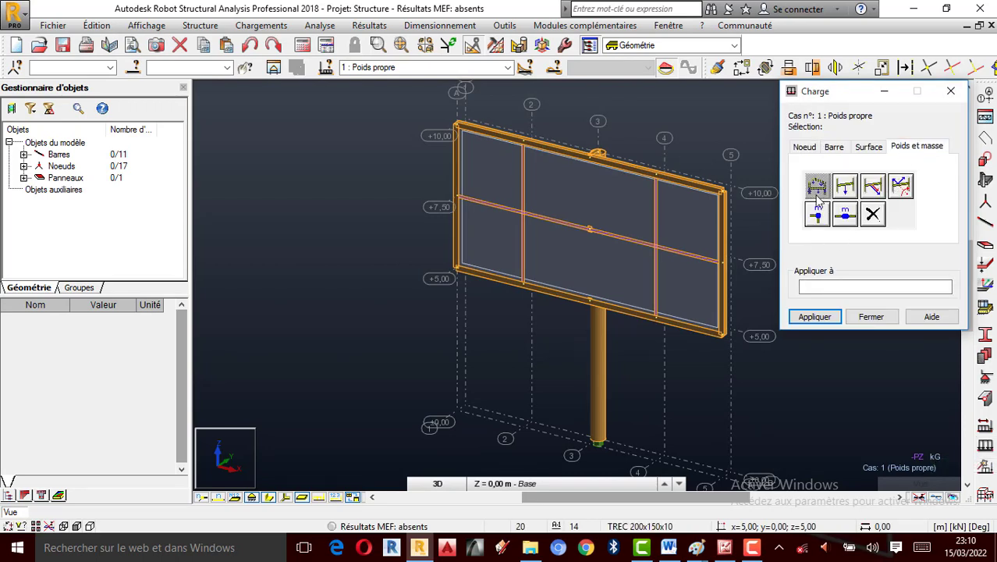
pyautogui.click(950, 91)
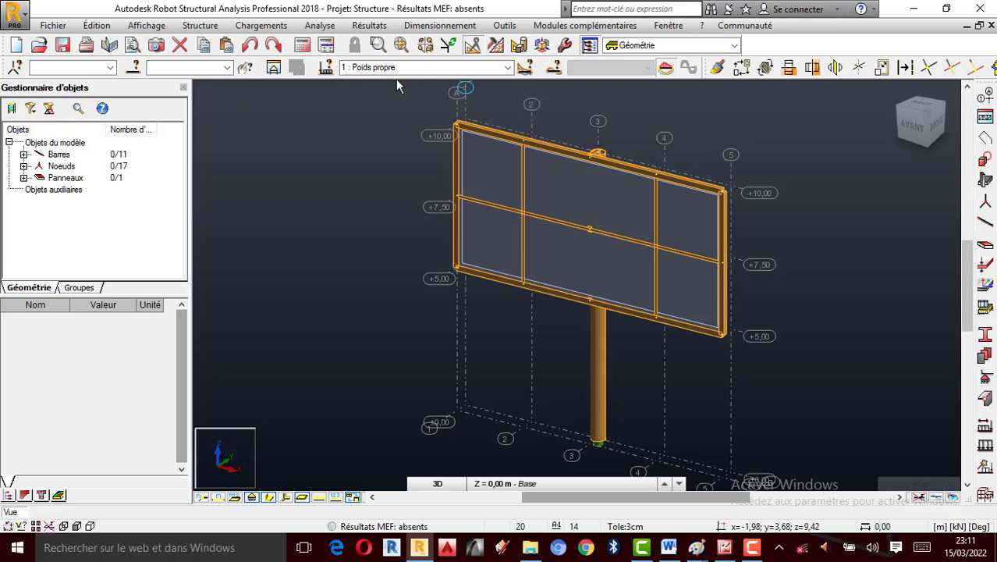
# Colour the bars by section with the Profilés - légende par couleurs display attribute, keeping the section shapes shown.
pyautogui.click(269, 498)
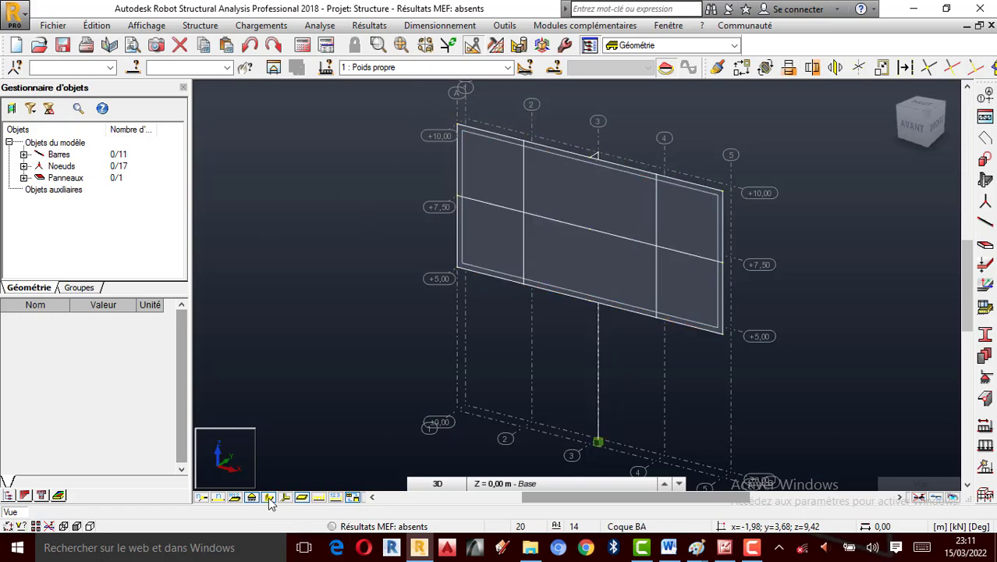
pyautogui.click(270, 499)
pyautogui.rightClick(373, 214)
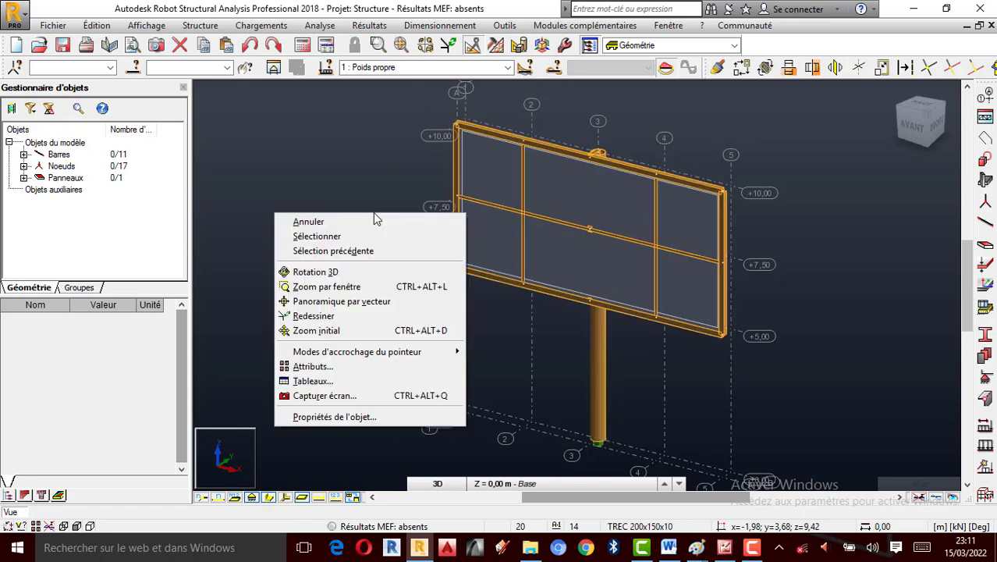
pyautogui.click(322, 366)
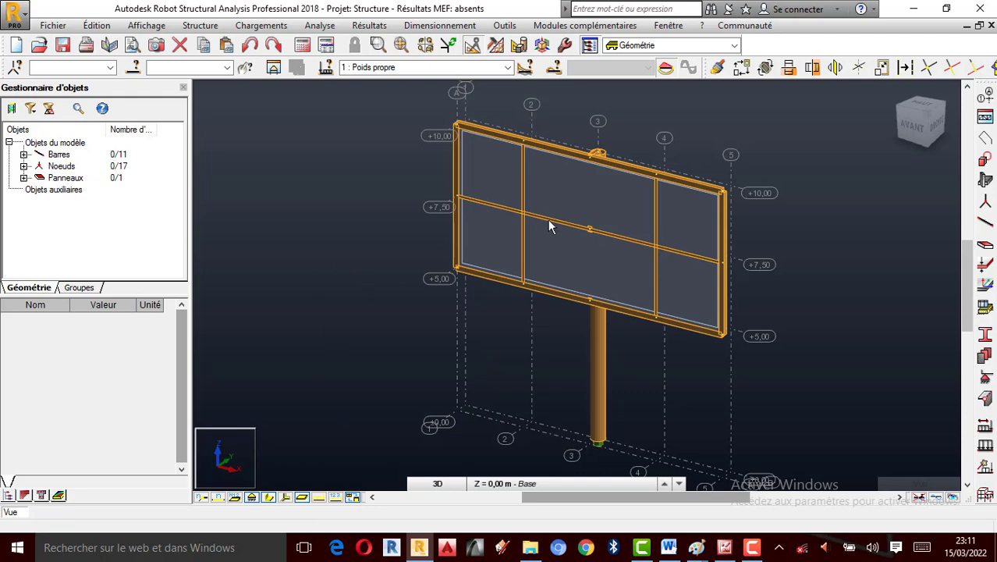
pyautogui.click(187, 235)
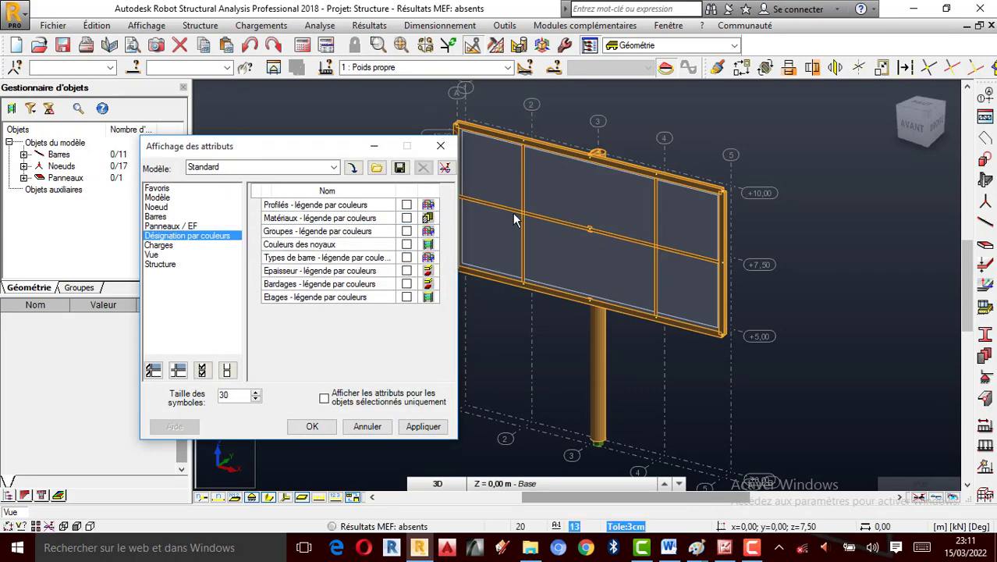
pyautogui.click(407, 206)
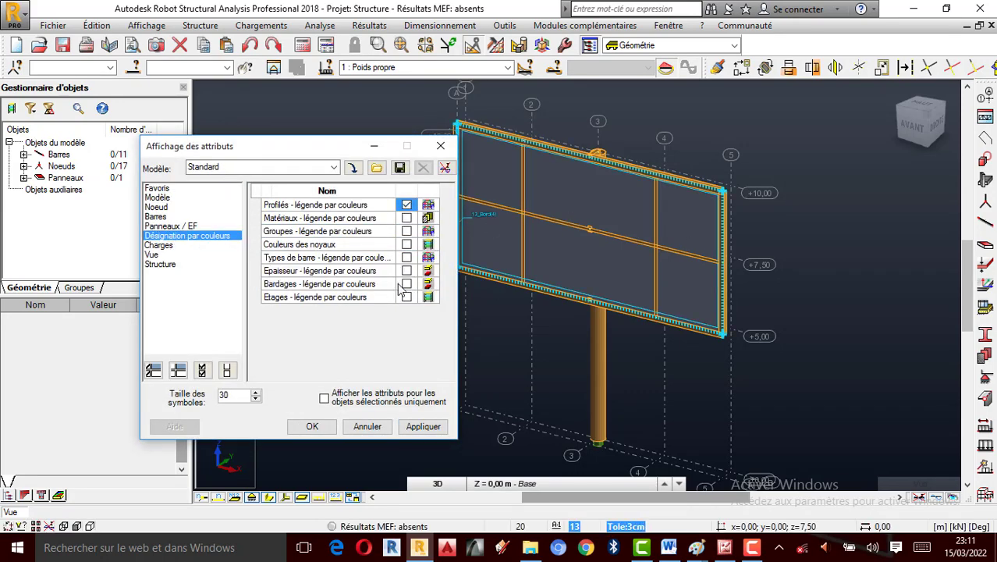
pyautogui.click(423, 427)
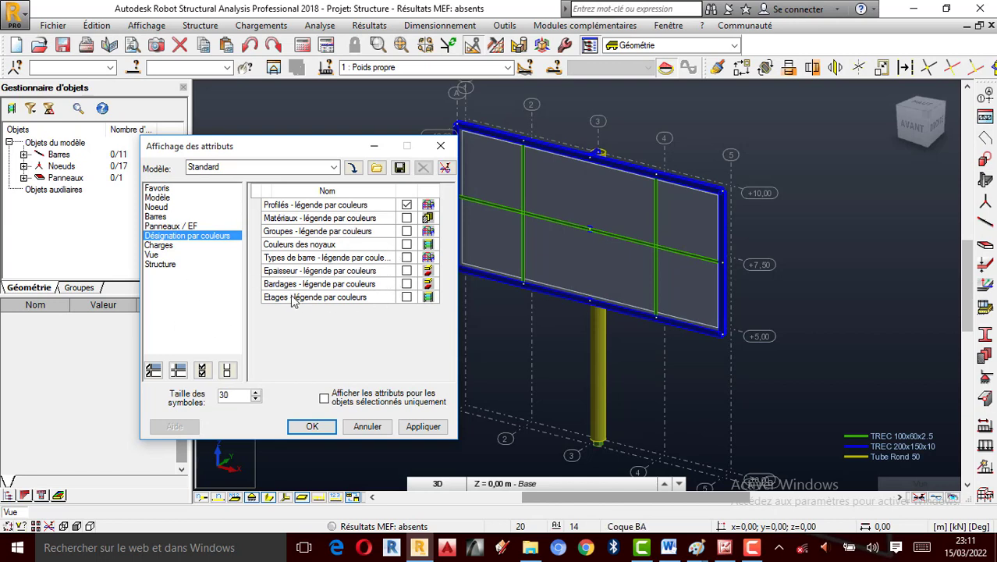
# Turn on the Epaisseur des panneaux display attribute and inspect the colour-coded structure.
pyautogui.click(187, 227)
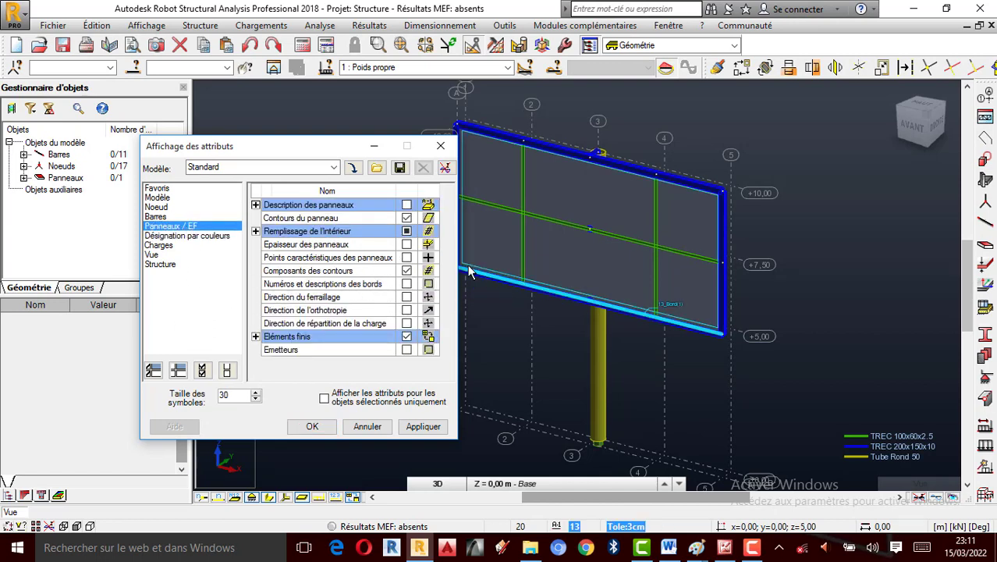
pyautogui.click(406, 244)
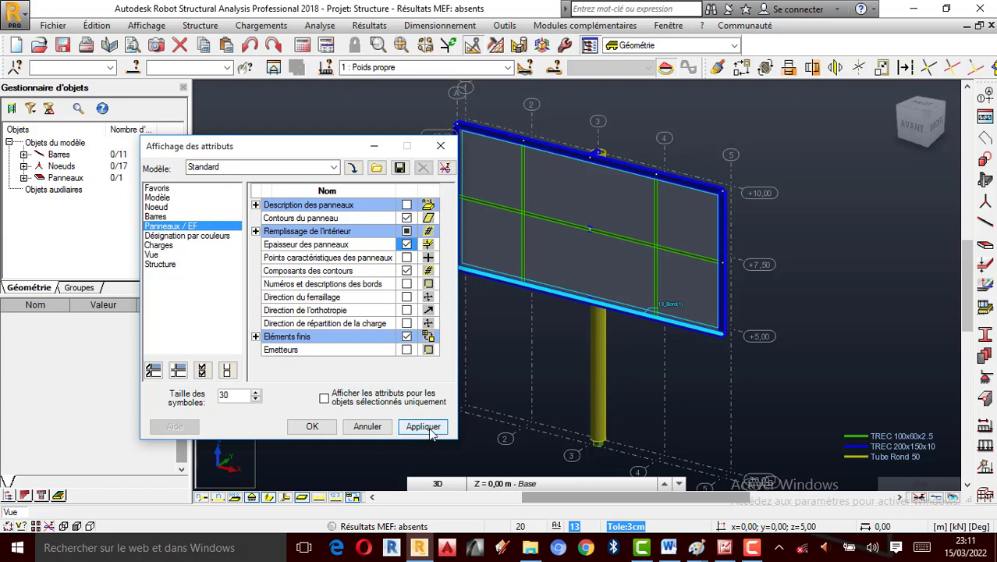
pyautogui.click(430, 432)
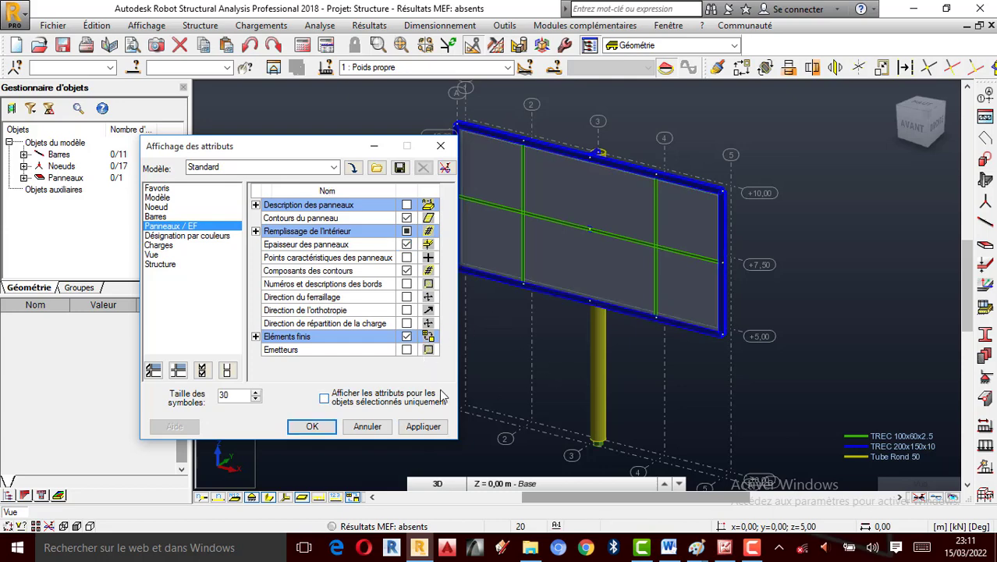
pyautogui.click(440, 148)
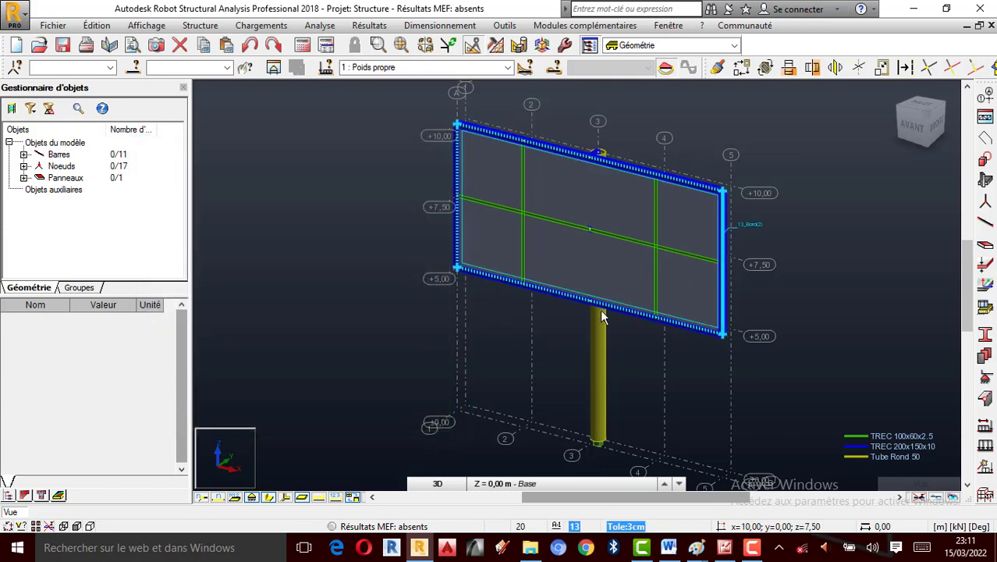
pyautogui.scroll(2, 597, 310)
pyautogui.scroll(-2, 609, 297)
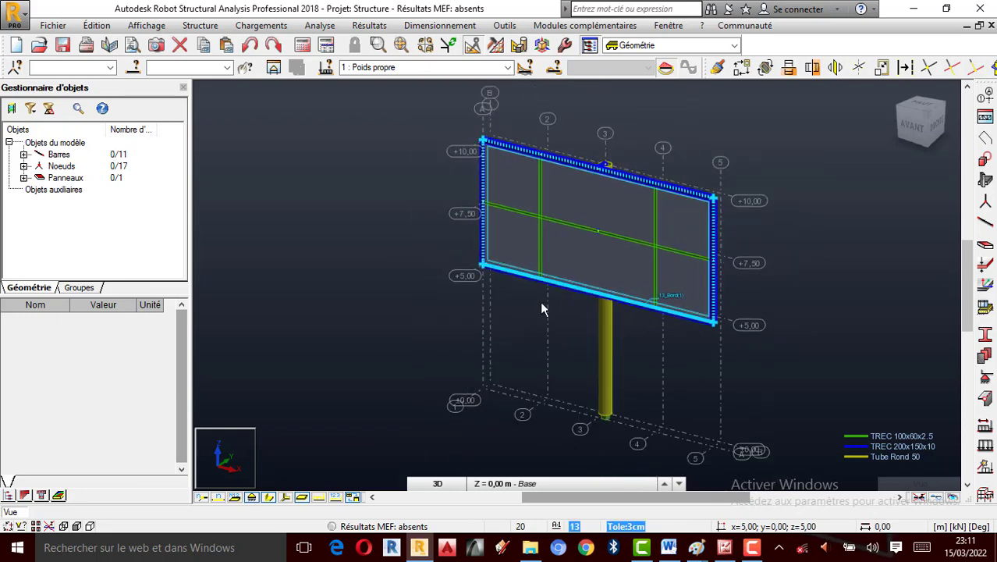
pyautogui.scroll(1, 617, 269)
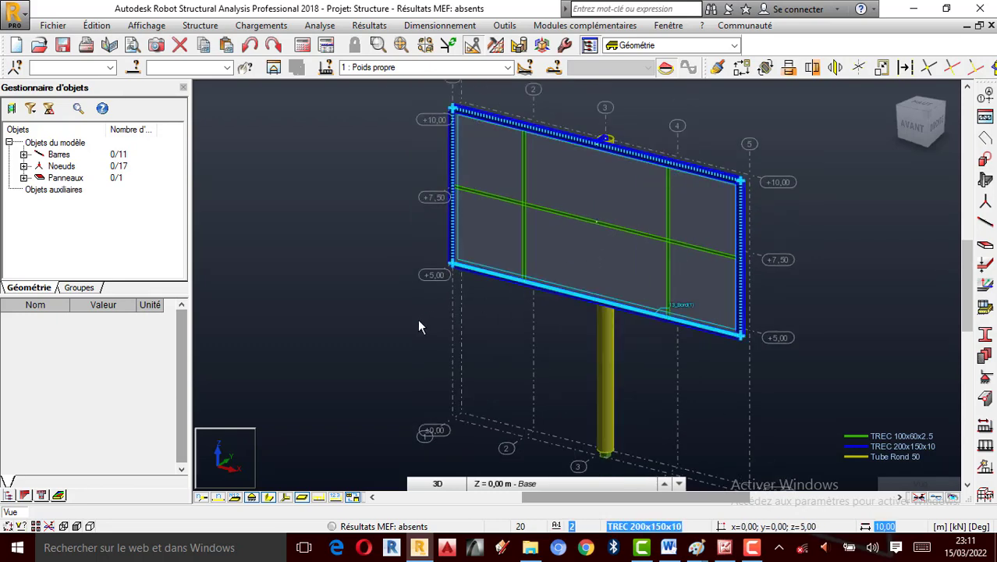
pyautogui.scroll(-1, 406, 323)
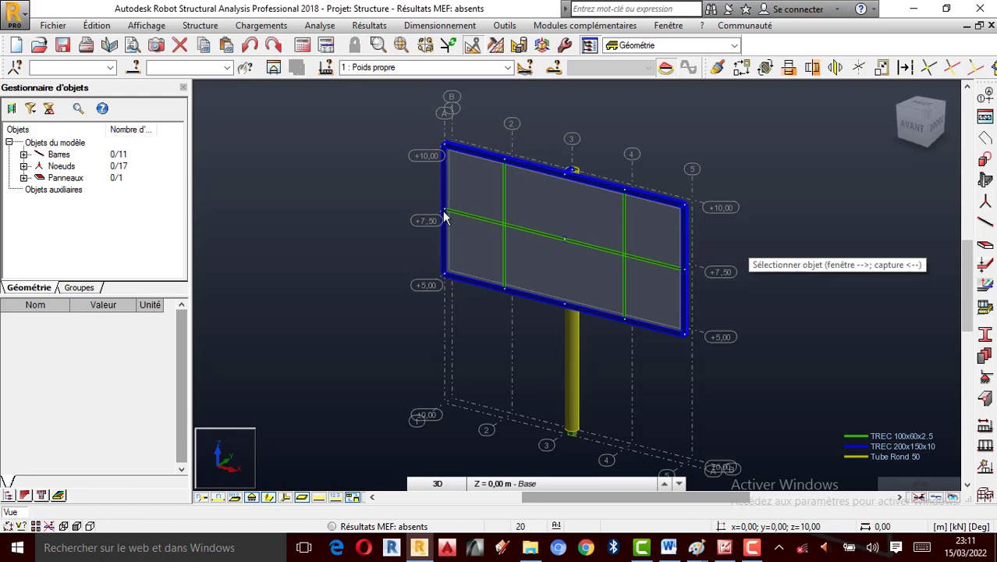
pyautogui.click(253, 24)
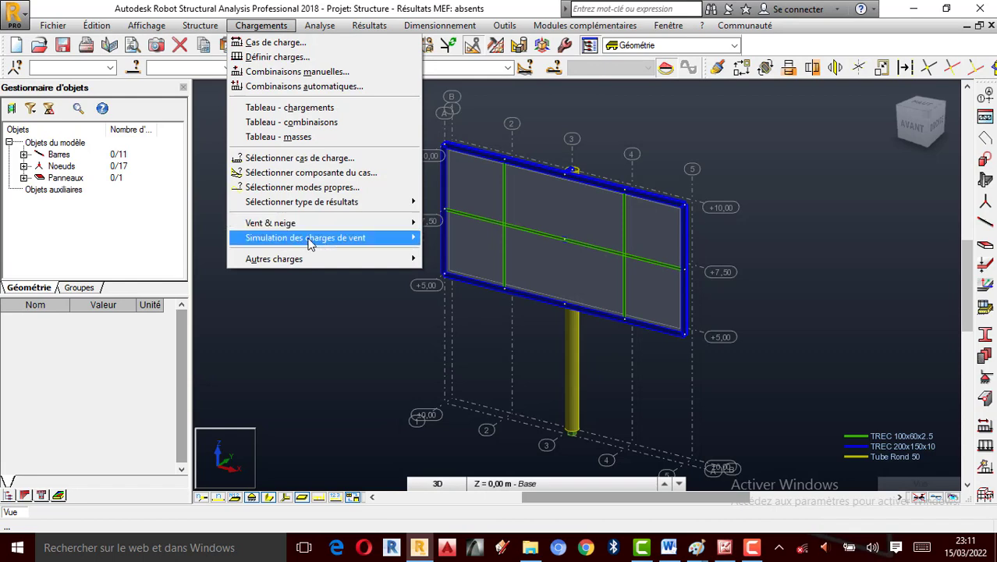
pyautogui.moveTo(287, 260)
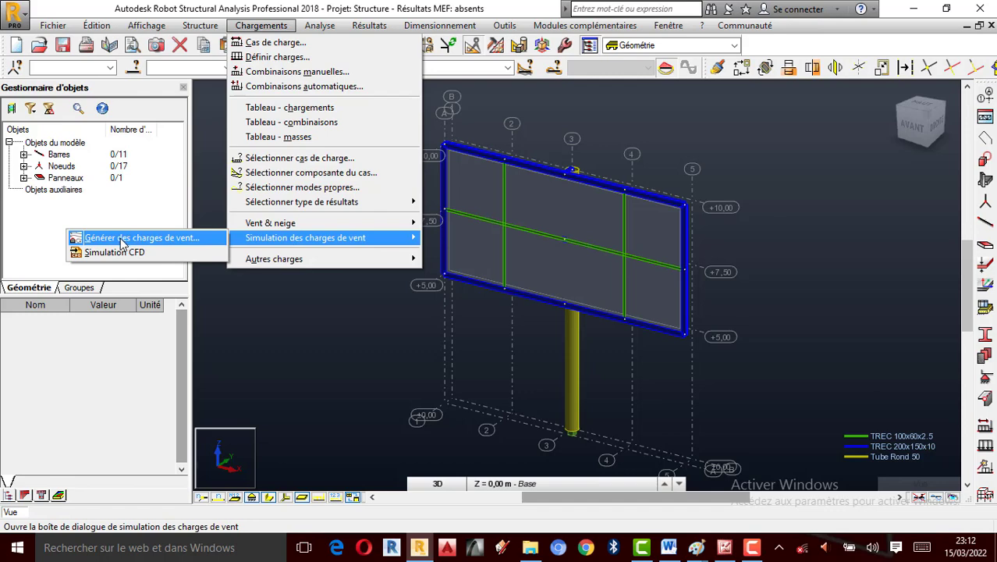
pyautogui.click(122, 238)
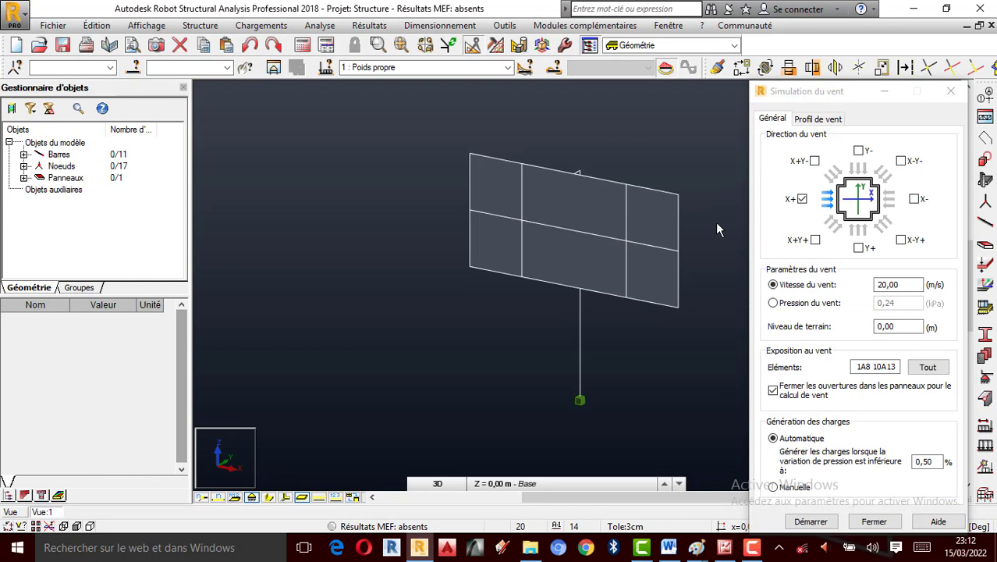
pyautogui.scroll(2, 717, 224)
pyautogui.scroll(-2, 462, 194)
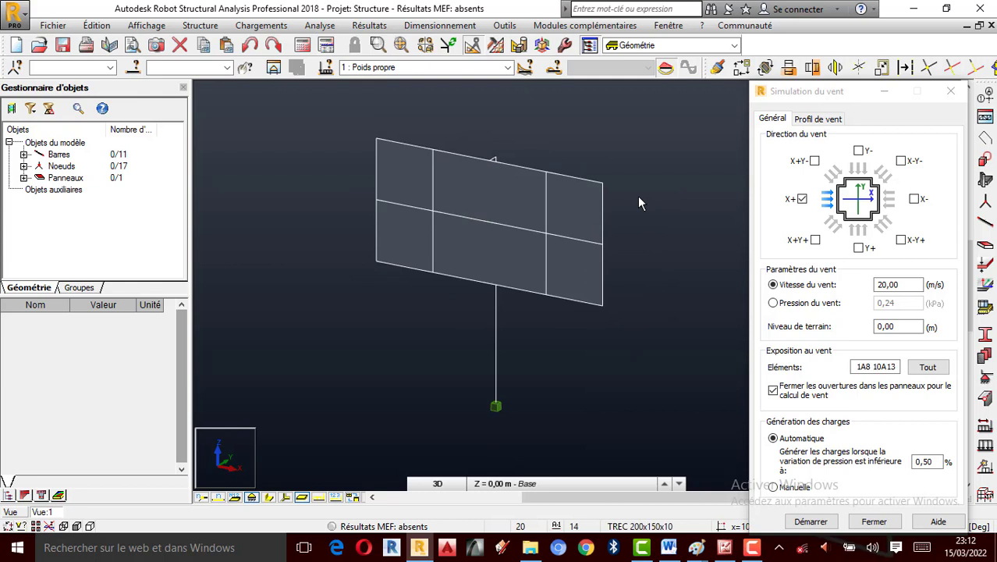
pyautogui.doubleClick(897, 285)
pyautogui.write('^^^^^^^')
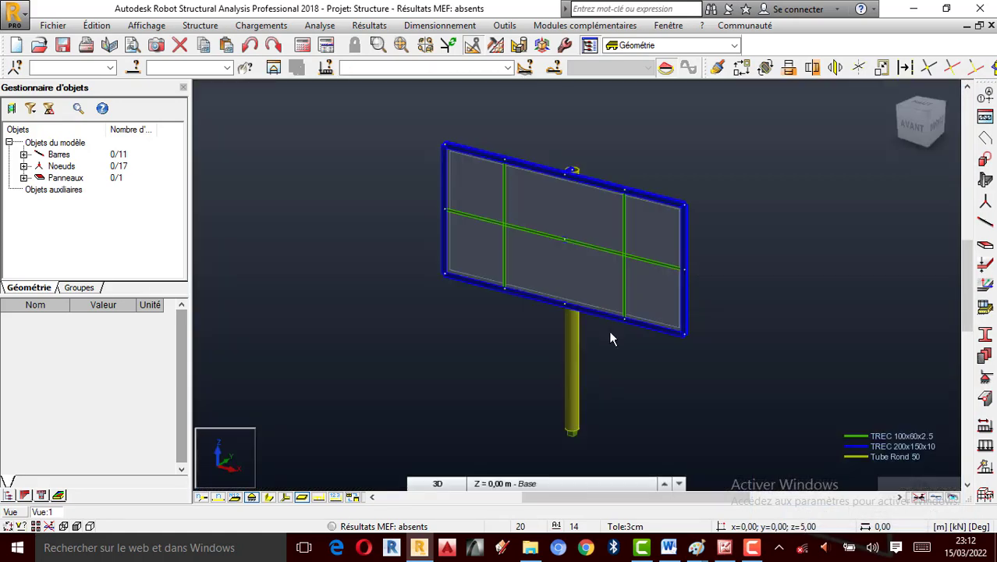
# Start a wind load simulation for the structure and set the wind speed to 28 m/s.
pyautogui.click(283, 26)
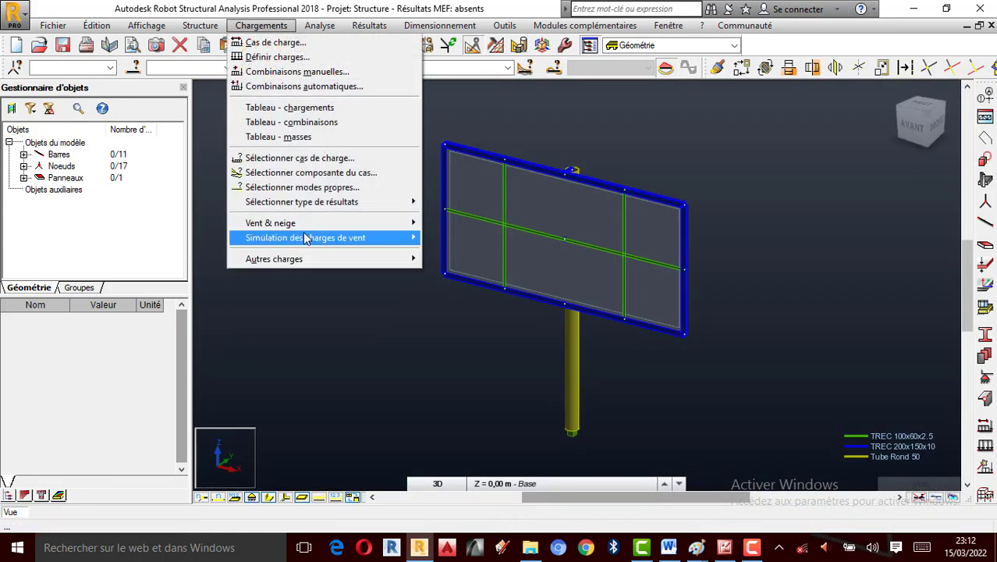
pyautogui.moveTo(331, 236)
pyautogui.click(185, 242)
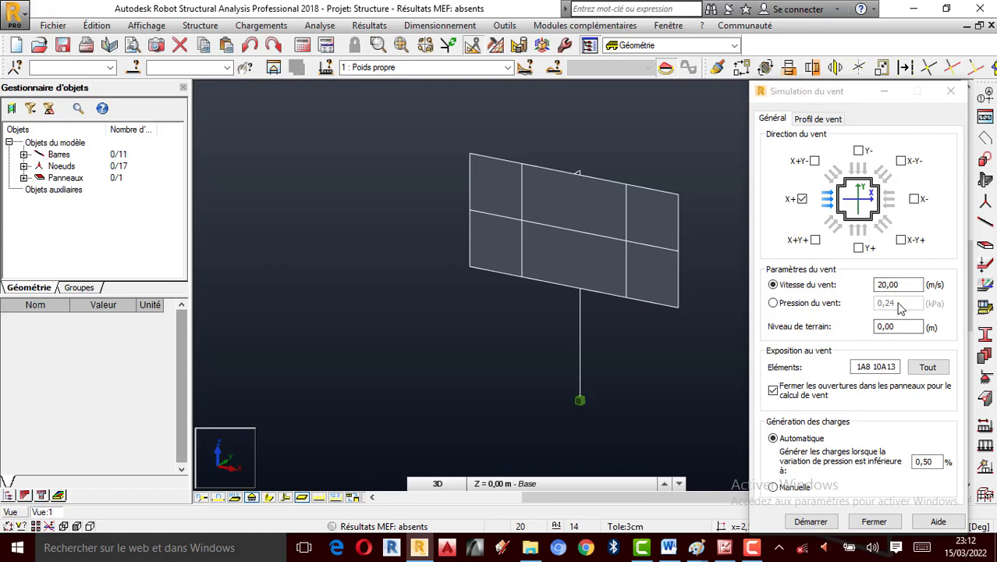
pyautogui.moveTo(902, 286); pyautogui.dragTo(758, 284)
pyautogui.write('28')
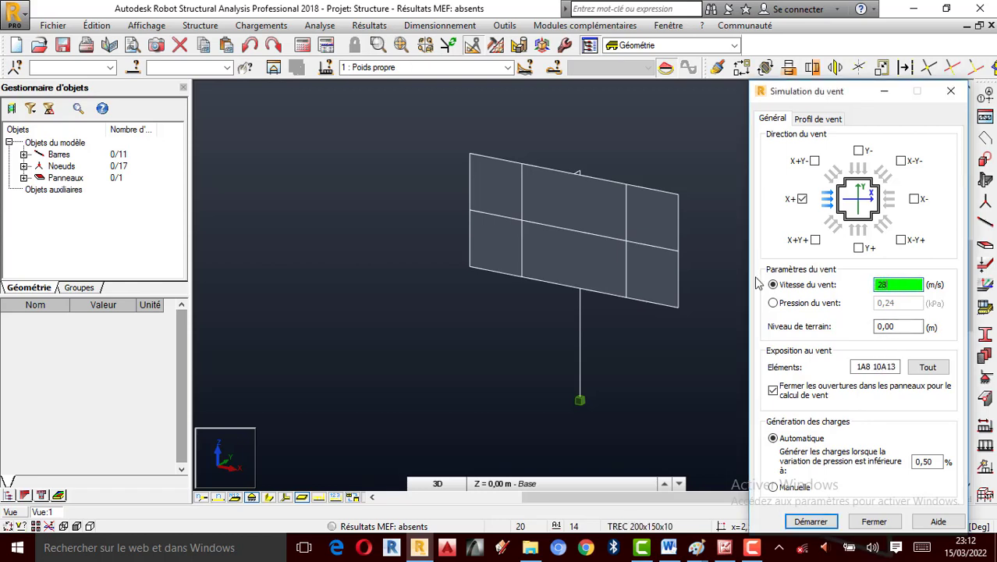
pyautogui.write('^^^^^^^^^^')
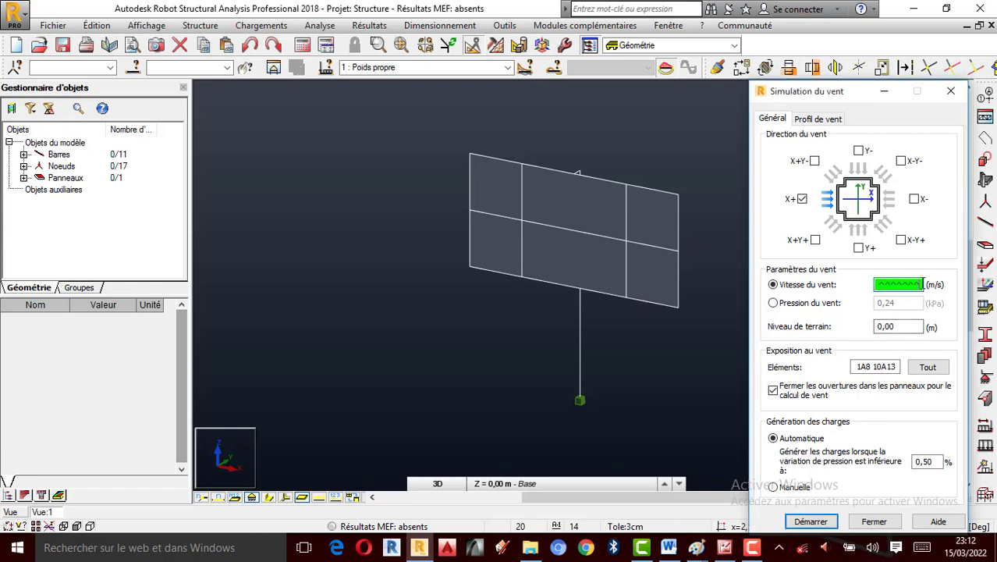
pyautogui.moveTo(921, 284); pyautogui.dragTo(690, 252)
pyautogui.press('BackSpace')
pyautogui.press('BackSpace')
pyautogui.press('BackSpace')
pyautogui.press('BackSpace')
pyautogui.press('BackSpace')
pyautogui.press('BackSpace')
pyautogui.write('^^^2^8^^')
pyautogui.doubleClick(912, 283)
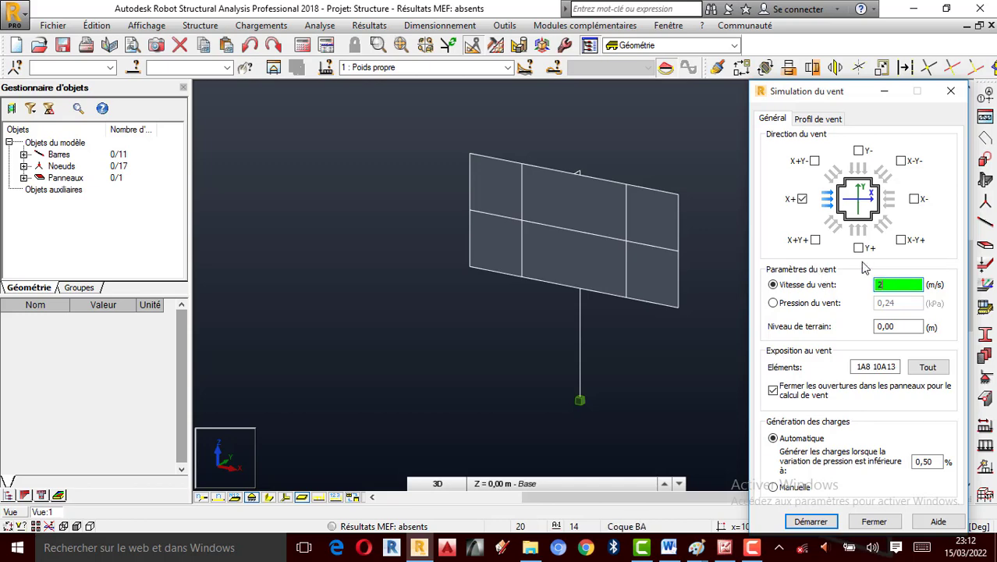
pyautogui.click(979, 139)
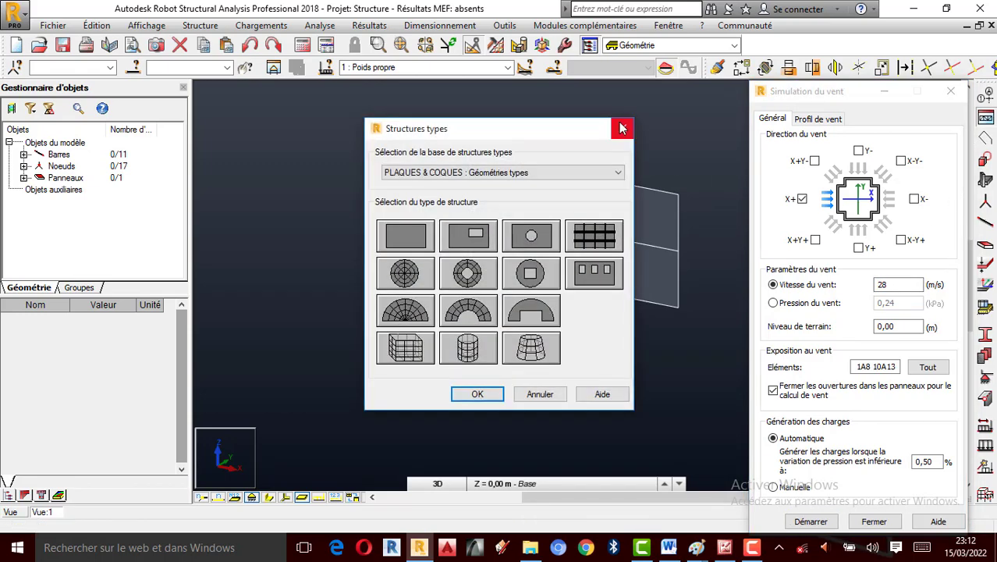
pyautogui.click(625, 127)
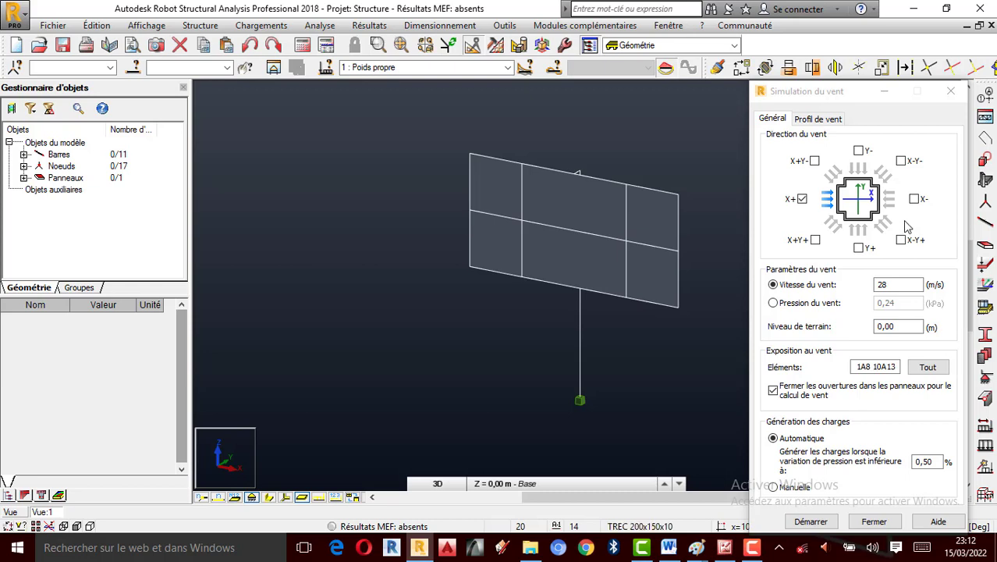
# Restrict the simulated wind to the Y+ direction and limit the exposed elements to panel 13.
pyautogui.click(859, 248)
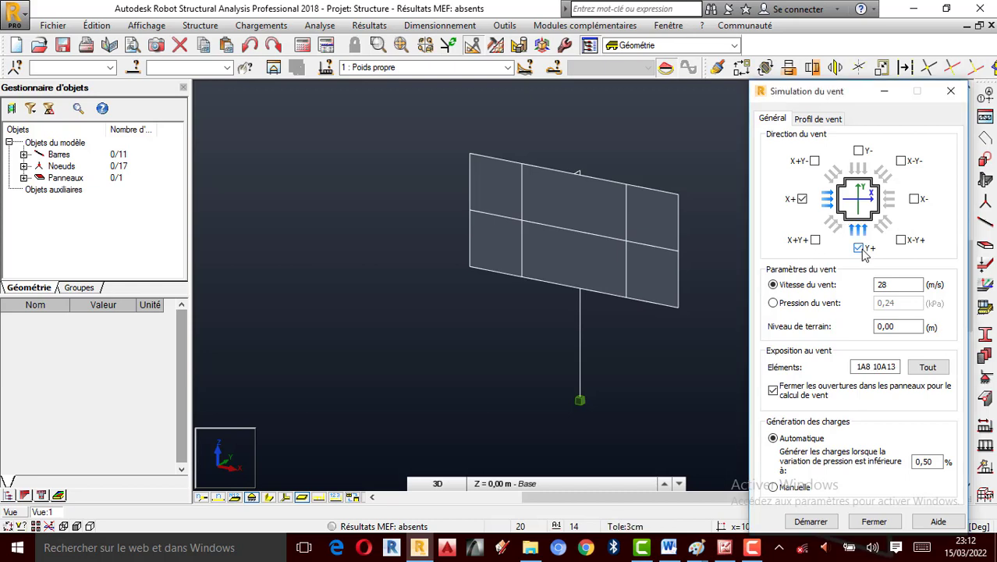
pyautogui.click(802, 200)
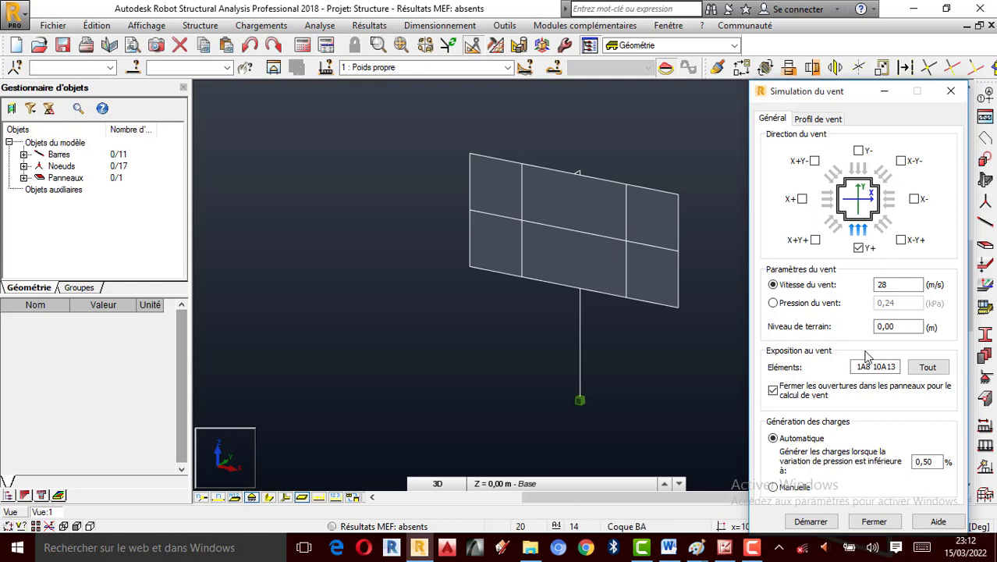
pyautogui.click(576, 266)
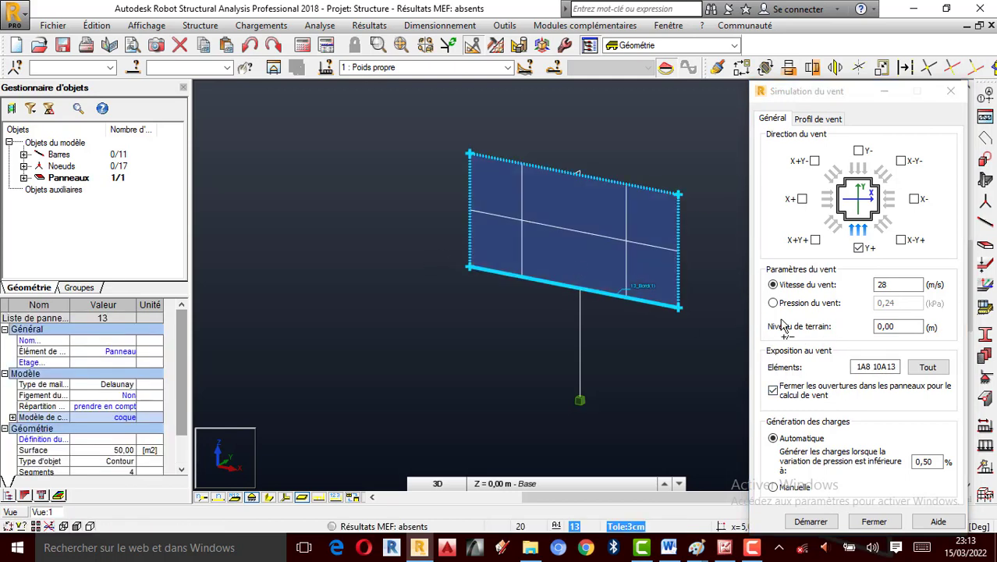
pyautogui.click(890, 367)
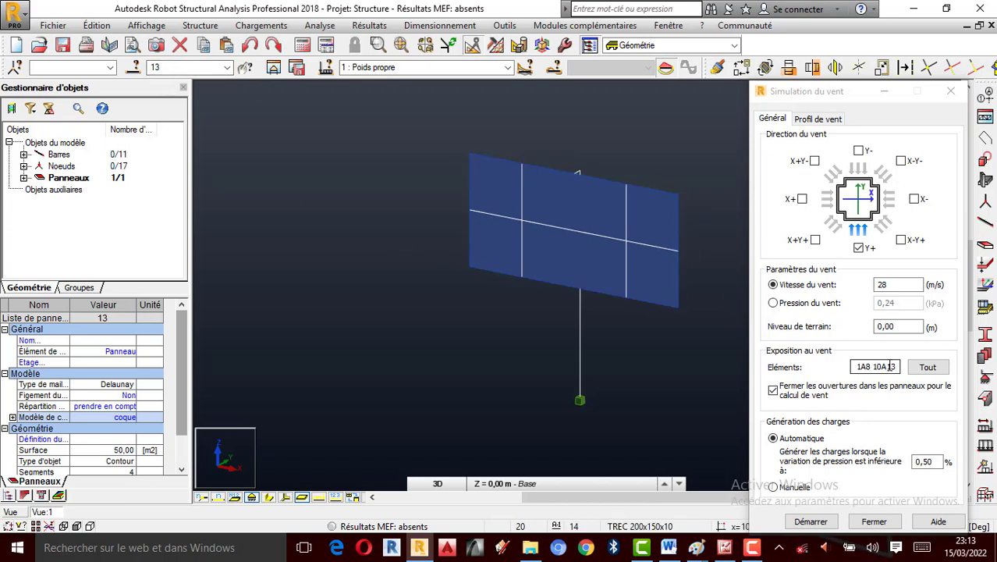
pyautogui.click(894, 367)
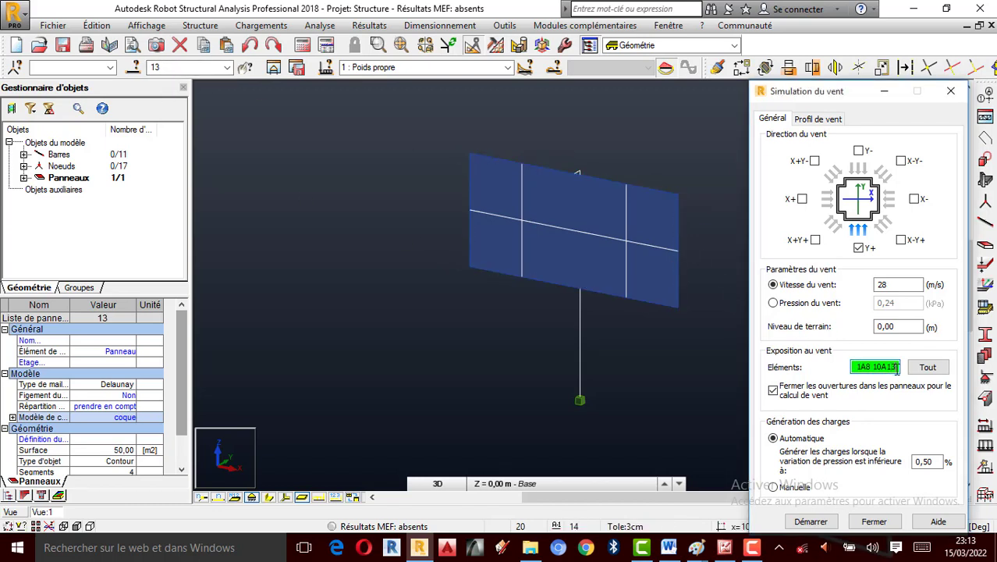
pyautogui.moveTo(897, 368); pyautogui.dragTo(723, 322)
pyautogui.write('13')
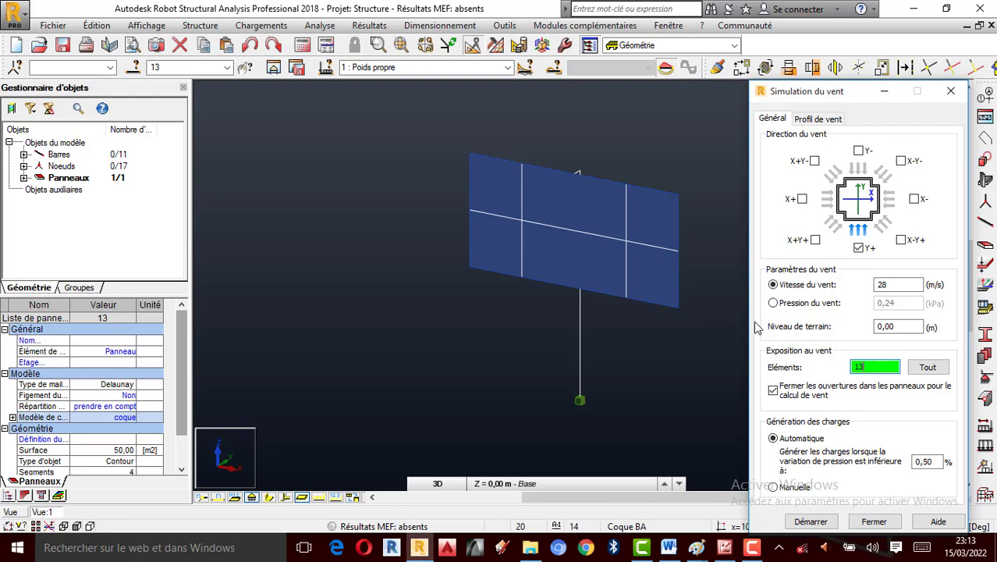
pyautogui.doubleClick(173, 67)
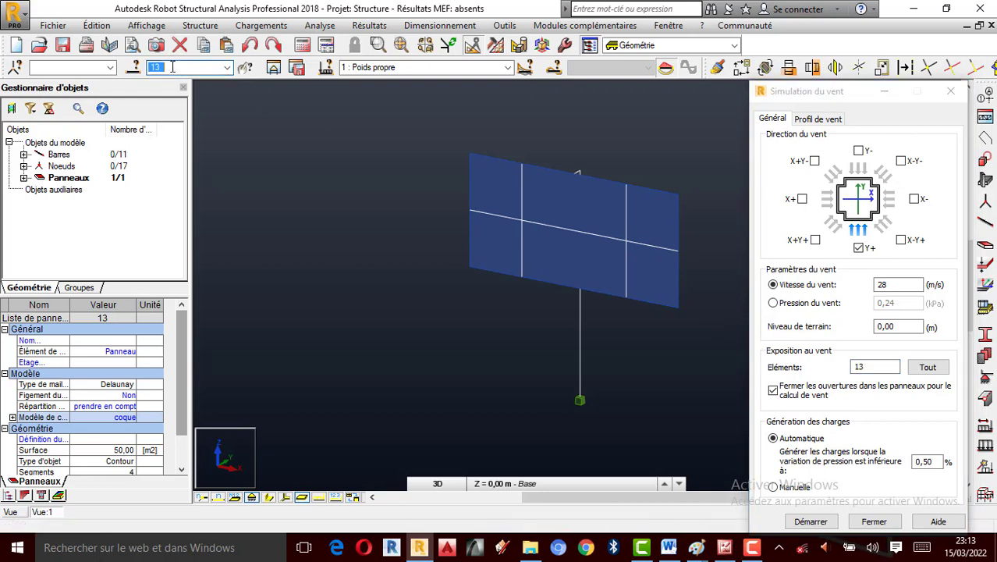
pyautogui.click(862, 367)
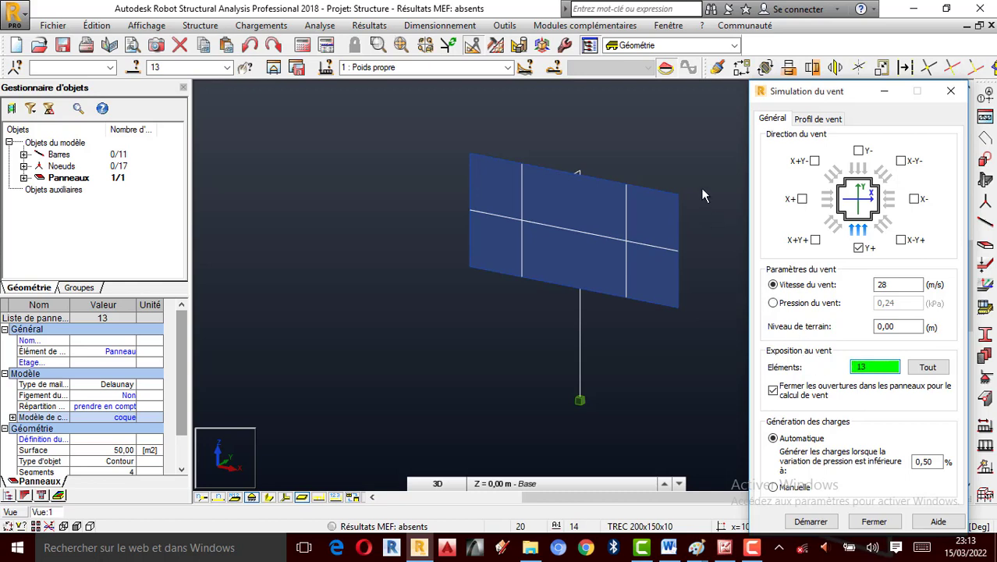
# Run the wind simulation to generate its load case, then close the simulation.
pyautogui.scroll(2, 701, 188)
pyautogui.scroll(-1, 515, 211)
pyautogui.scroll(1, 612, 244)
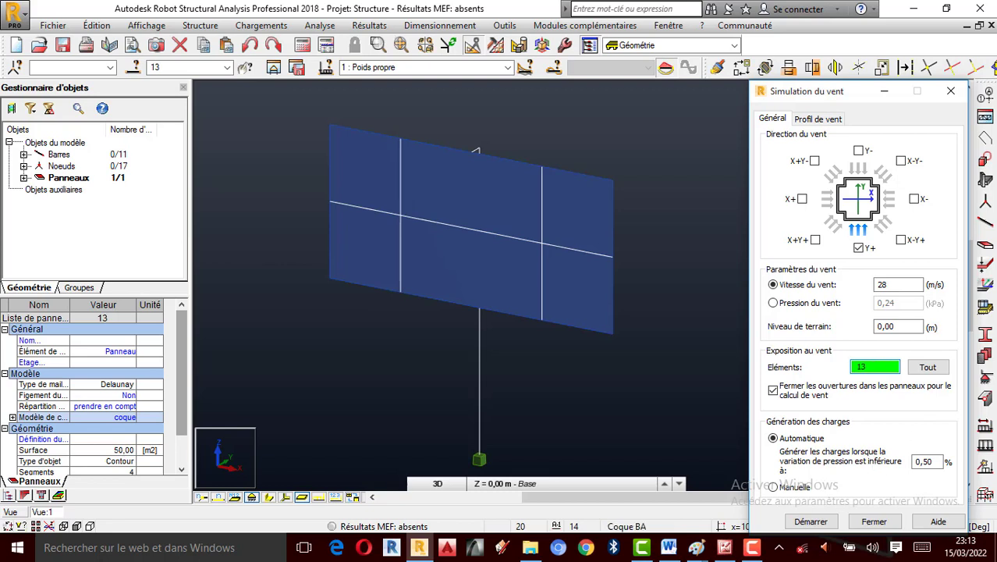
pyautogui.click(817, 524)
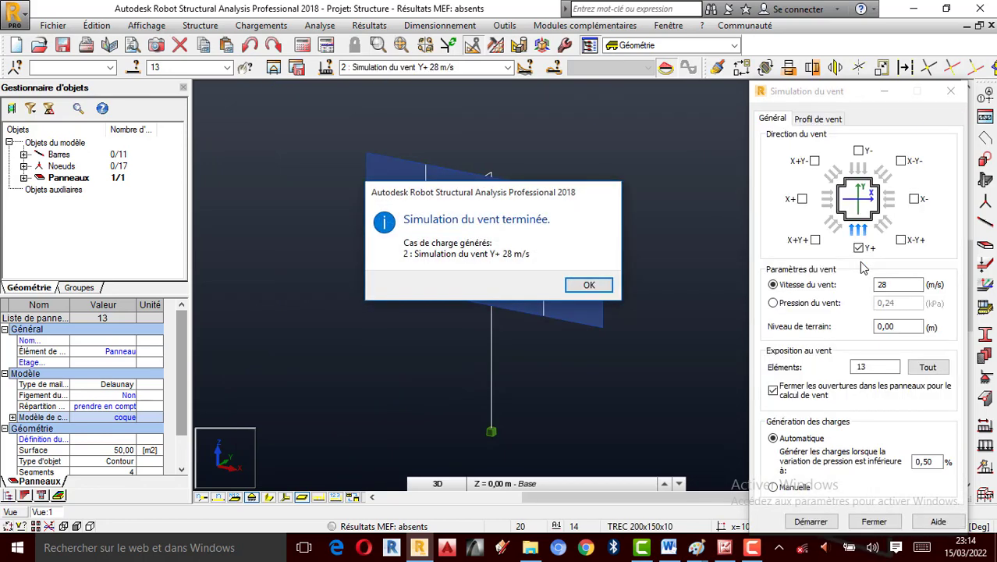
pyautogui.click(590, 286)
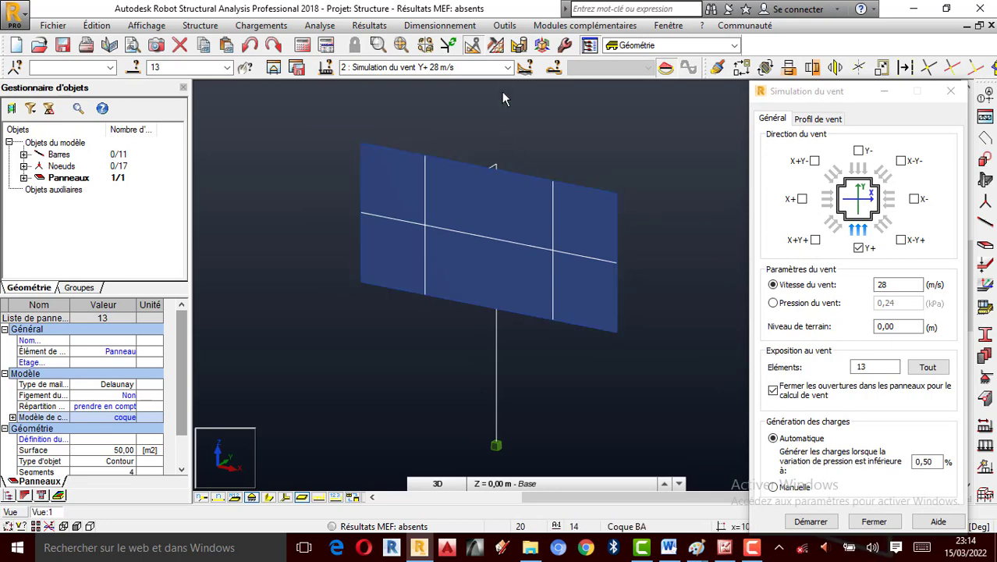
pyautogui.click(507, 68)
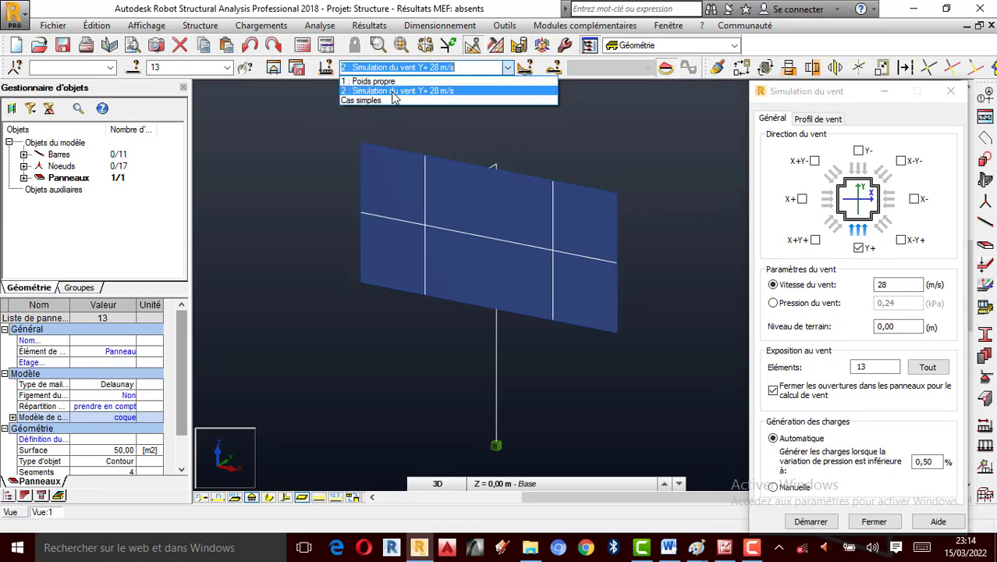
pyautogui.click(601, 162)
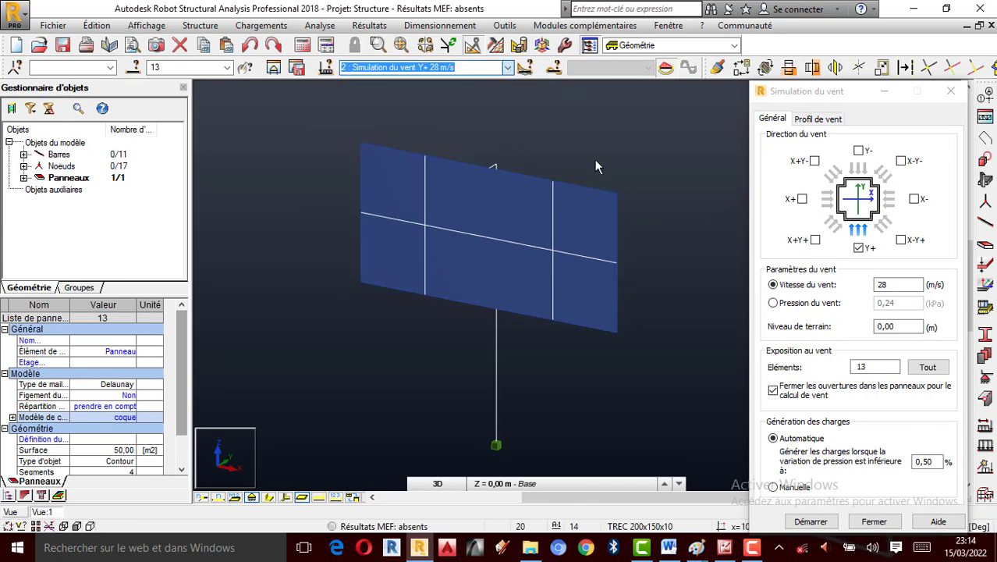
pyautogui.click(953, 93)
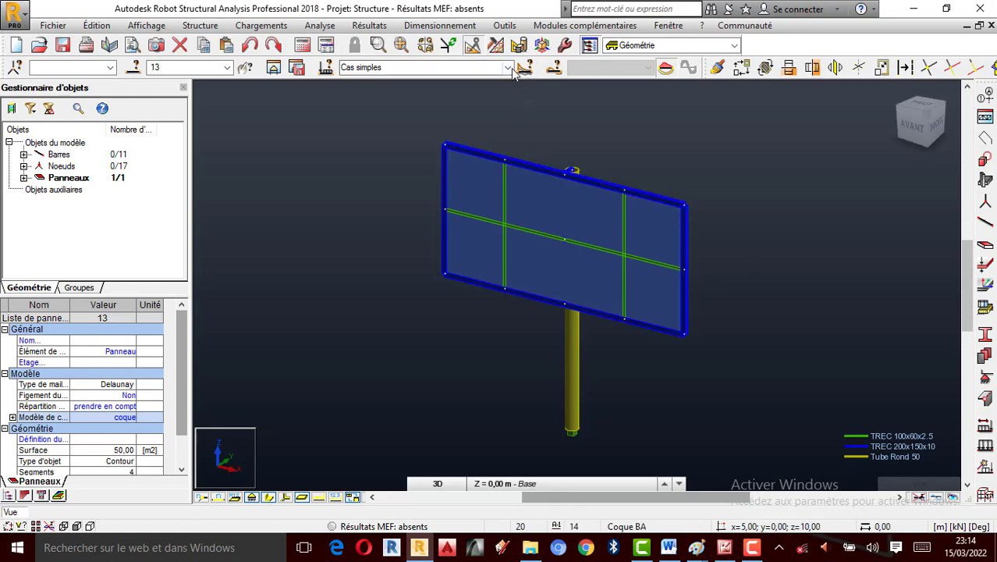
# Display the Simulation du vent Y+ 28 m/s load case and orbit the model to inspect the pressure on the panel.
pyautogui.click(468, 67)
pyautogui.click(406, 89)
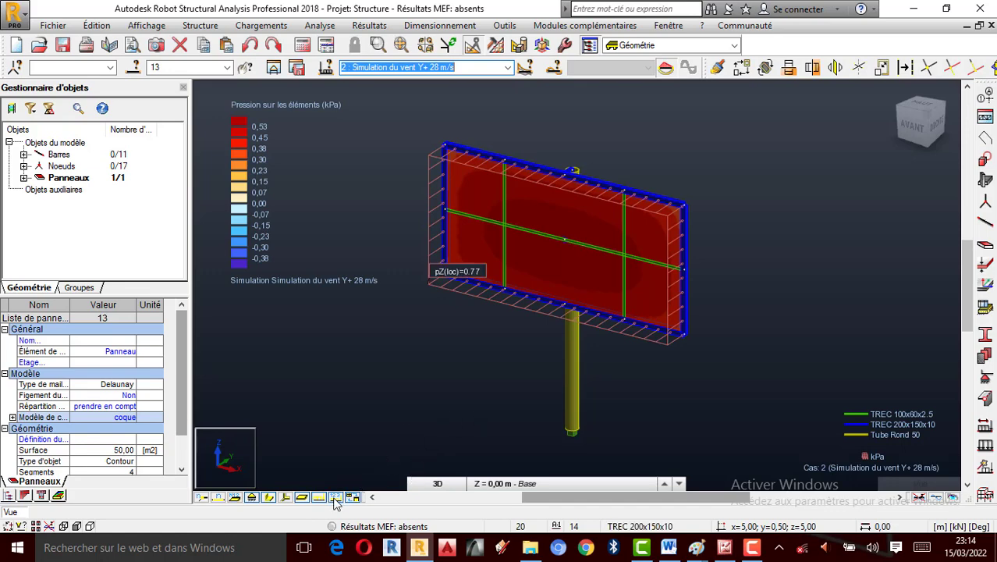
pyautogui.scroll(1, 544, 266)
pyautogui.scroll(-2, 537, 298)
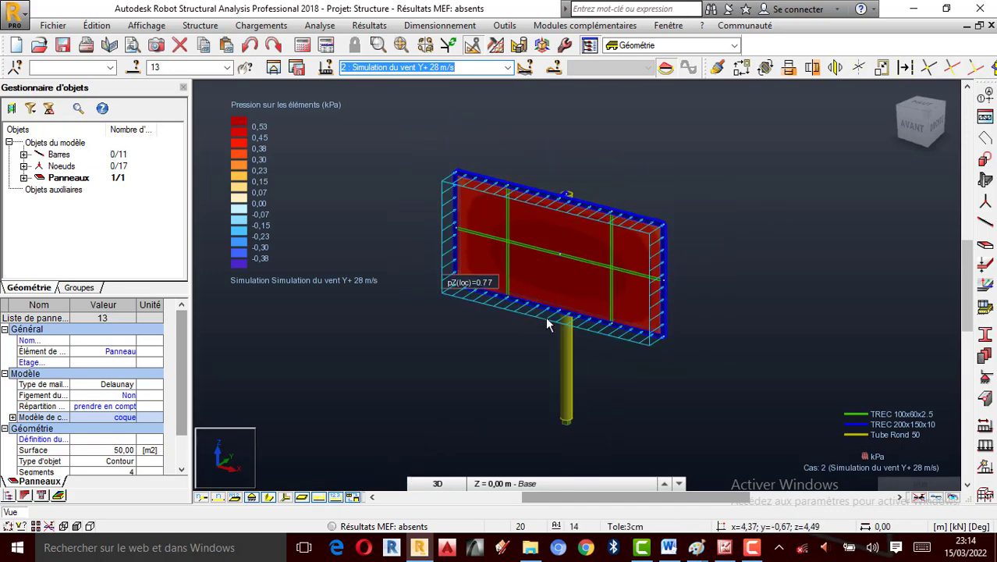
pyautogui.scroll(1, 545, 316)
pyautogui.rightClick(794, 230)
pyautogui.click(742, 285)
pyautogui.moveTo(690, 282); pyautogui.dragTo(697, 332)
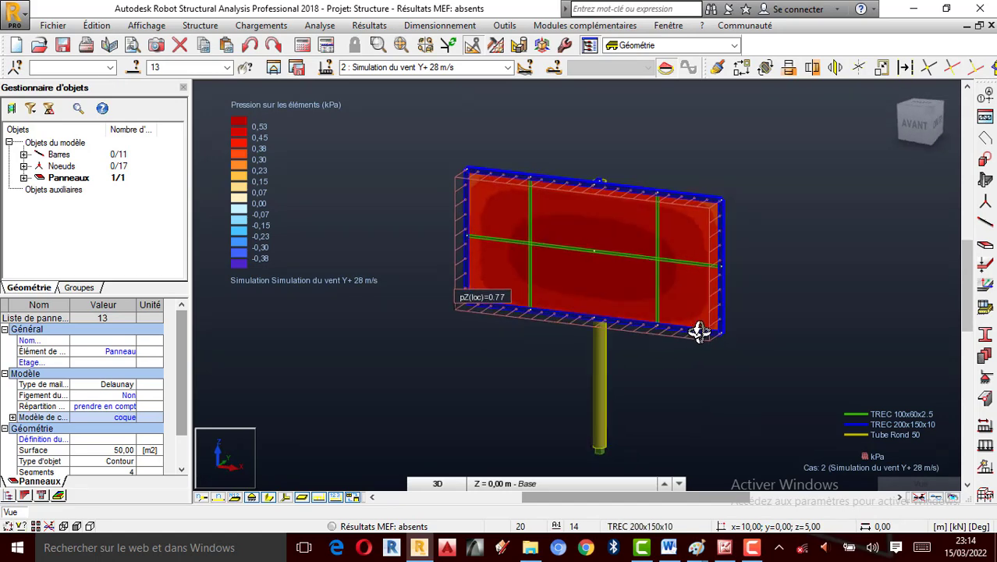
pyautogui.moveTo(630, 379); pyautogui.dragTo(663, 372)
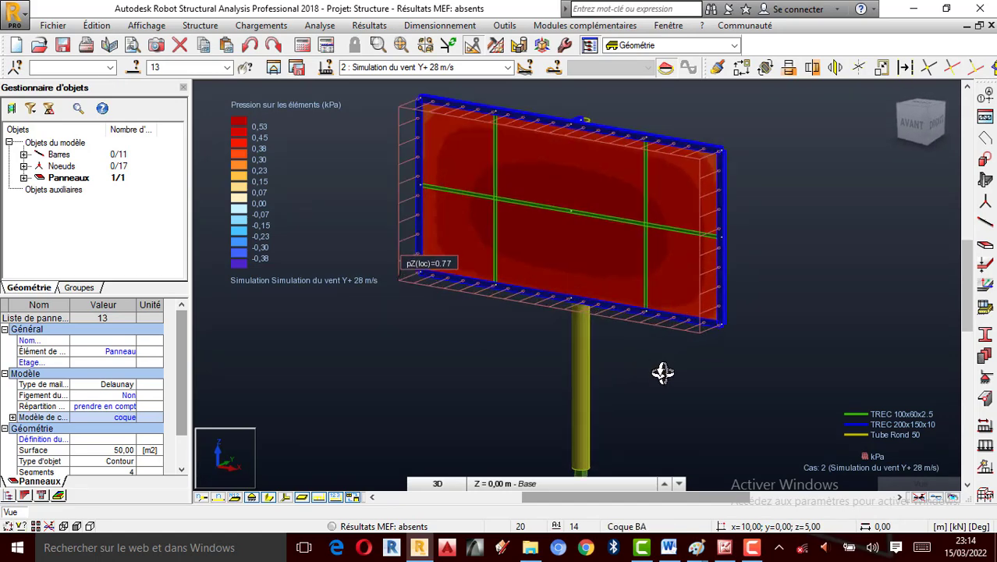
pyautogui.click(760, 551)
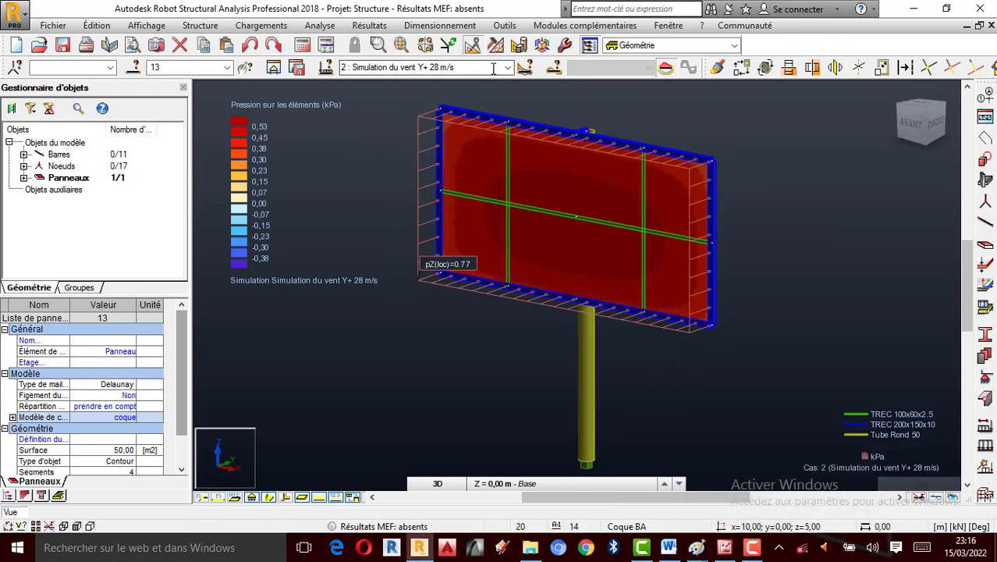
# Compare the load display of the Poids propre case with that of the Simulation du vent Y+ 28 m/s case.
pyautogui.click(509, 68)
pyautogui.click(492, 96)
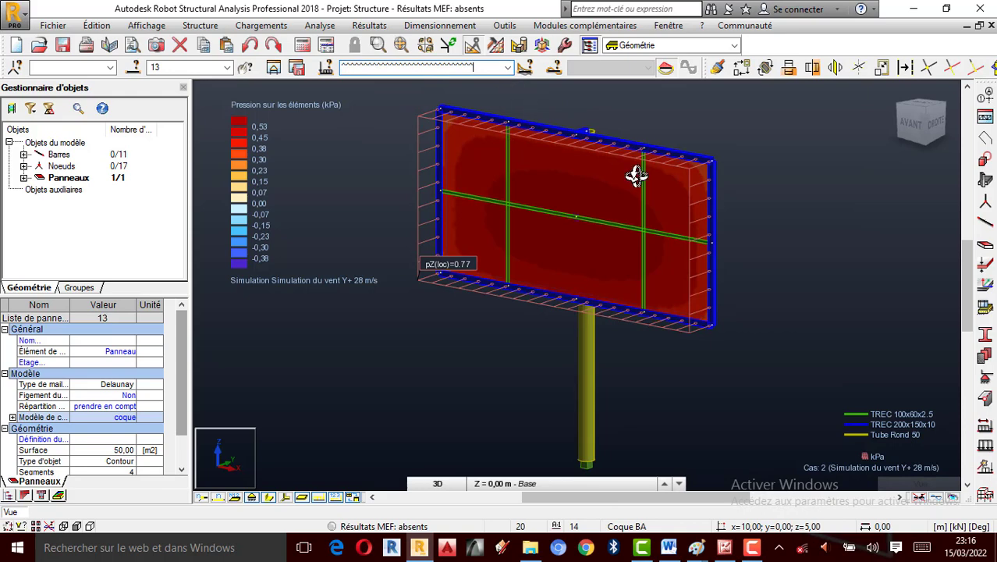
pyautogui.click(440, 69)
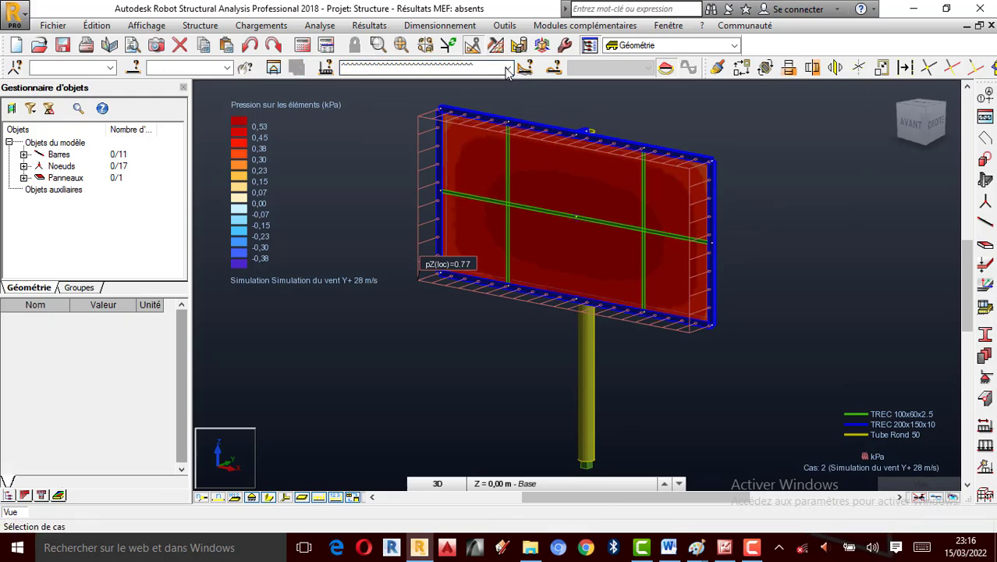
pyautogui.click(438, 83)
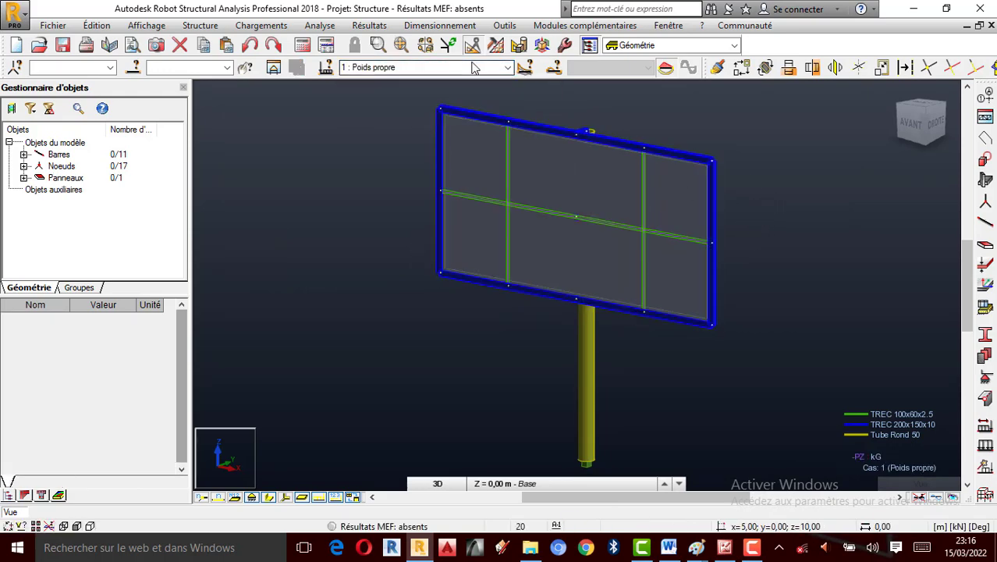
pyautogui.click(507, 69)
pyautogui.click(437, 92)
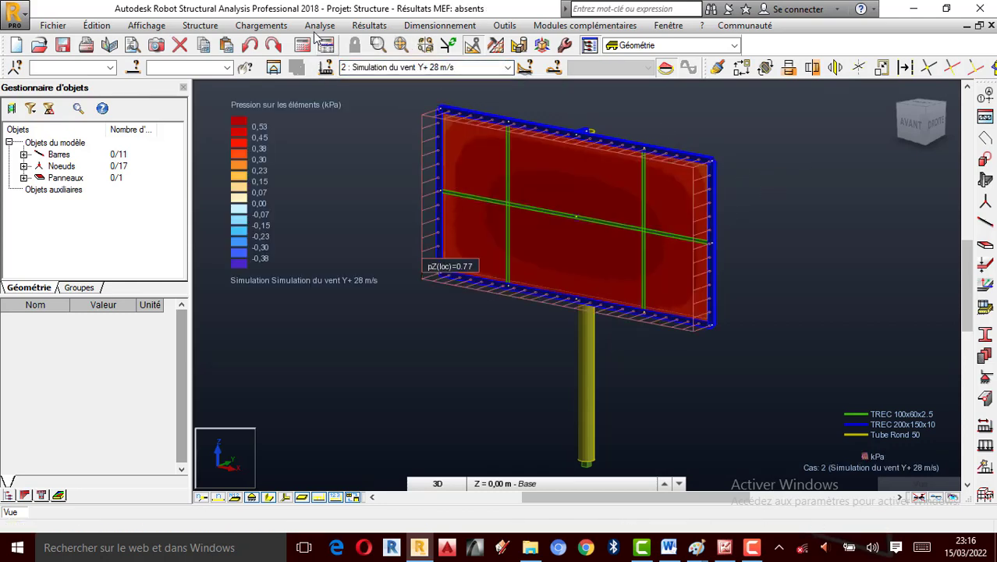
# Set up the load combinations with the NF EN 1990/NA standard and the Combinaisons manuelles - génération option.
pyautogui.click(275, 26)
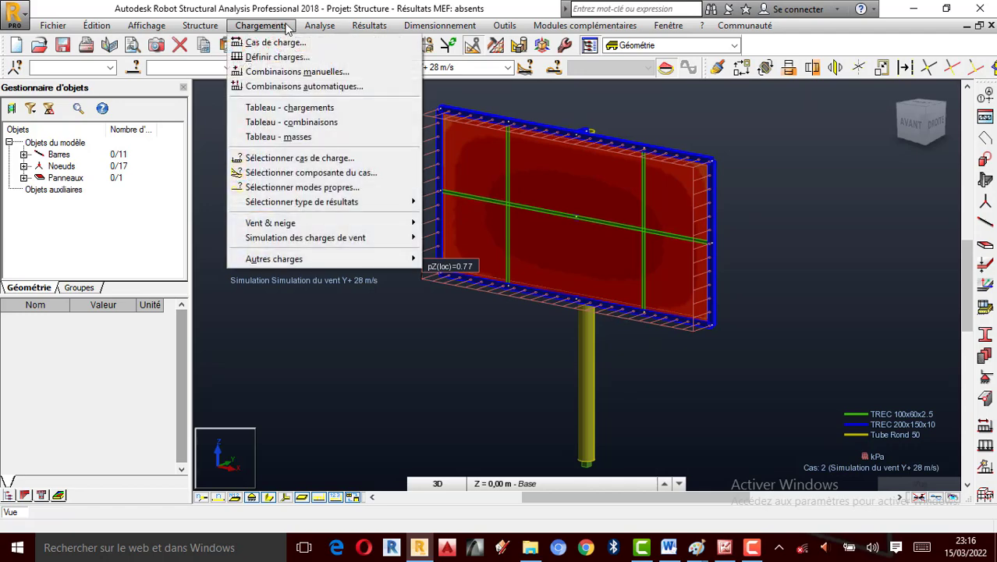
pyautogui.click(301, 86)
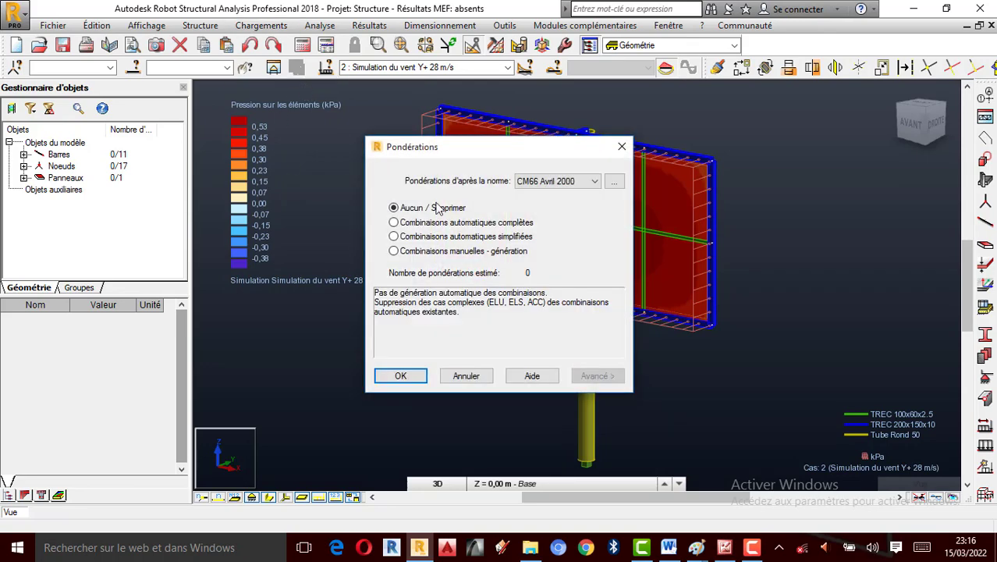
pyautogui.click(591, 181)
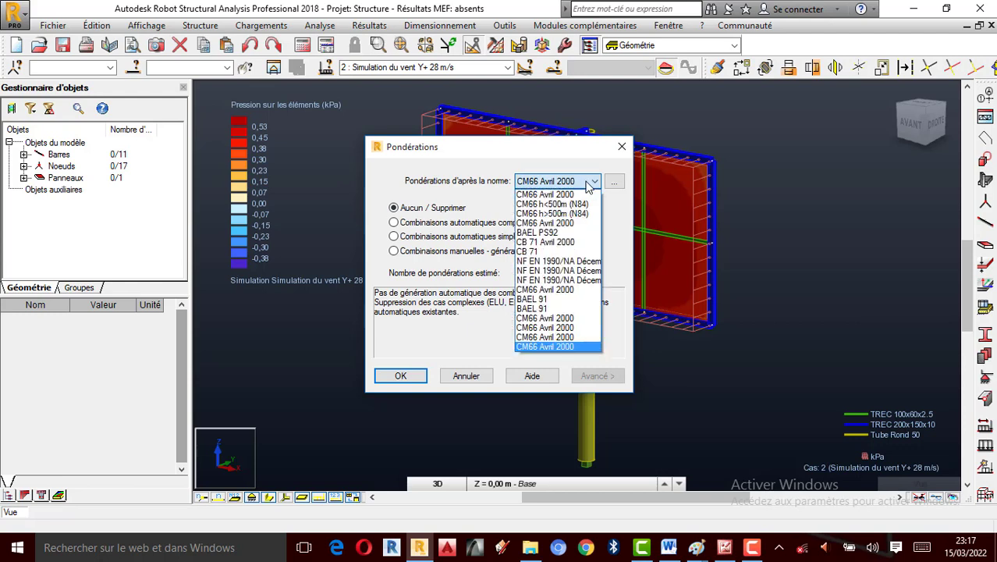
pyautogui.click(581, 260)
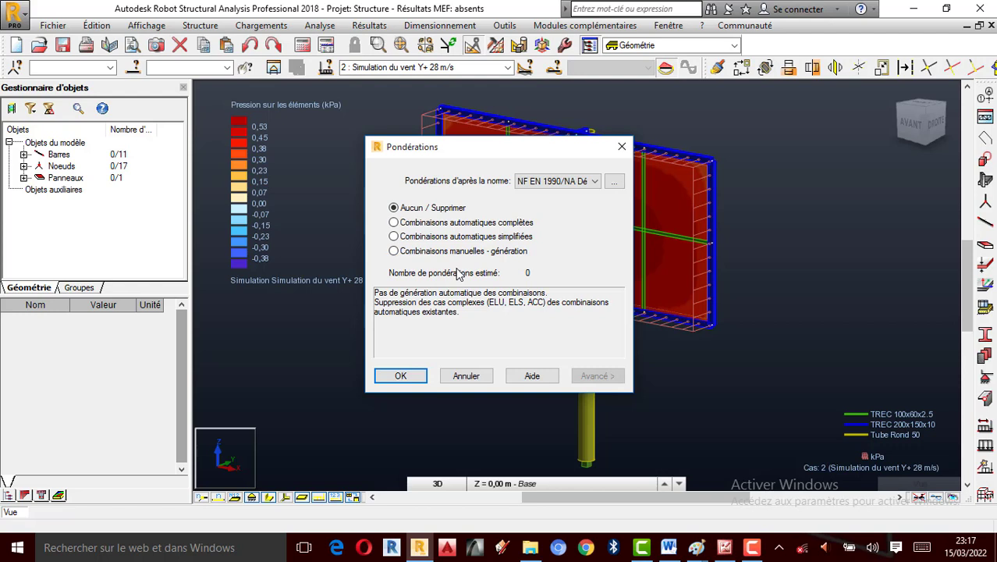
pyautogui.click(394, 252)
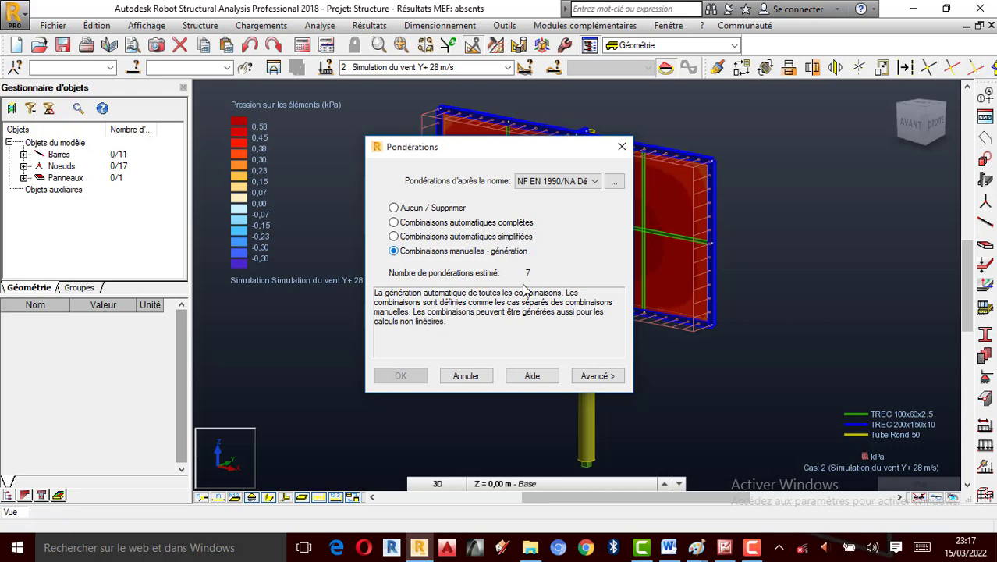
# Replace the previous combination settings with those of the current standard and exclude the ACC and FEU combinations, keeping ELU and ELS.
pyautogui.click(598, 376)
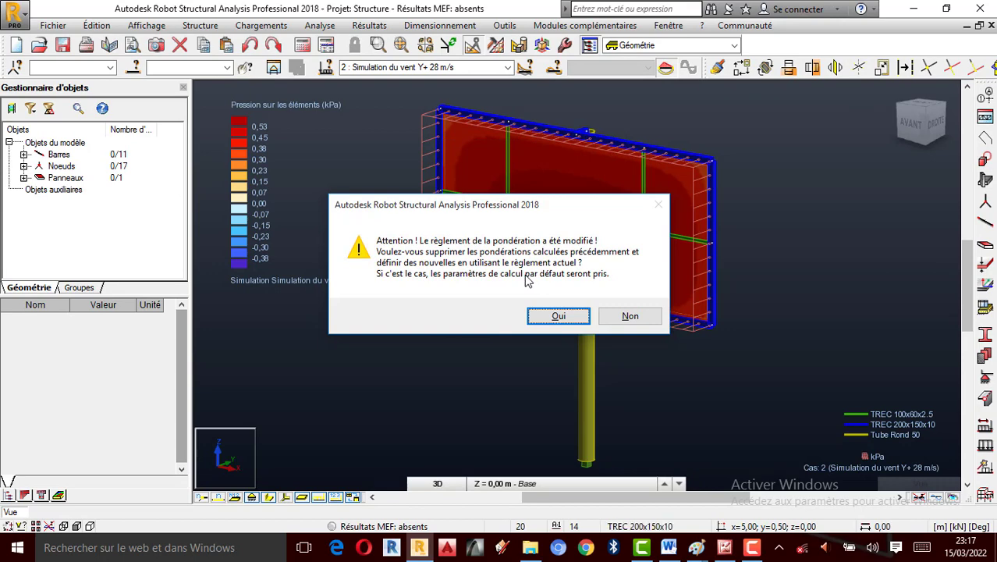
pyautogui.click(572, 316)
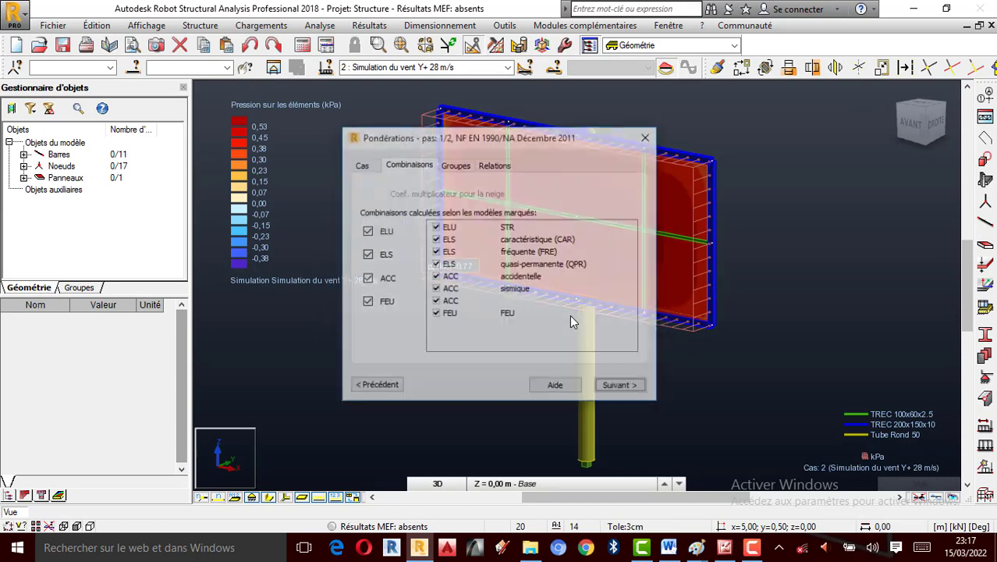
pyautogui.click(367, 303)
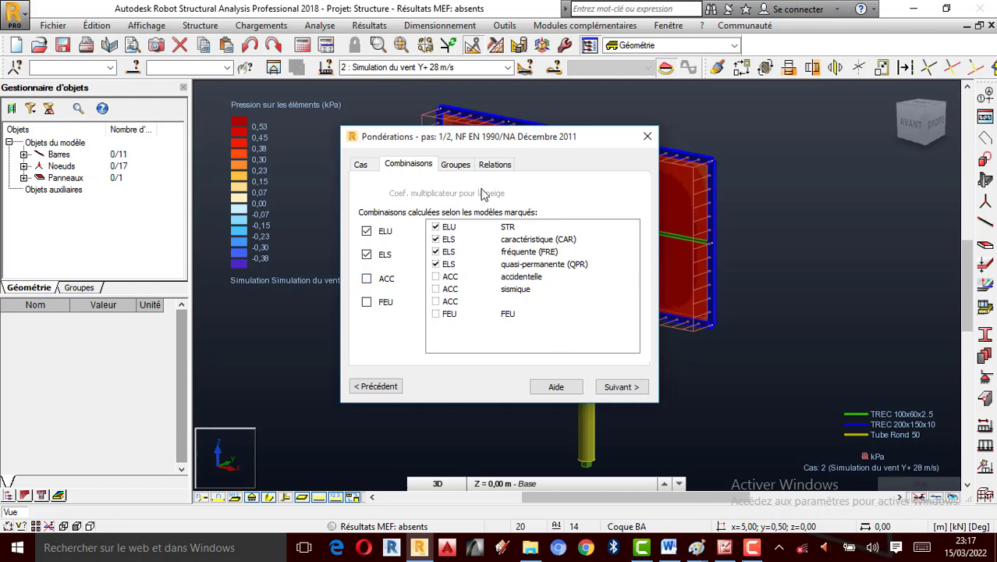
# Review the active load cases, combination models, permanent groups and group relations of the NF EN 1990/NA combination setup.
pyautogui.click(456, 163)
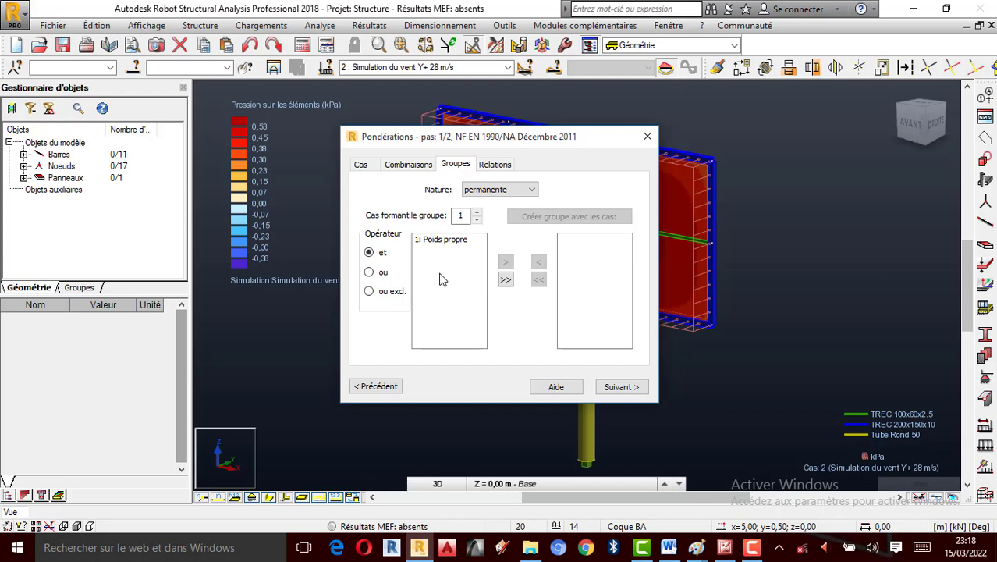
pyautogui.click(496, 165)
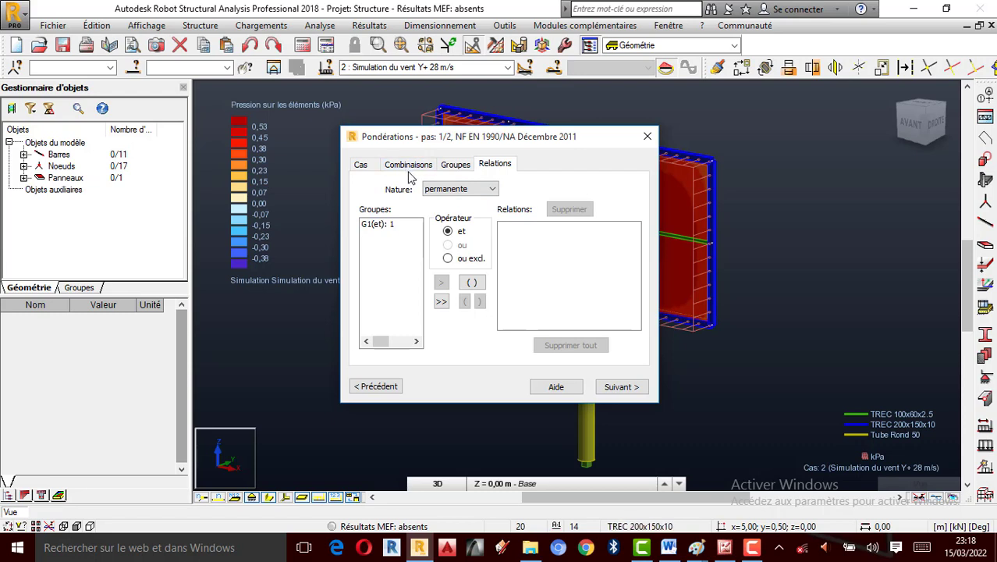
pyautogui.click(459, 165)
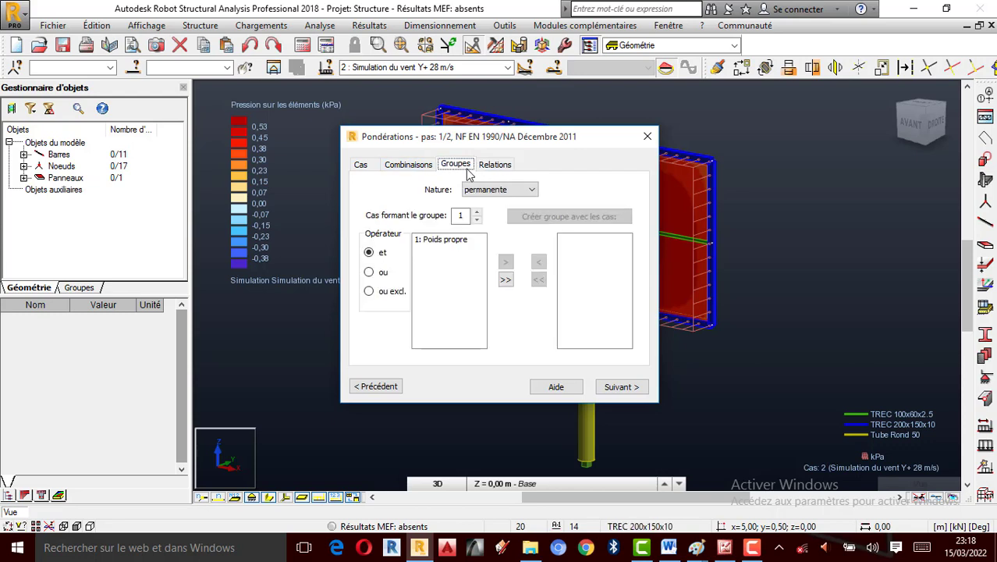
pyautogui.click(421, 167)
pyautogui.click(362, 166)
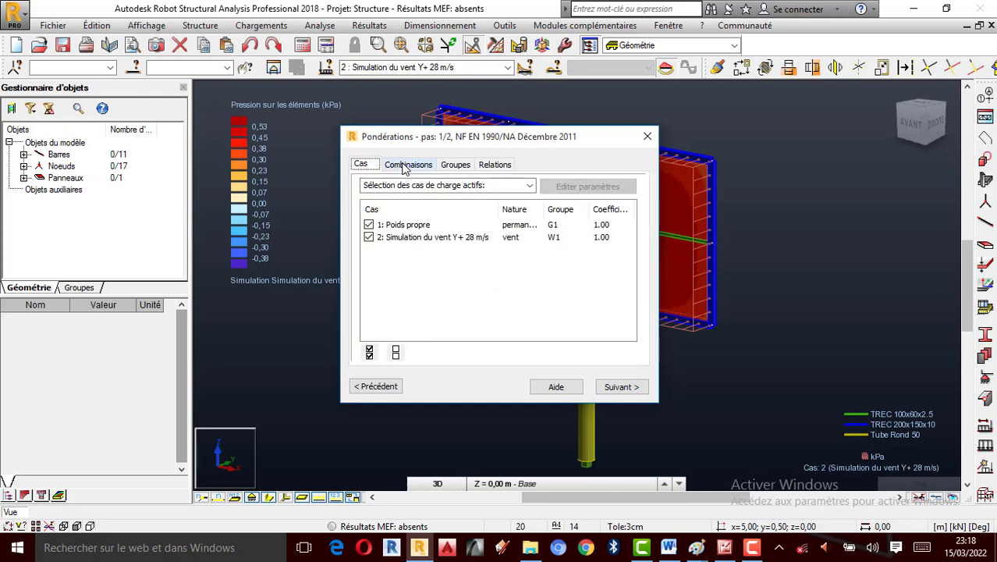
pyautogui.click(405, 167)
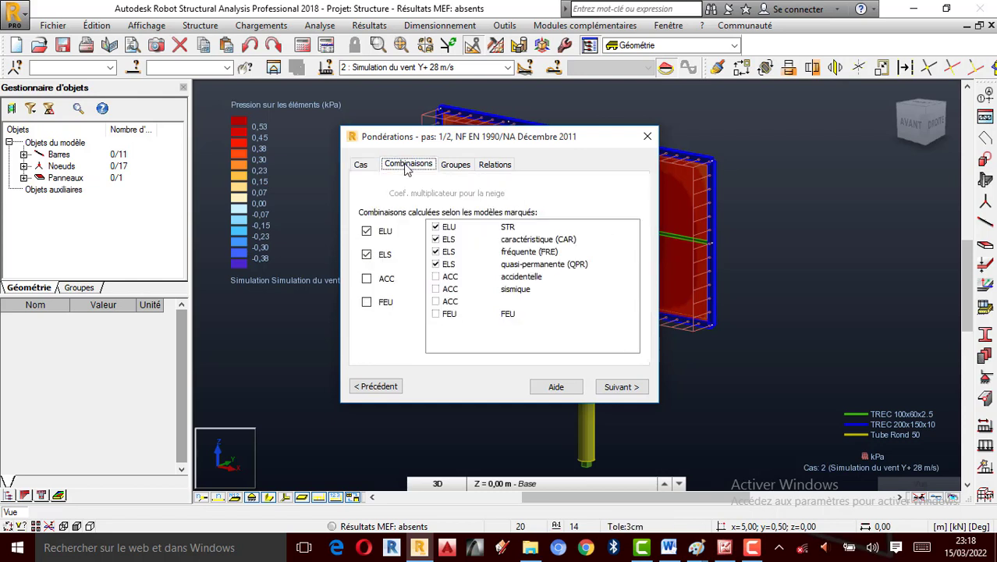
pyautogui.click(455, 169)
pyautogui.click(492, 170)
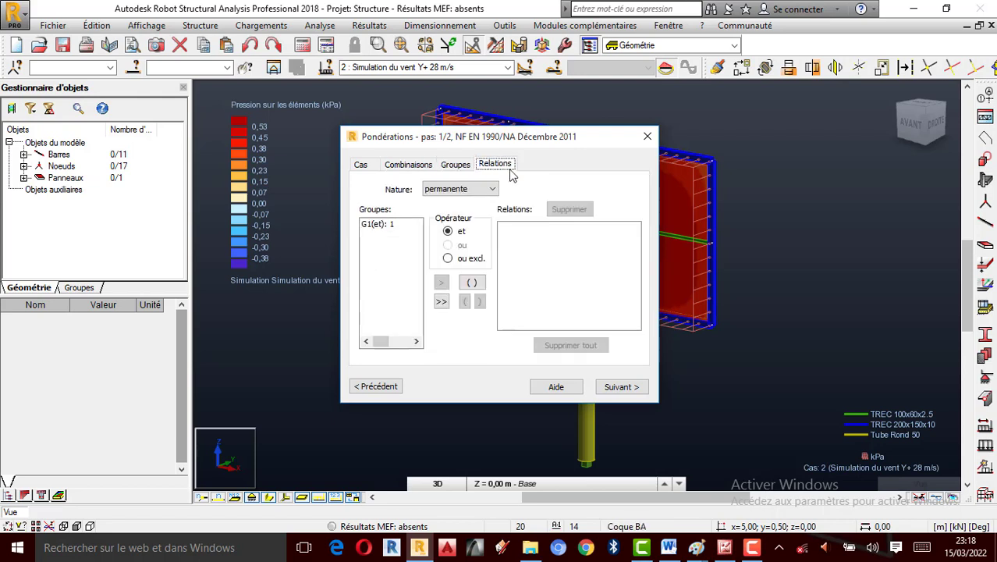
# Generate the manual load combinations and check the available load cases, displaying Simulation du vent Y+ 28 m/s and Cas simples.
pyautogui.click(639, 387)
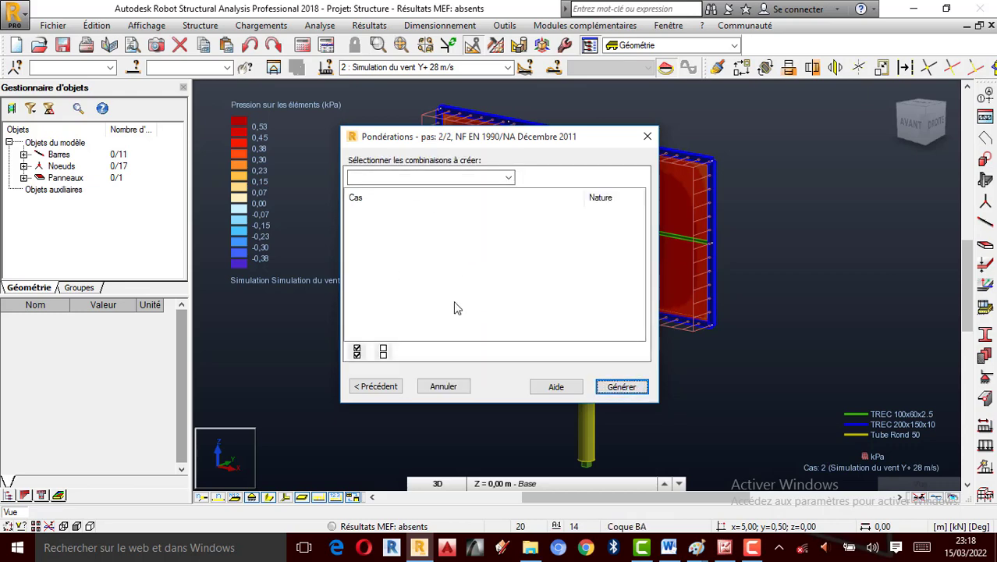
pyautogui.click(623, 387)
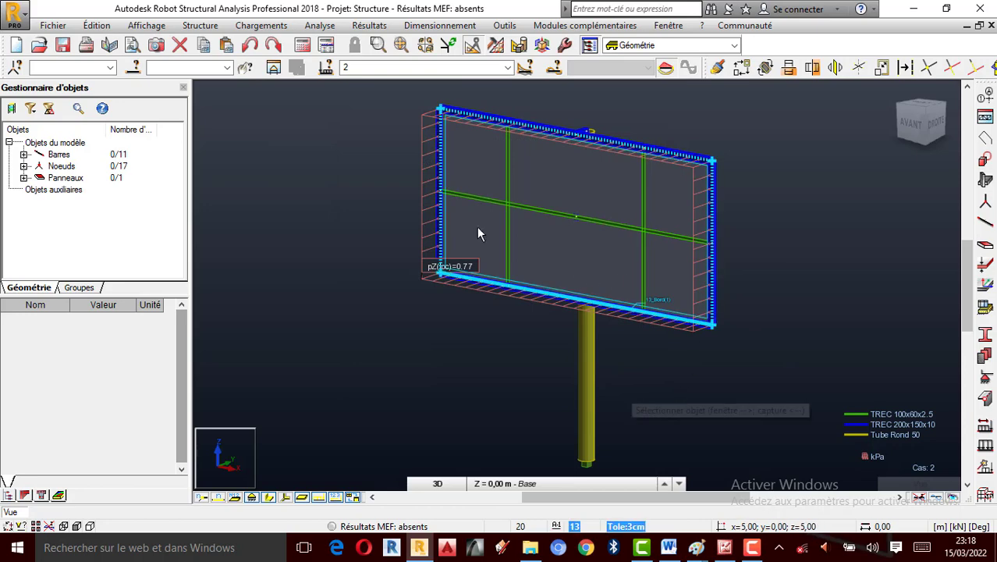
pyautogui.click(508, 67)
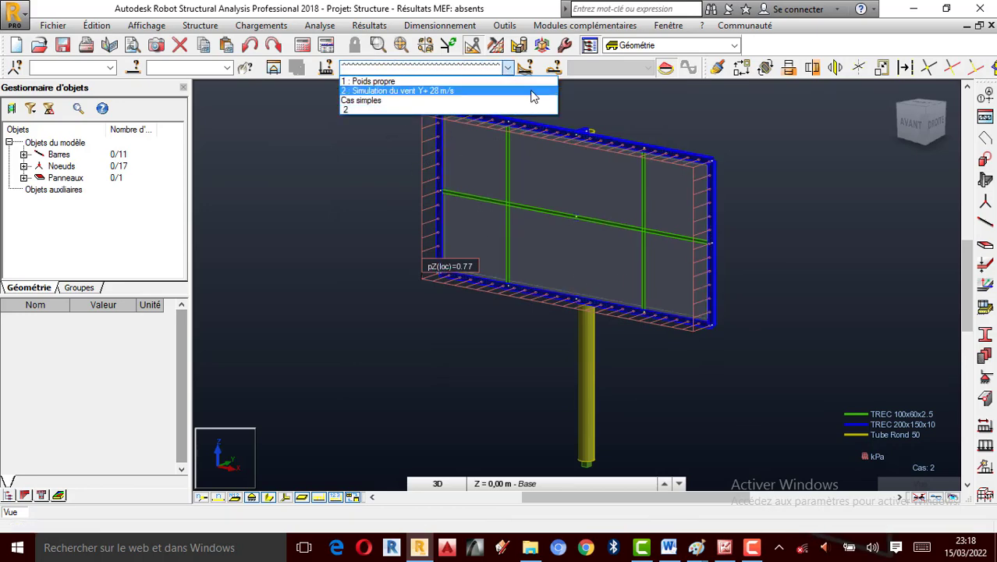
pyautogui.click(781, 182)
pyautogui.click(507, 67)
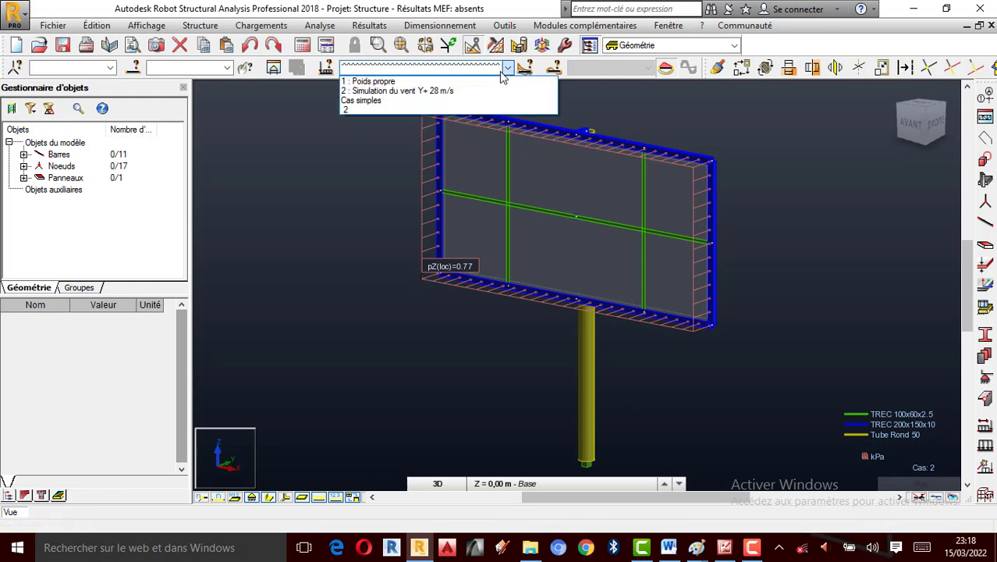
pyautogui.click(533, 88)
pyautogui.click(508, 67)
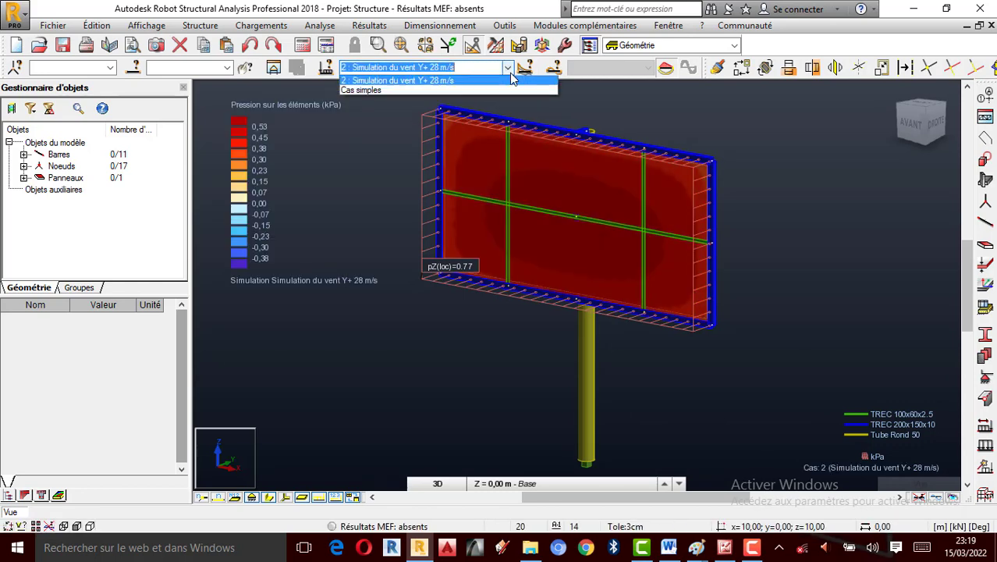
pyautogui.click(362, 102)
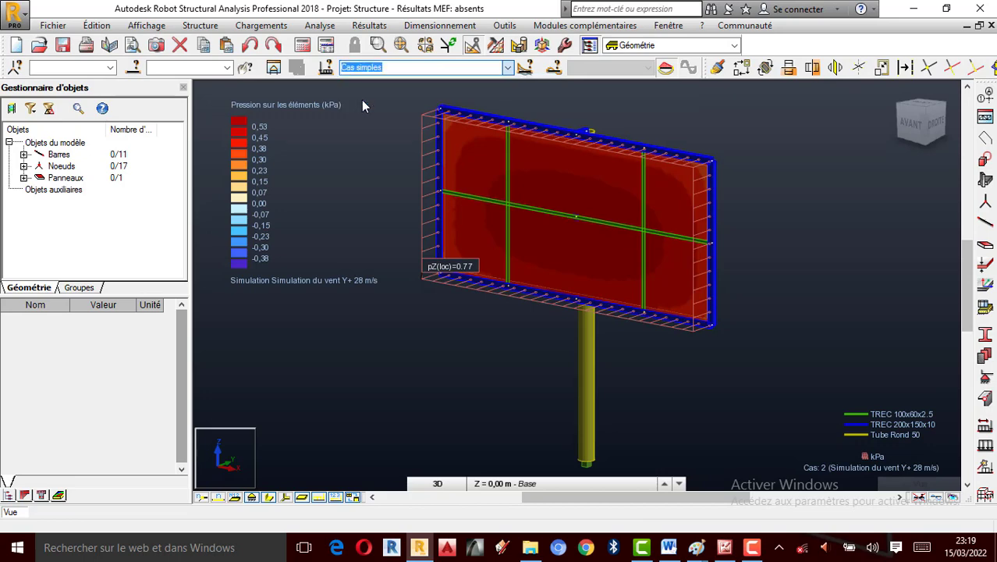
pyautogui.click(752, 548)
pyautogui.click(931, 490)
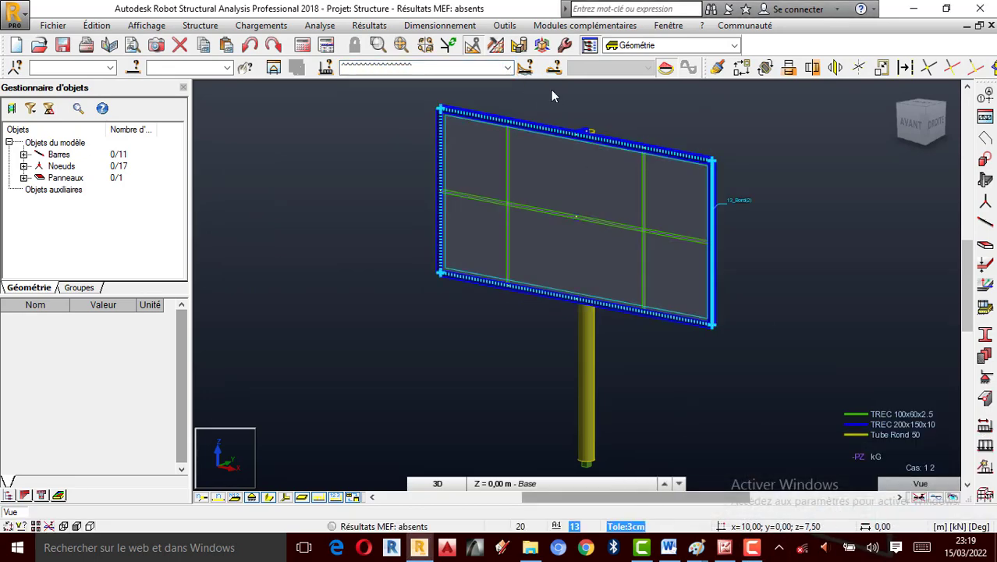
pyautogui.click(261, 25)
pyautogui.click(323, 89)
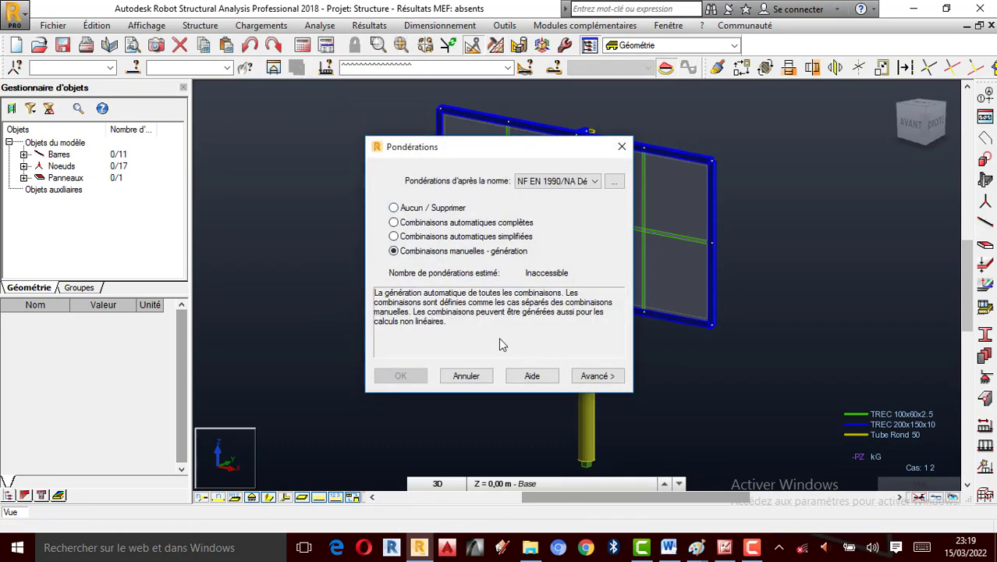
pyautogui.click(622, 147)
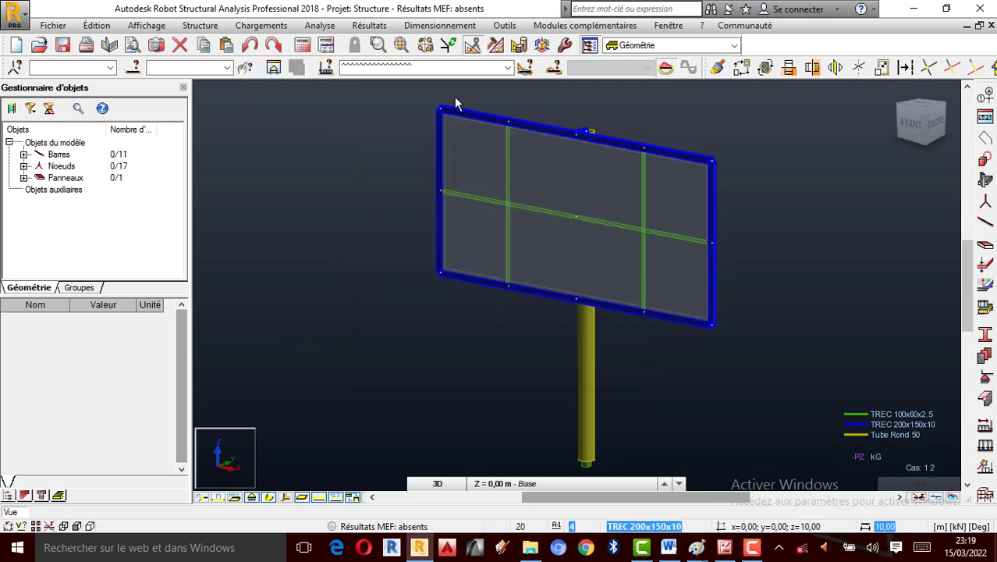
# Display the Simulation du vent Y+ 28 m/s load case and verify the structure for errors and warnings.
pyautogui.click(508, 68)
pyautogui.click(416, 92)
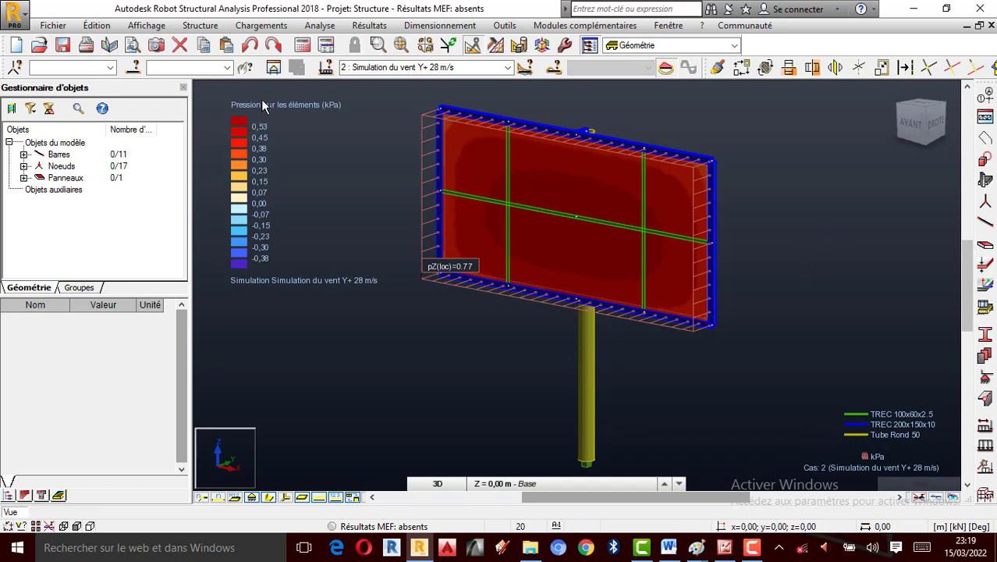
pyautogui.click(320, 25)
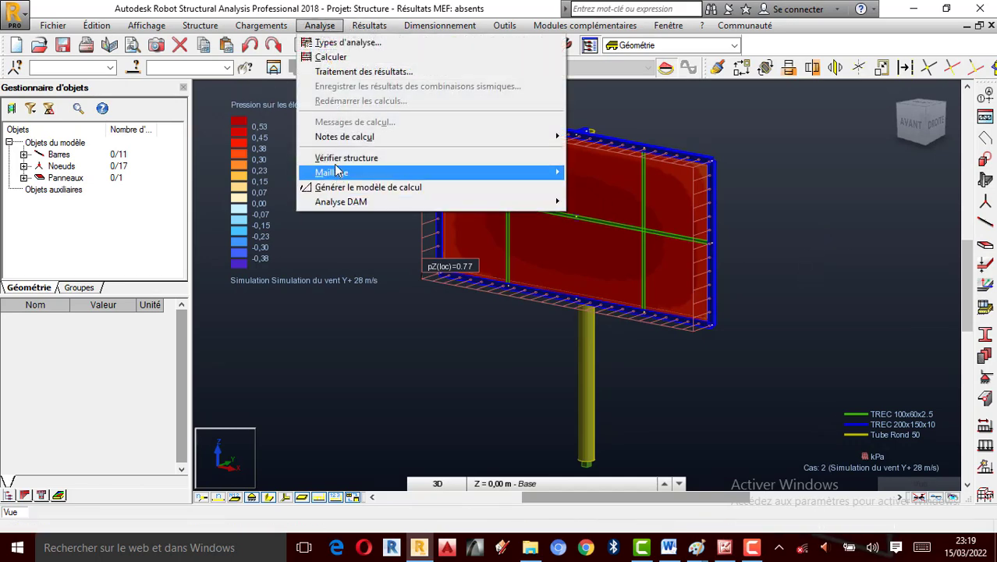
pyautogui.click(343, 158)
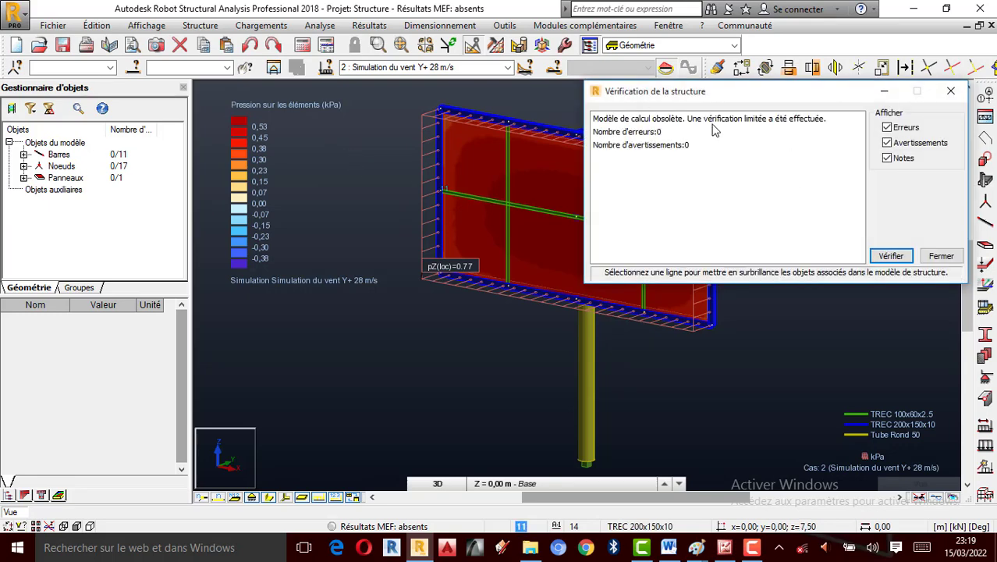
pyautogui.click(950, 91)
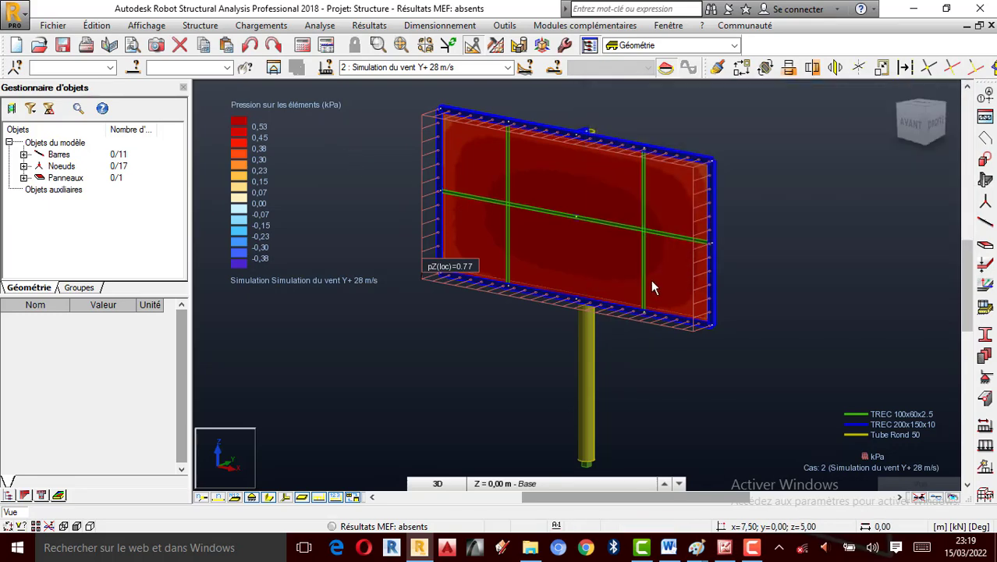
# Review the default meshing options for all panels and the Delaunay method parameters in the job preferences, and accept them.
pyautogui.click(504, 25)
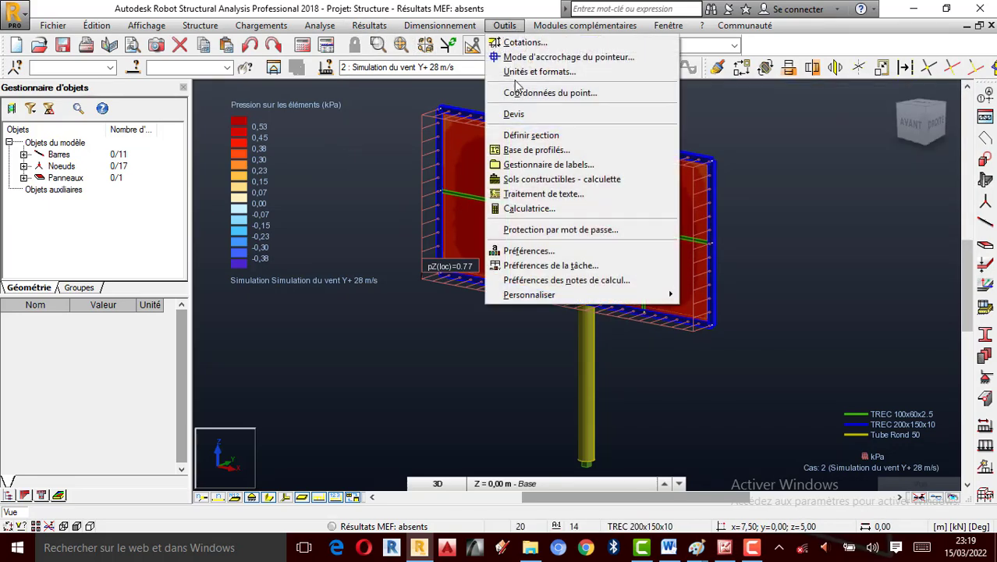
pyautogui.click(539, 265)
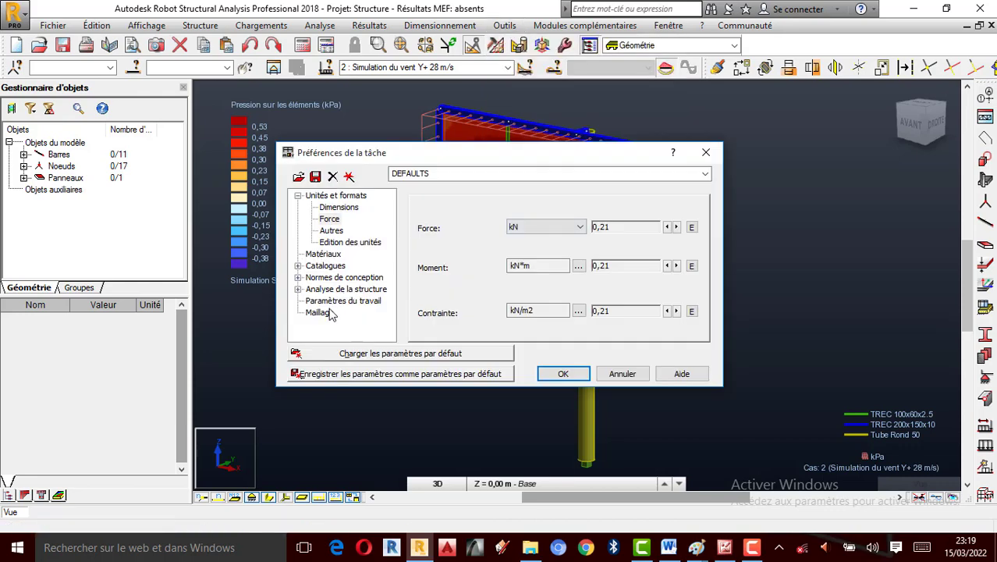
pyautogui.click(319, 313)
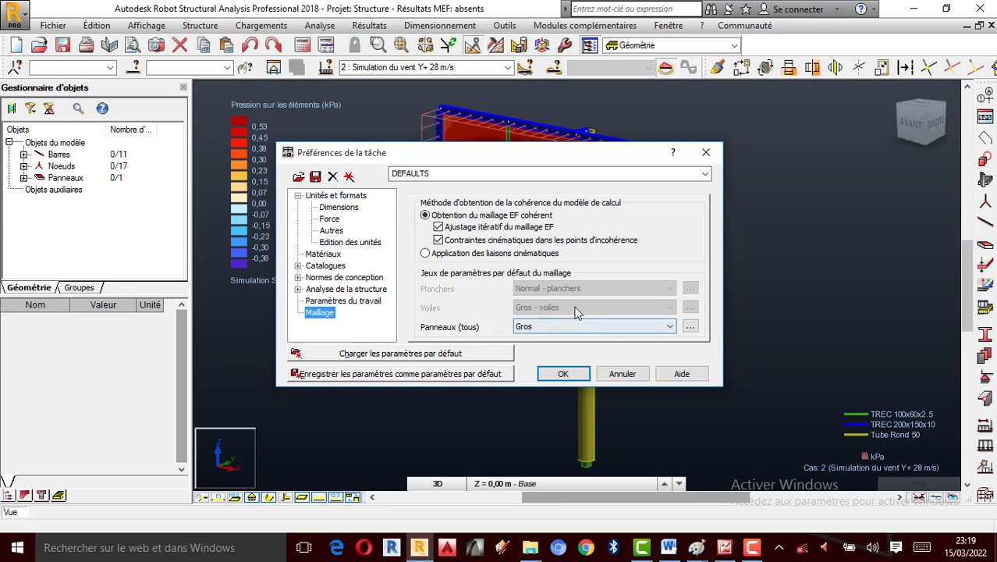
pyautogui.click(692, 328)
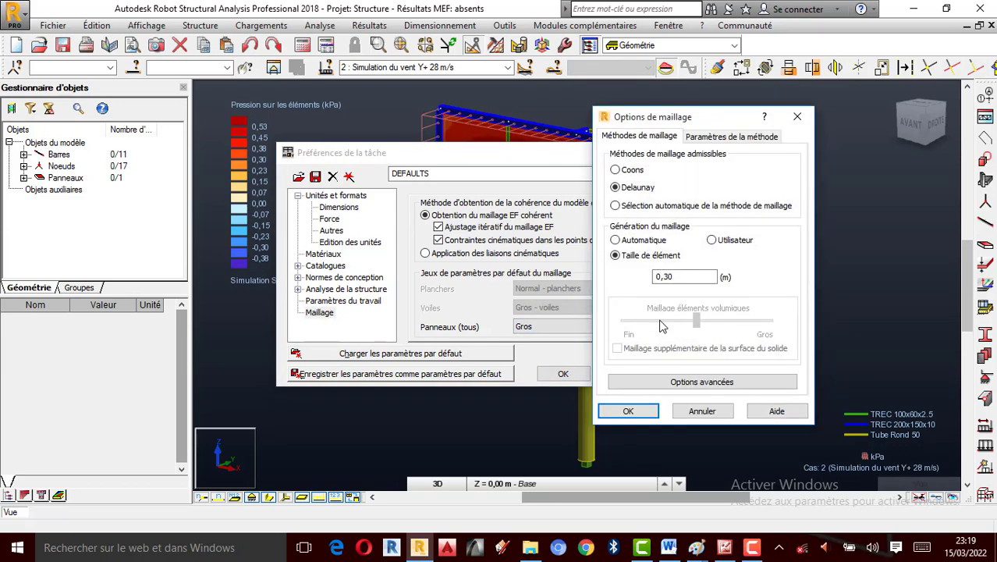
pyautogui.click(711, 137)
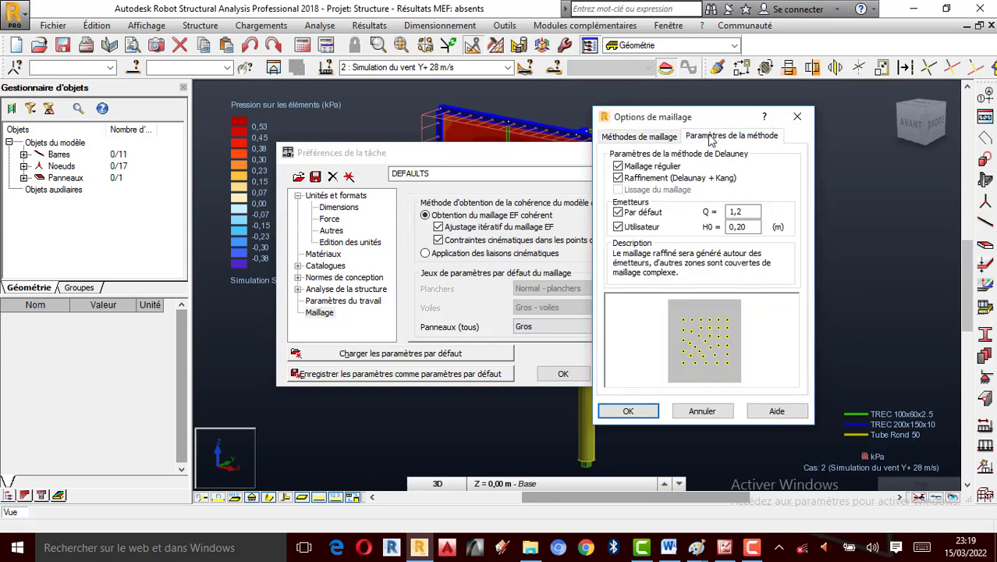
pyautogui.click(629, 410)
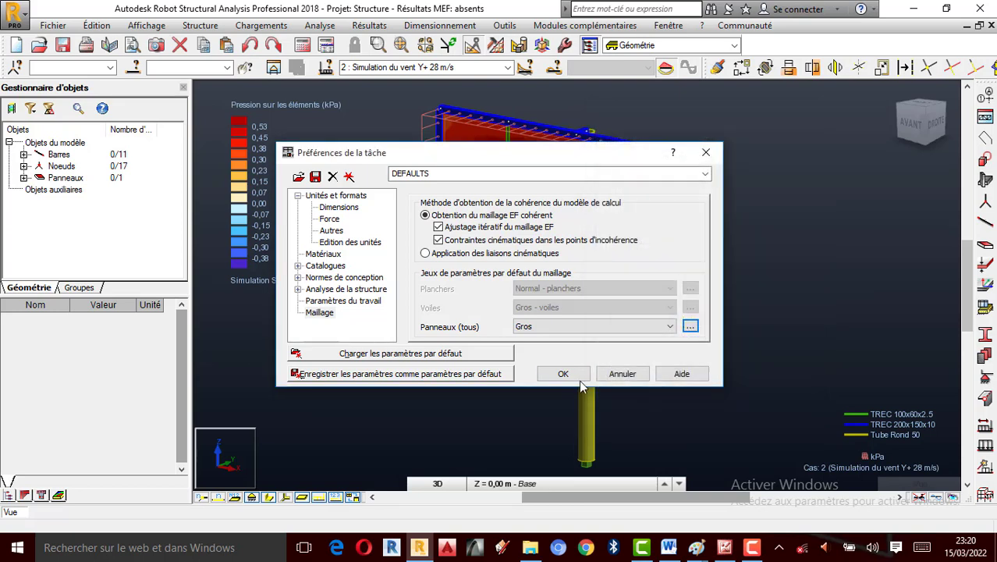
pyautogui.click(563, 374)
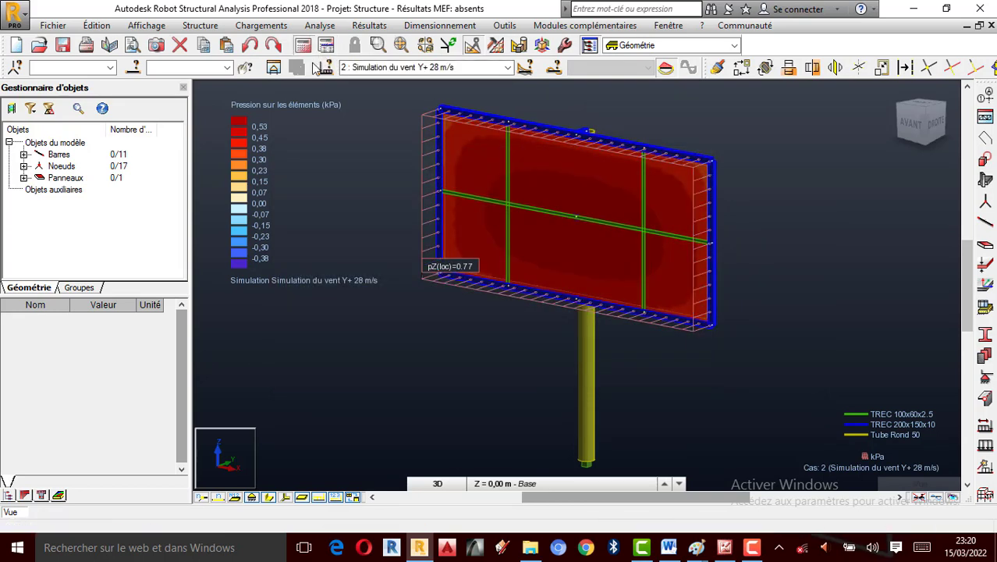
# Calculate the structure and inspect the finite-element mesh generated on the billboard panel.
pyautogui.click(303, 45)
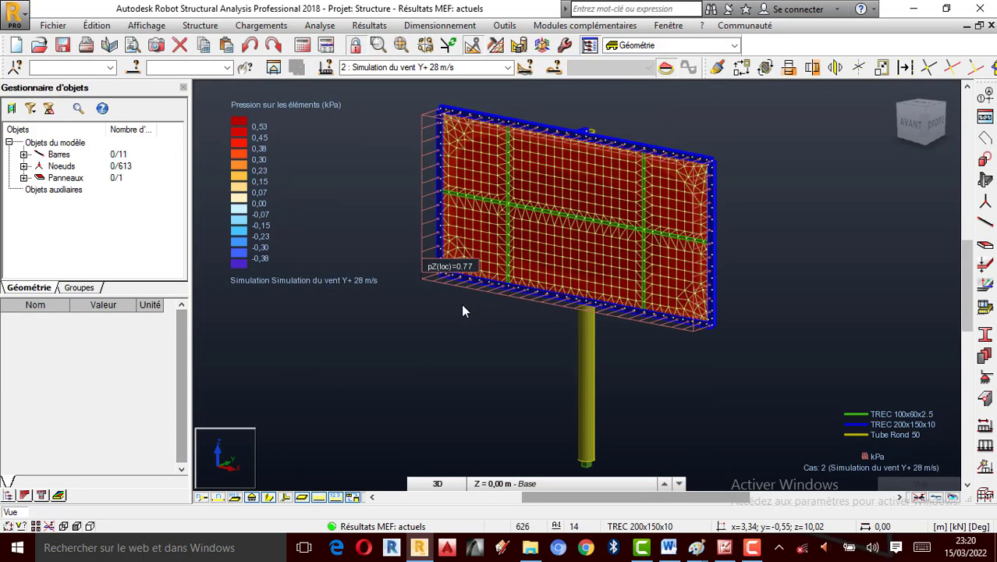
pyautogui.scroll(1, 513, 194)
pyautogui.scroll(-2, 511, 233)
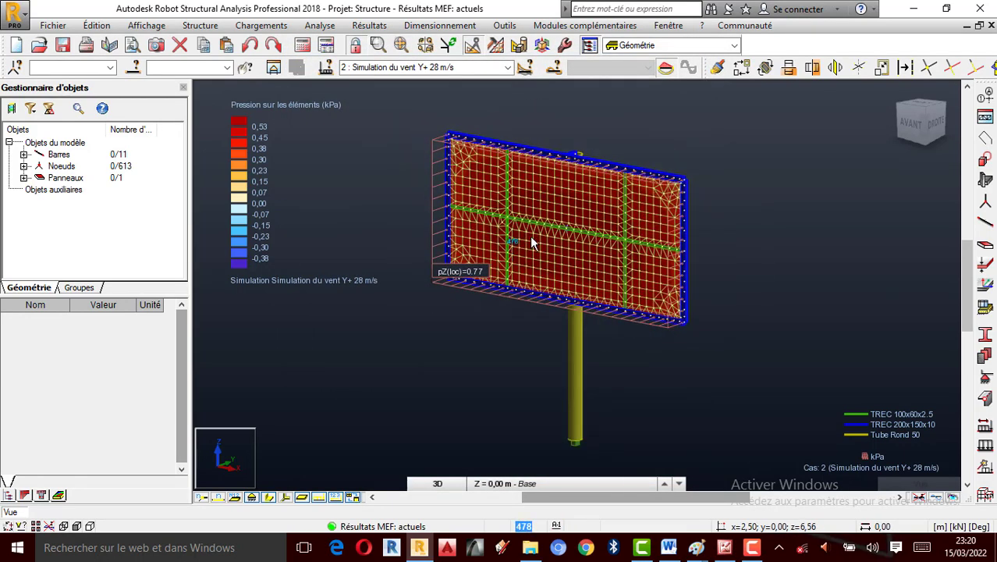
pyautogui.scroll(3, 591, 204)
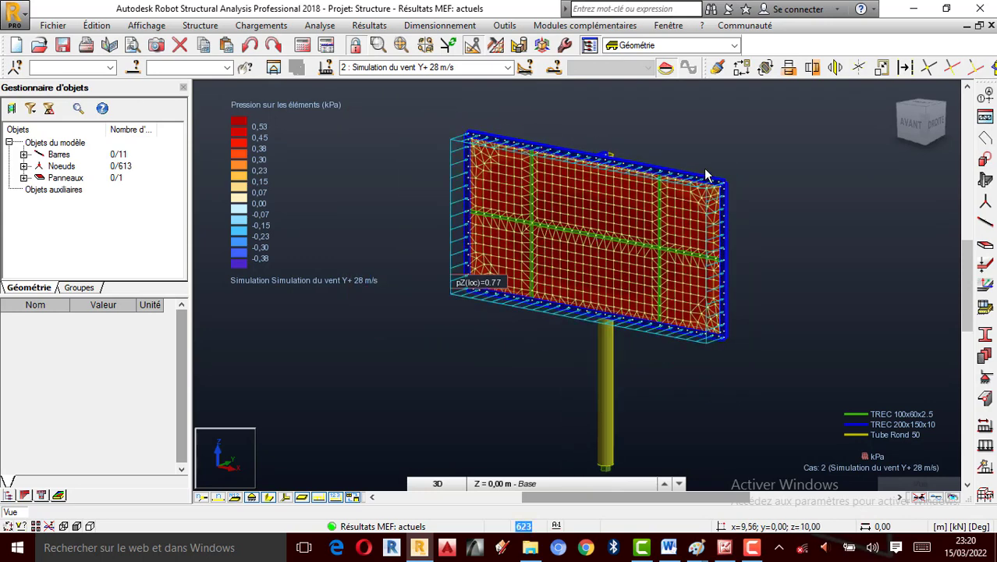
pyautogui.rightClick(983, 244)
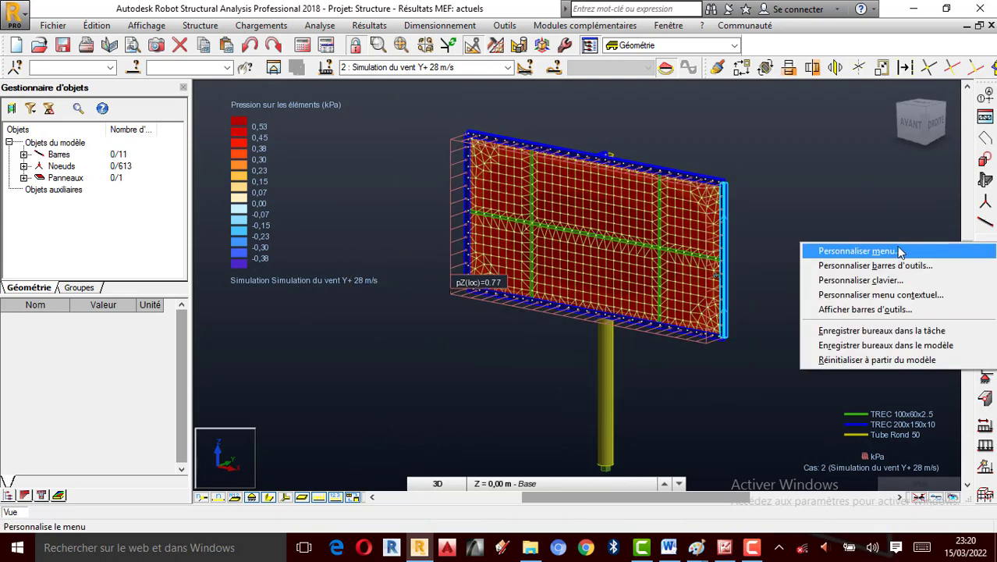